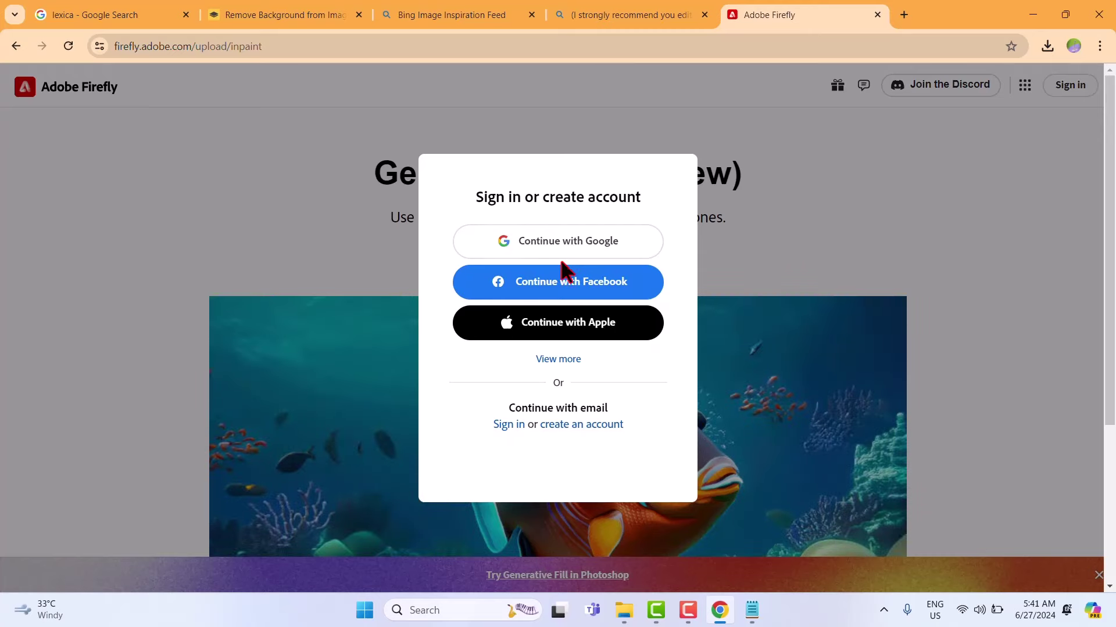
Sign in with Google and upload the green-hooded character image with the transparent background from Downloads for generative fill
left_click(554, 252)
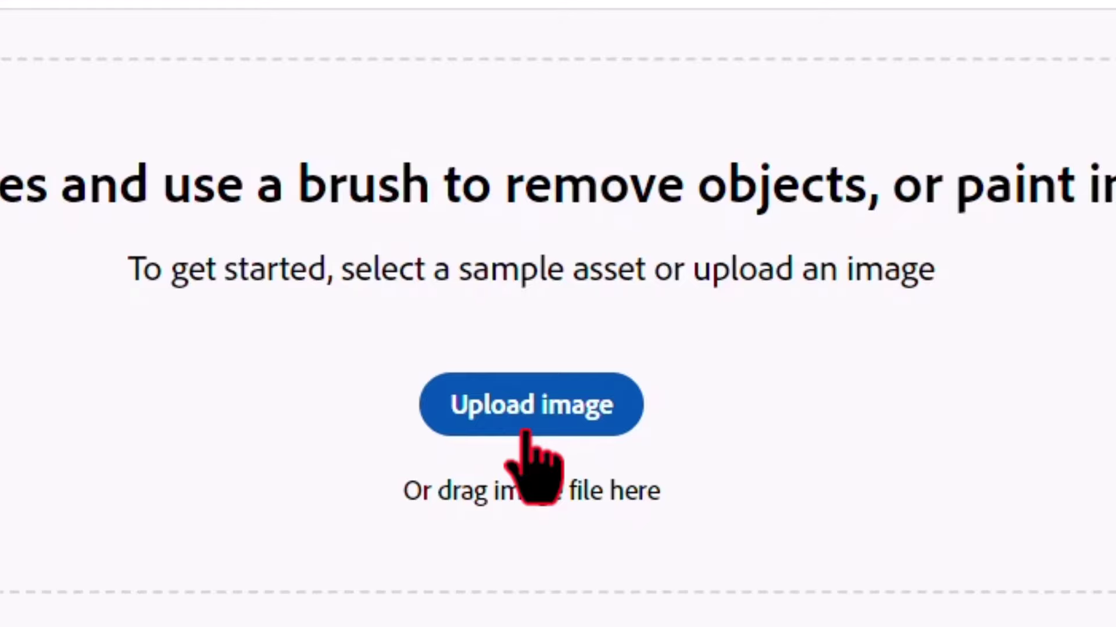
left_click(526, 433)
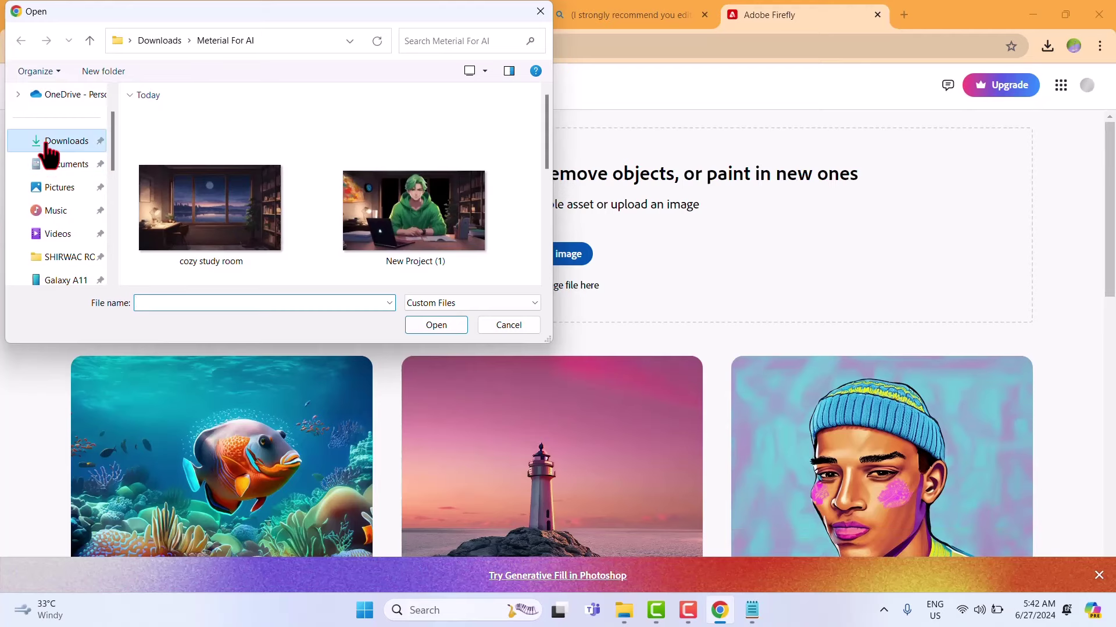
left_click(55, 141)
double_click(150, 145)
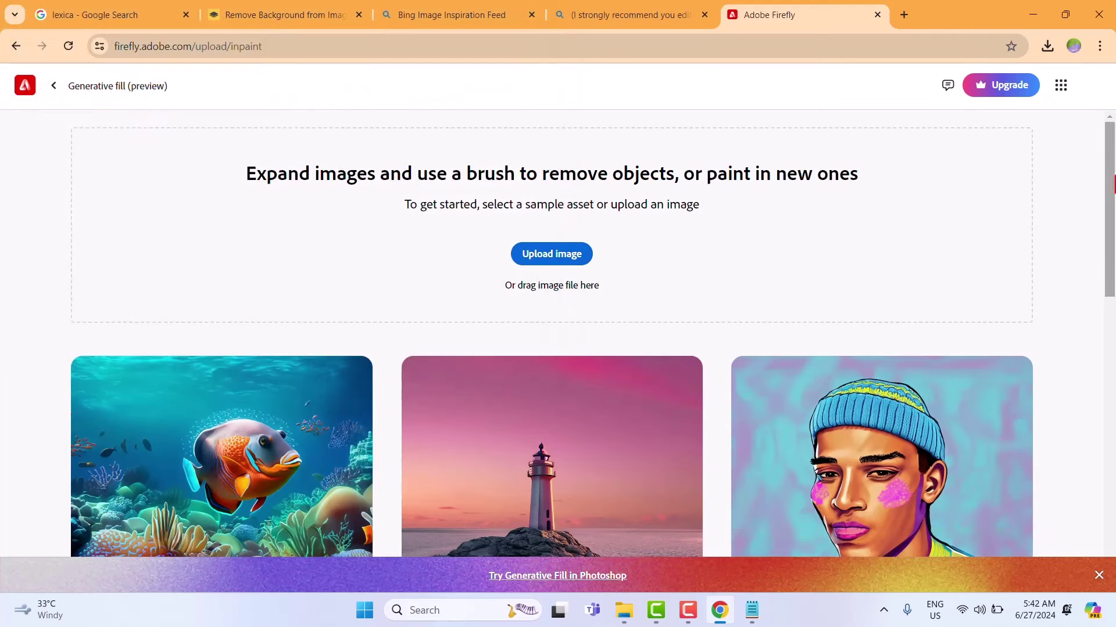
left_click_drag(1108, 203, 1103, 399)
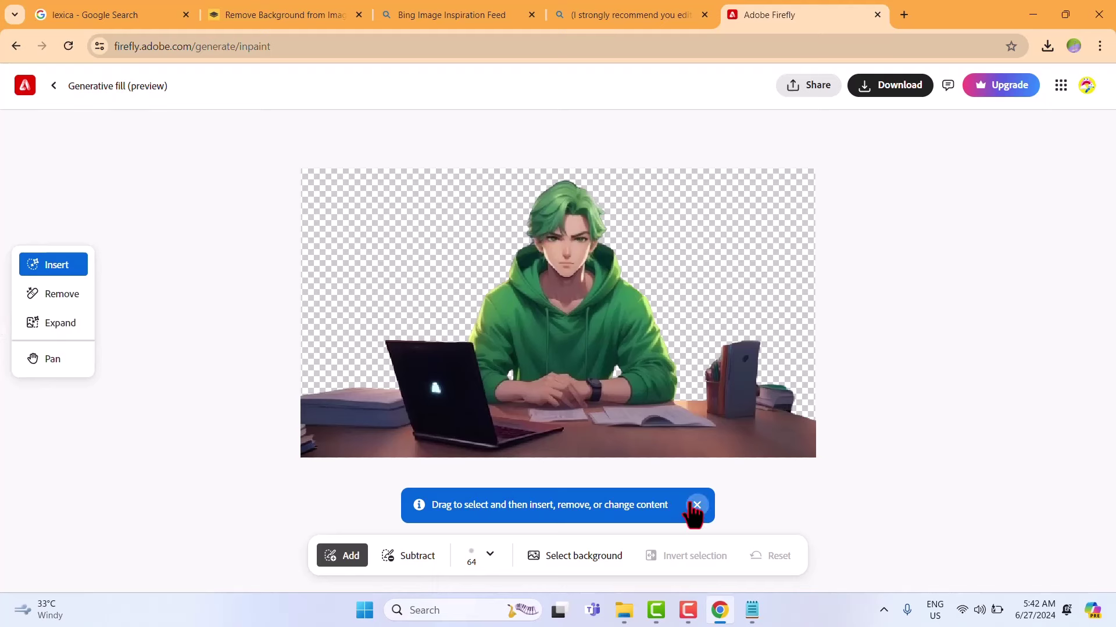
left_click(696, 506)
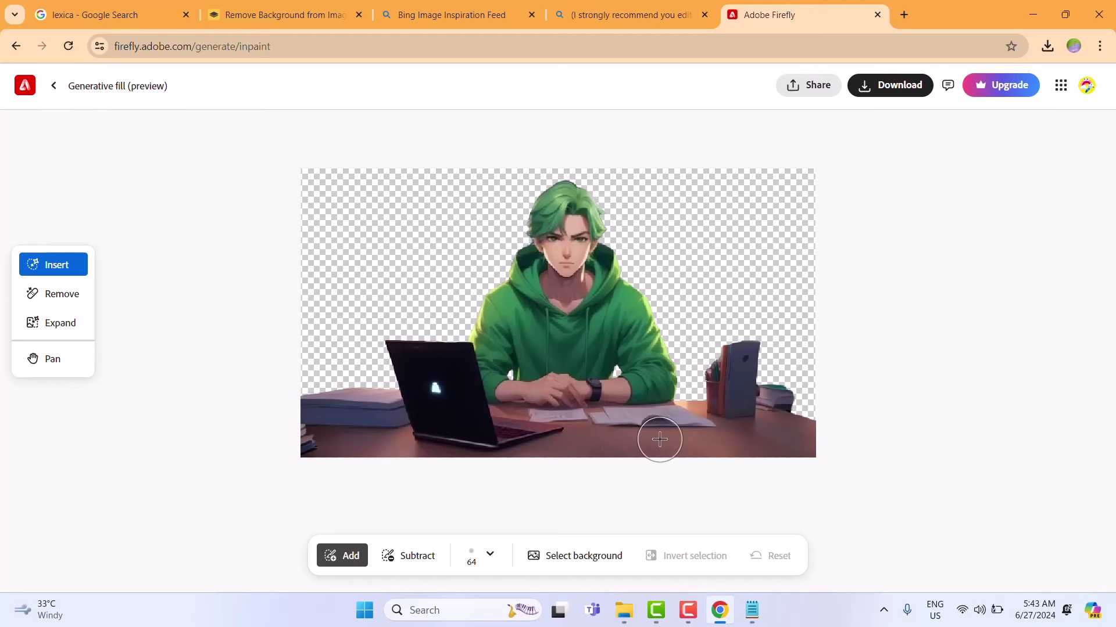
Brush a vertical strip from the desk's front edge over the open book to the sleeve and generate "add micrphone" there
left_click_drag(657, 438, 667, 418)
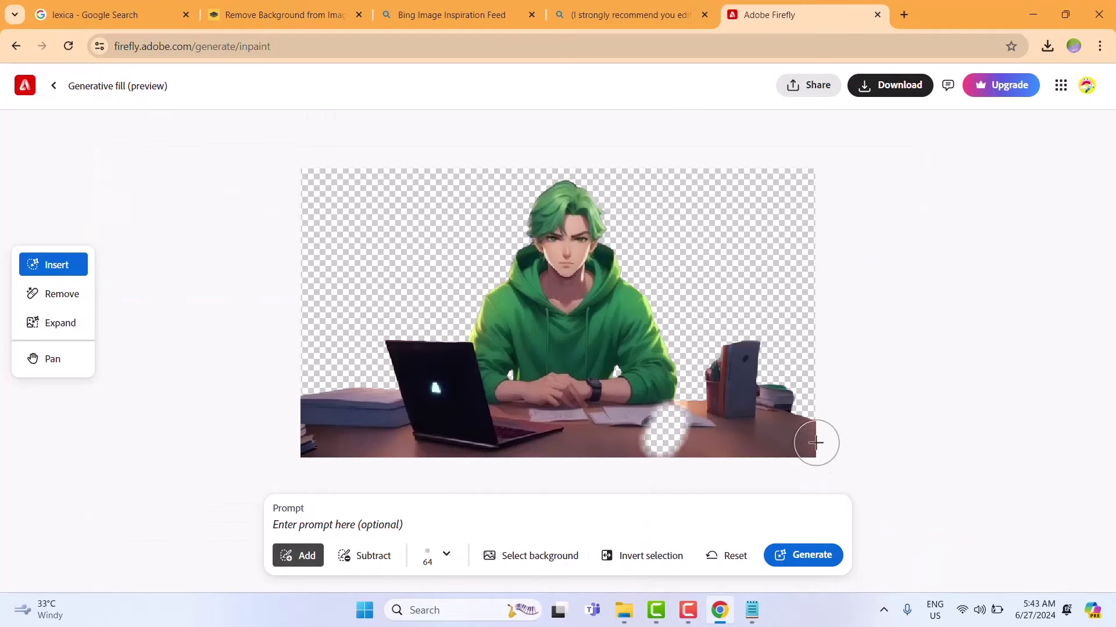
left_click(733, 556)
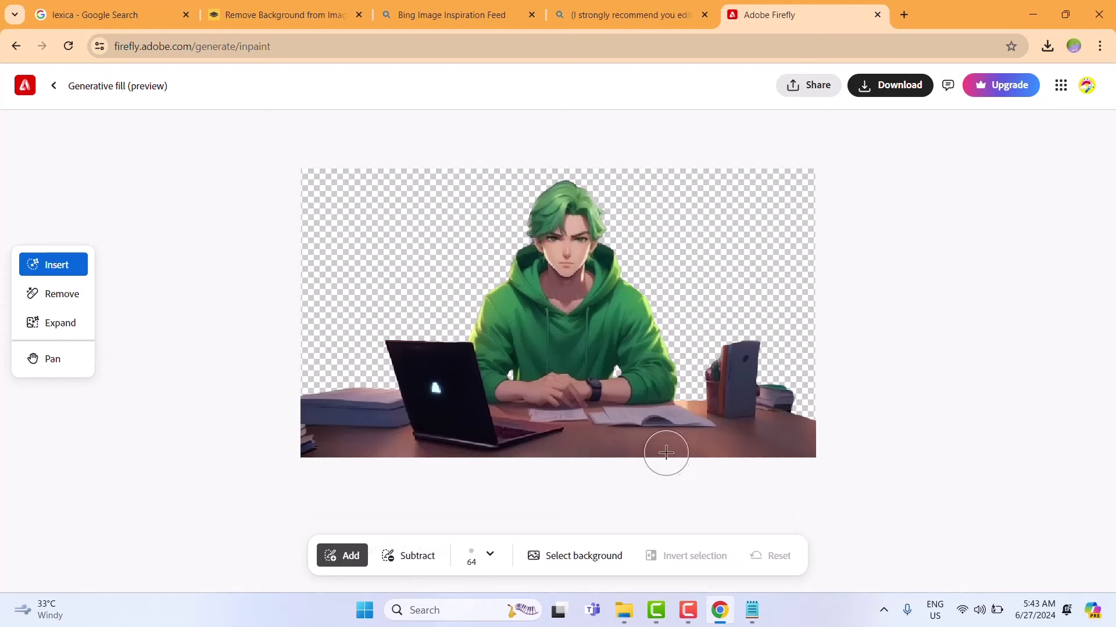
mouse_move(666, 452)
left_mouse_down()
mouse_move(670, 411)
mouse_move(655, 379)
left_mouse_up()
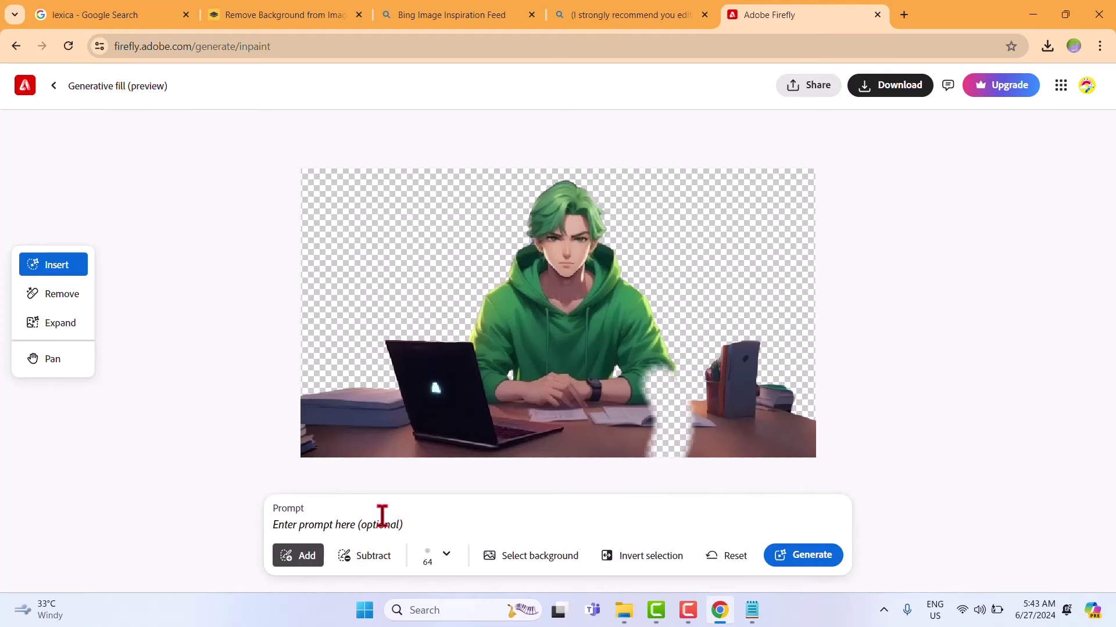
type("add micrphone")
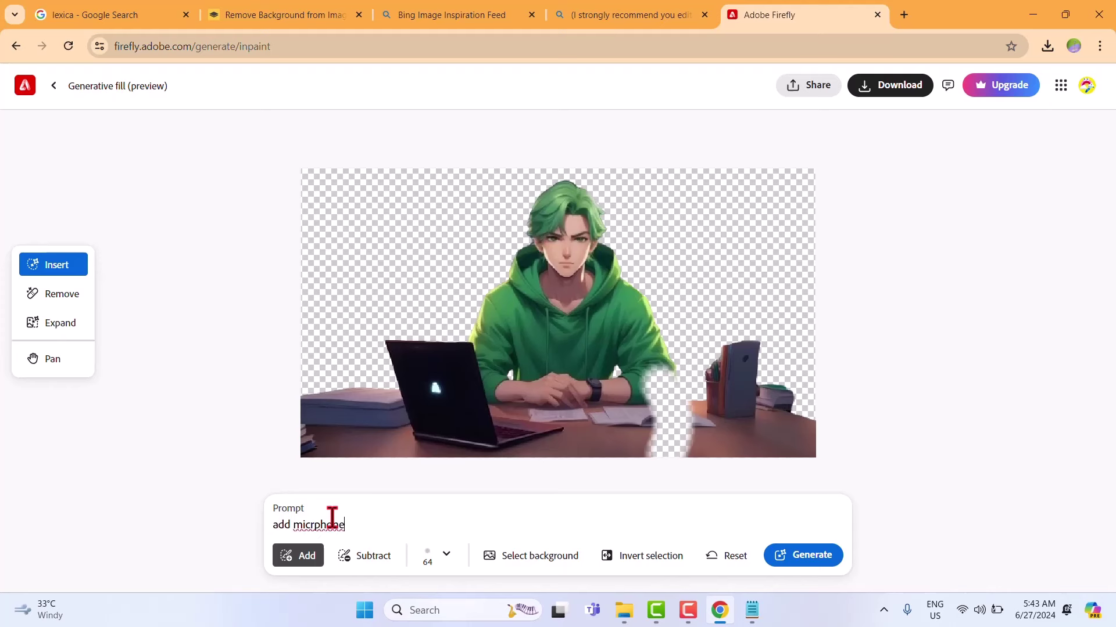
key("Return")
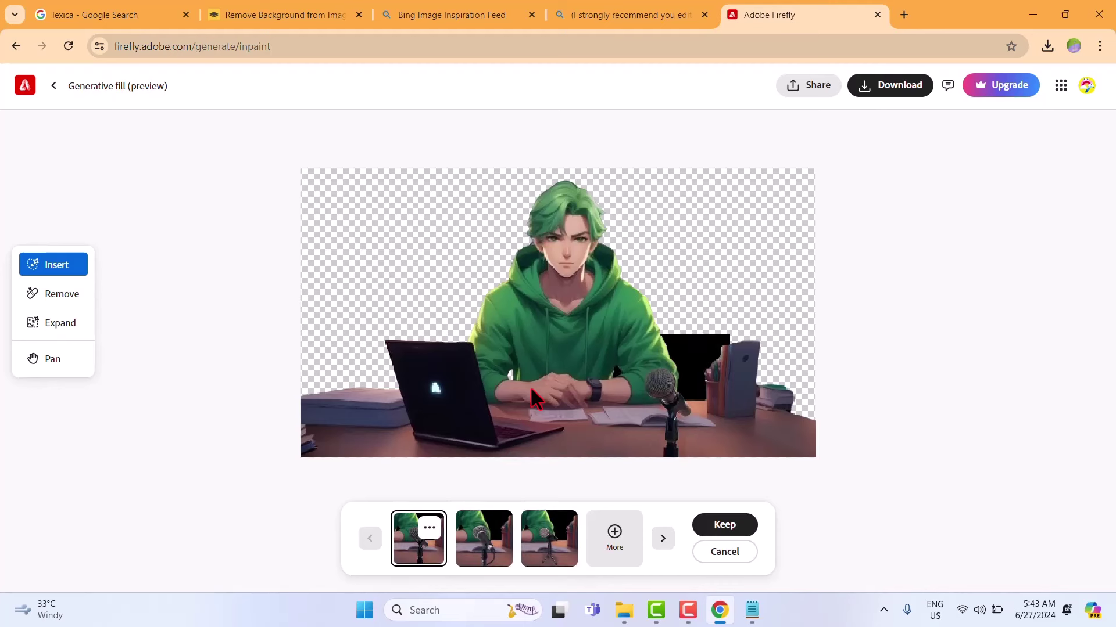
Compare the microphone variations, generate more of them, and keep the second one of the new set
left_click(466, 543)
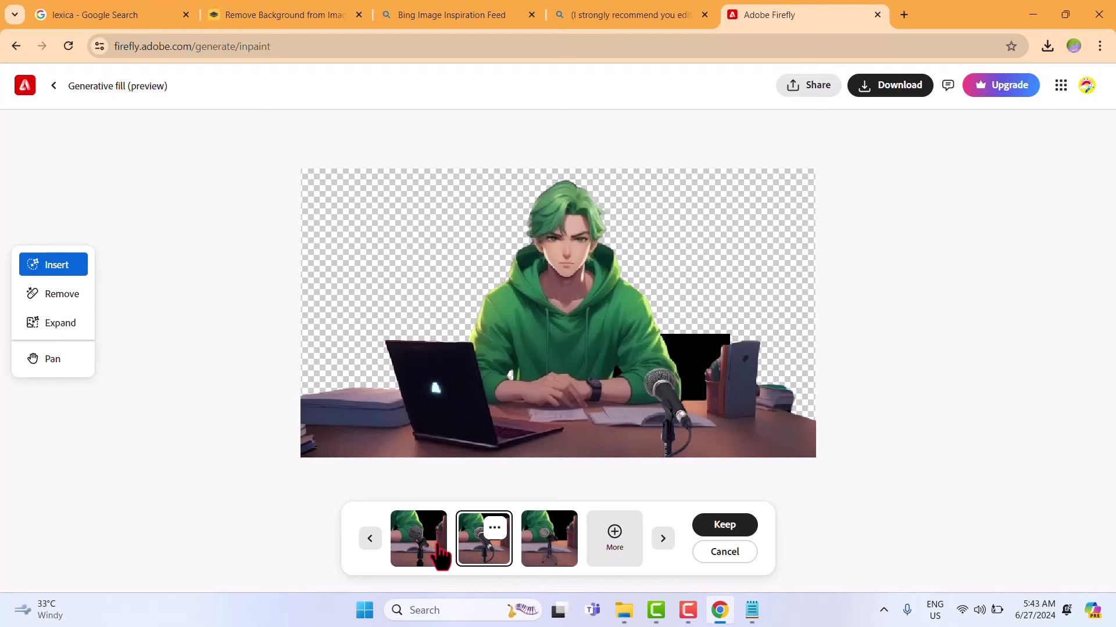
left_click(663, 539)
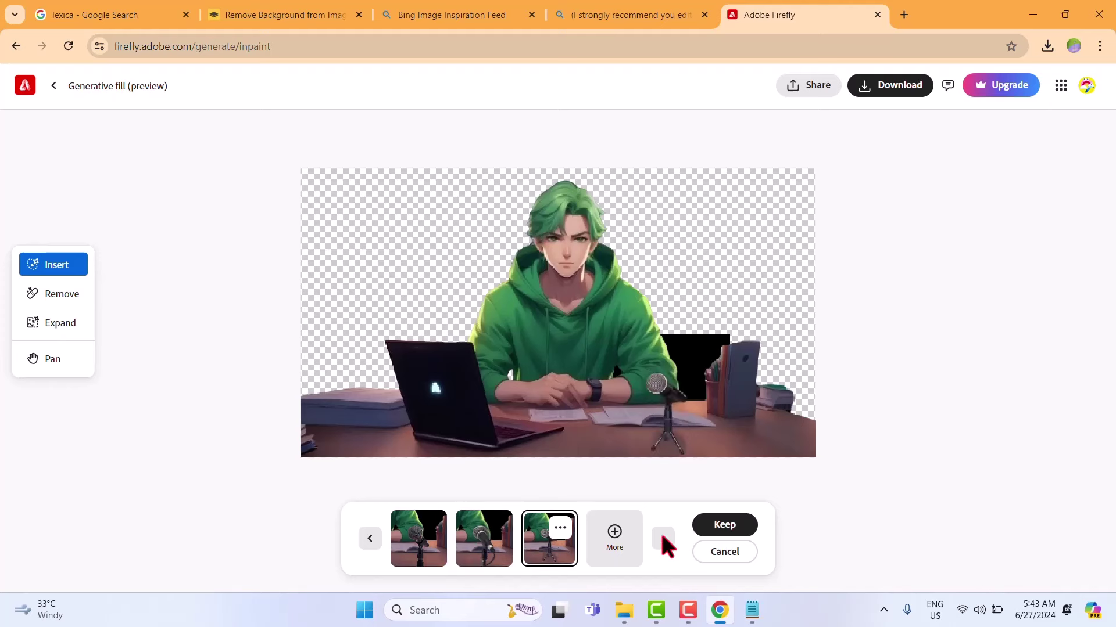
left_click(631, 536)
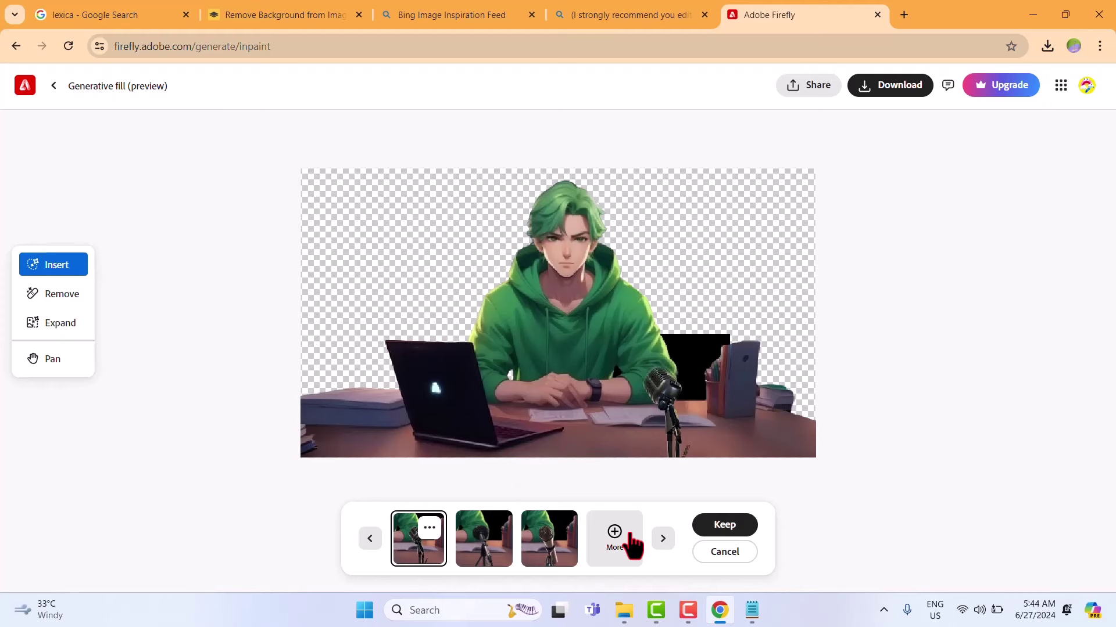
left_click(504, 549)
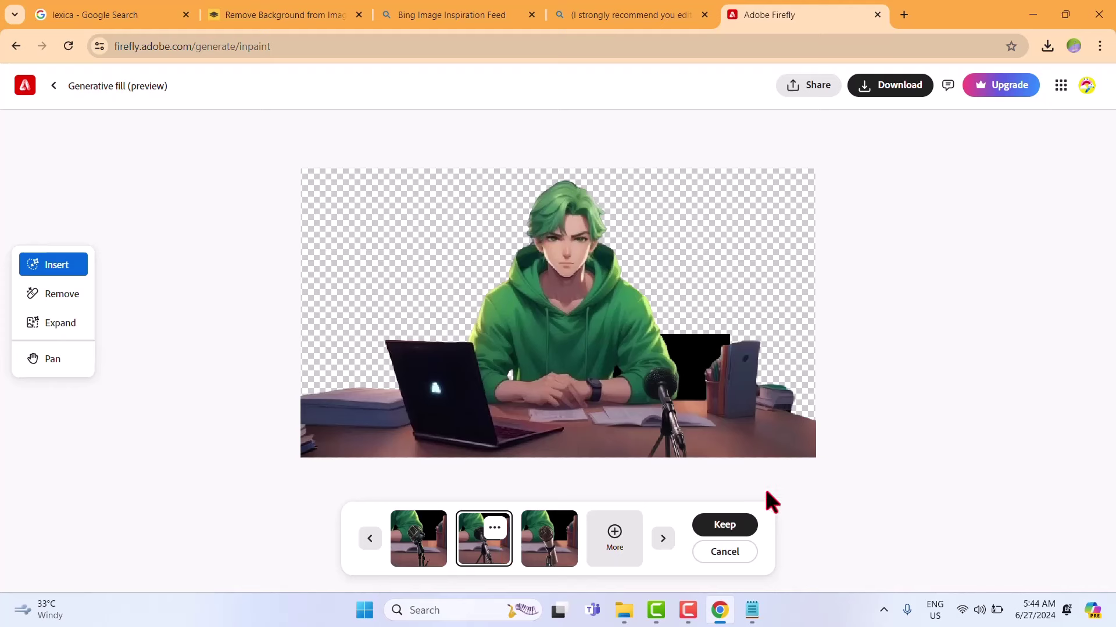
left_click(735, 525)
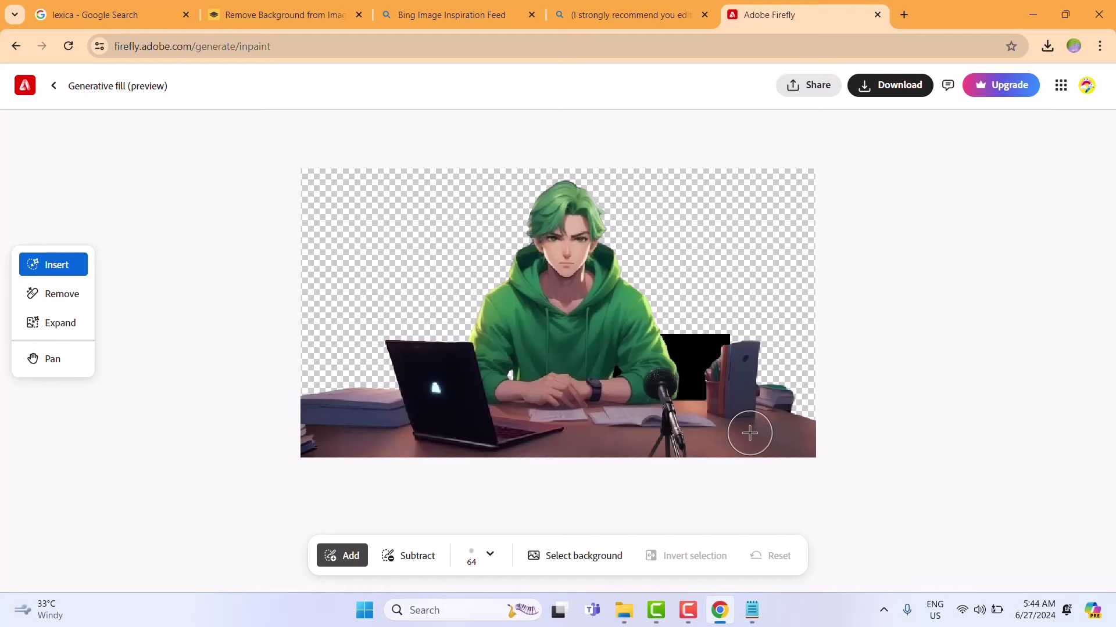
Try filling the right corner of the desk and the books there using the prompt "Youtube", and discard the variations
mouse_move(750, 433)
left_mouse_down()
mouse_move(799, 437)
mouse_move(748, 440)
mouse_move(764, 363)
mouse_move(777, 360)
mouse_move(789, 372)
mouse_move(795, 452)
left_mouse_up()
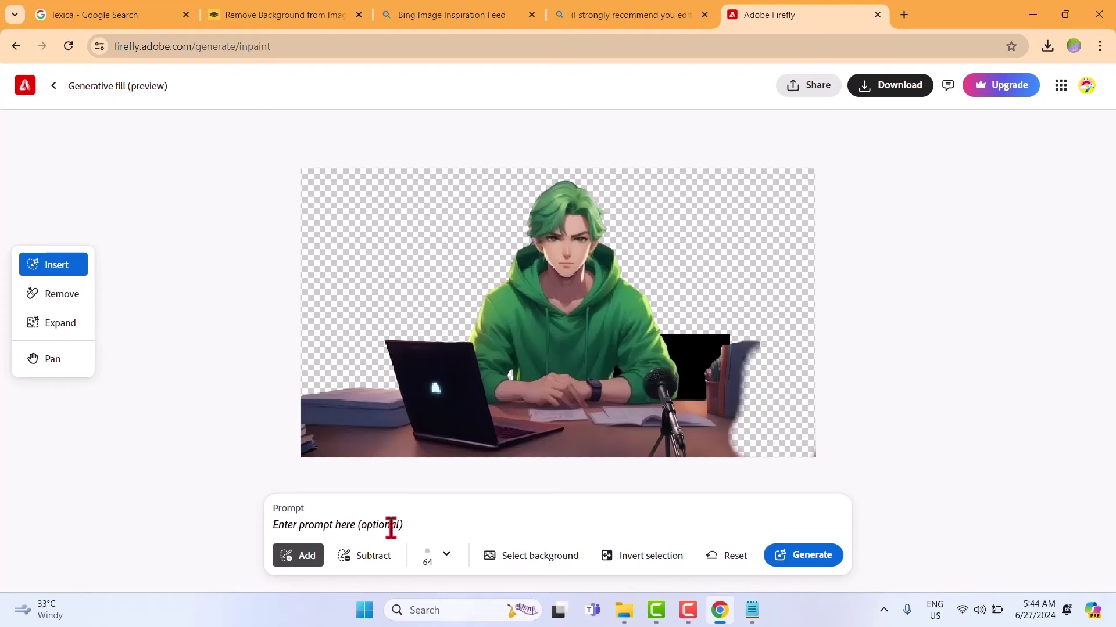
key("Caps_Lock")
type("Y")
key("Caps_Lock")
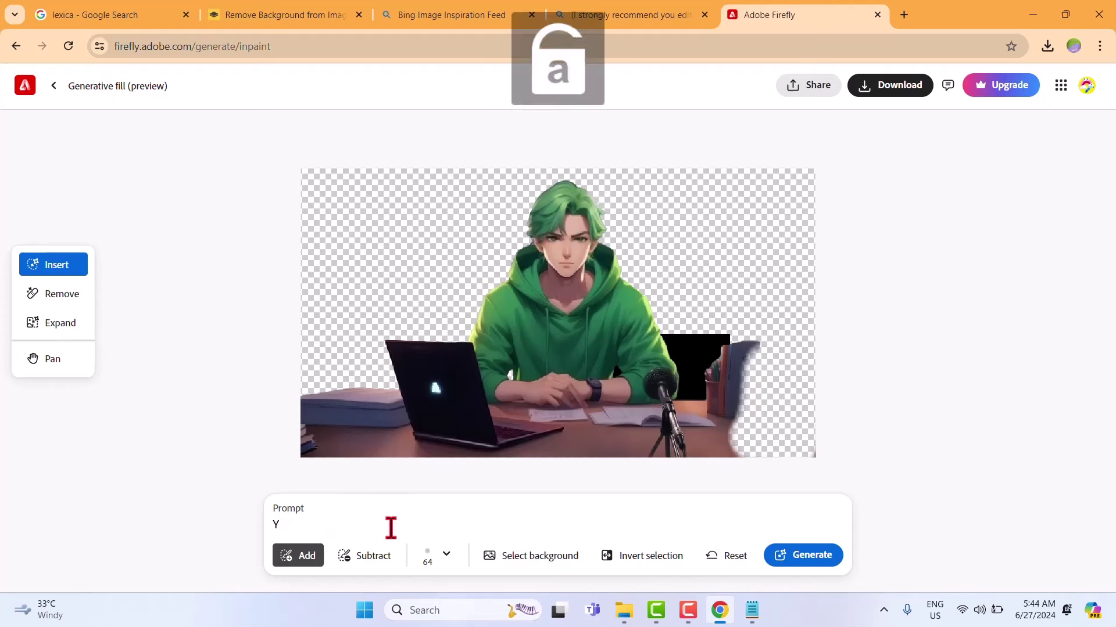
type("outube")
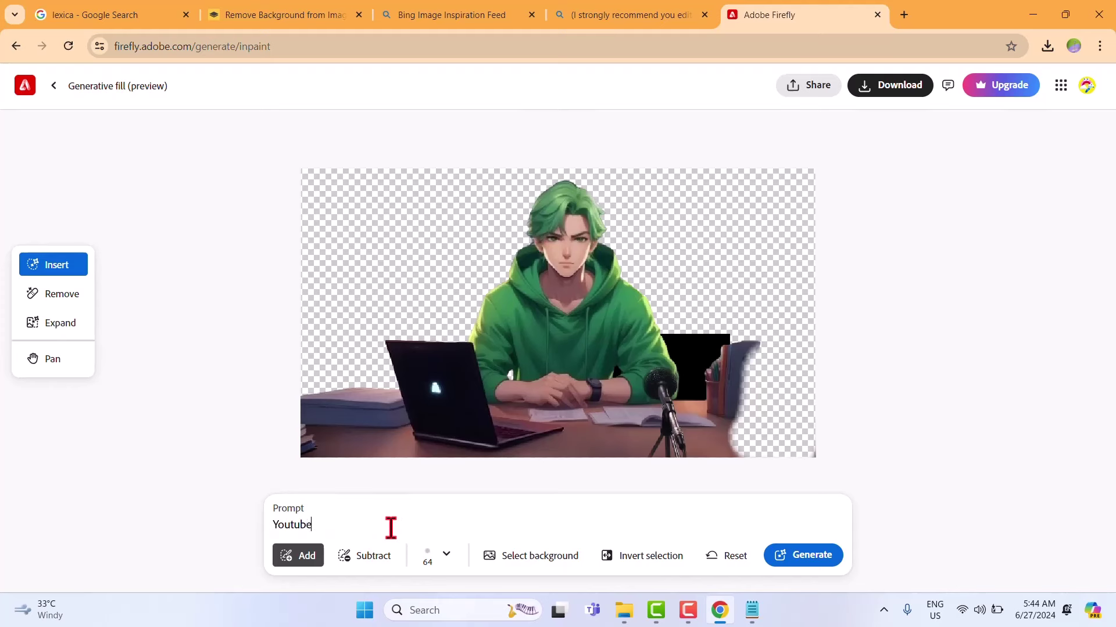
key("Return")
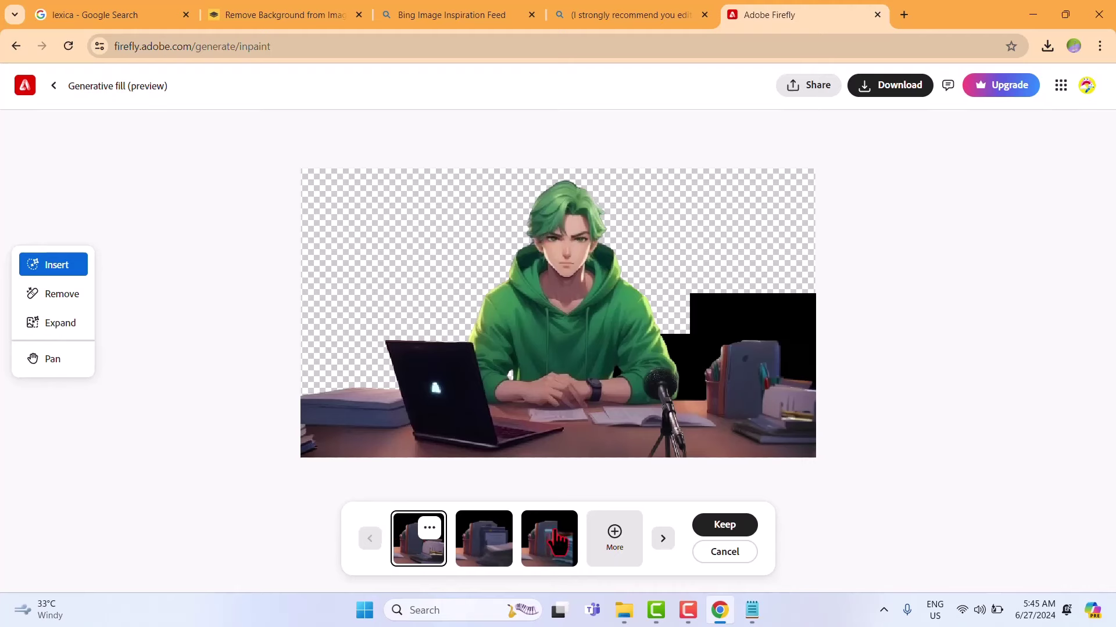
left_click(708, 556)
Try the prompt "desktop" on the same masked desk corner, compare the variations, and discard them
left_click(380, 527)
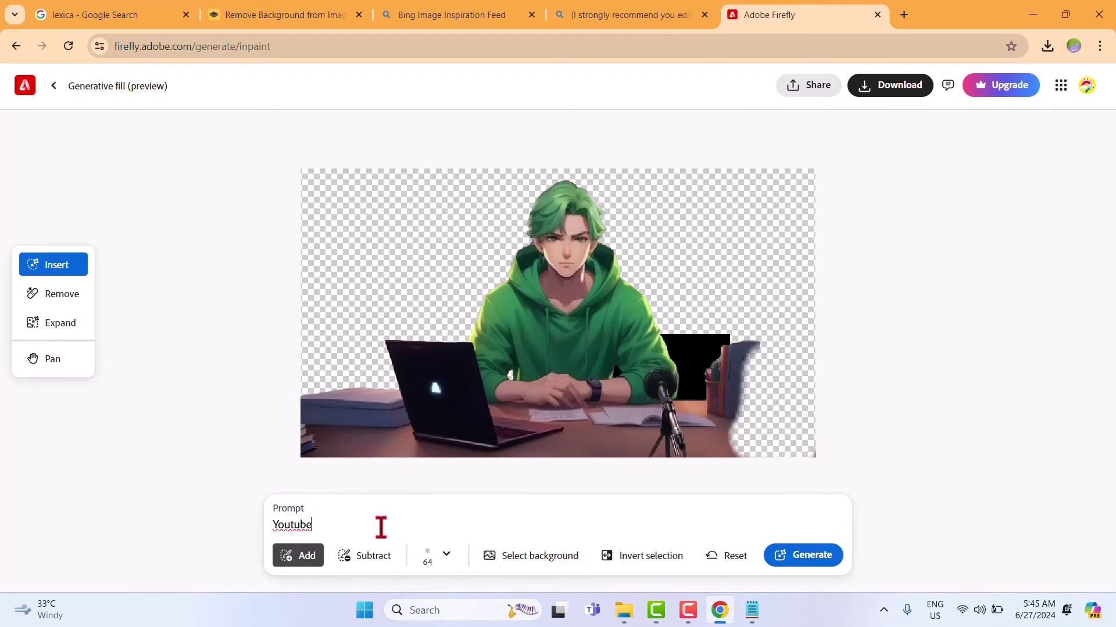
key("ctrl+a")
type("de")
key("Return")
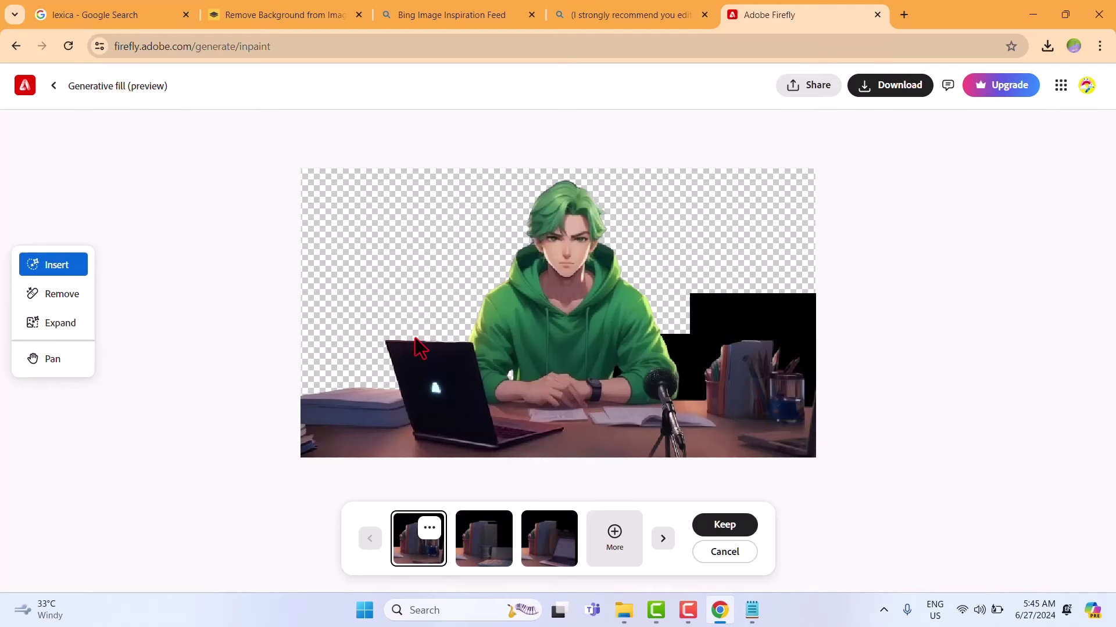
left_click(477, 546)
left_click(551, 547)
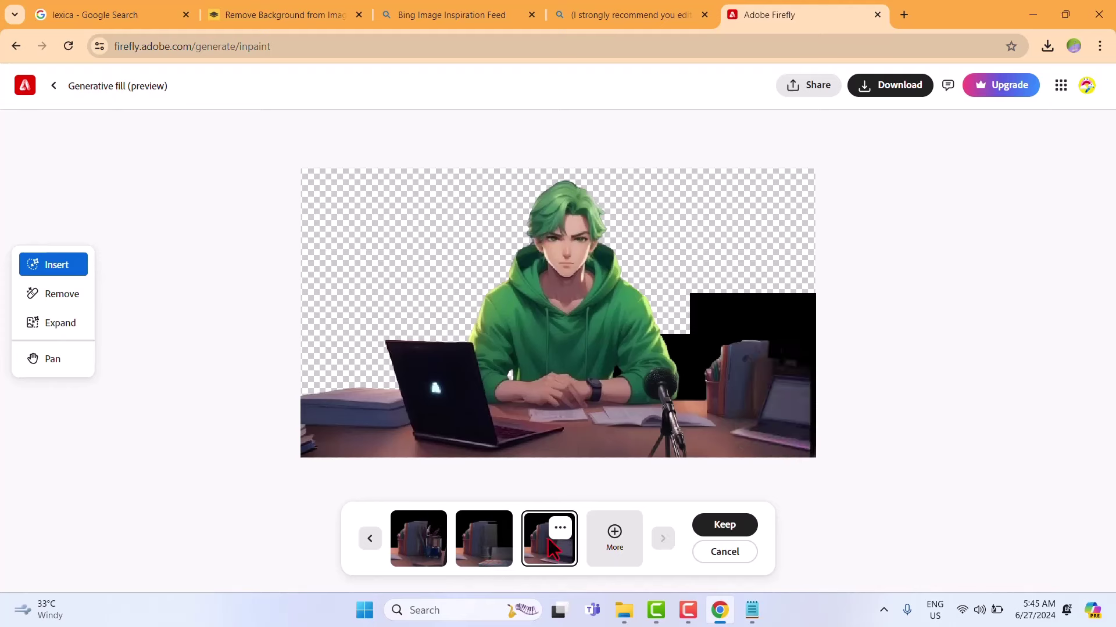
left_click(726, 555)
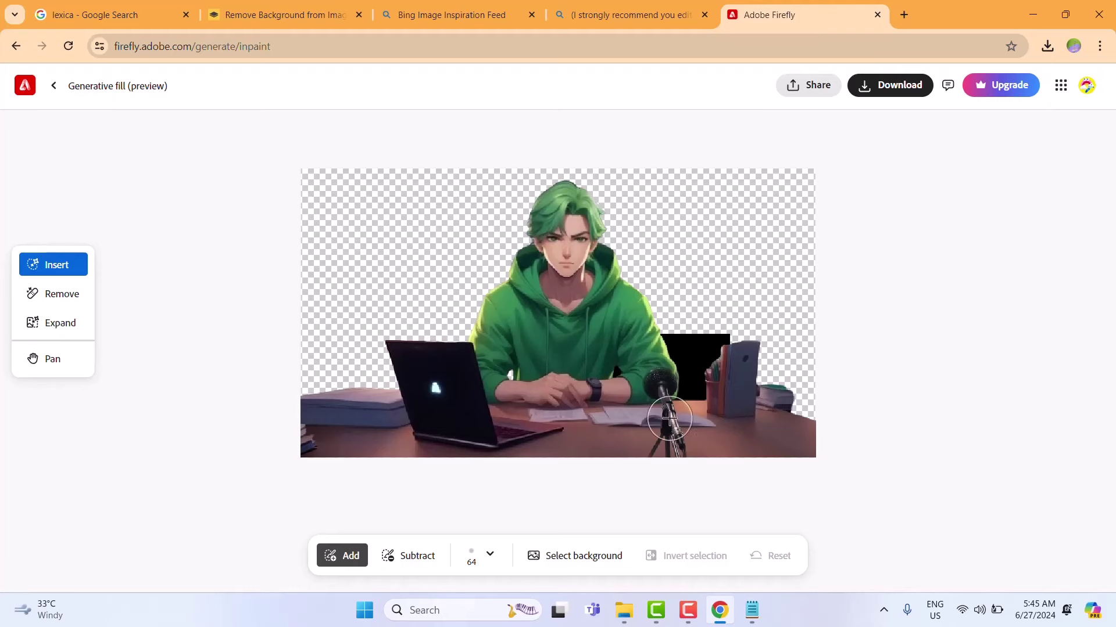
Download the edited character image with the added microphone
left_click(680, 395)
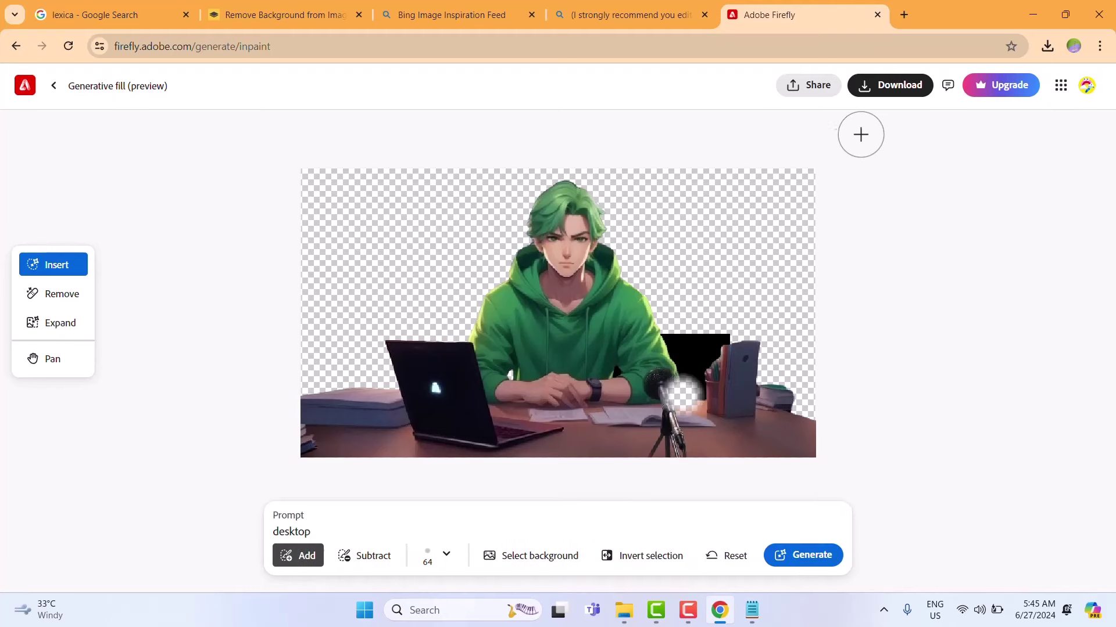
left_click(880, 87)
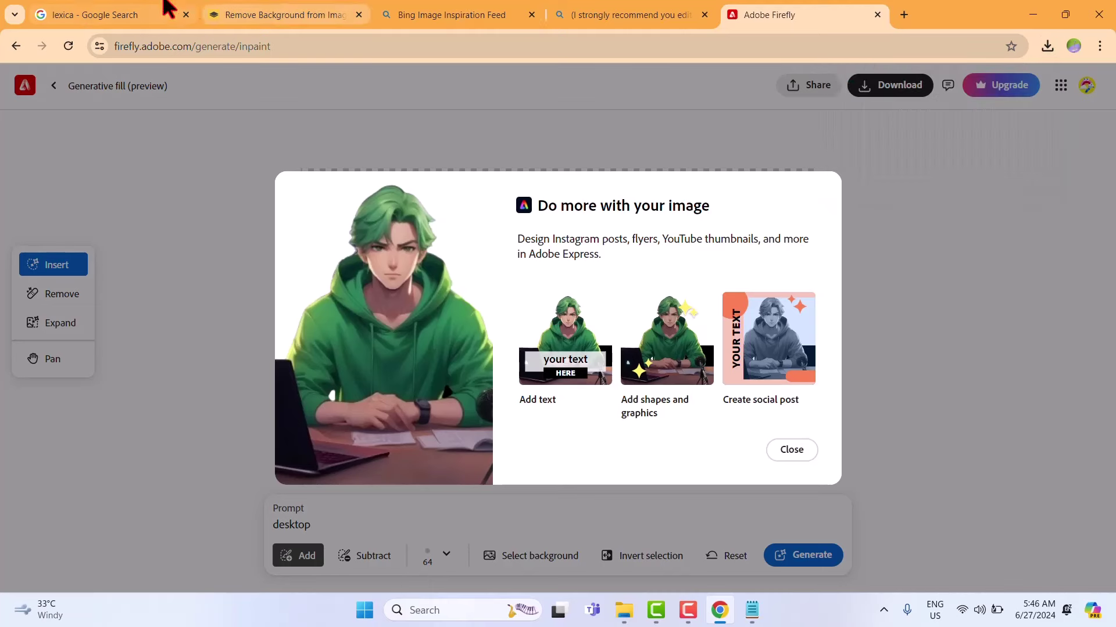
Switch to the Google results for Lexica, open the Lexica site, and search it for "night time view" images
left_click(81, 11)
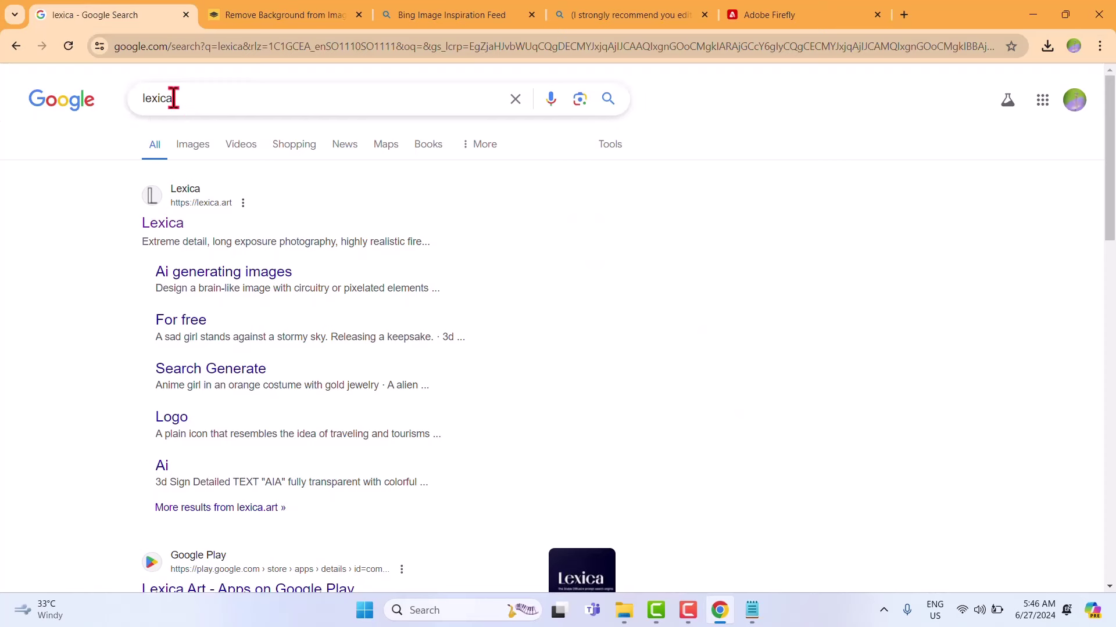
left_click(162, 223)
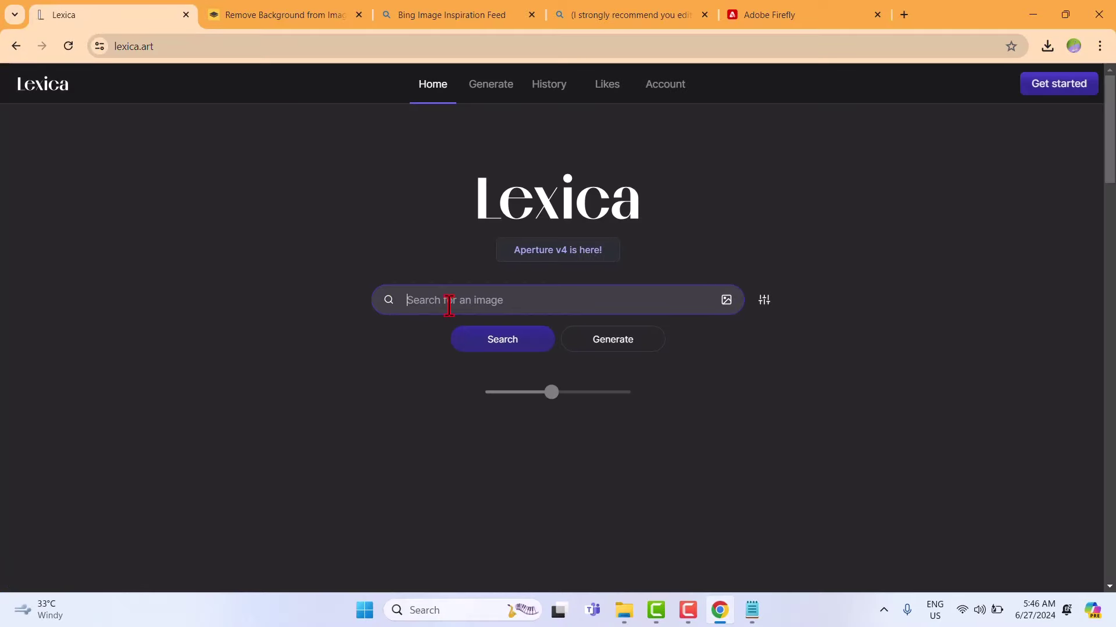
type("night time view")
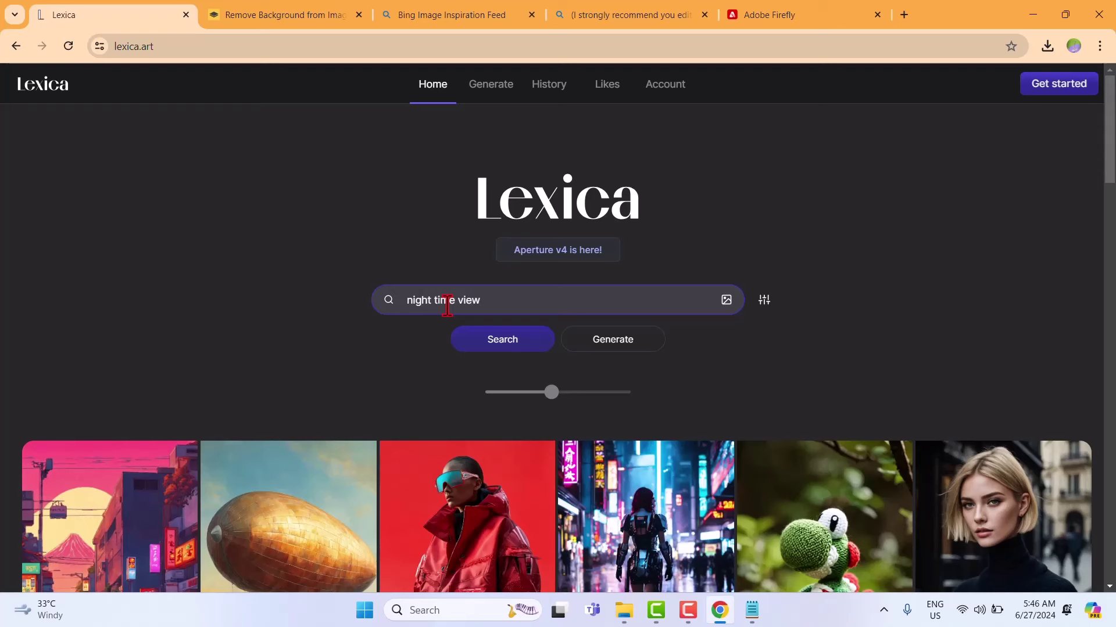
key("Return")
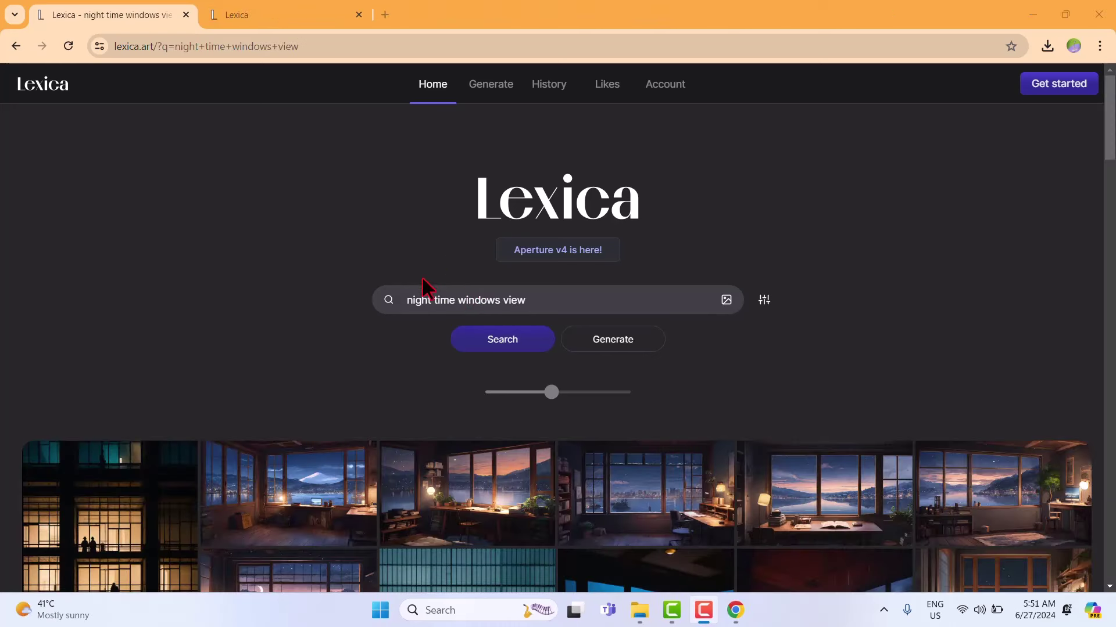
Look through the "night time windows view" results, open the nordic house study room image with the lamp and lake view, and compare its variations
left_click_drag(500, 301, 464, 303)
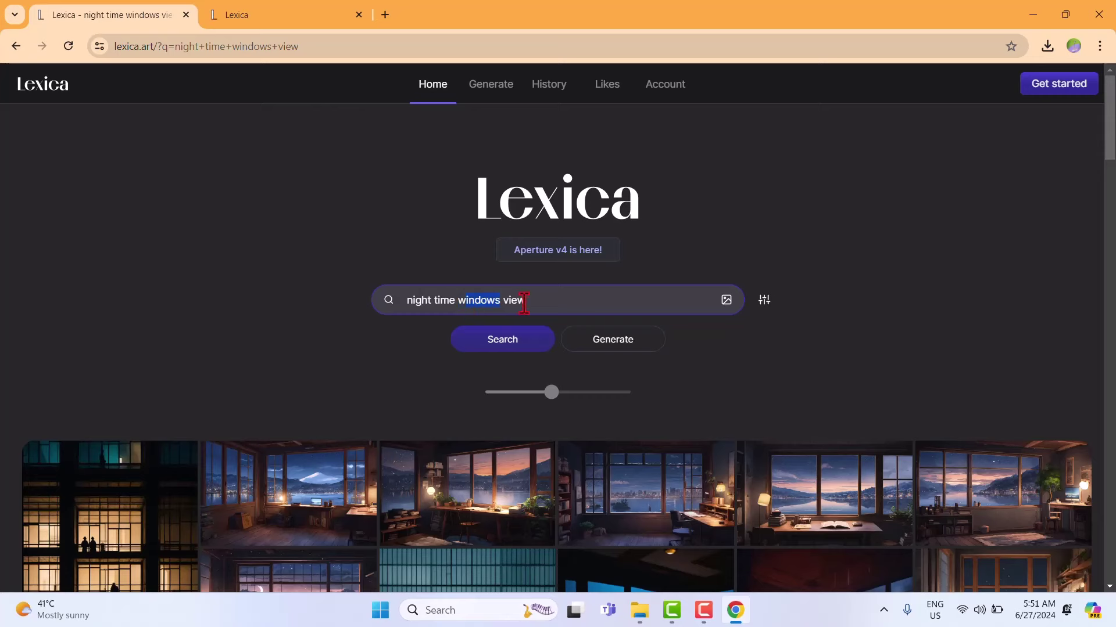
left_click_drag(1110, 128, 1110, 171)
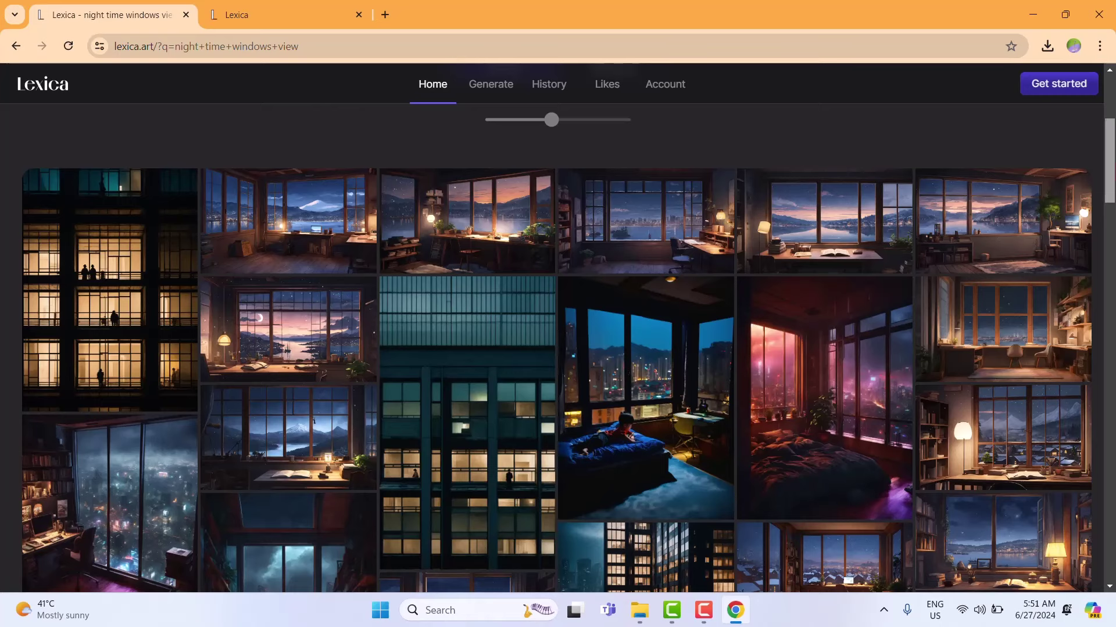
left_click(853, 231)
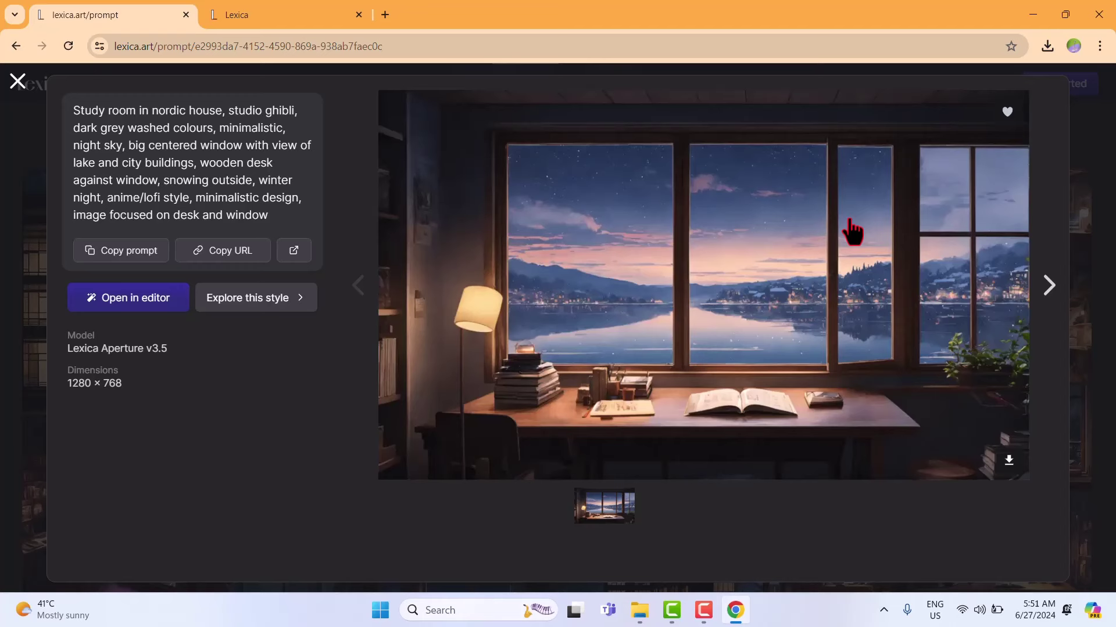
left_click(1047, 286)
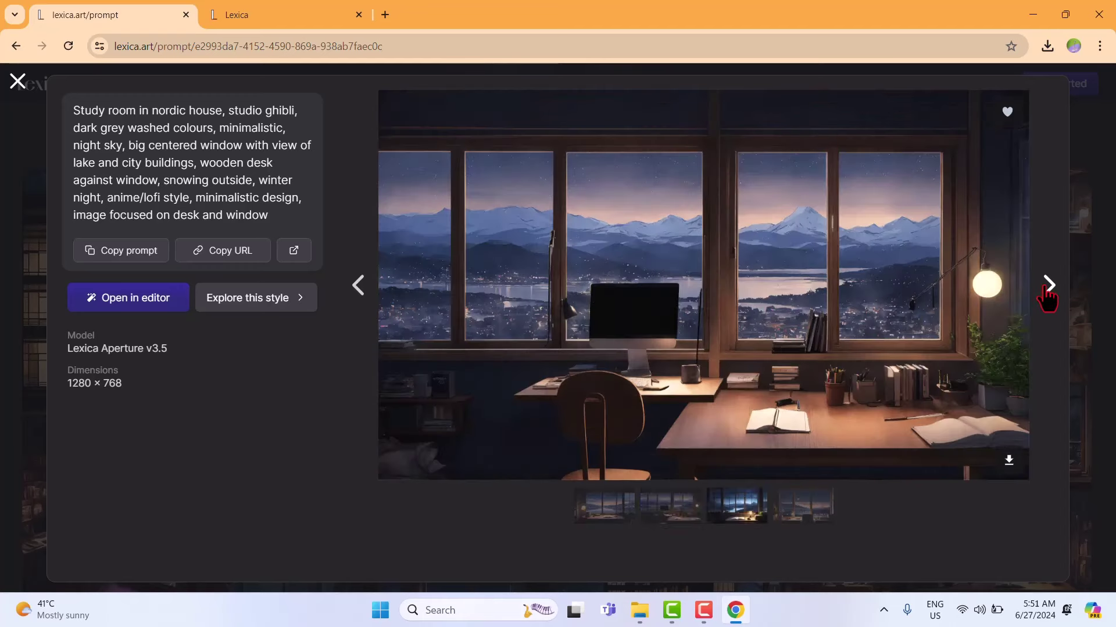
left_click(1049, 294)
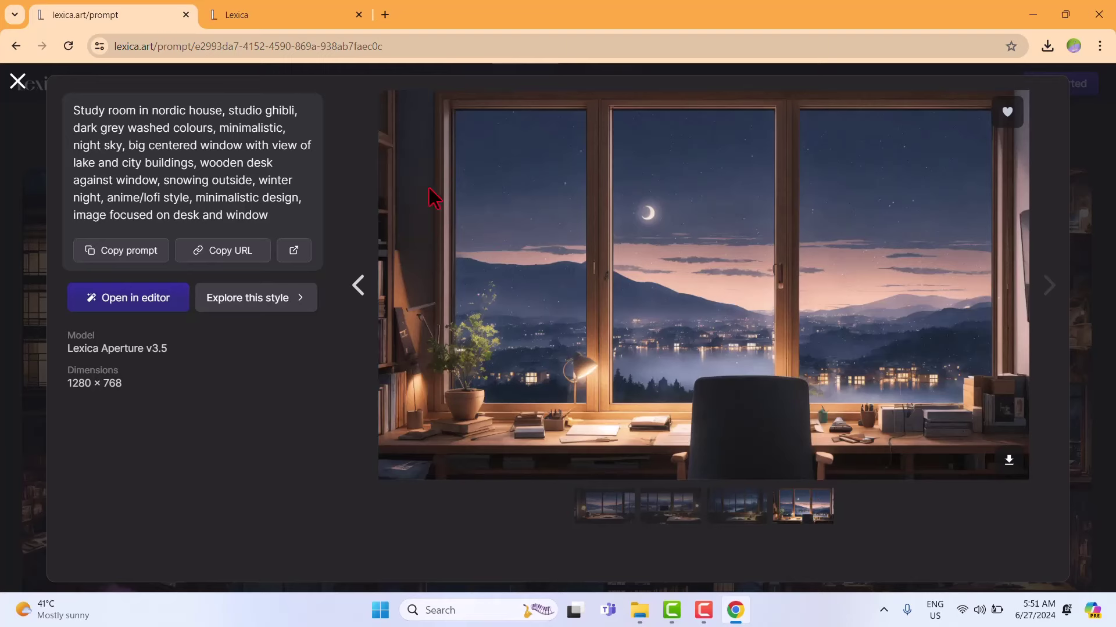
left_click(361, 285)
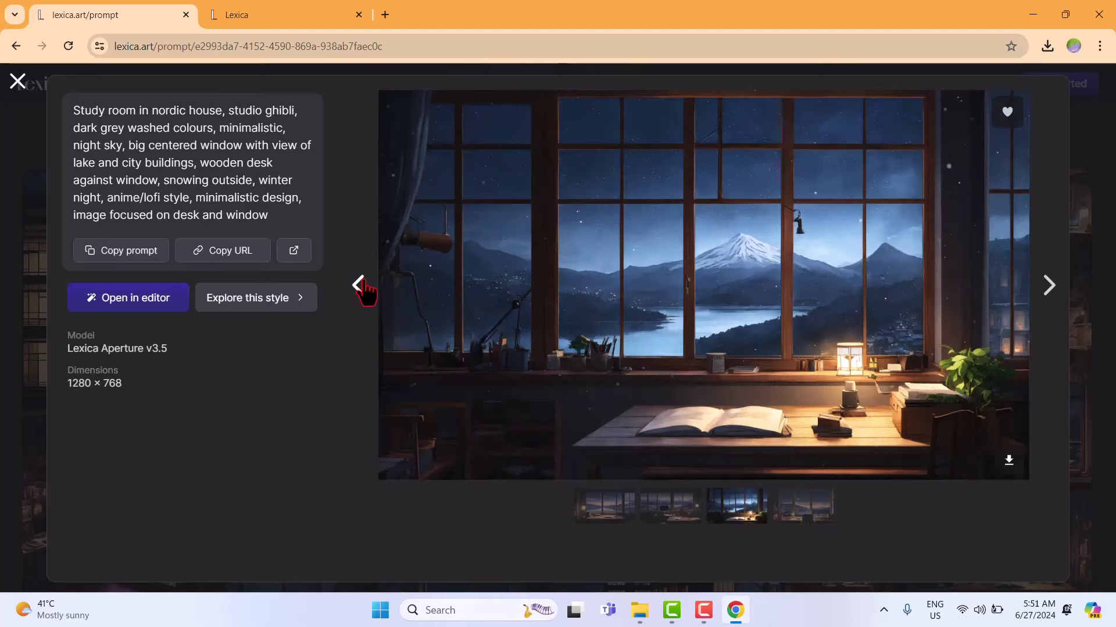
left_click(362, 283)
left_click(361, 284)
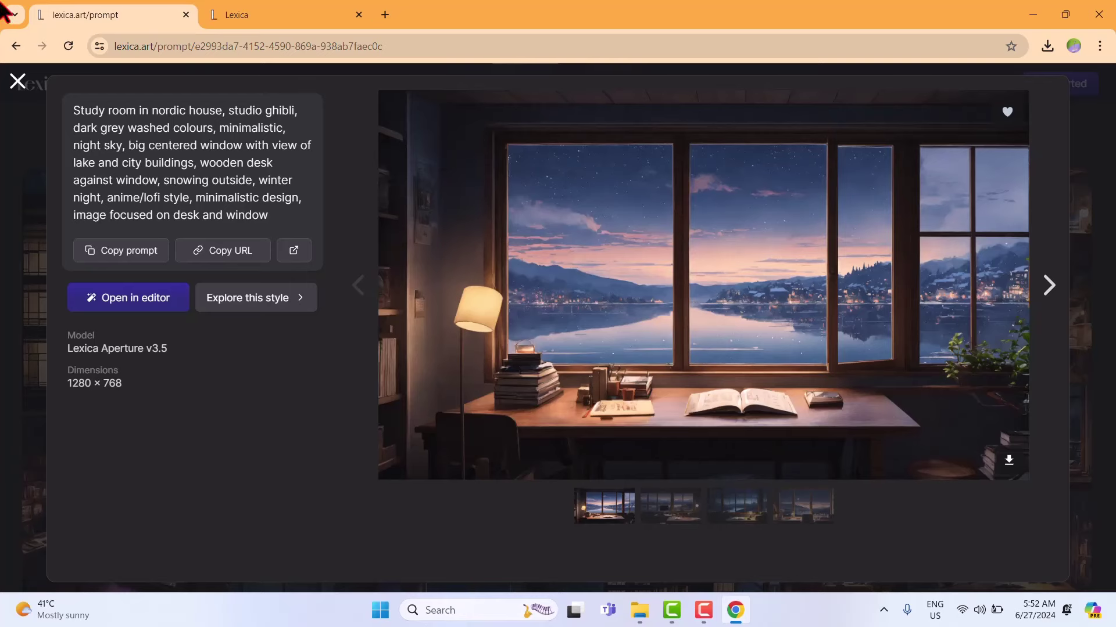
Return to the results, reopen the nordic house study room image with the lamp and open book, and download it
left_click(18, 81)
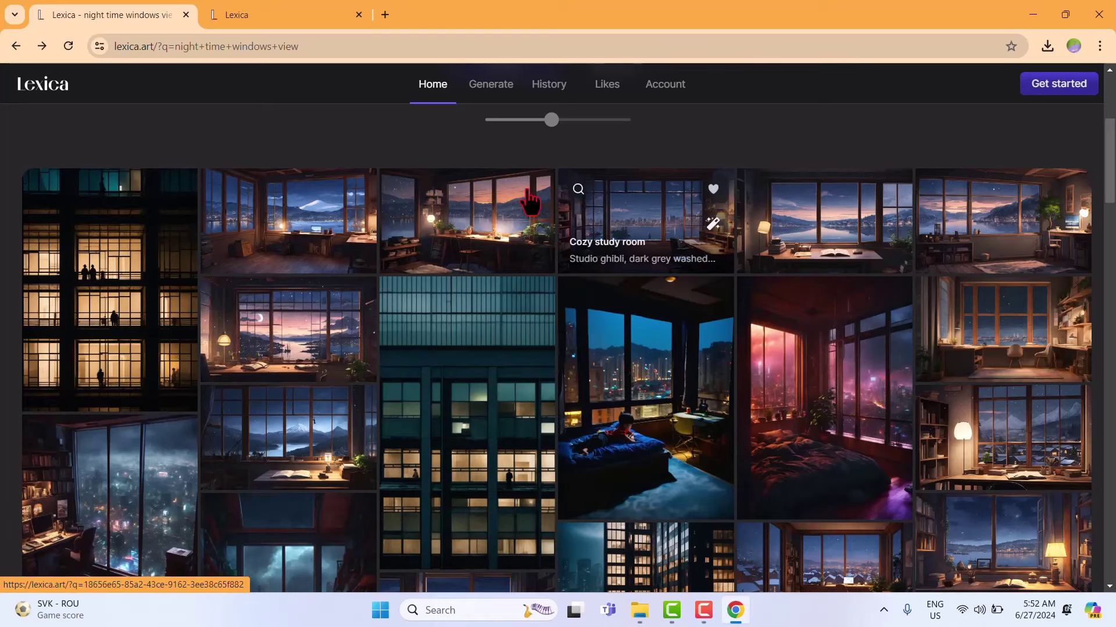
left_click(825, 214)
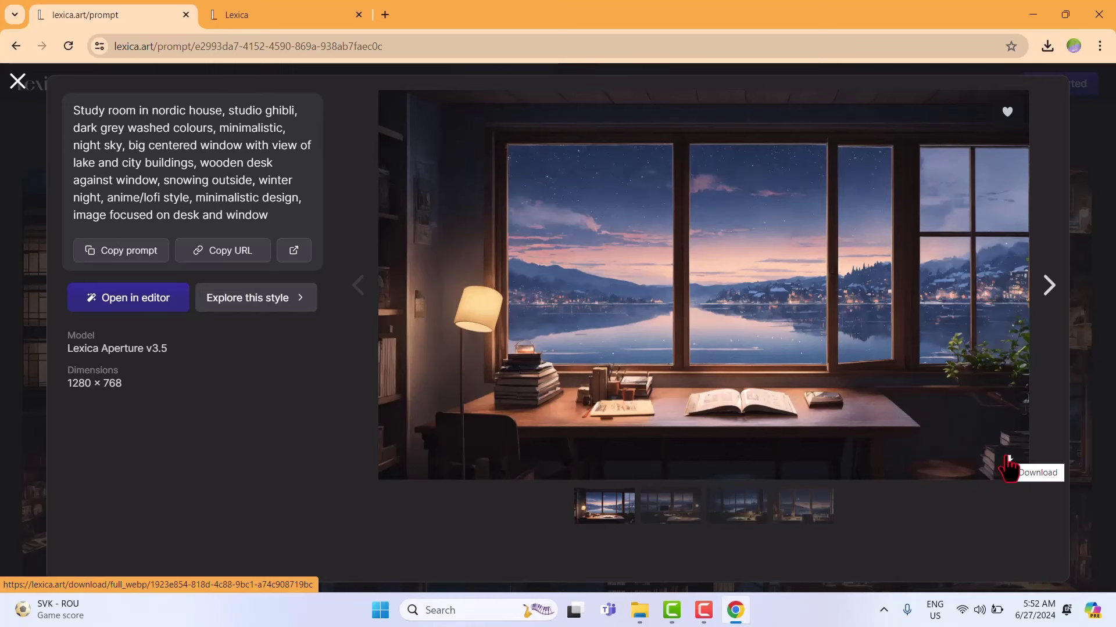
left_click(1009, 463)
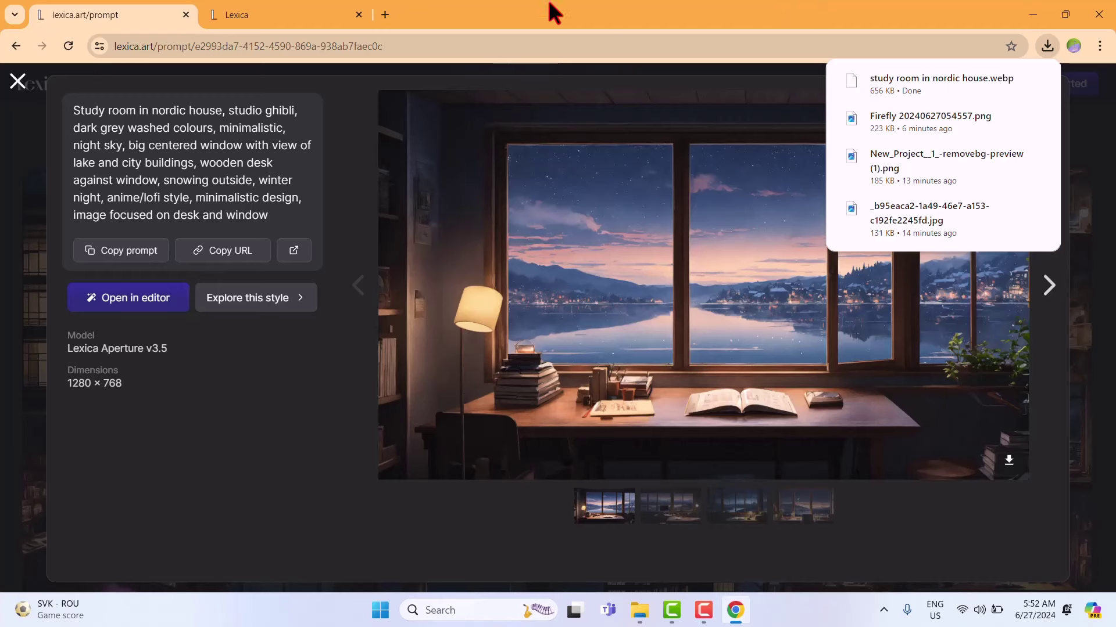
Search Google for YouTube in a new browser tab and open the YouTube home page
left_click(386, 13)
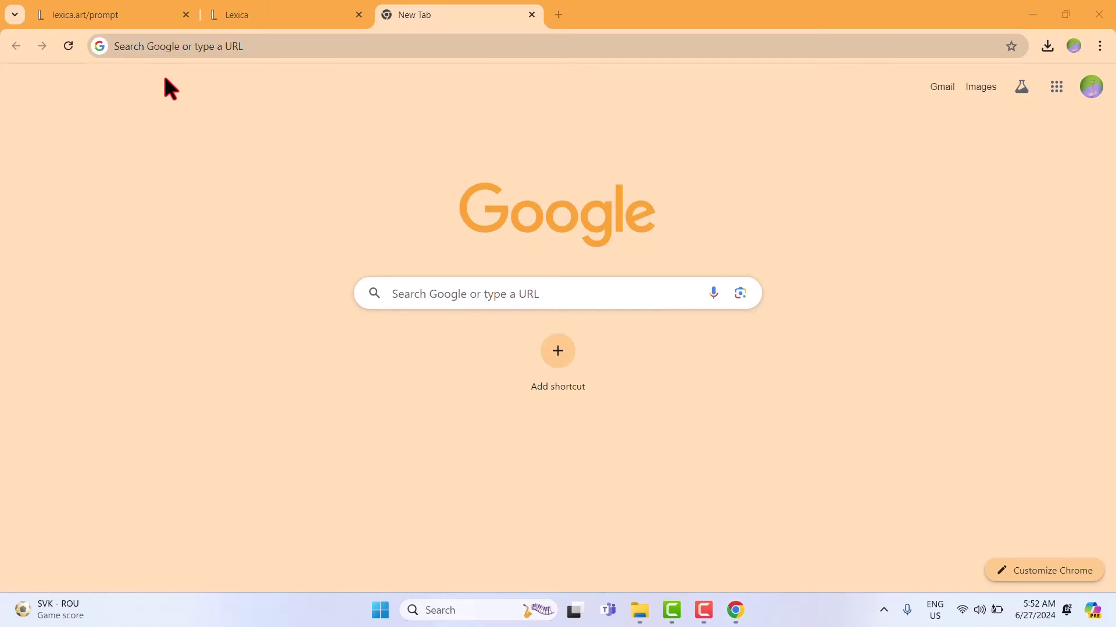
left_click(463, 280)
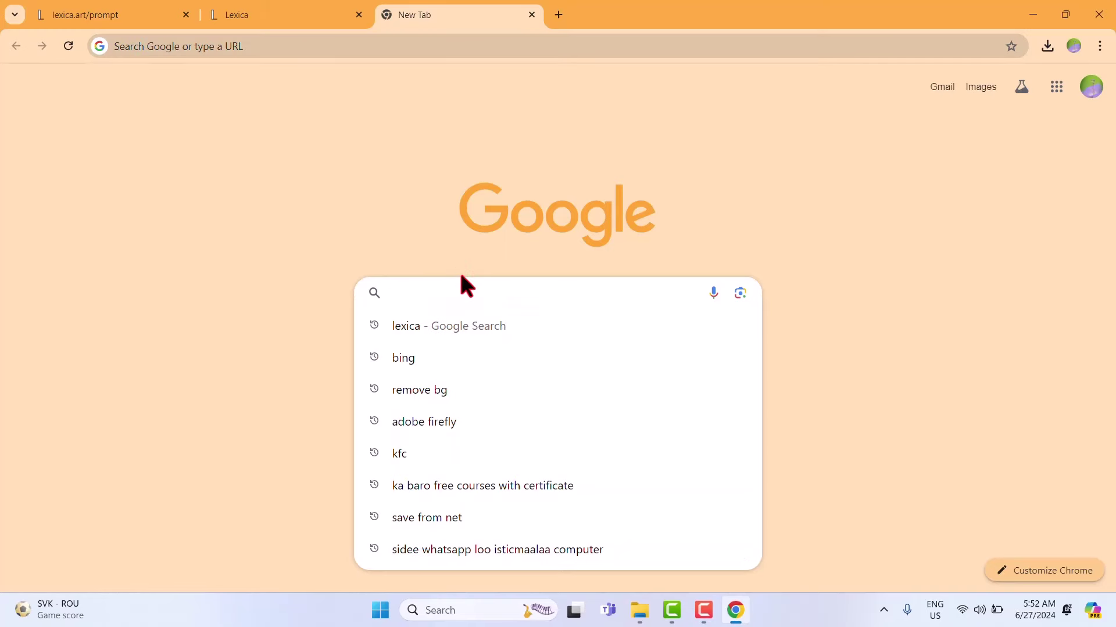
type("yo")
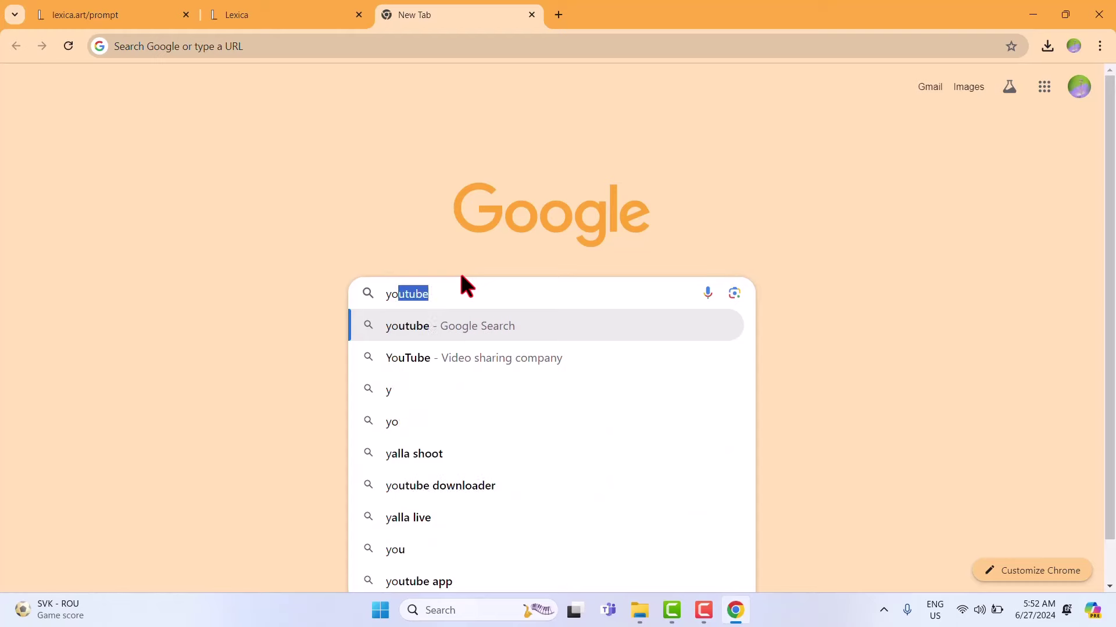
type("u")
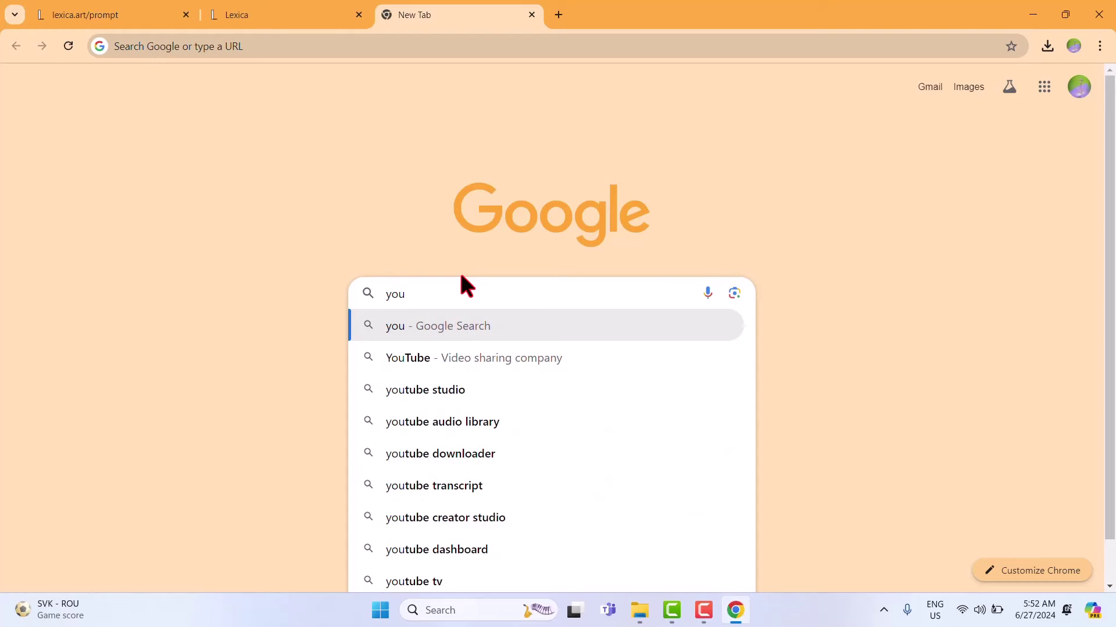
left_click(486, 361)
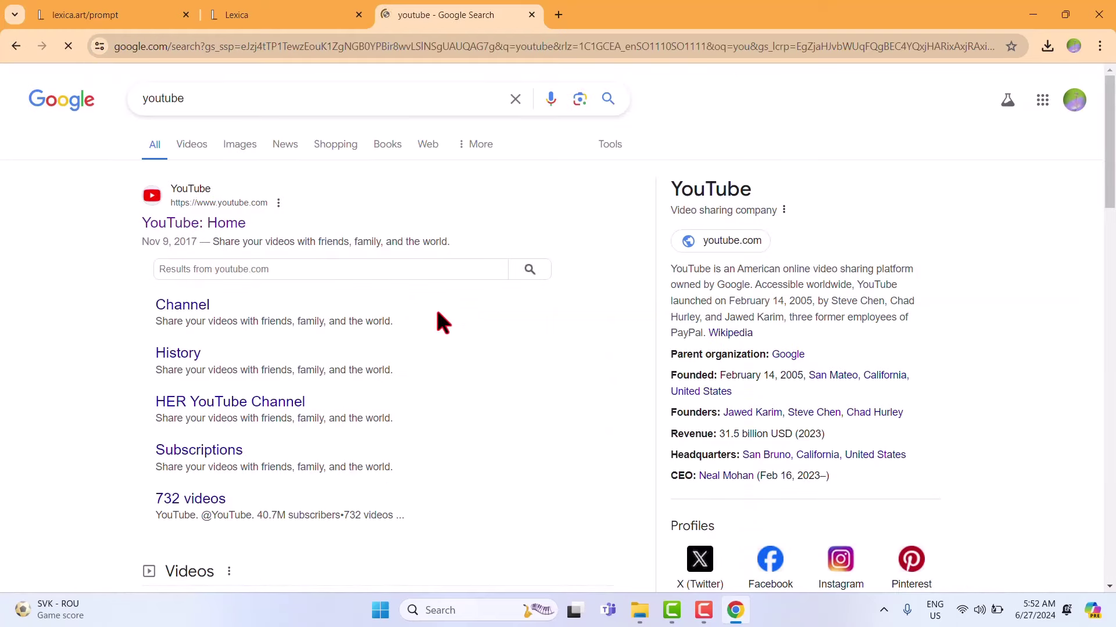
left_click(193, 228)
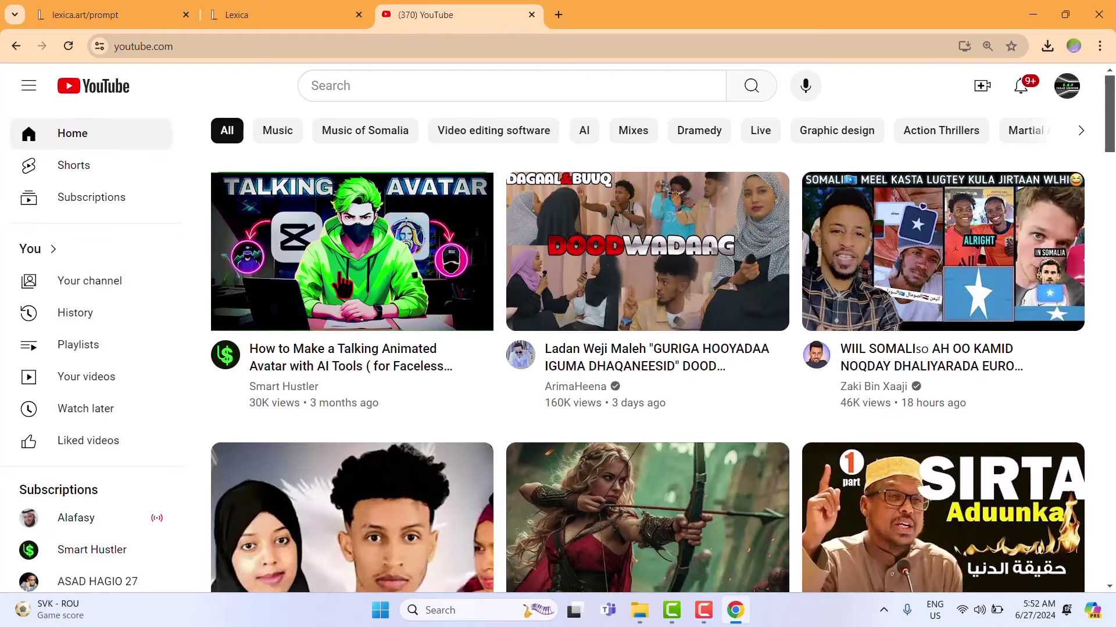
mouse_move(298, 274)
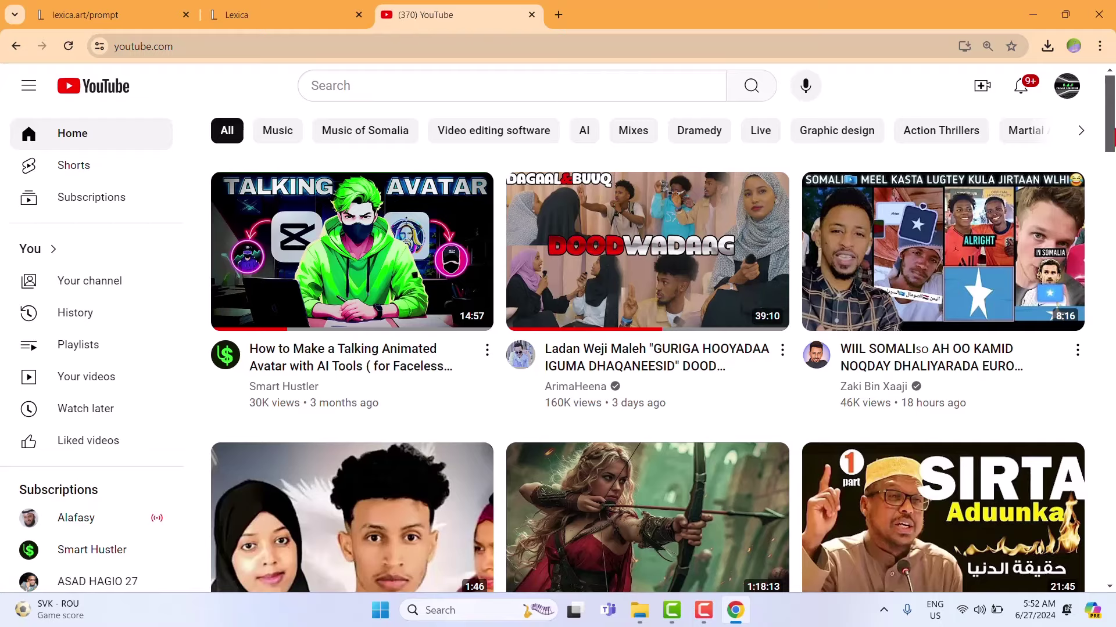
left_click_drag(1112, 129, 1106, 287)
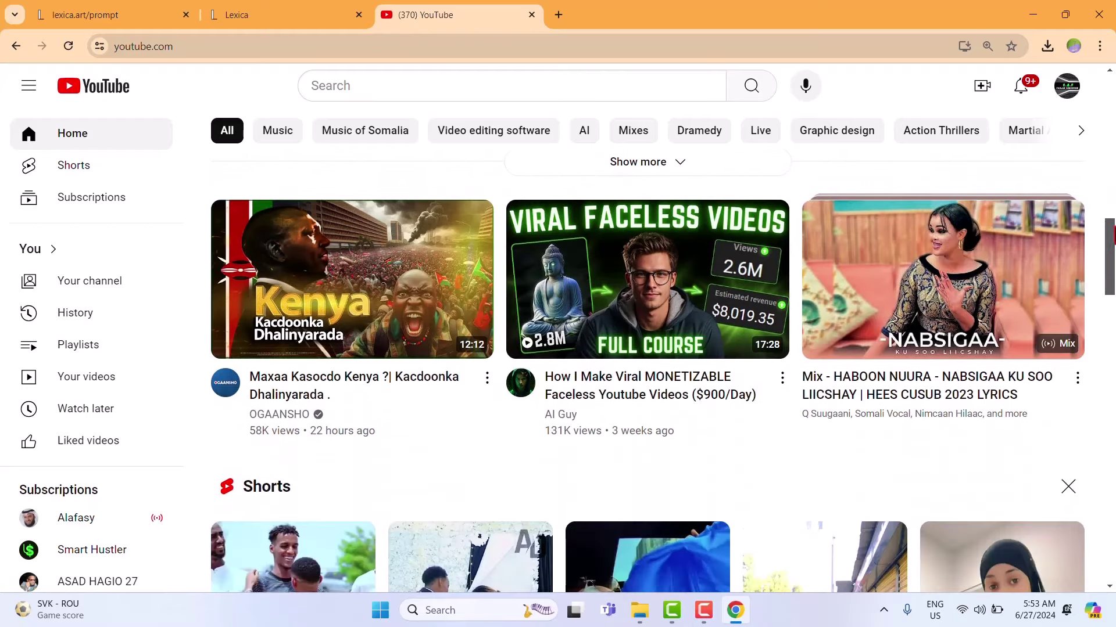
left_click_drag(1108, 270, 1076, 416)
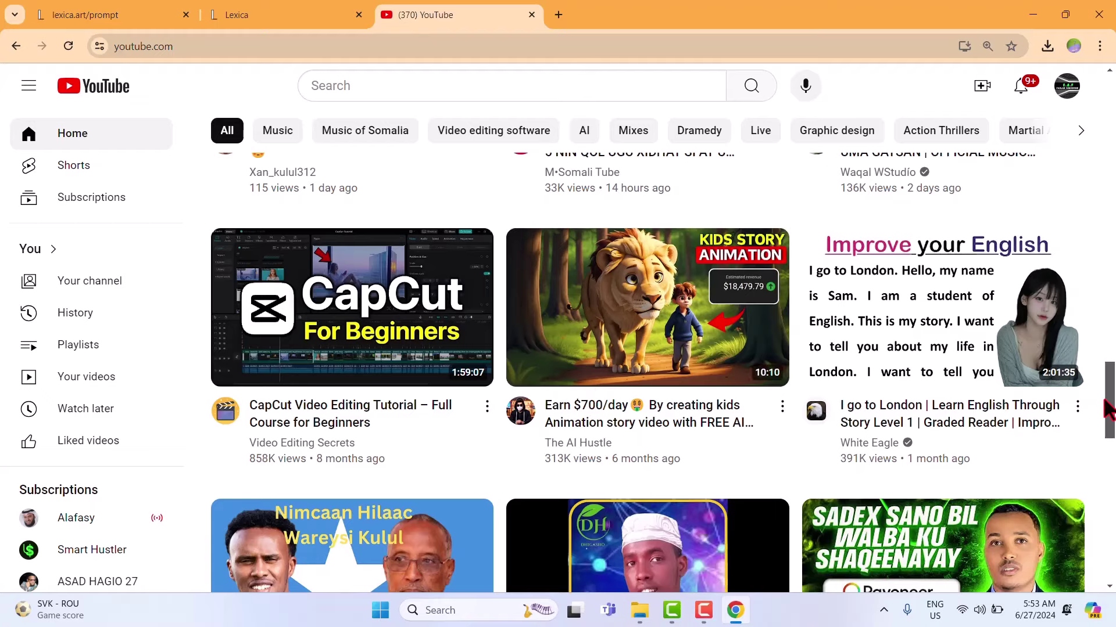
left_click_drag(1112, 403, 1112, 82)
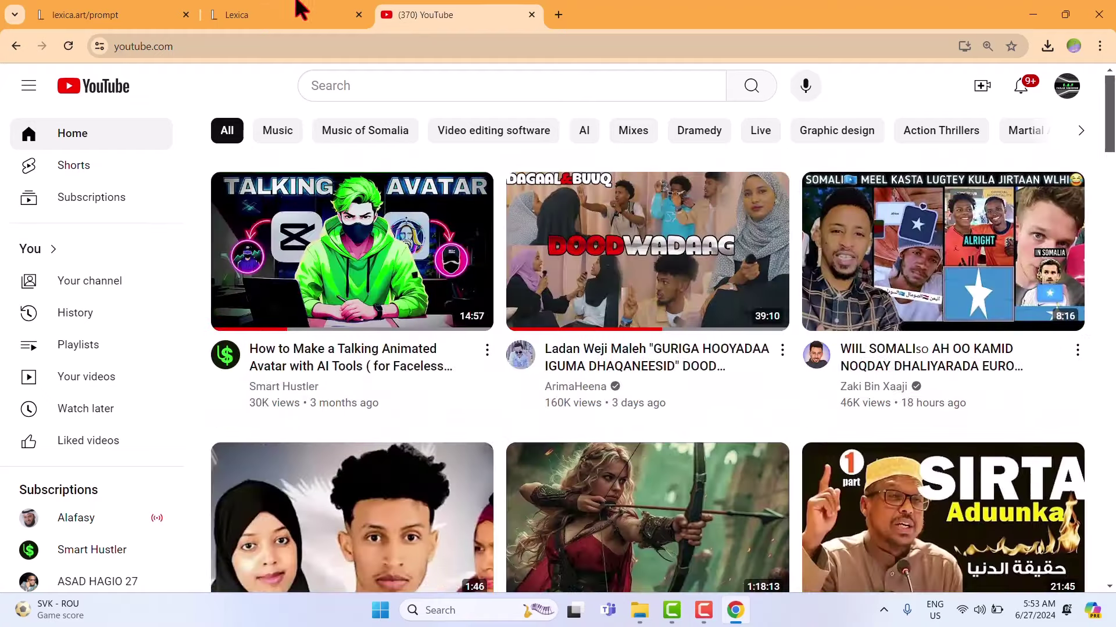
Search YouTube for "green screen mouth" using the earlier search suggestion
left_click(384, 87)
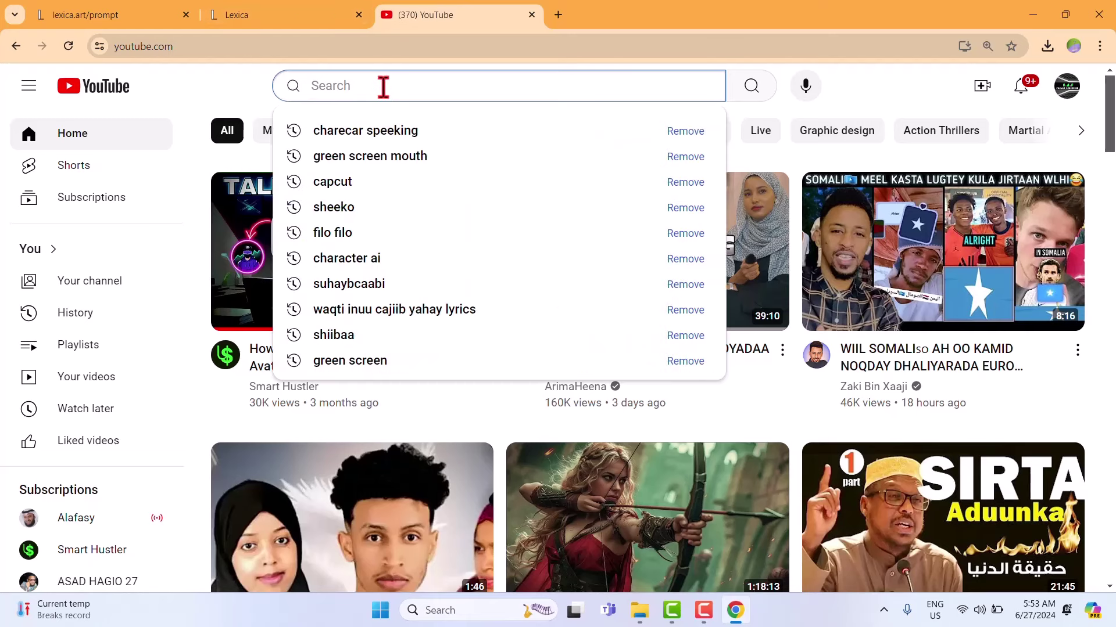
left_click(408, 158)
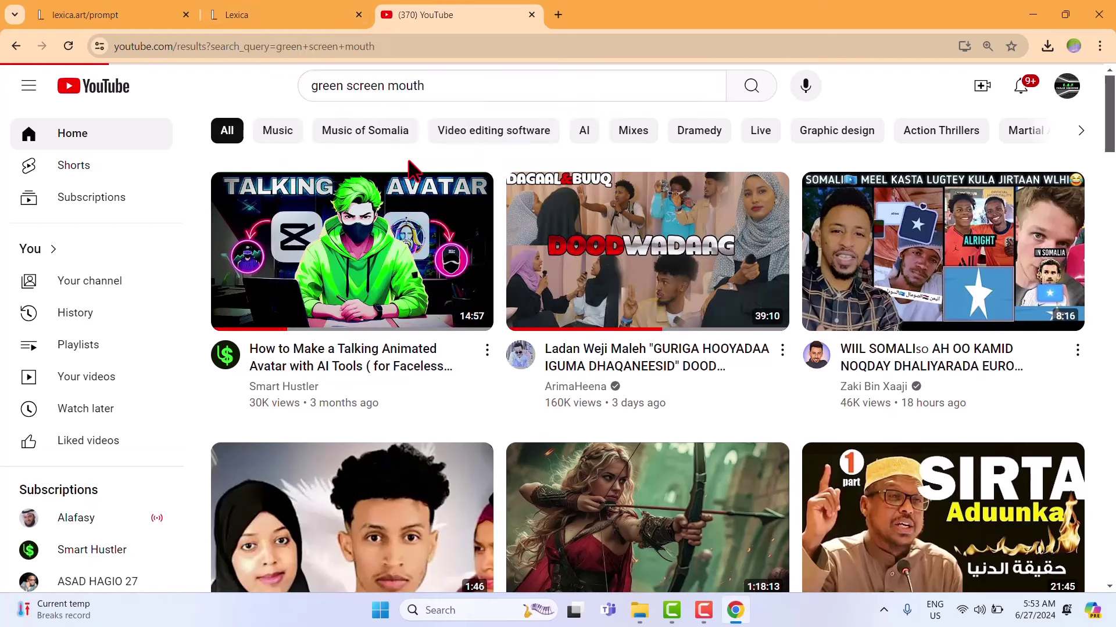
left_click(428, 86)
double_click(426, 85)
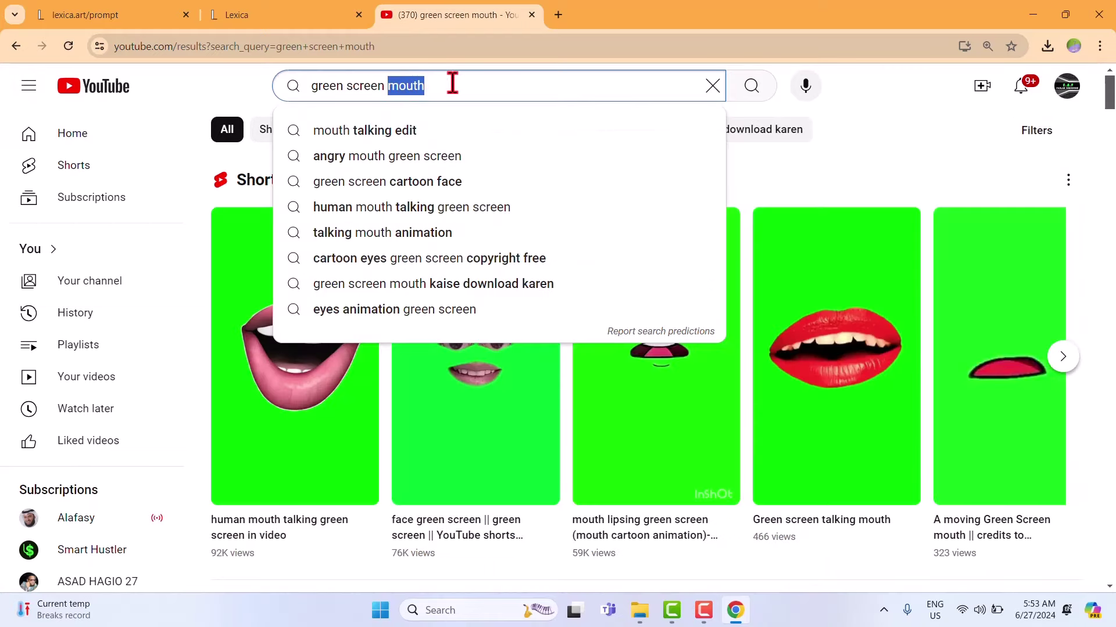
left_click(452, 84)
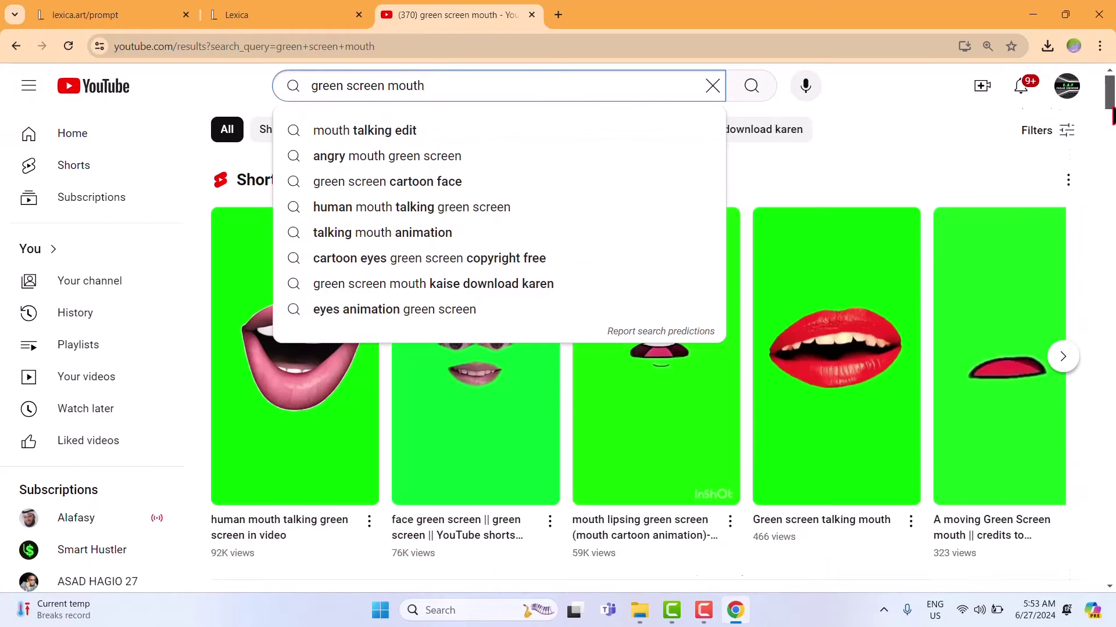
Open the "Lip syncing for Gacha green screen!" playlist from the results, pause its first video, and check the playback settings
scroll(930, 448, "down", 7)
scroll(929, 447, "up", 3)
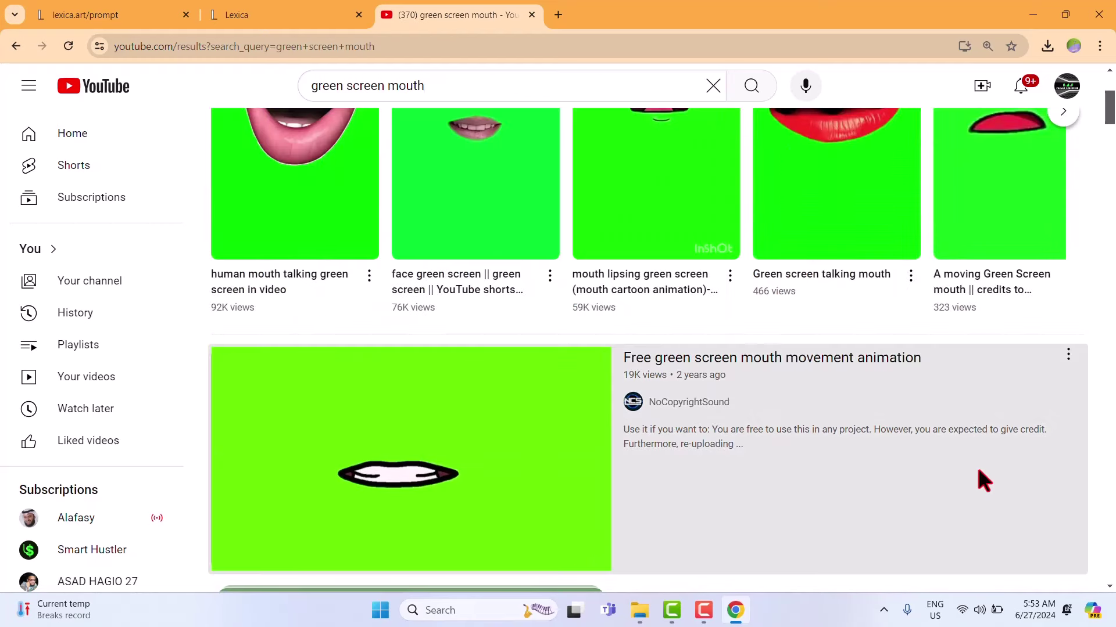
left_click_drag(1108, 105, 1108, 133)
left_click(456, 243)
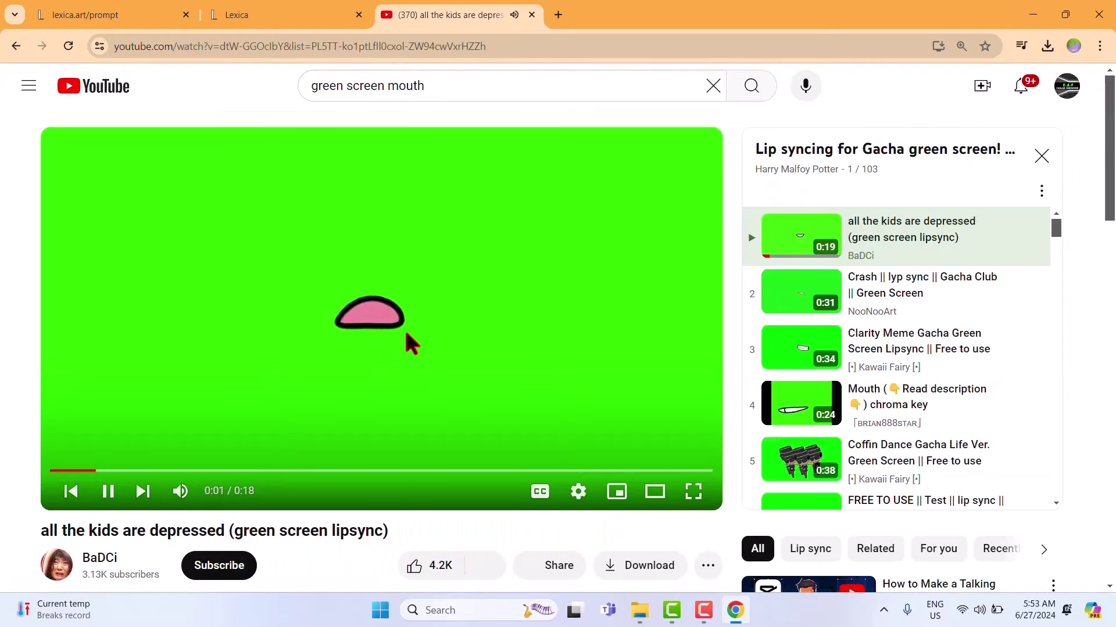
key("space")
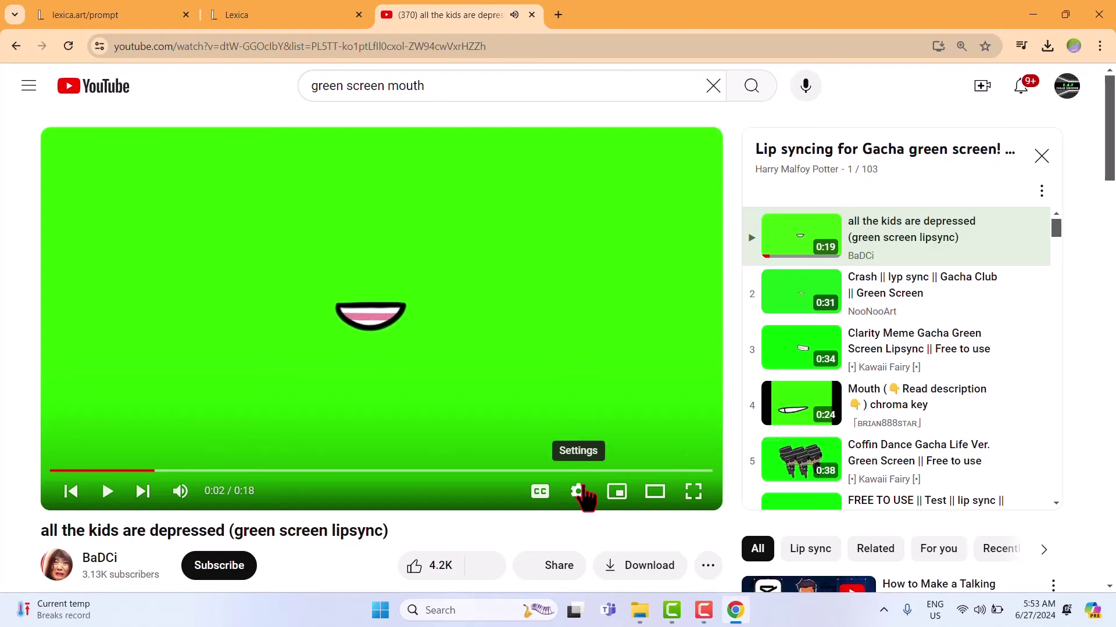
left_click(579, 491)
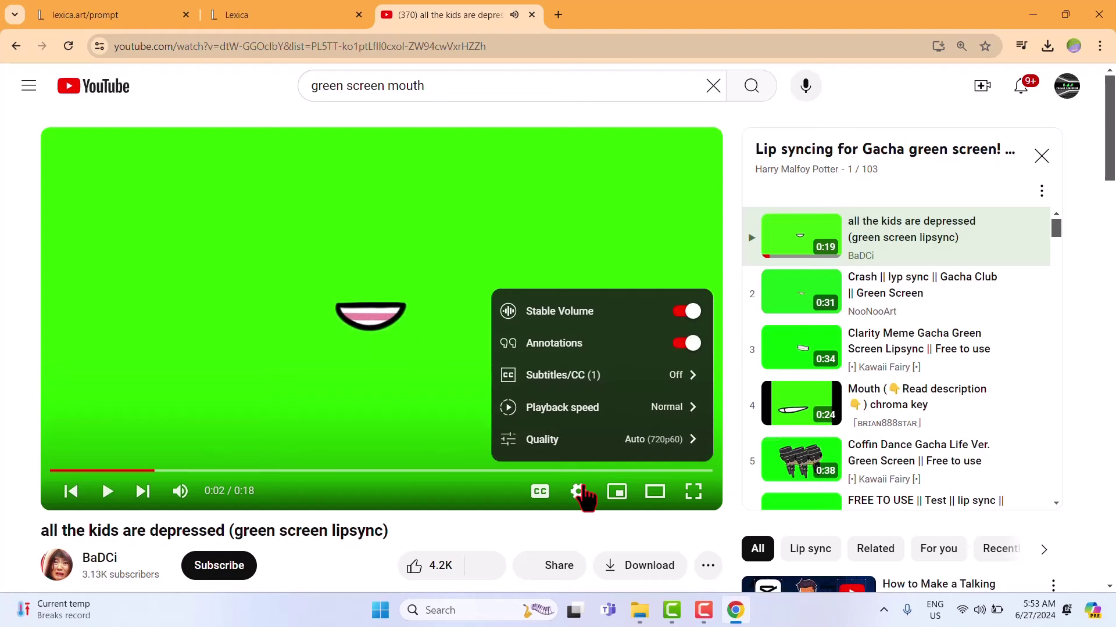
left_click(462, 276)
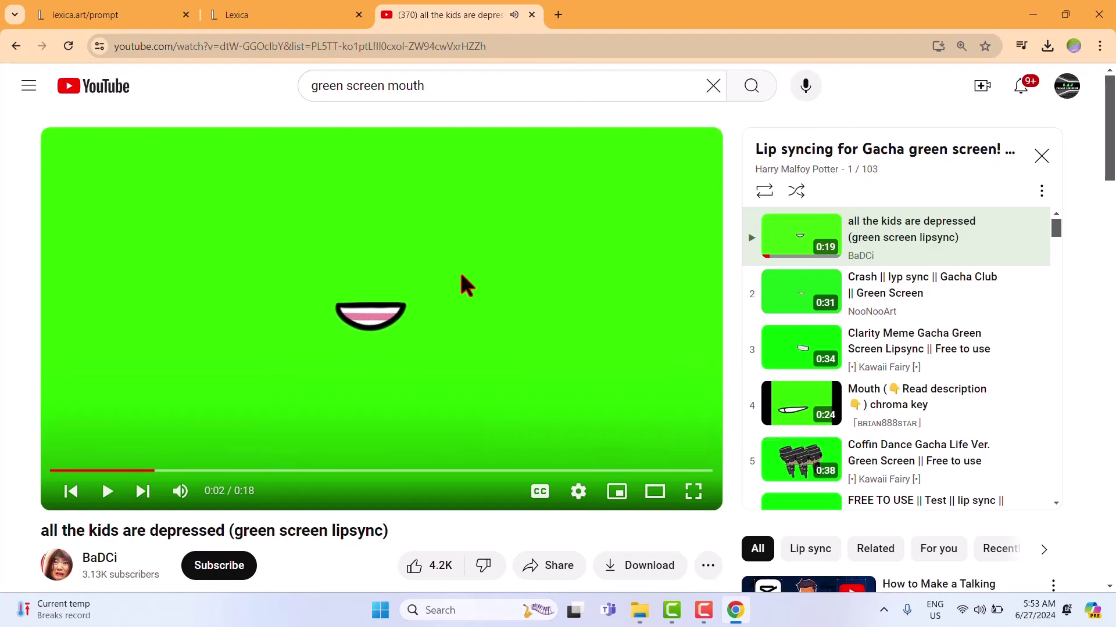
Preview the playlist's second video, "Crash || lyp sync || Gacha Club || Green Screen", and look over its page
left_click(797, 314)
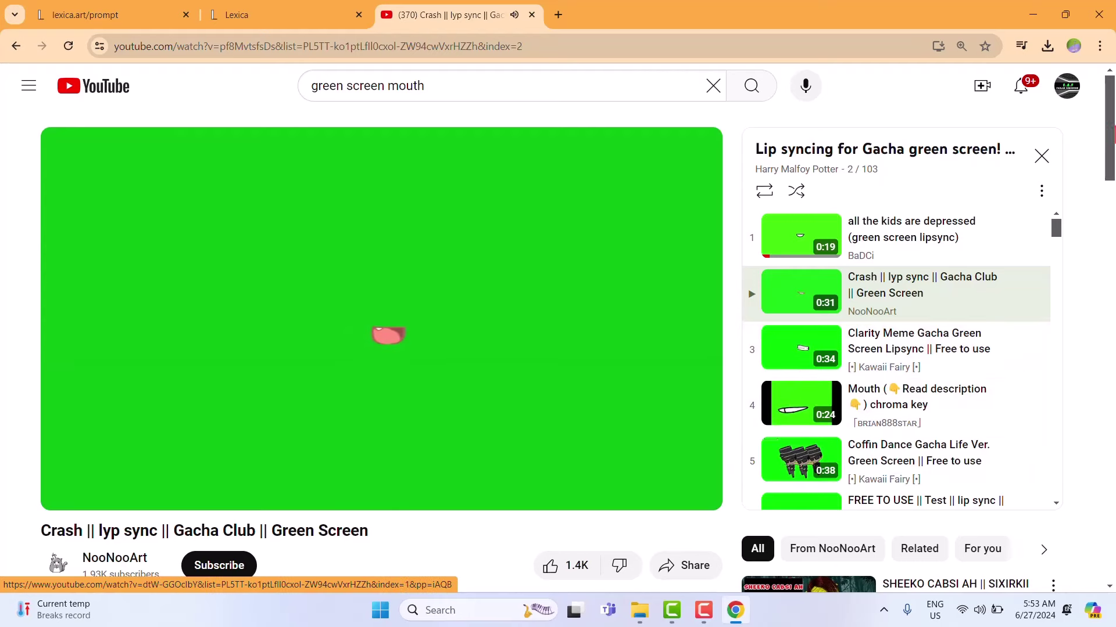
scroll(384, 348, "down", 5)
scroll(384, 349, "up", 5)
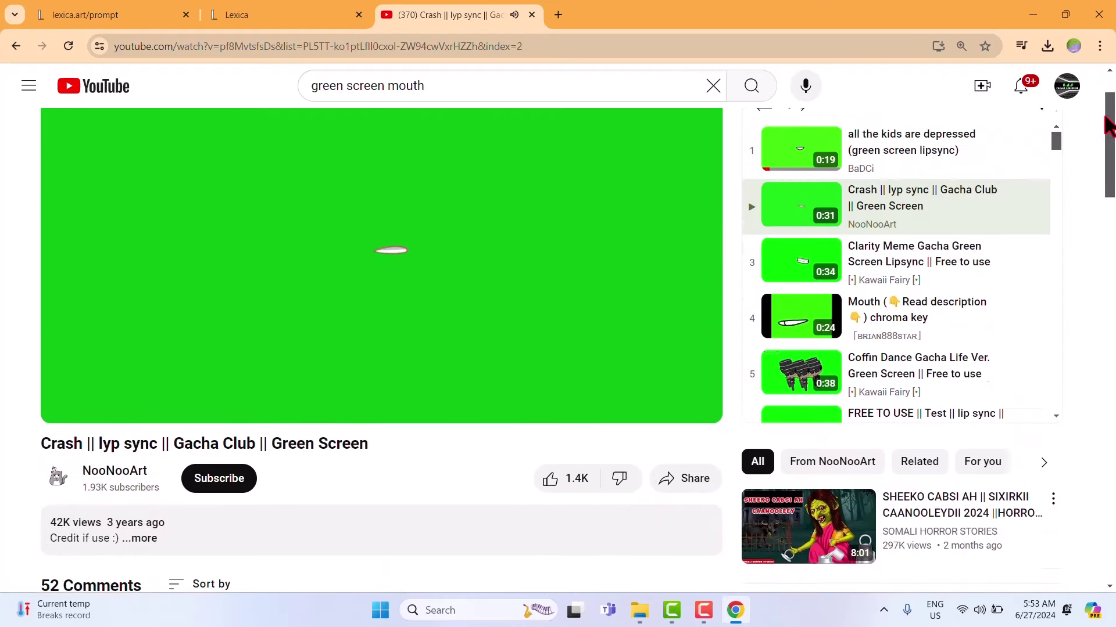
Go back to the "green screen mouth" search results and look through the other mouth animation videos
left_click(15, 46)
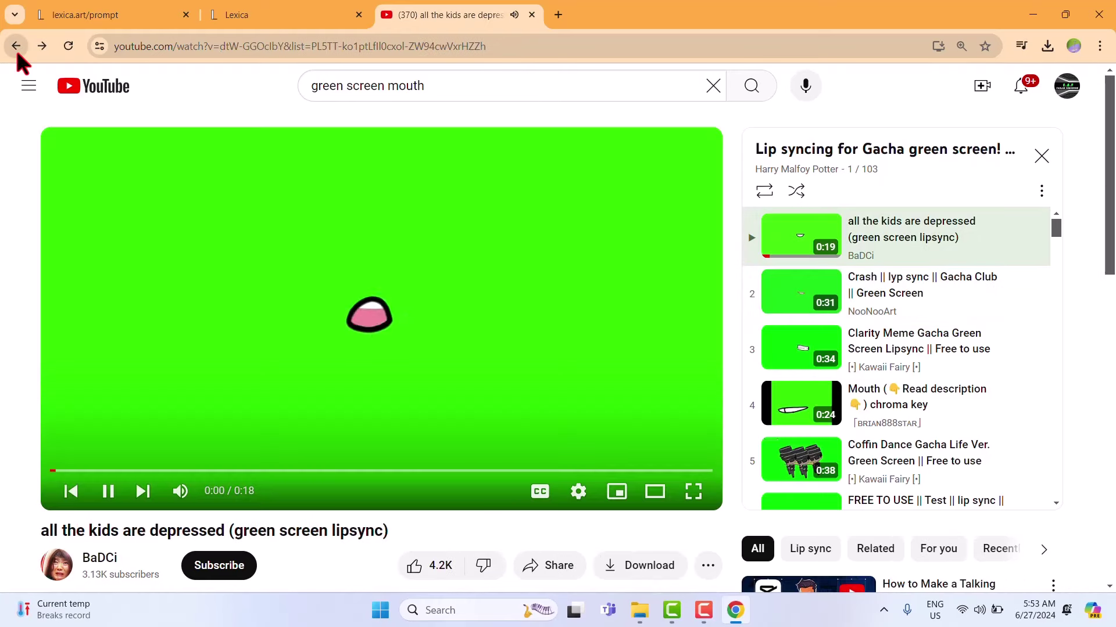
left_click(16, 46)
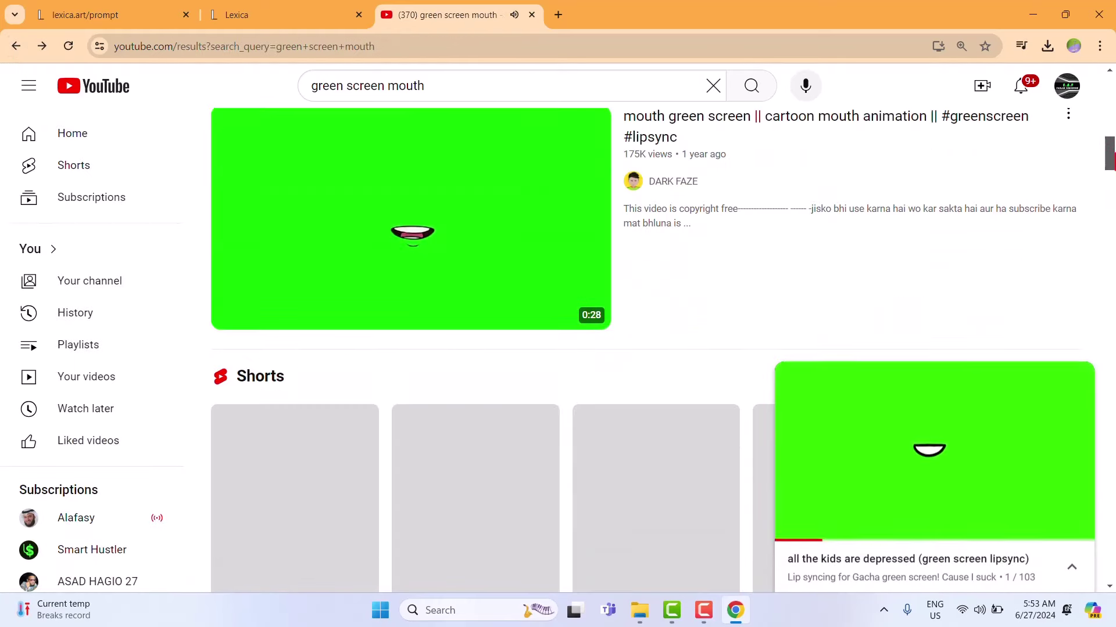
scroll(1110, 168, "up", 11)
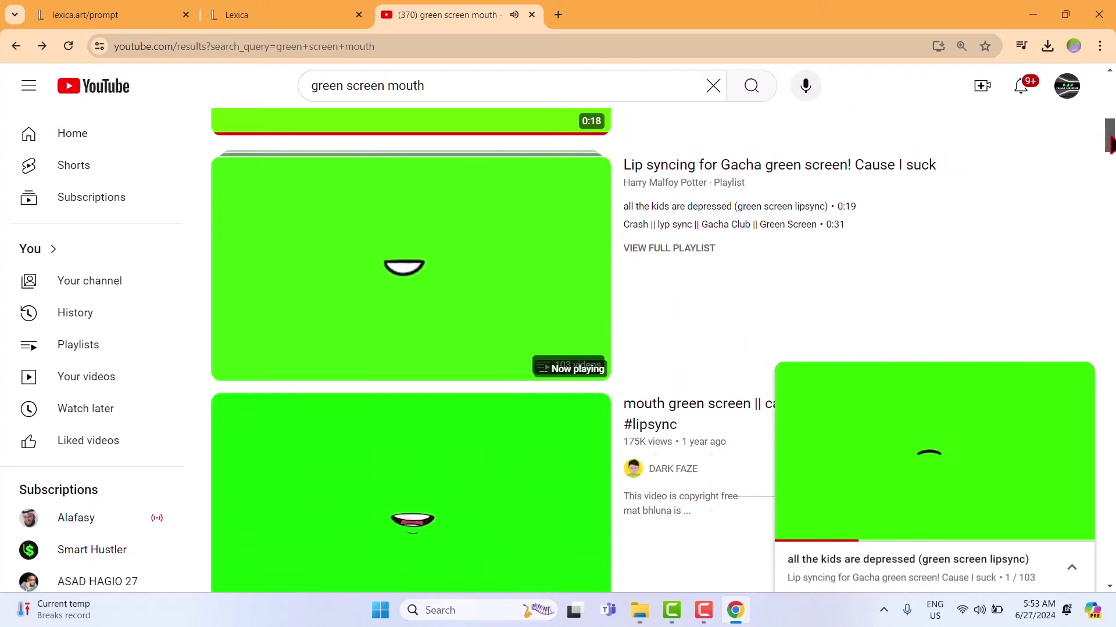
scroll(604, 236, "down", 6)
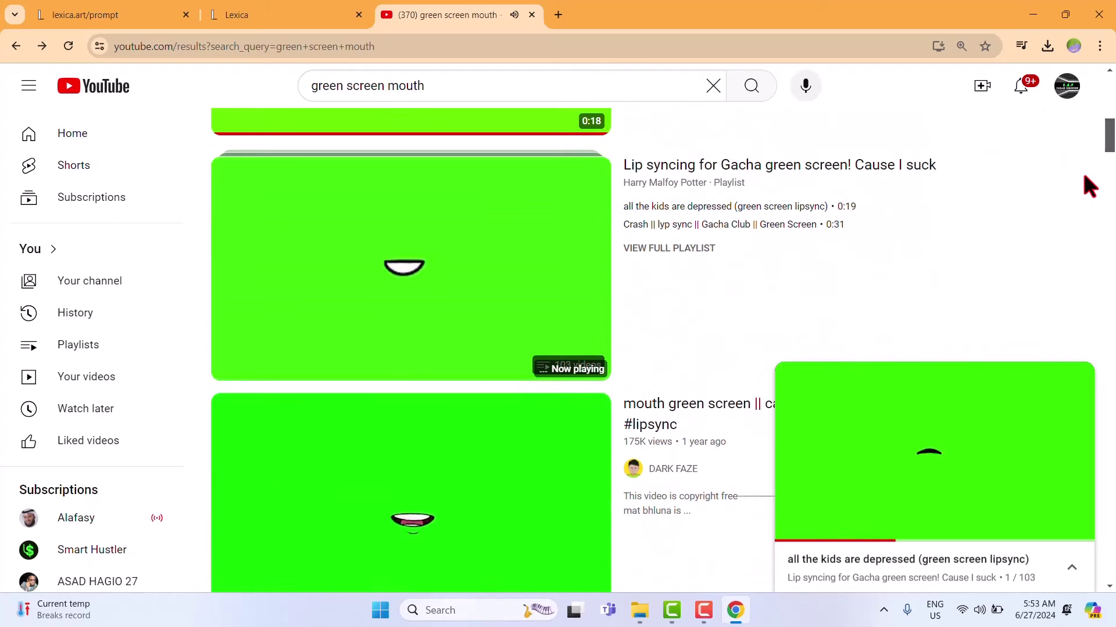
Open the "Free green screen mouth movement animation" video from the results, pause it, and copy its share link
scroll(1103, 149, "up", 7)
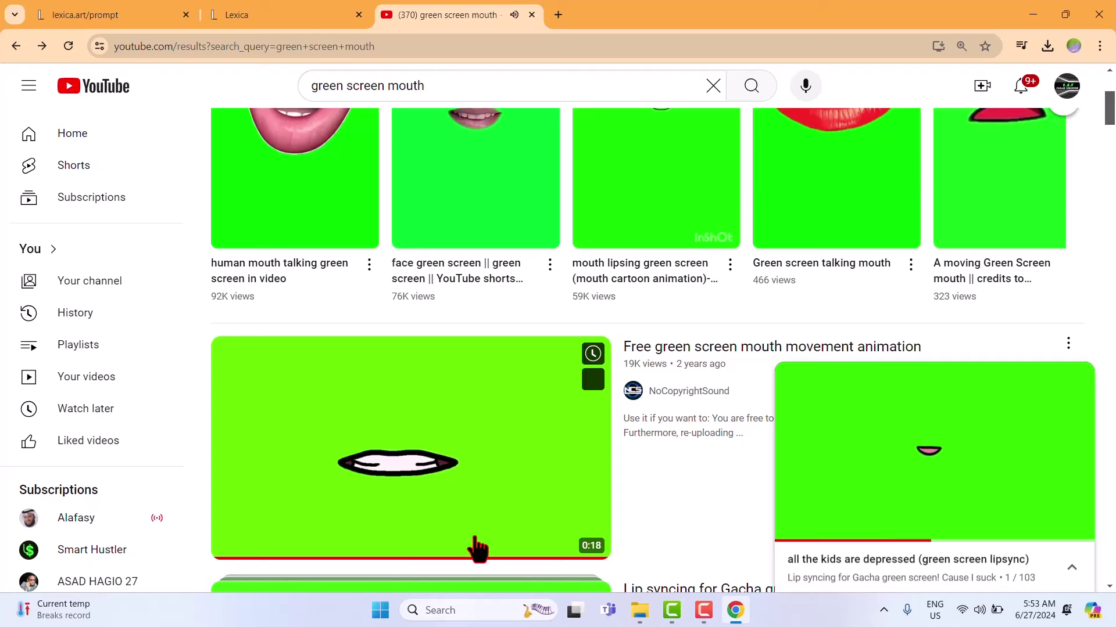
left_click(526, 442)
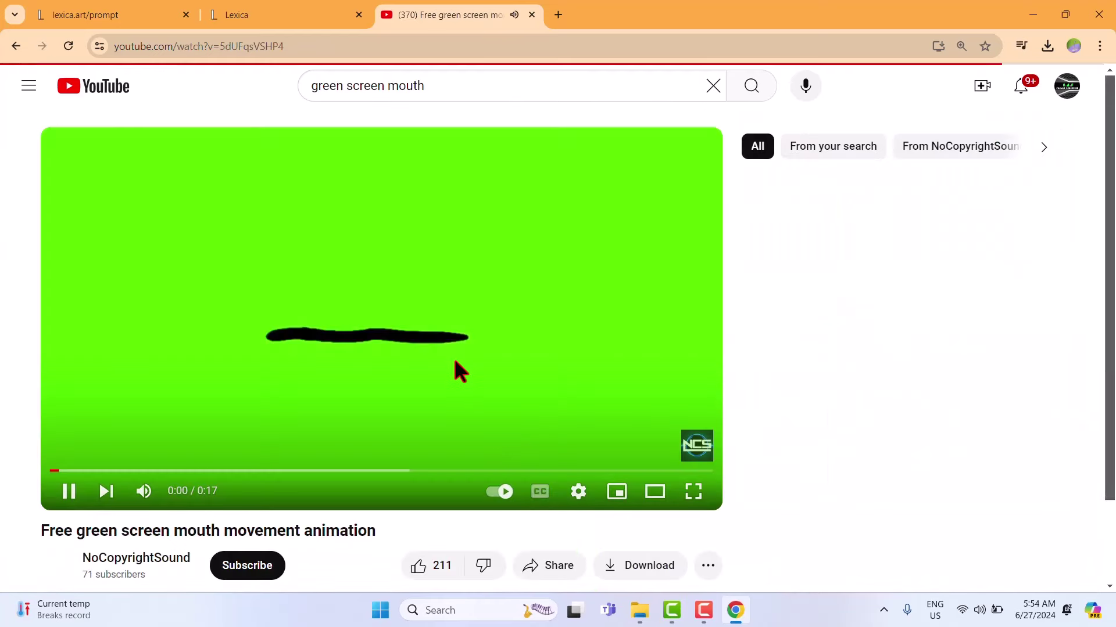
left_click(455, 362)
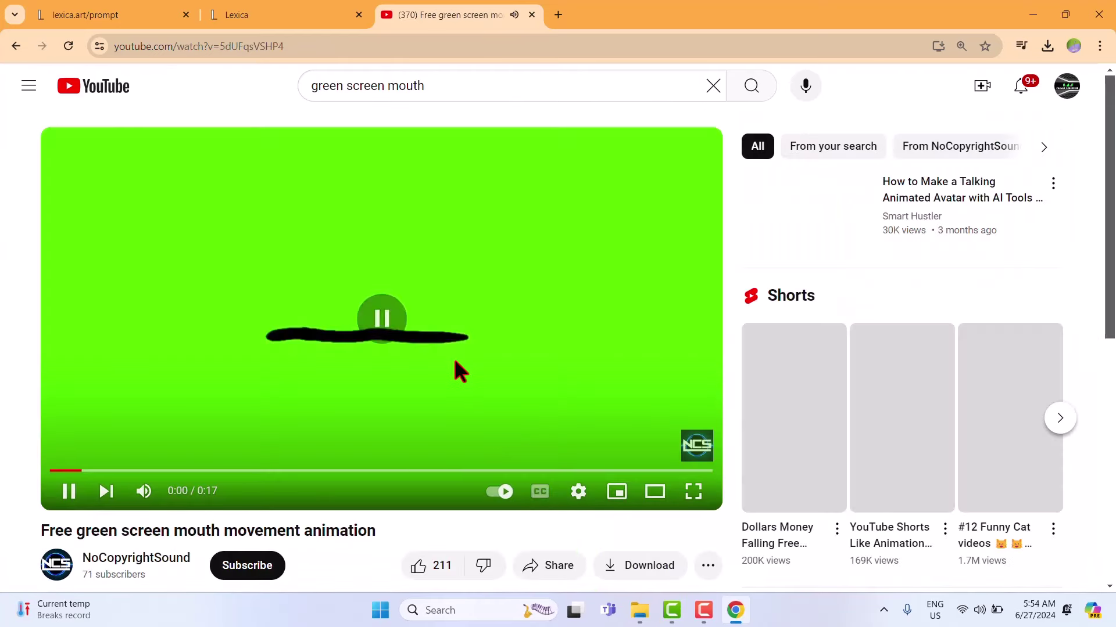
left_click(553, 566)
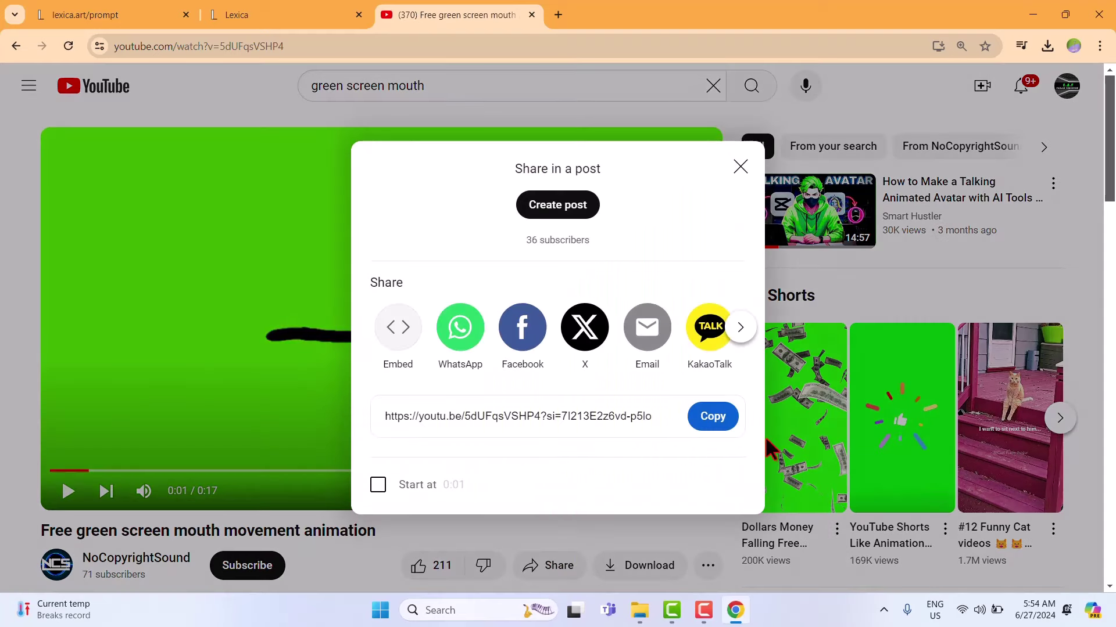
left_click(716, 417)
Search Google for "save from net" in a new tab and open the SaveFrom.net online video downloader
left_click(559, 14)
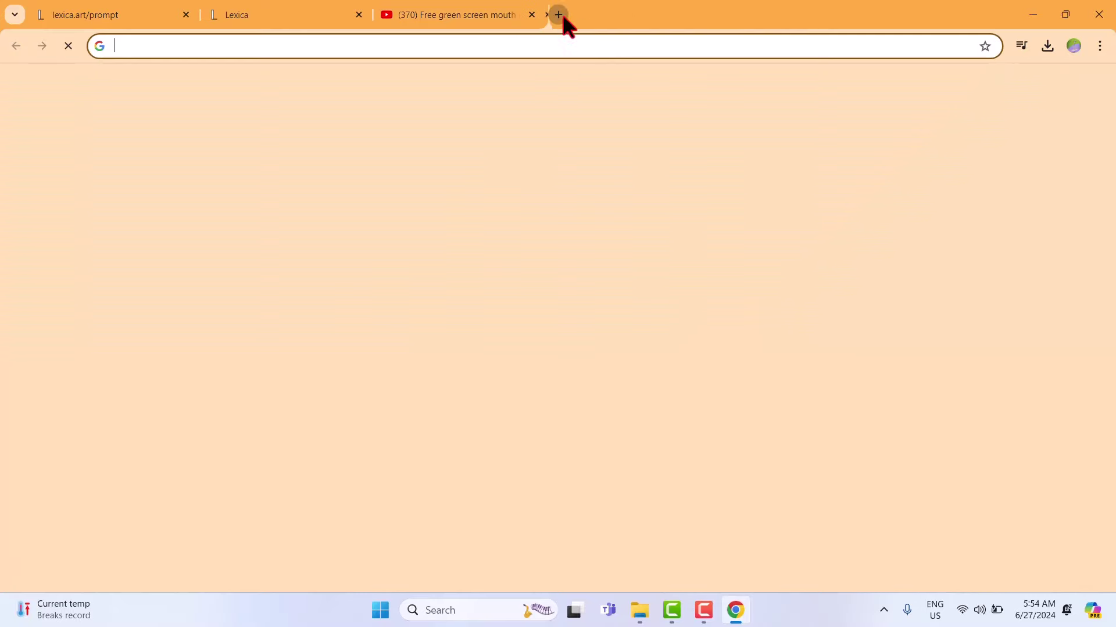
left_click(556, 295)
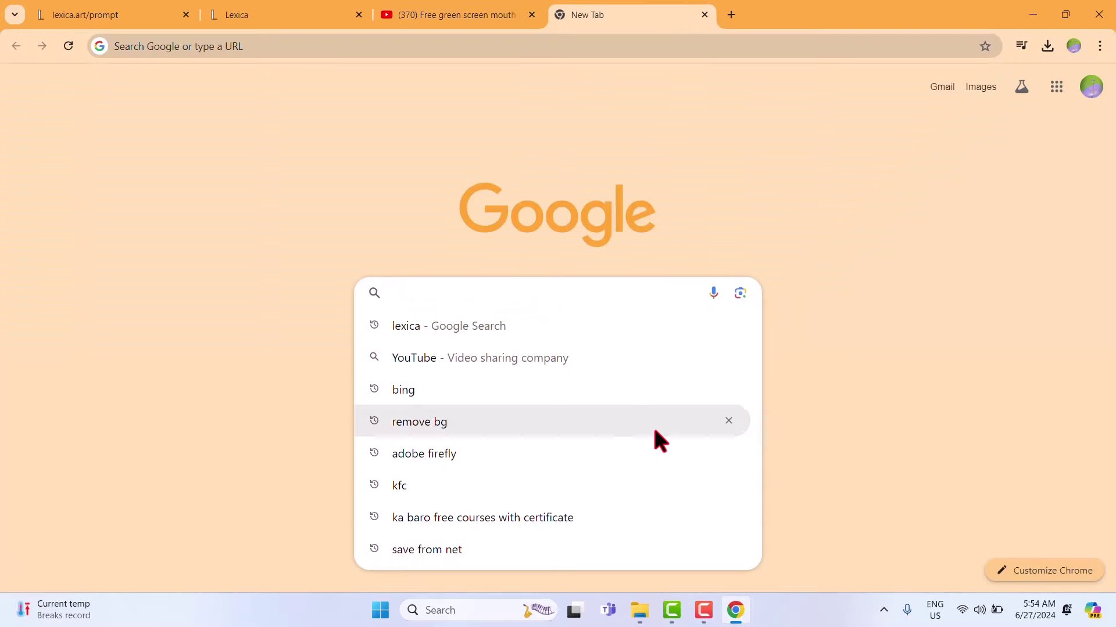
left_click(462, 546)
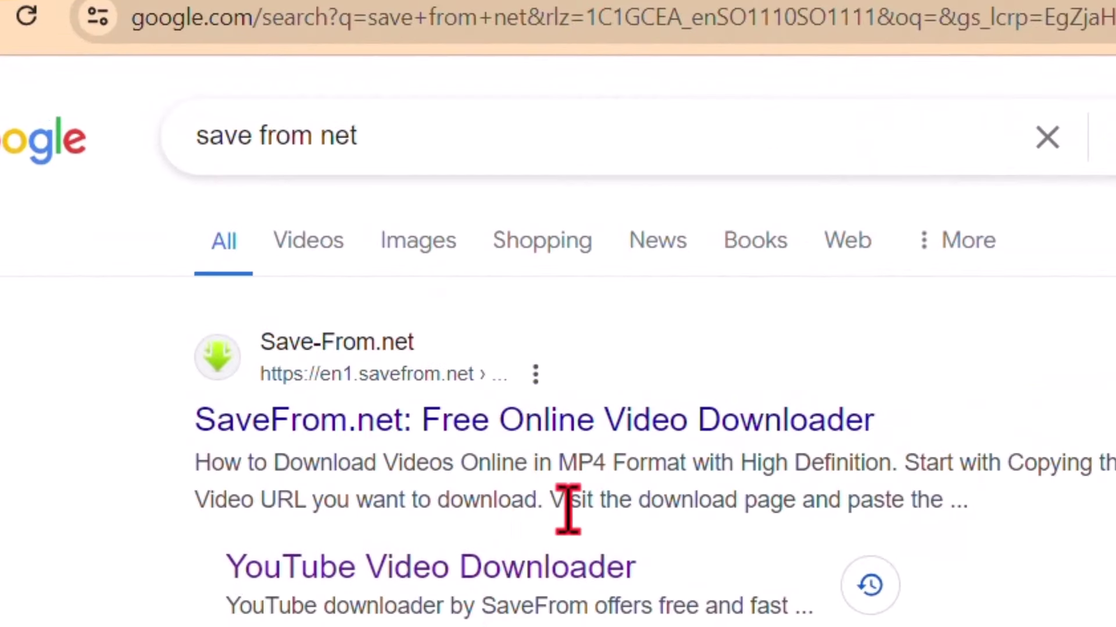
left_click(584, 407)
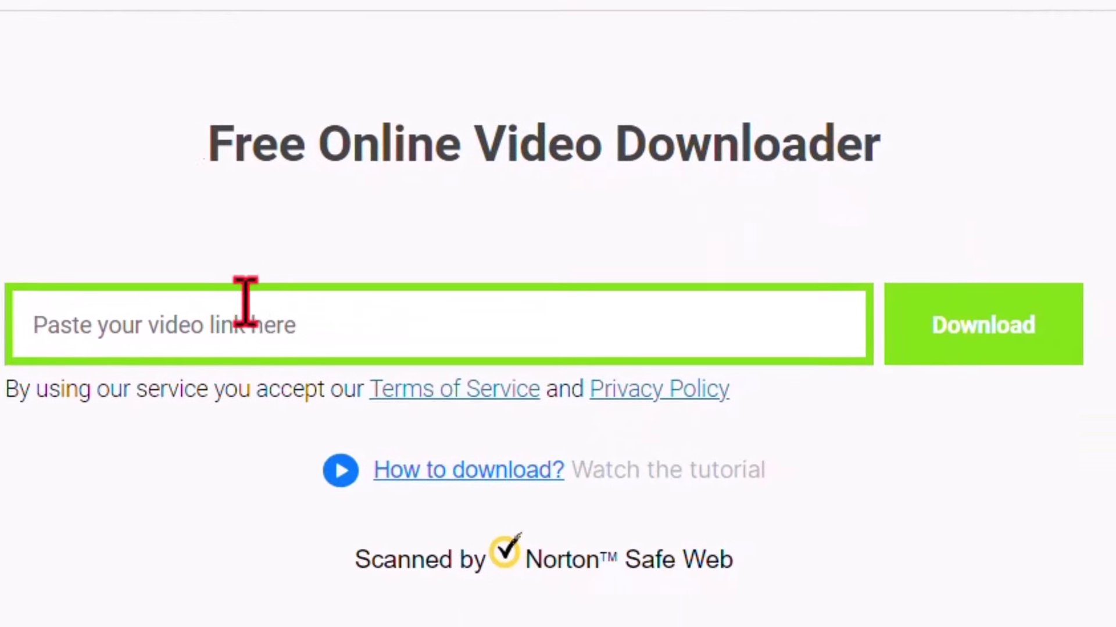
Paste the copied video link into the downloader and download the mouth animation as MP4 360
right_click(241, 328)
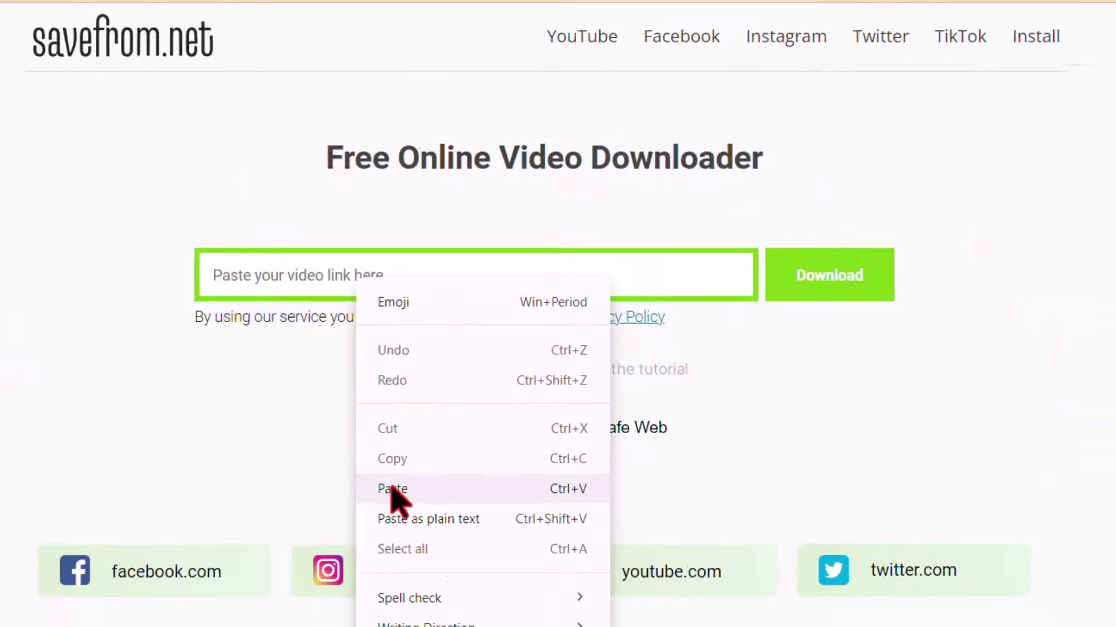
left_click(299, 626)
left_click(740, 258)
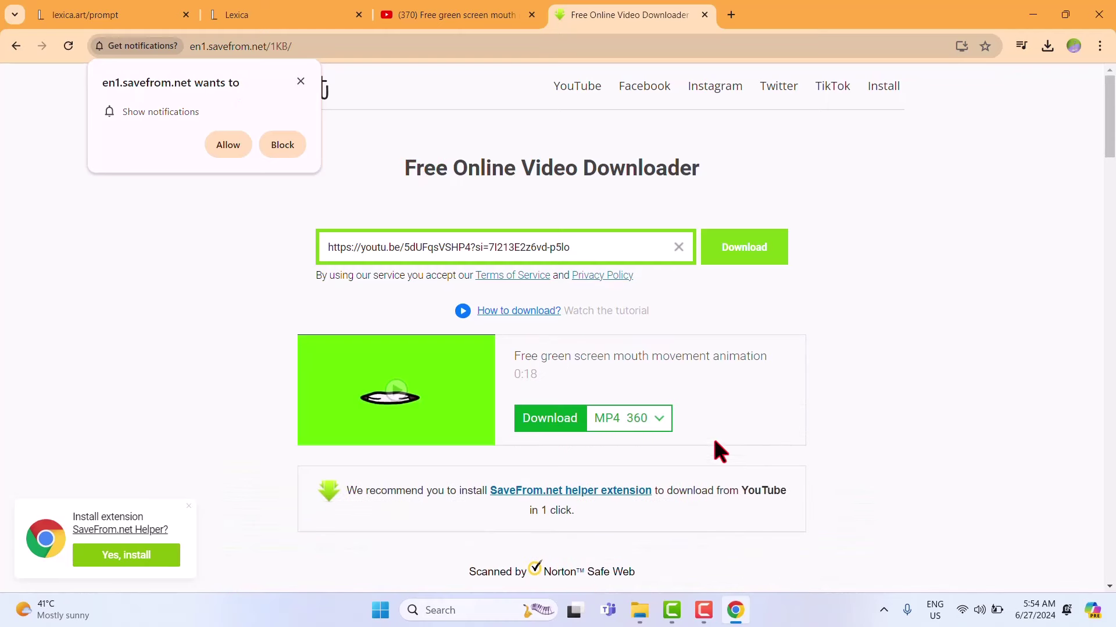
left_click(550, 418)
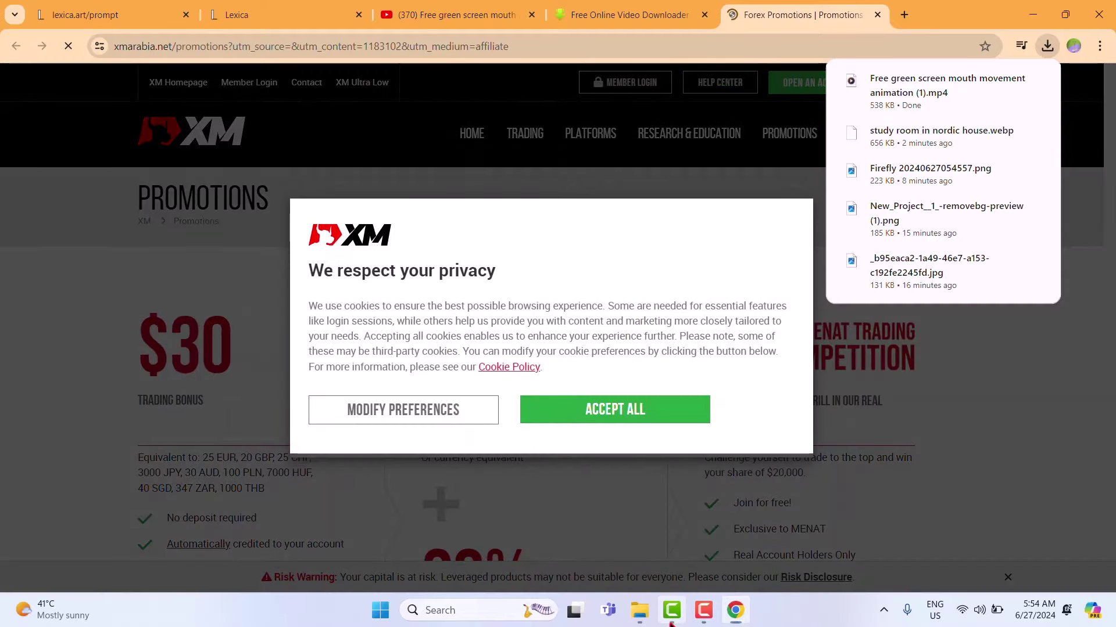
left_click(671, 623)
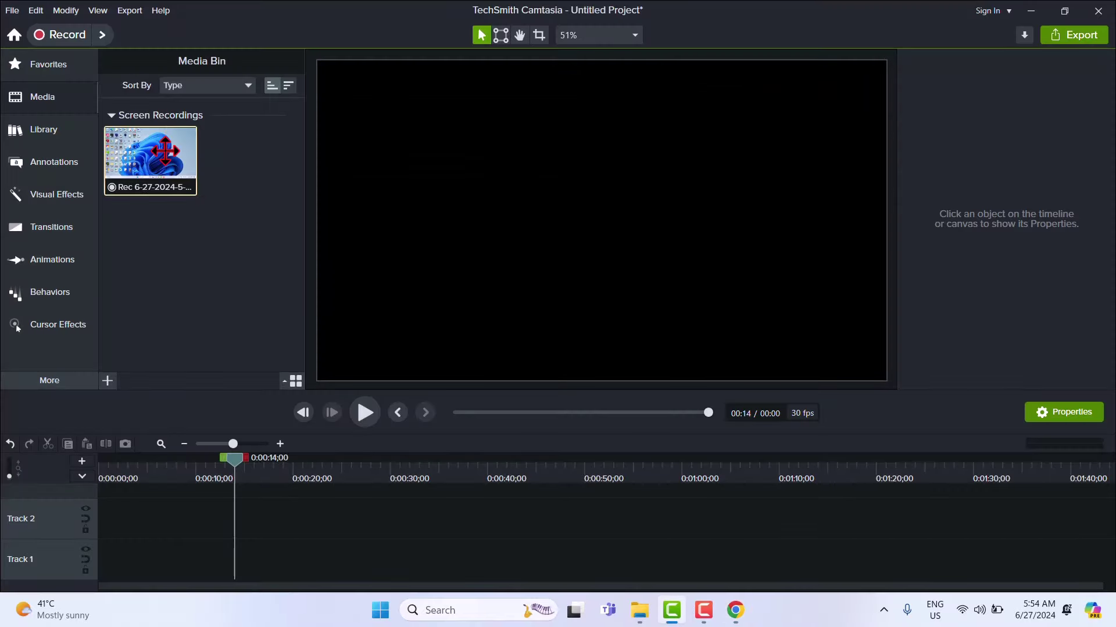
key("Delete")
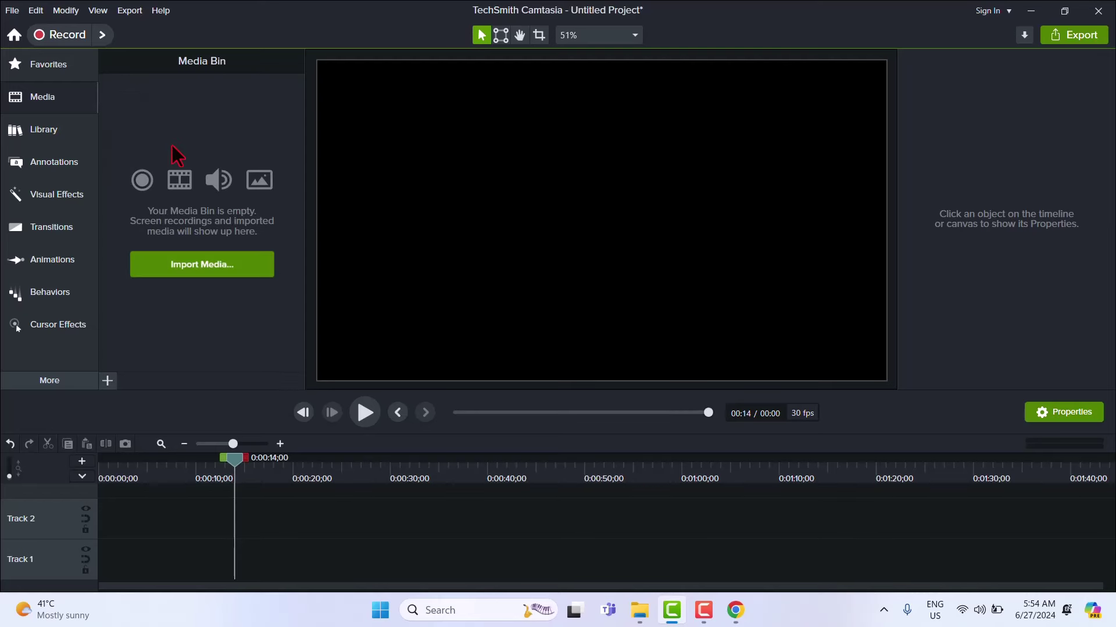
left_click(219, 261)
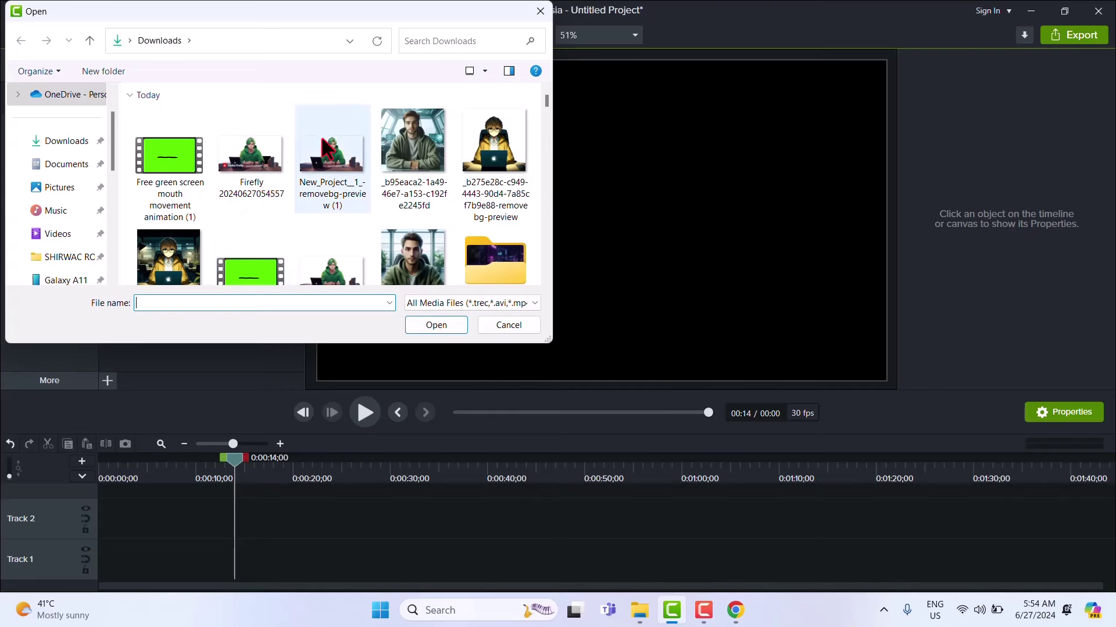
left_click(245, 174)
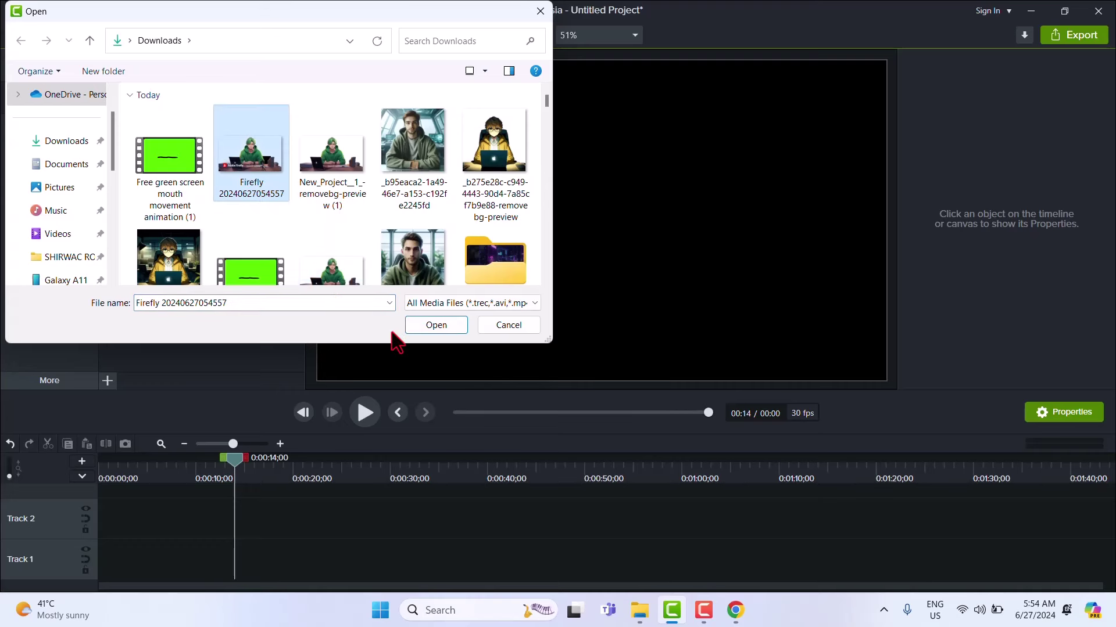
left_click(433, 325)
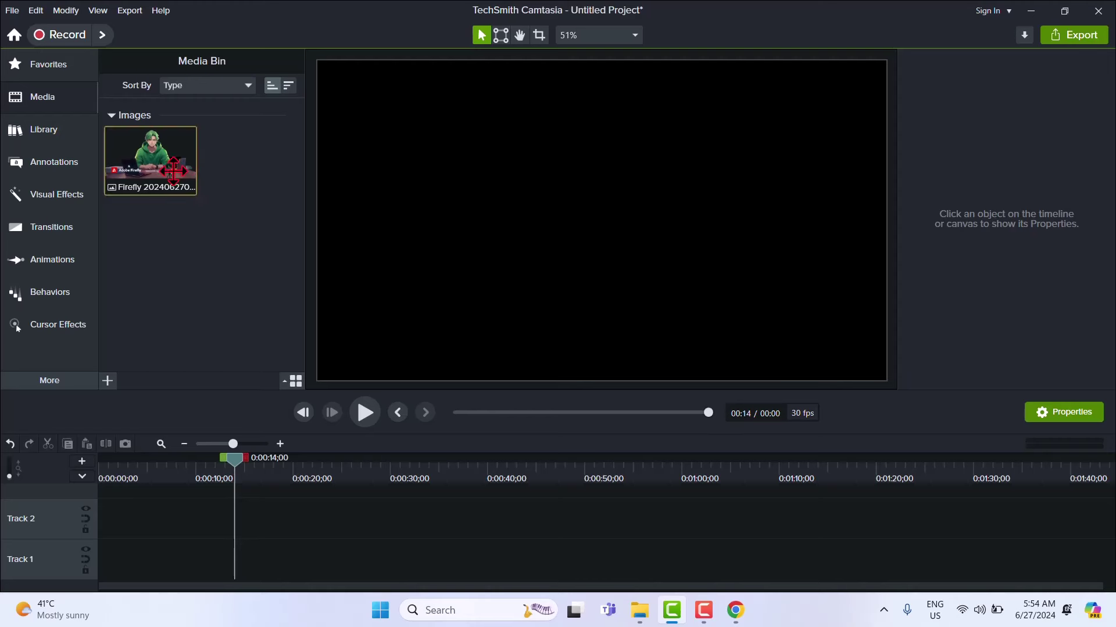
Place the Firefly image at the start of Track 1 and enlarge it on the canvas to about 176% scale
left_click_drag(151, 162, 103, 570)
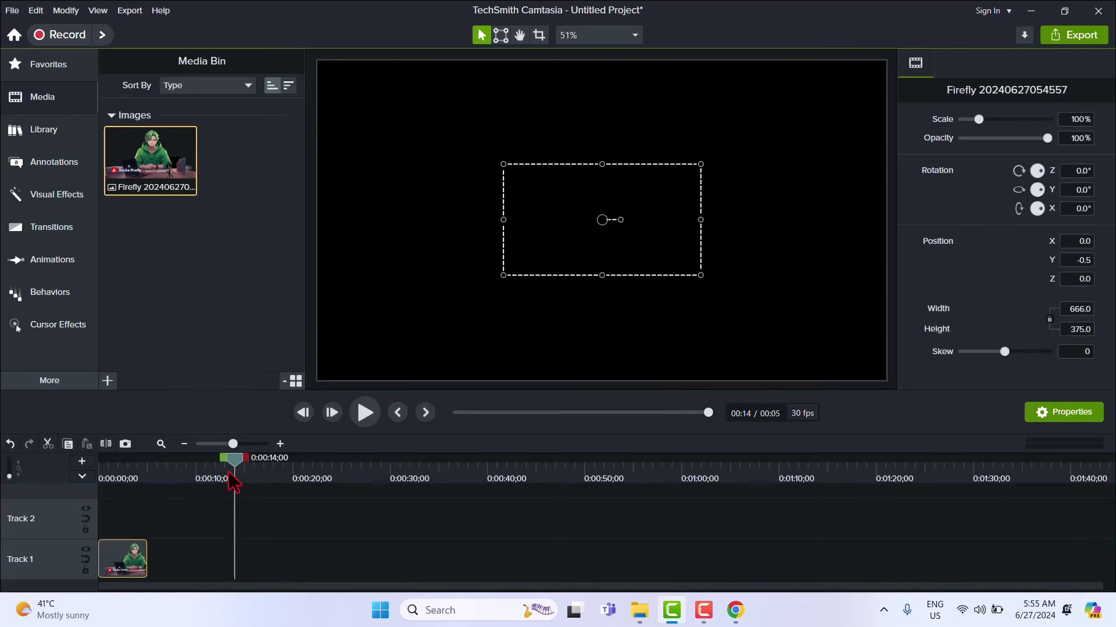
left_click_drag(238, 473, 114, 459)
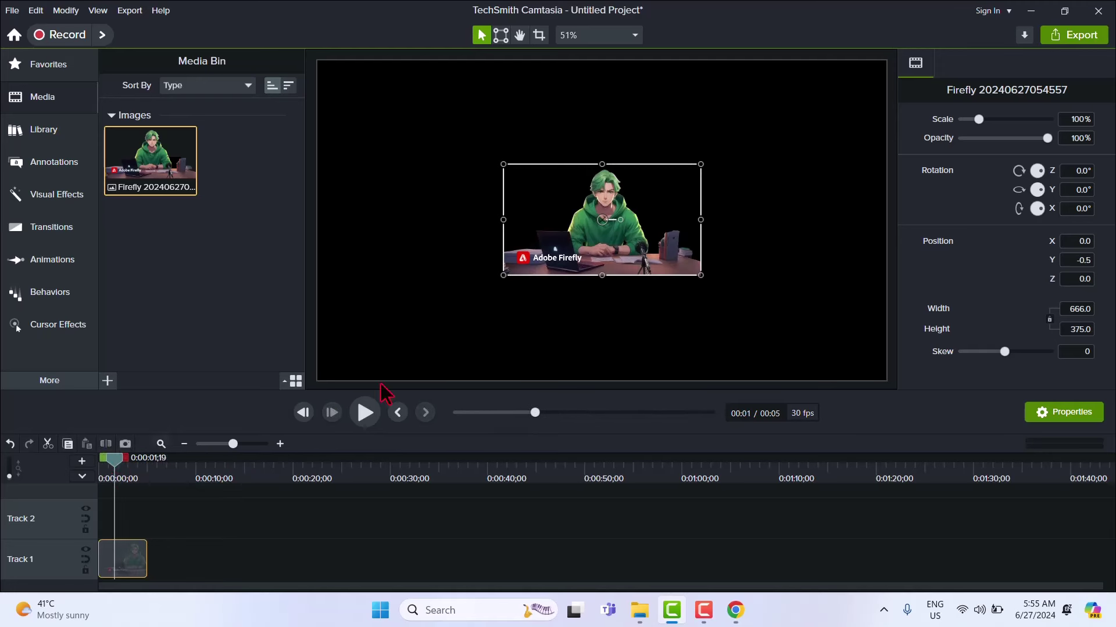
left_click(500, 278)
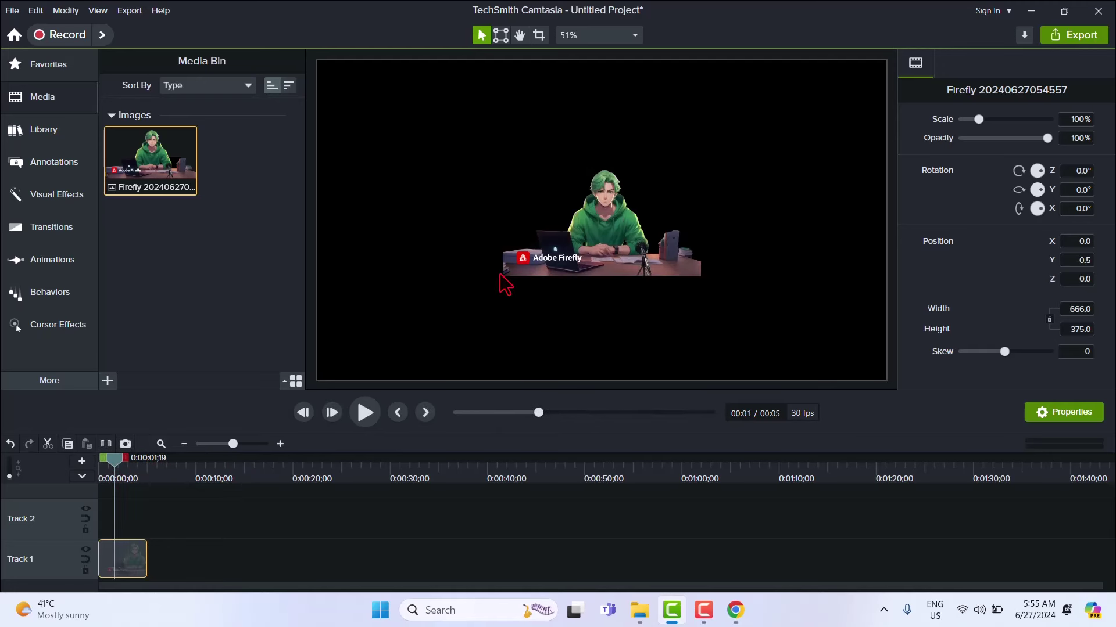
left_click(516, 264)
left_click_drag(503, 275, 354, 360)
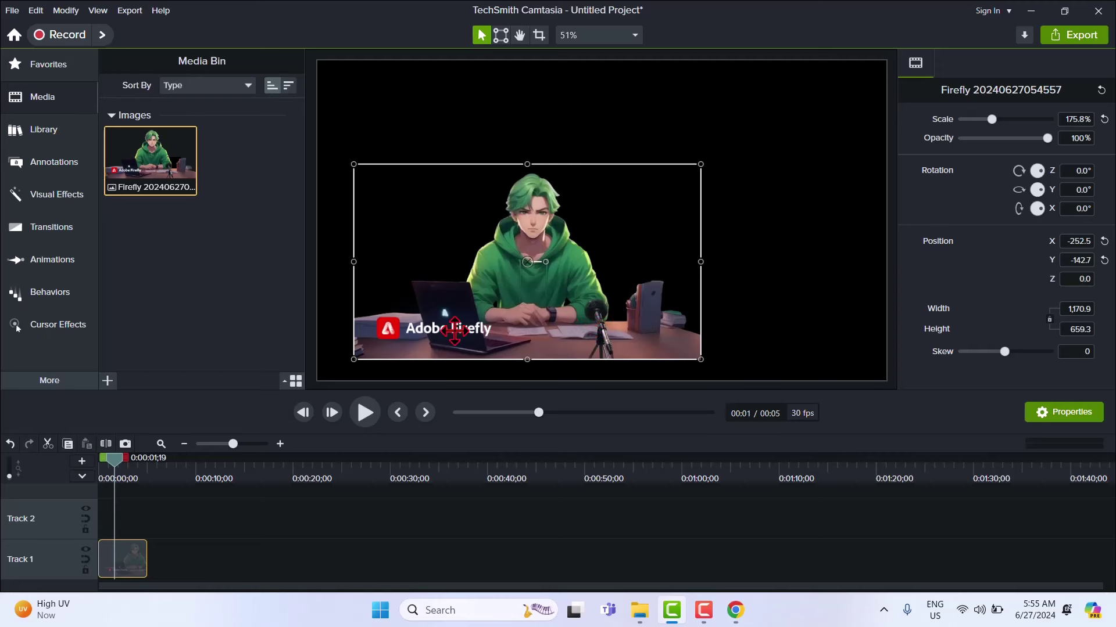
Switch to Chrome, go to clipdrop.co, and open the Cleanup tool from its tools list
left_click(734, 617)
left_click(646, 13)
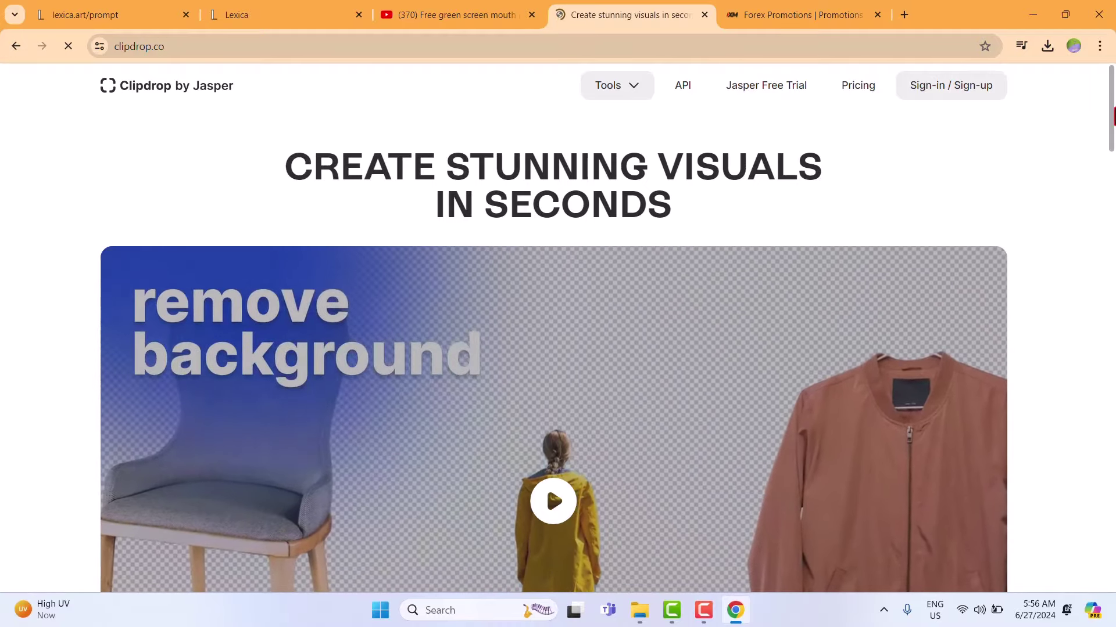
scroll(1095, 187, "down", 7)
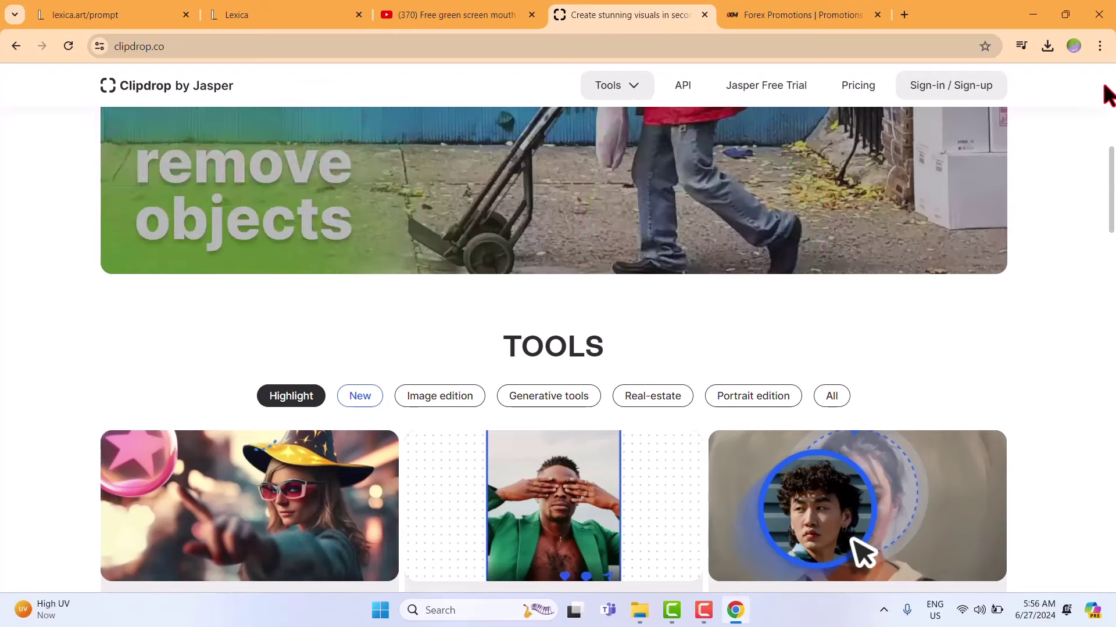
left_click_drag(1104, 189, 1107, 241)
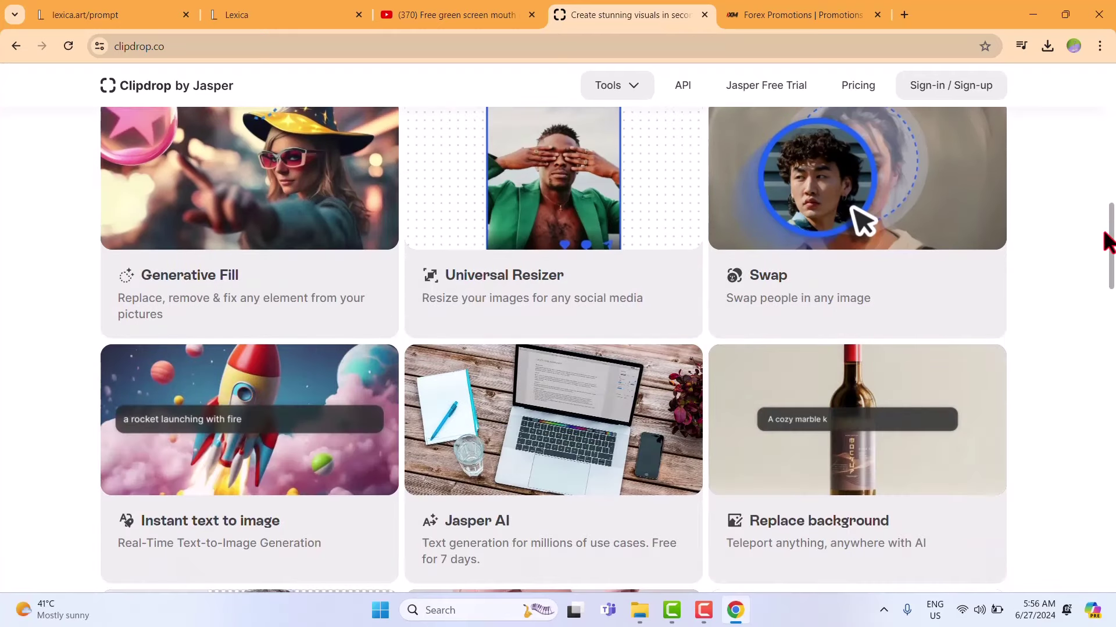
left_click_drag(1106, 241, 1090, 305)
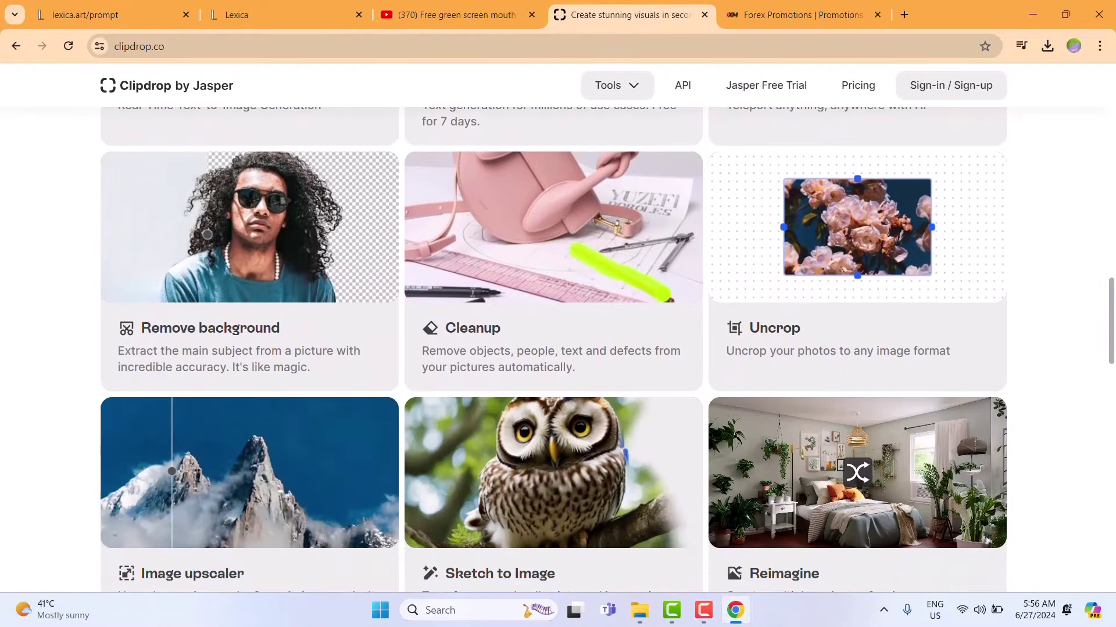
left_click_drag(1112, 349, 1113, 319)
scroll(677, 298, "down", 3)
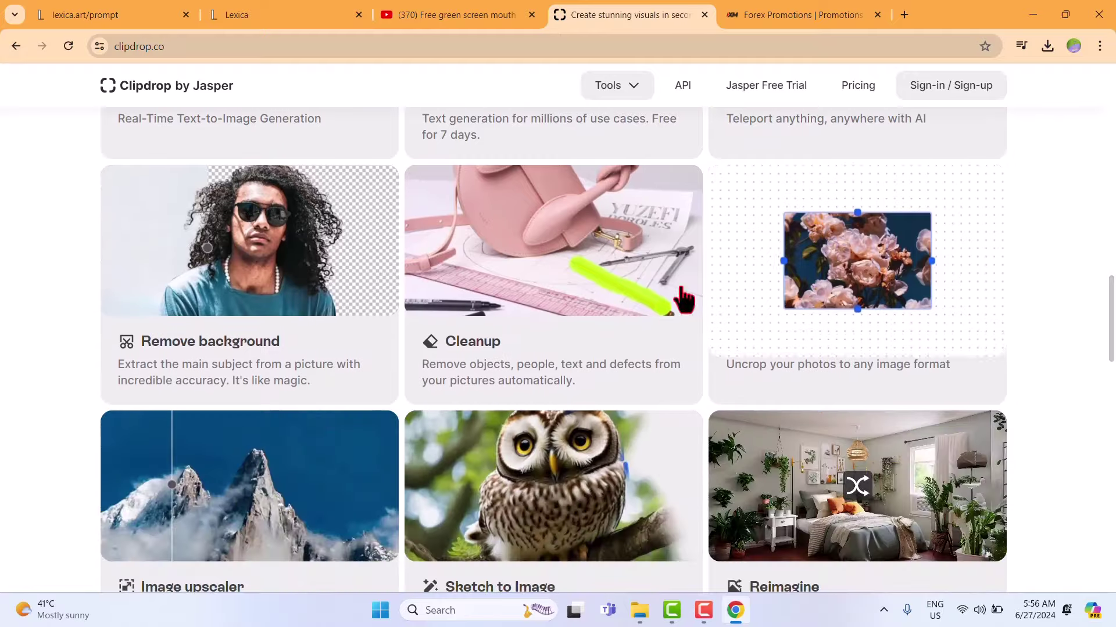
left_click(641, 280)
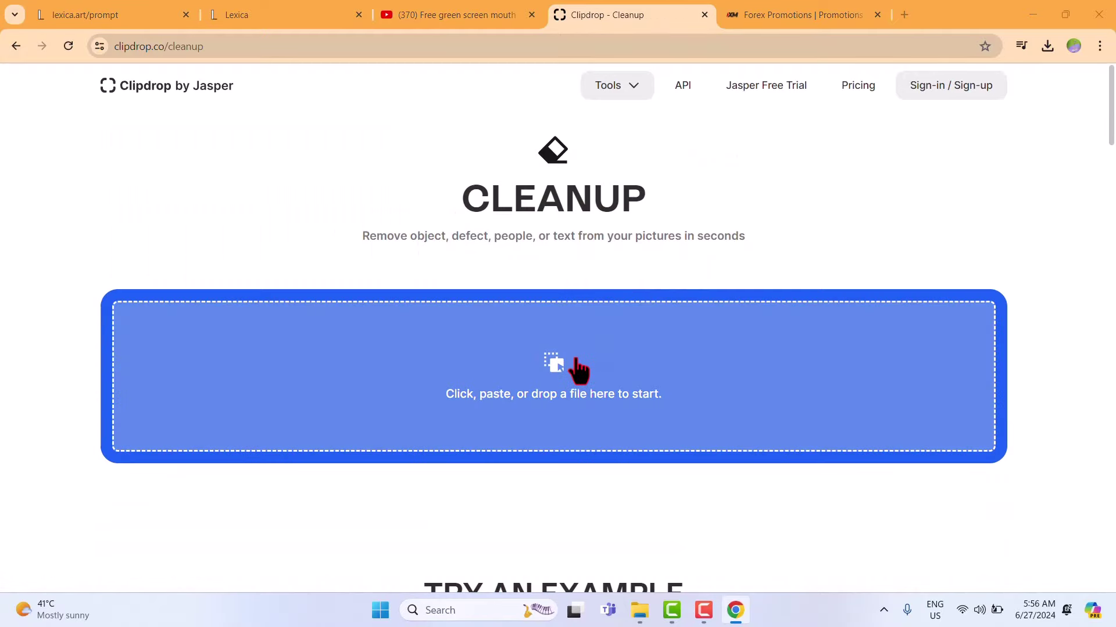
Upload the Firefly character image to Cleanup and brush over the Adobe Firefly logo and text
left_click(579, 369)
double_click(241, 150)
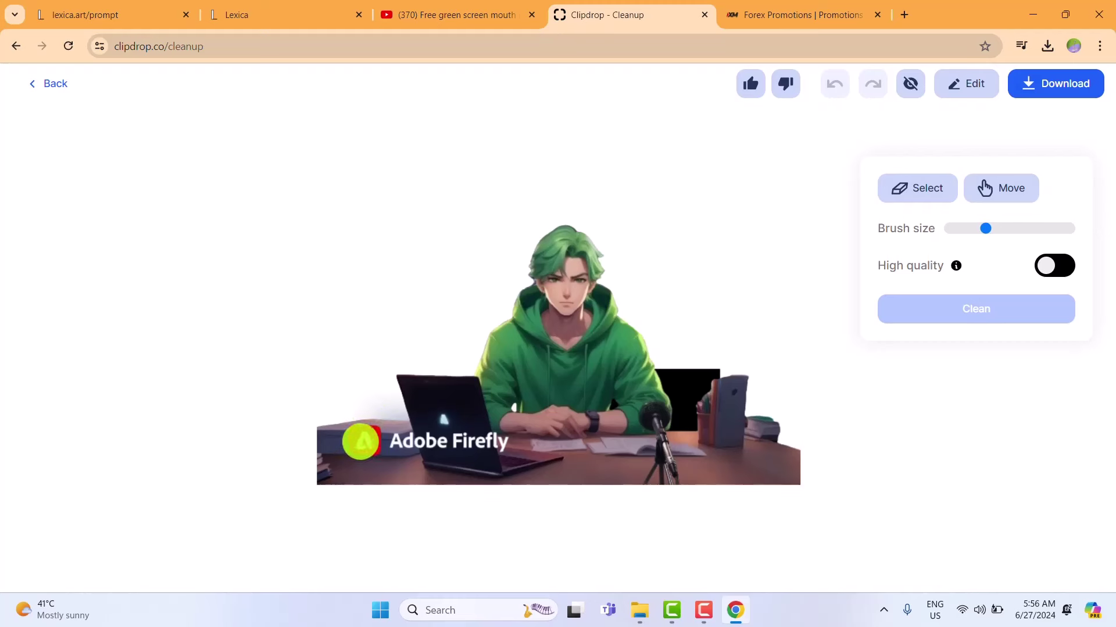
left_click(361, 441)
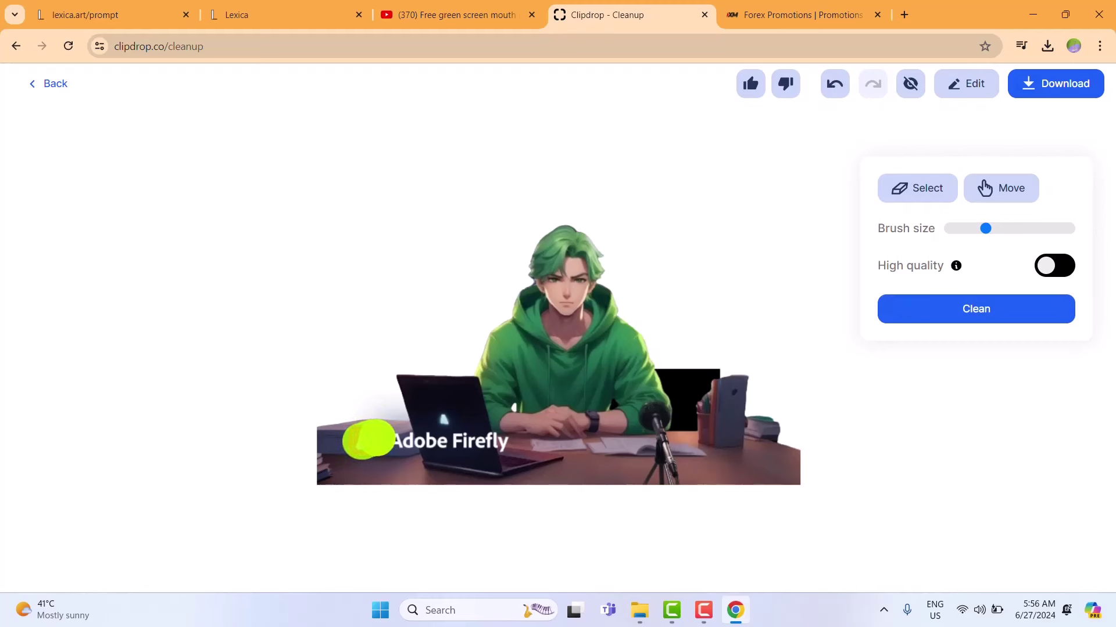
mouse_move(377, 441)
left_mouse_down()
mouse_move(410, 453)
mouse_move(467, 443)
left_mouse_up()
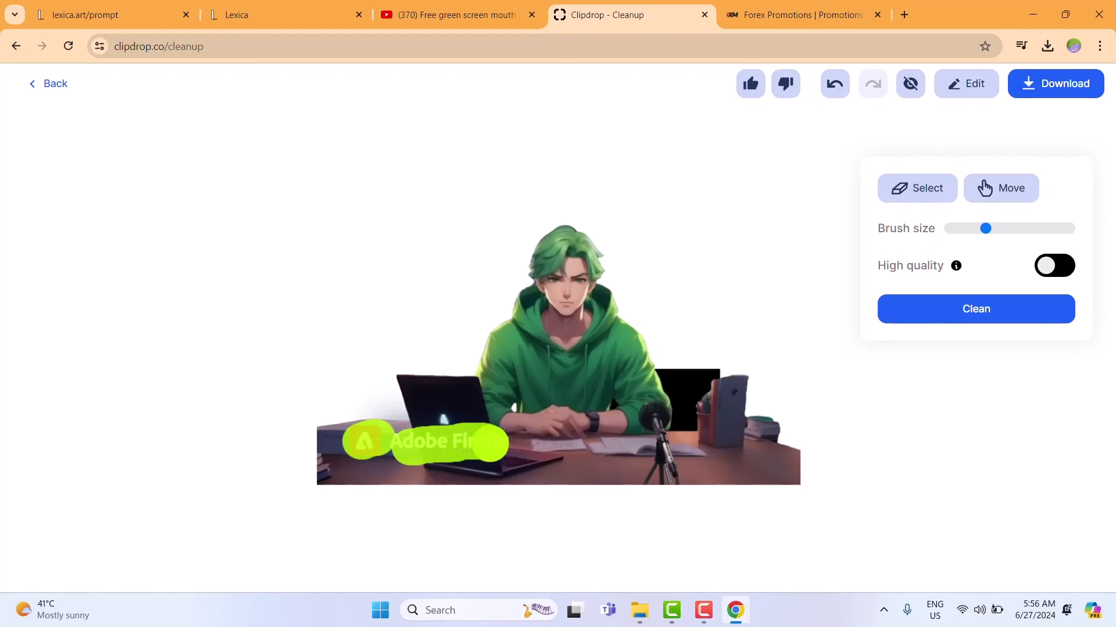
Clean the brushed logo area, dismiss the sign-in window, and download the cleaned image
left_click(971, 317)
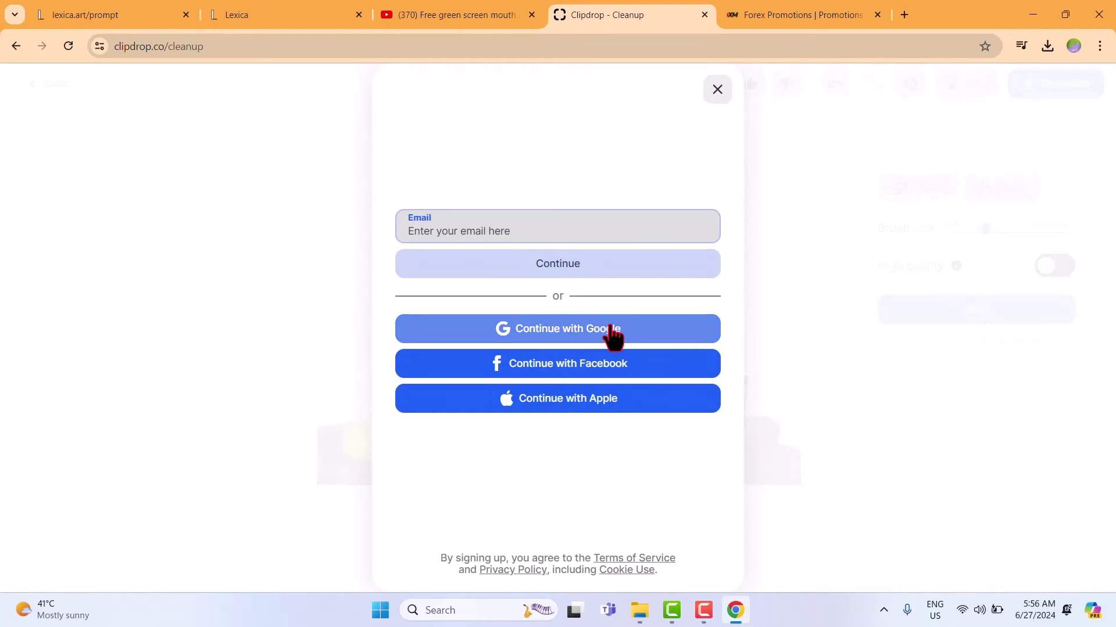
key("Escape")
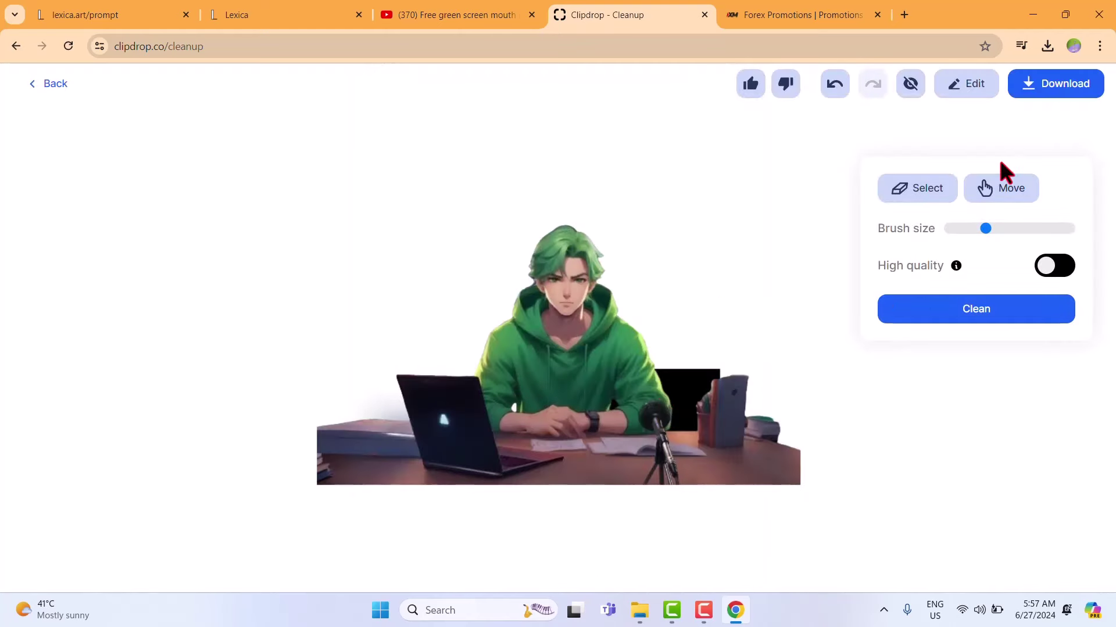
left_click(1034, 95)
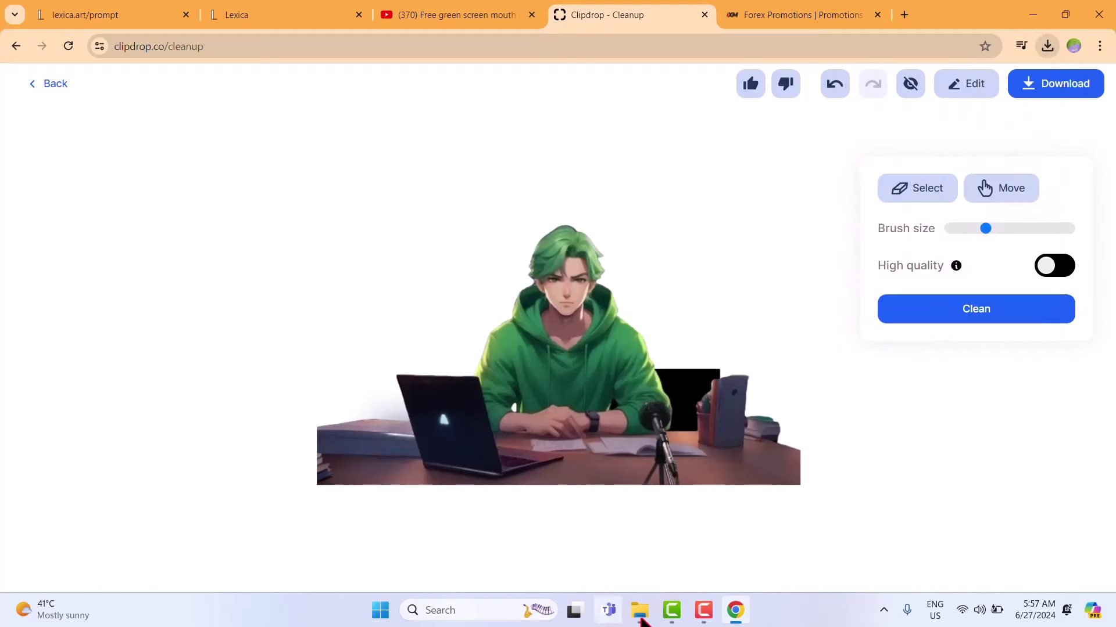
left_click(671, 610)
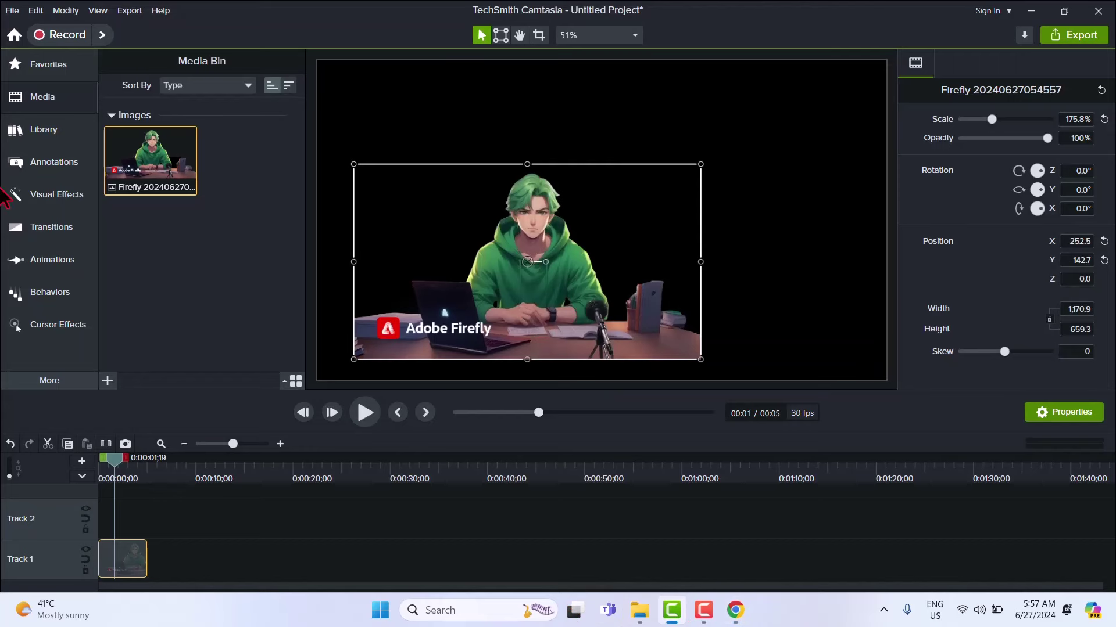
double_click(203, 254)
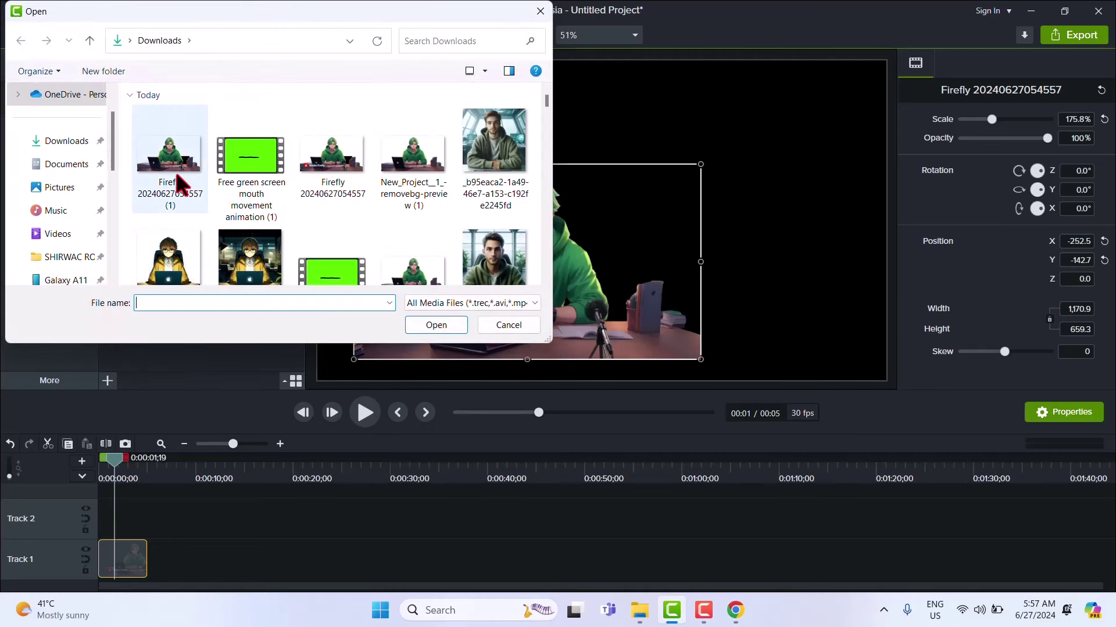
double_click(169, 160)
left_click_drag(177, 172, 157, 569)
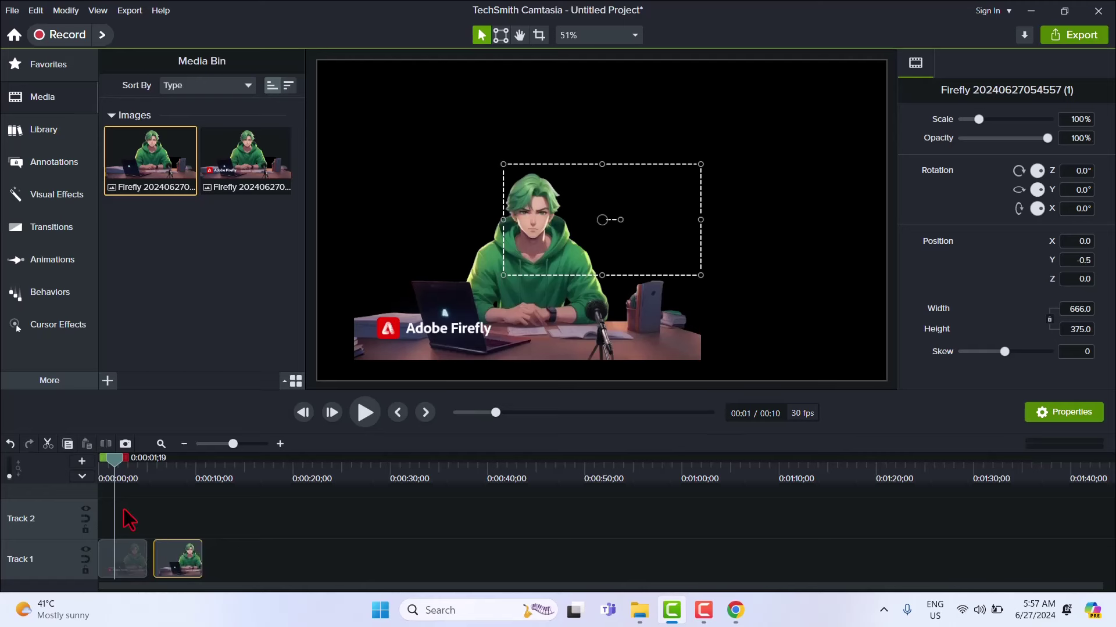
Delete both Firefly image clips from Track 1
left_click_drag(120, 461, 168, 484)
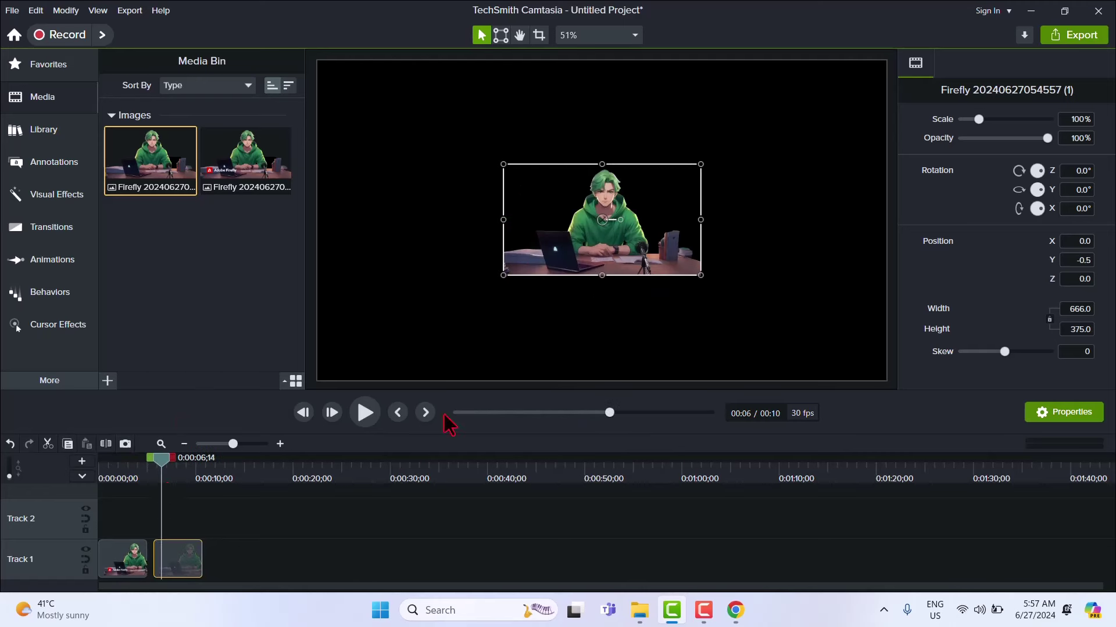
left_click_drag(266, 506, 127, 559)
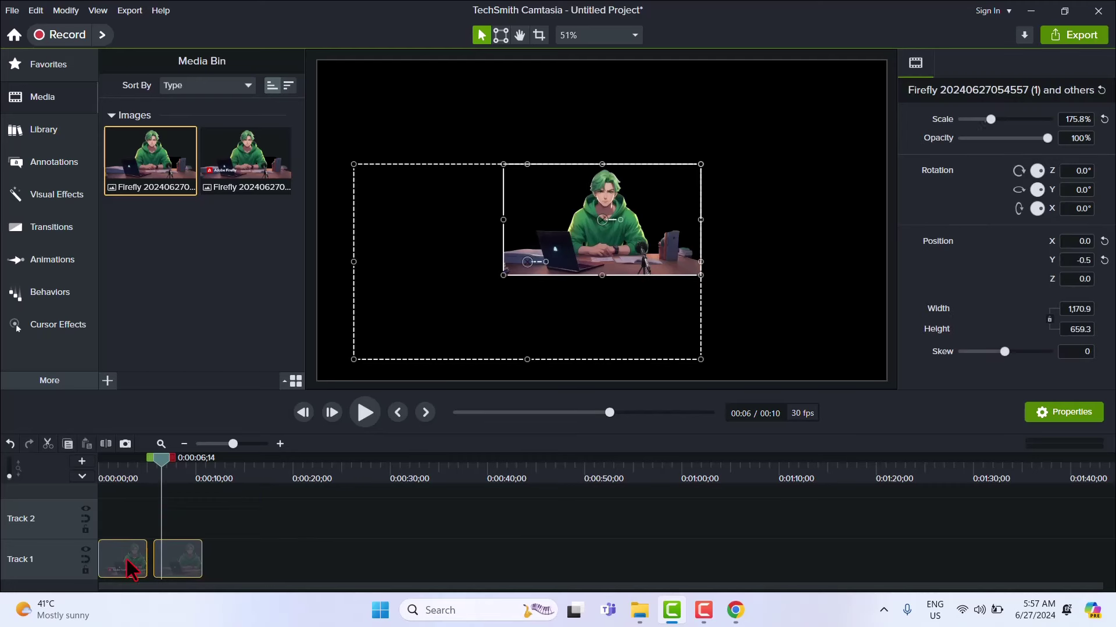
key("Delete")
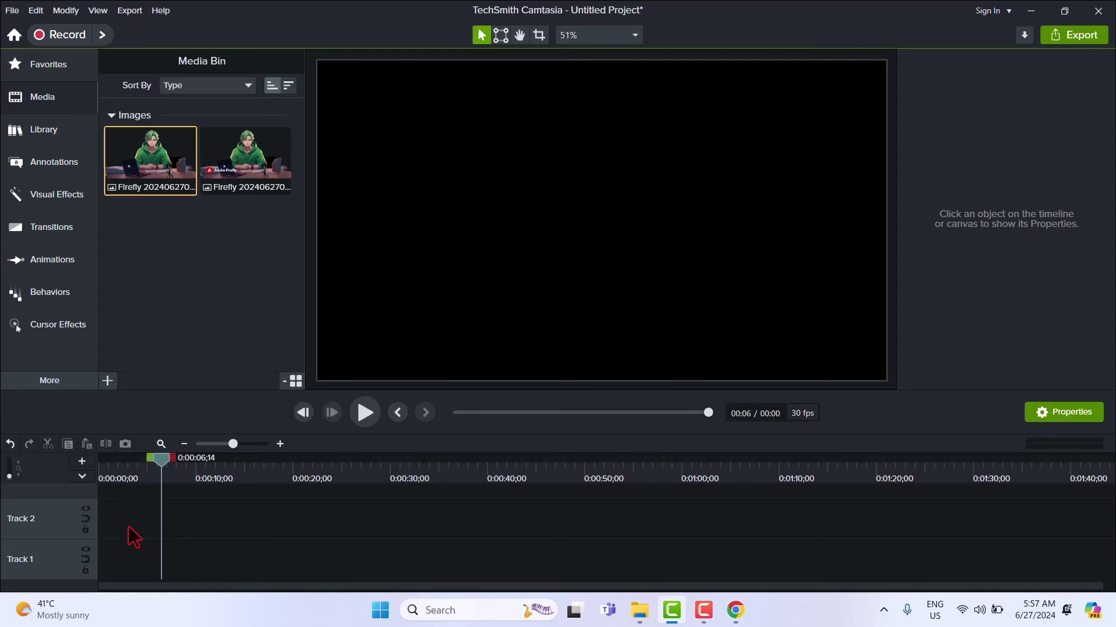
Import the "cozy study room" image from the "Meterial For AI" folder in Downloads
double_click(218, 302)
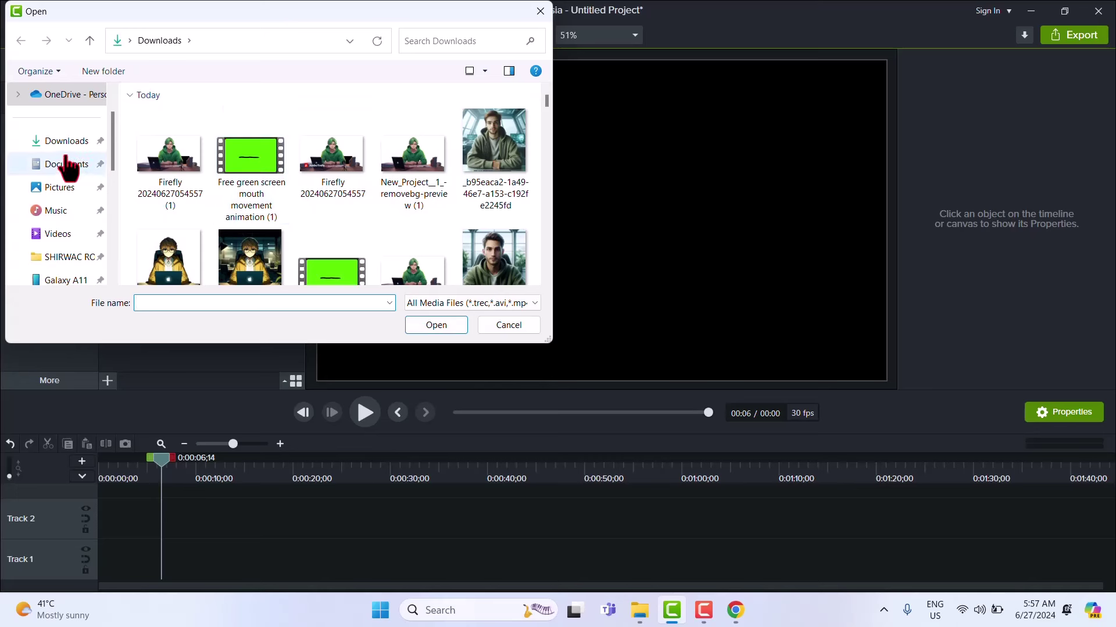
left_click(12, 140)
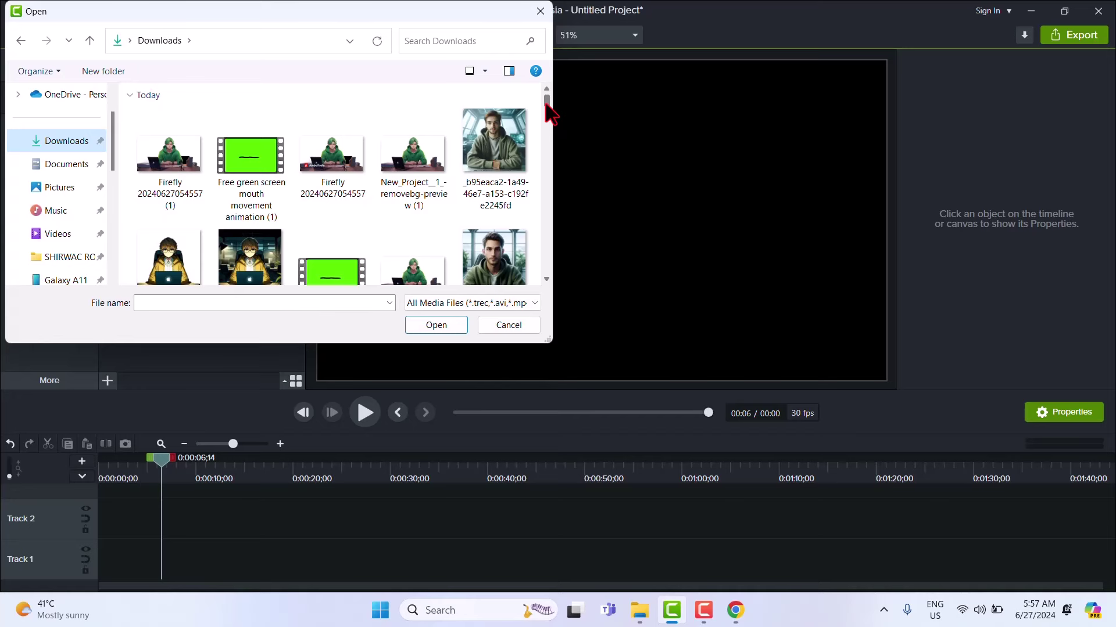
scroll(546, 105, "down", 5)
scroll(552, 104, "up", 5)
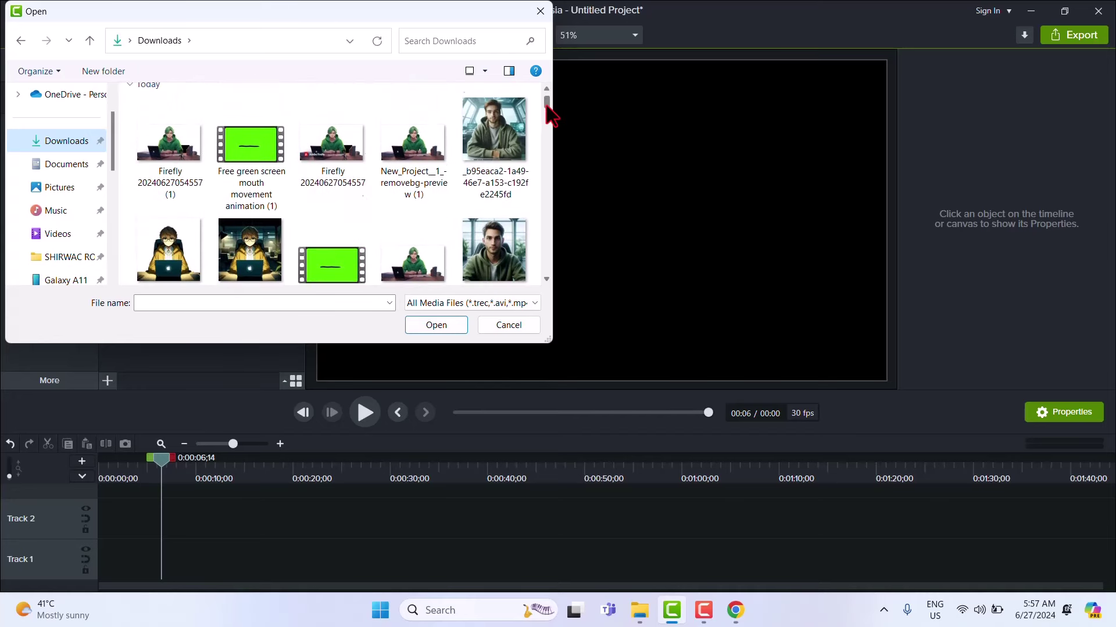
scroll(546, 106, "down", 5)
scroll(547, 108, "up", 5)
scroll(549, 110, "down", 3)
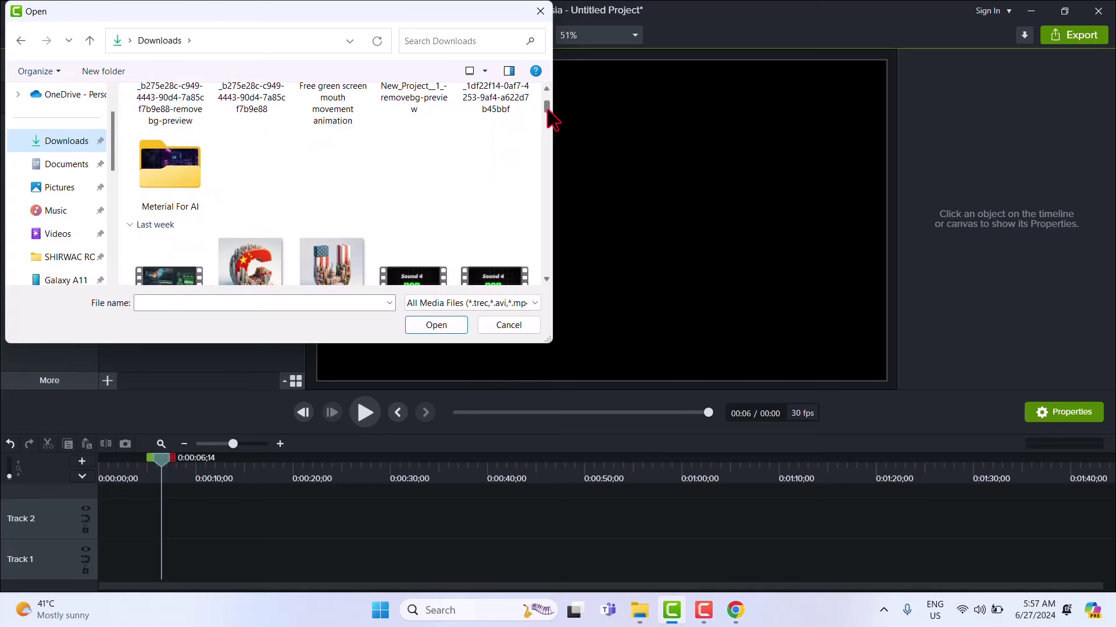
double_click(197, 172)
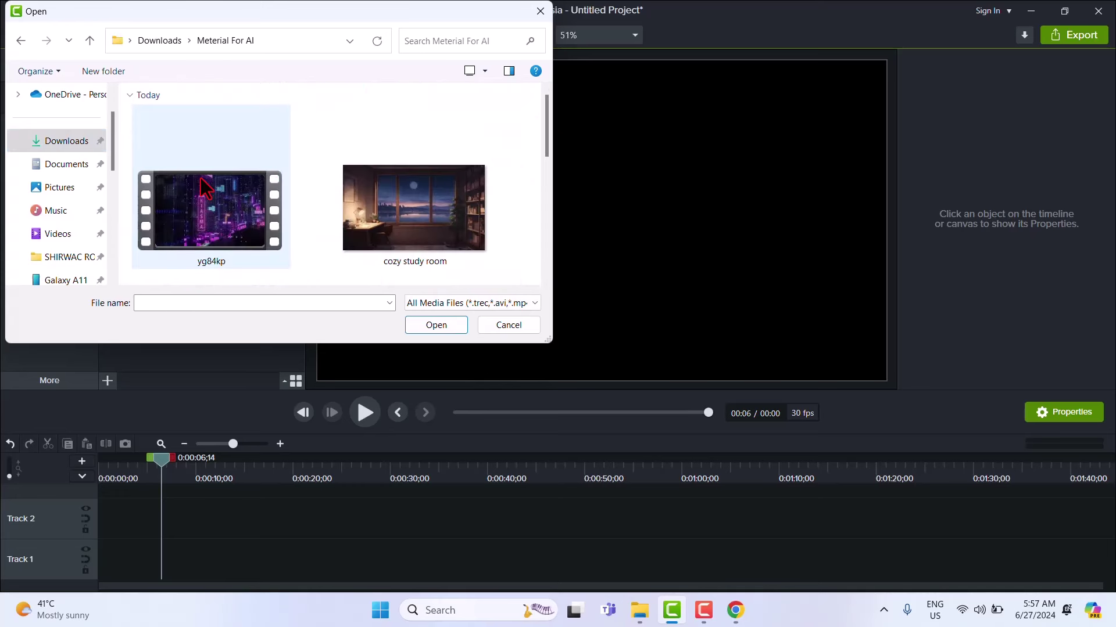
double_click(432, 215)
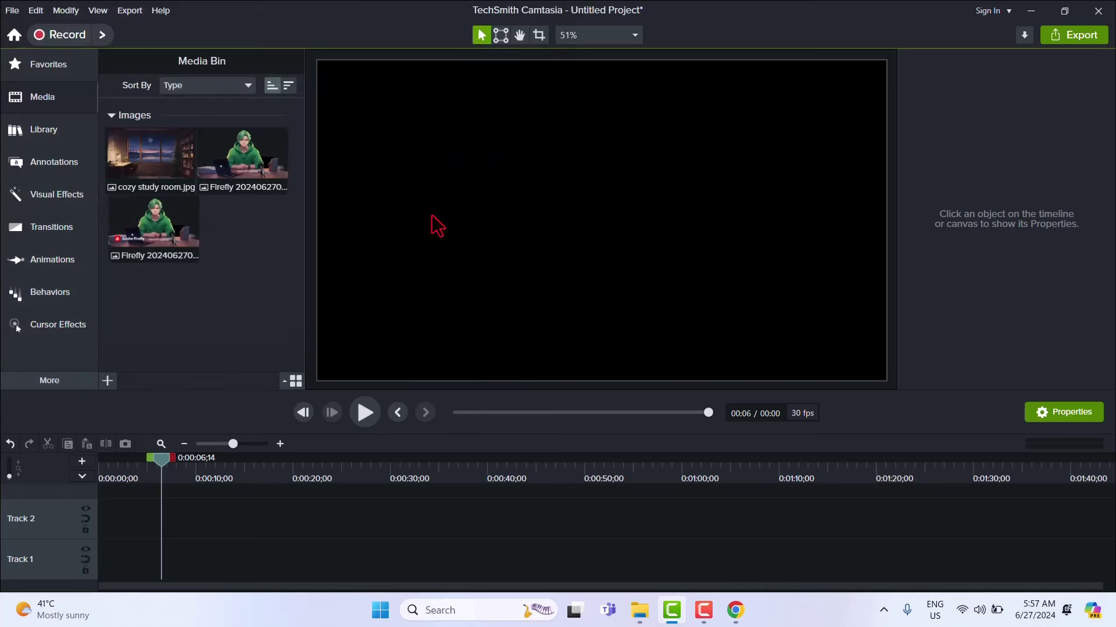
left_click_drag(155, 168, 99, 598)
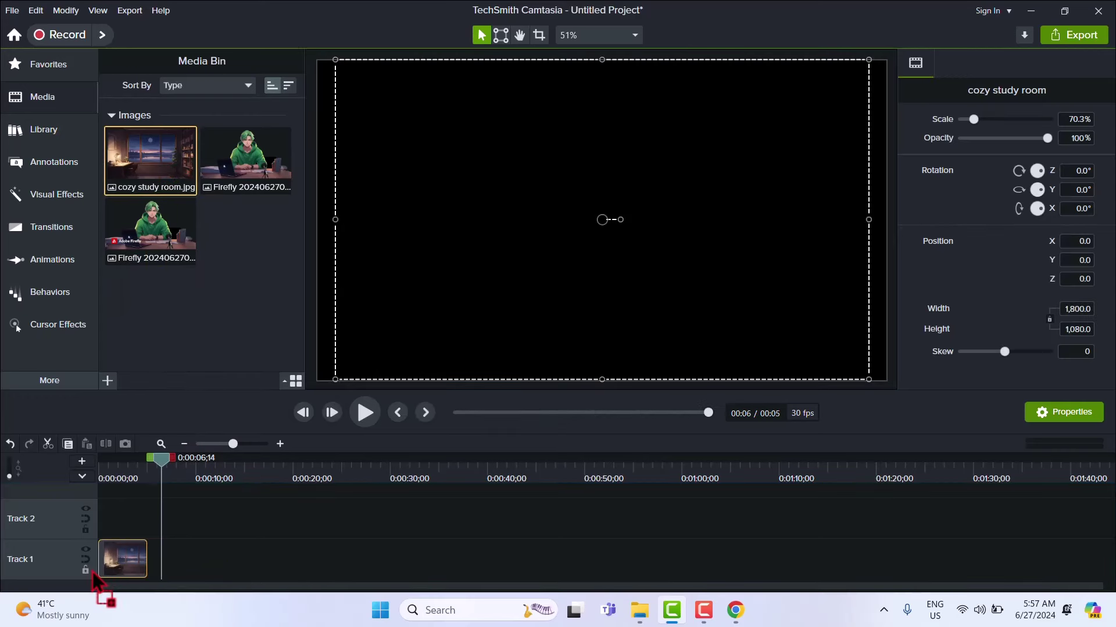
left_click_drag(143, 545, 424, 534)
left_click_drag(244, 156, 424, 522)
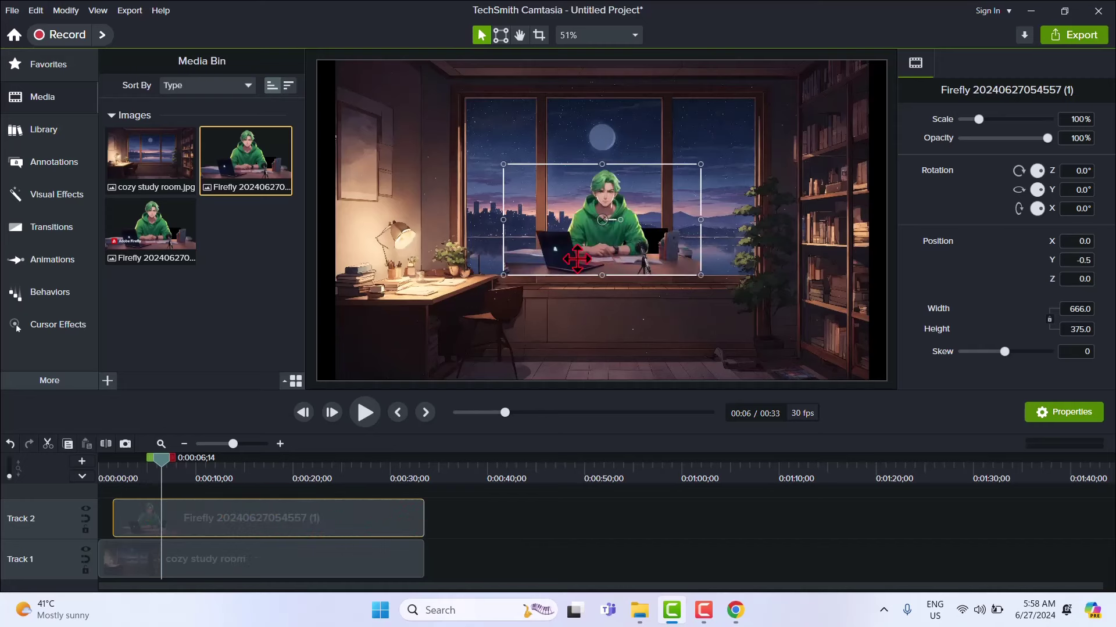
Scale the character image to about 161% and position it in the lower-left corner of the canvas
left_click_drag(588, 247, 550, 287)
left_click_drag(600, 235, 633, 217)
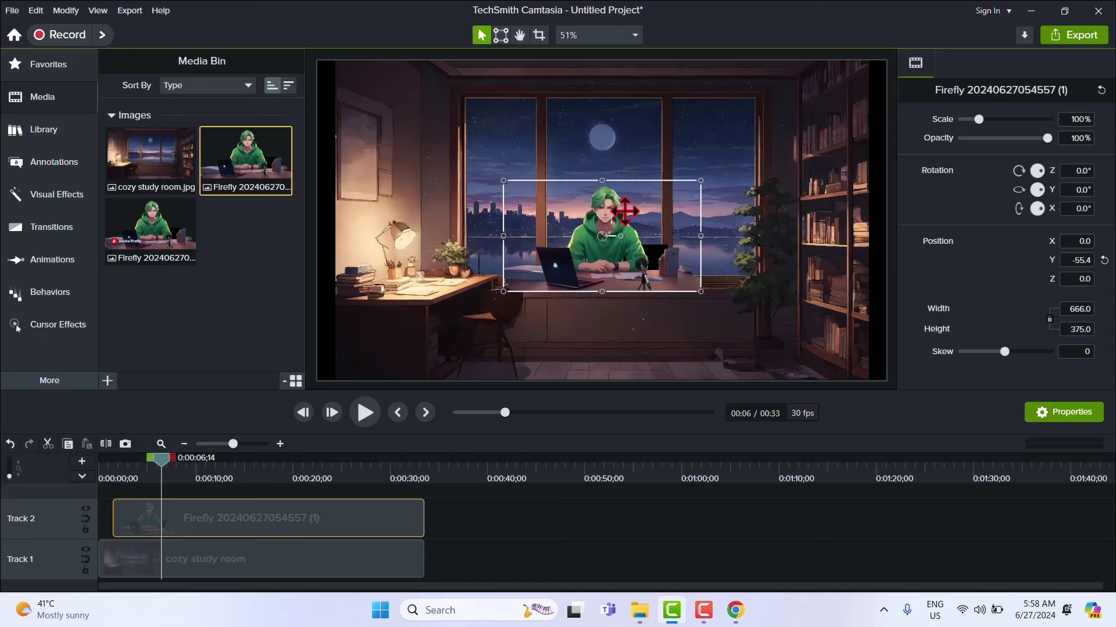
left_click(603, 296)
left_click(595, 252)
left_click(600, 295)
left_click(598, 268)
left_click_drag(601, 291, 602, 380)
left_click_drag(425, 181, 317, 120)
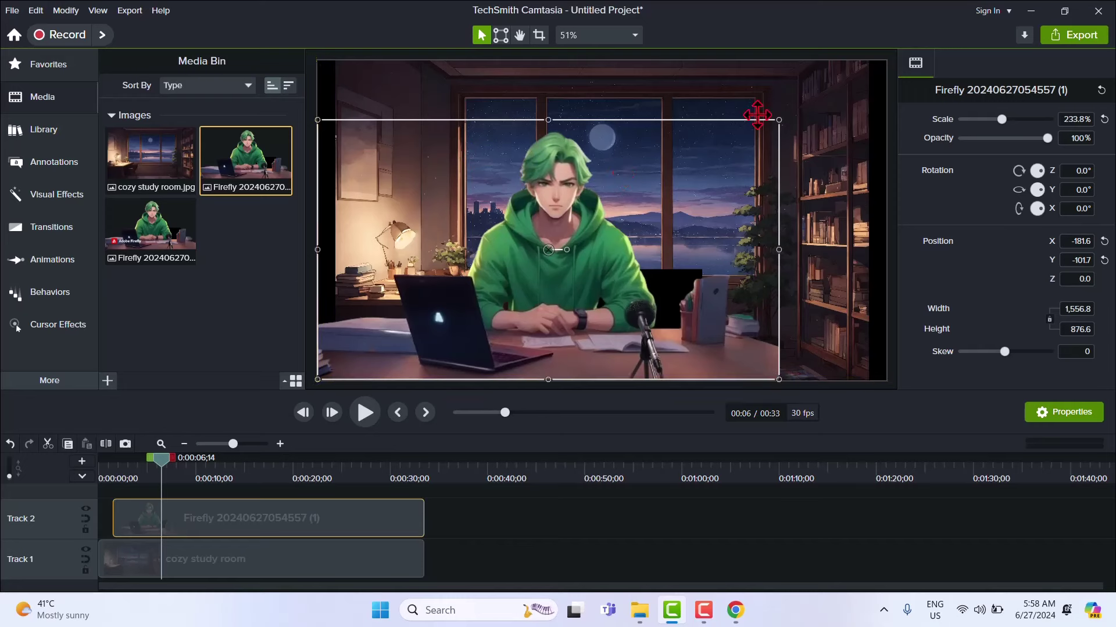
left_click_drag(779, 120, 607, 203)
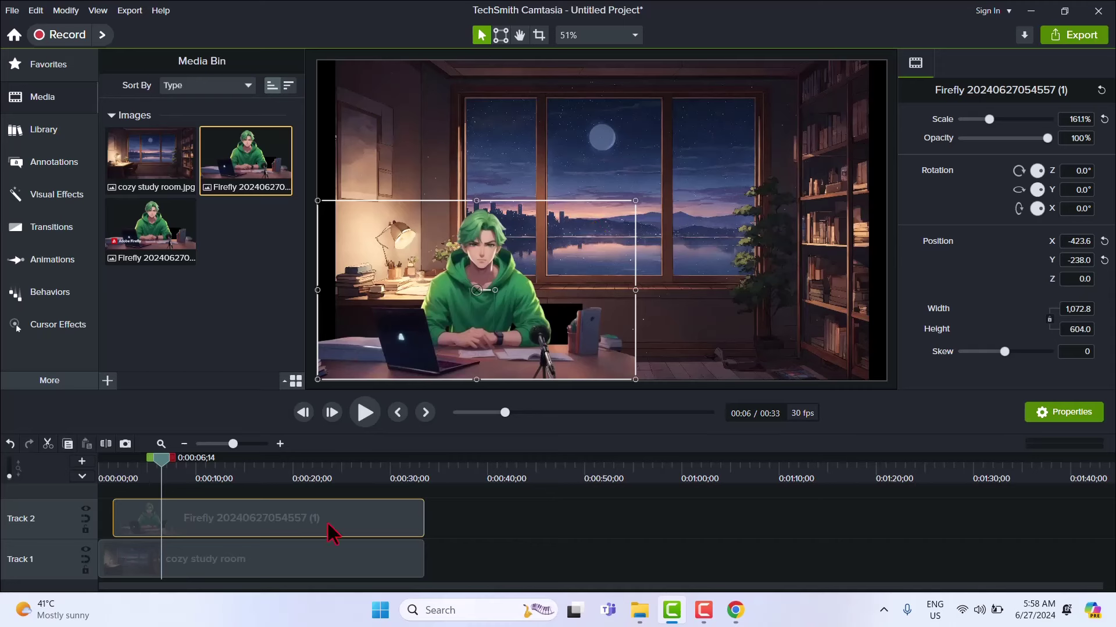
Move the character clip to the start of Track 2 and extend it to match the background clip's end at 33;16
left_click_drag(332, 530, 281, 540)
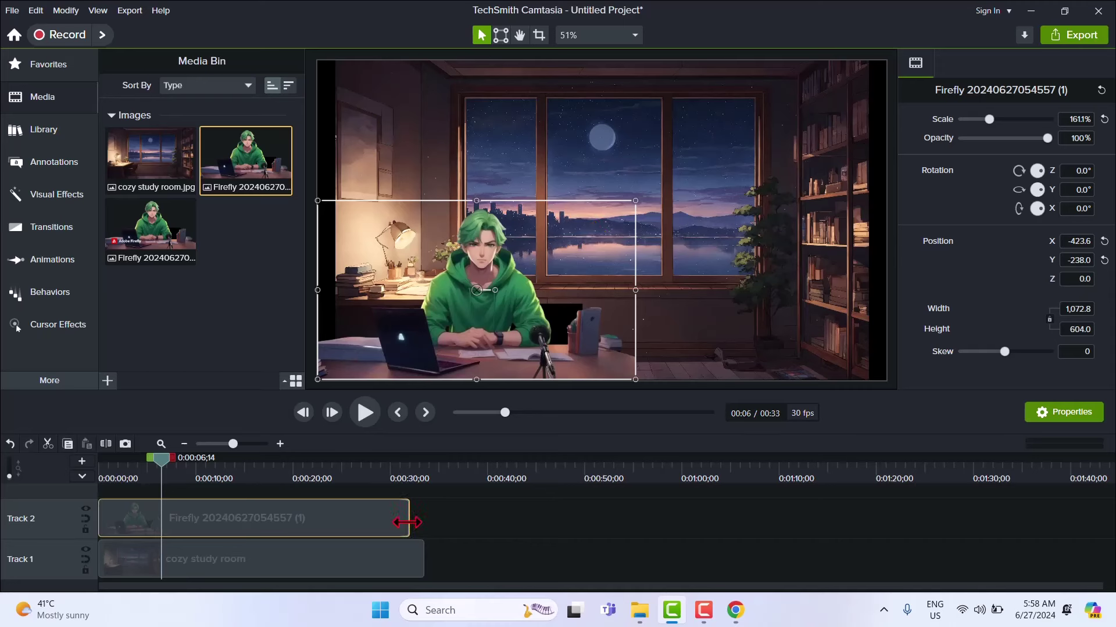
left_click_drag(407, 522, 418, 525)
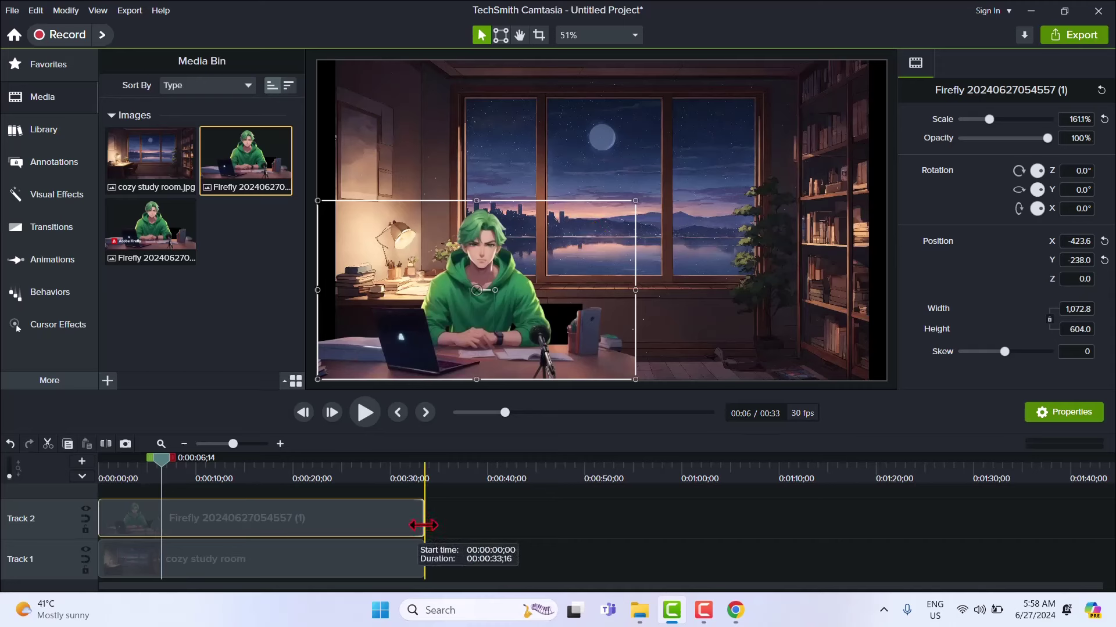
left_click(469, 550)
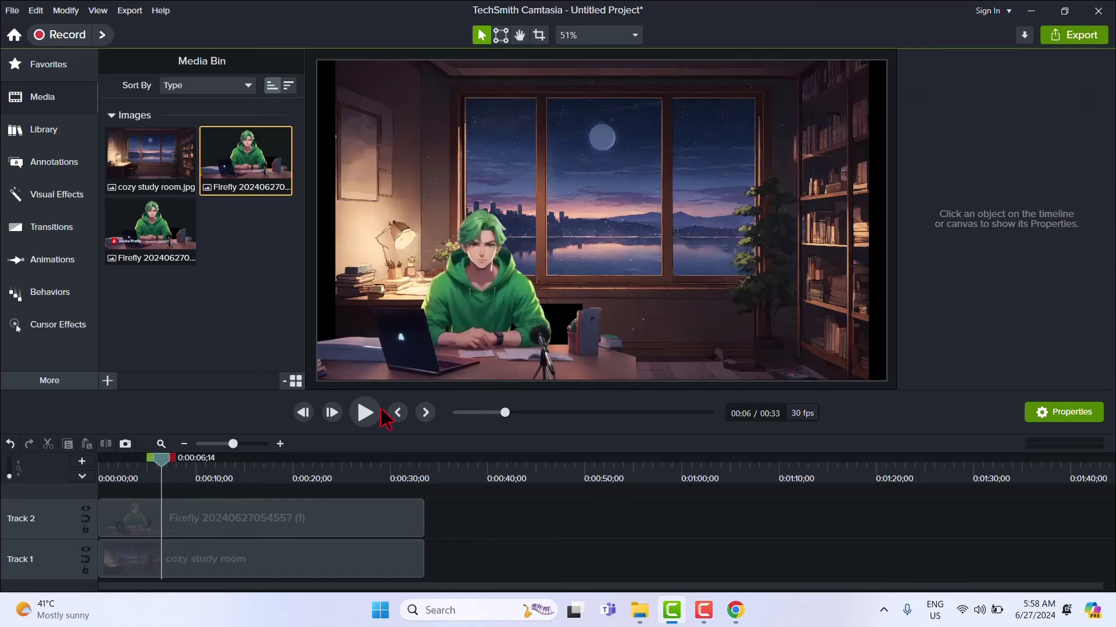
left_click(365, 419)
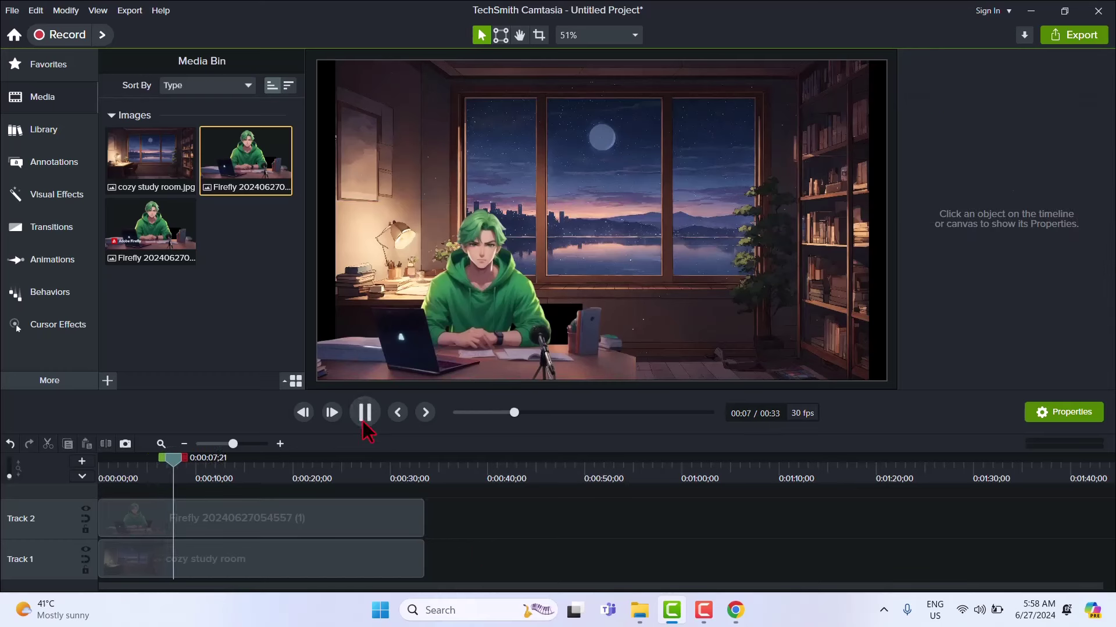
Import "Free green screen mouth movement animation" from Downloads and place it at the start of Track 3, above the character clip
double_click(241, 282)
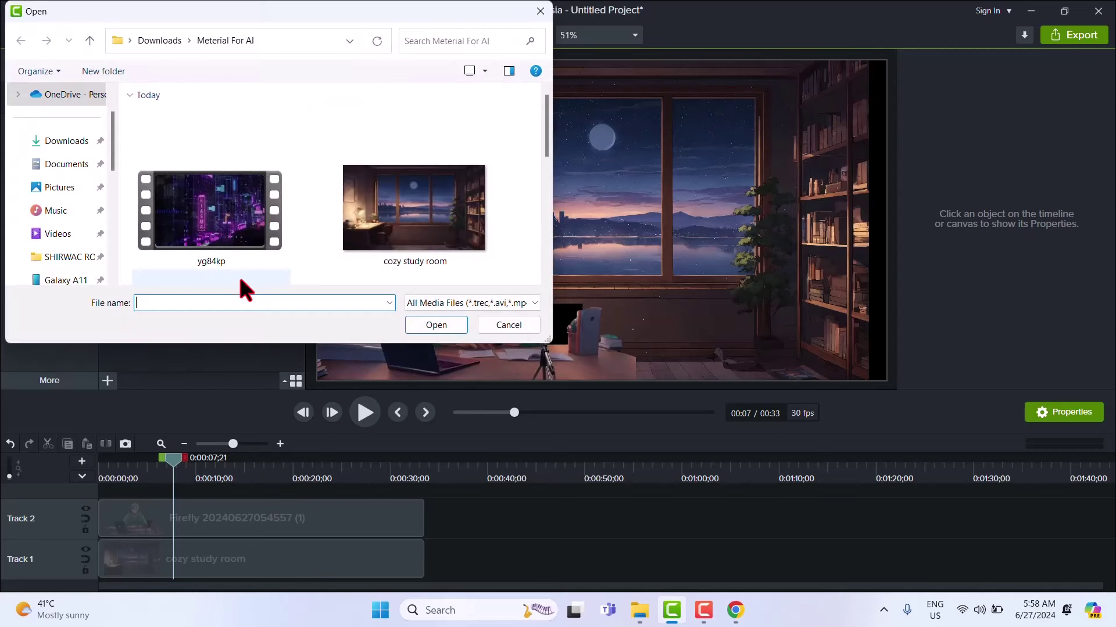
left_click(76, 149)
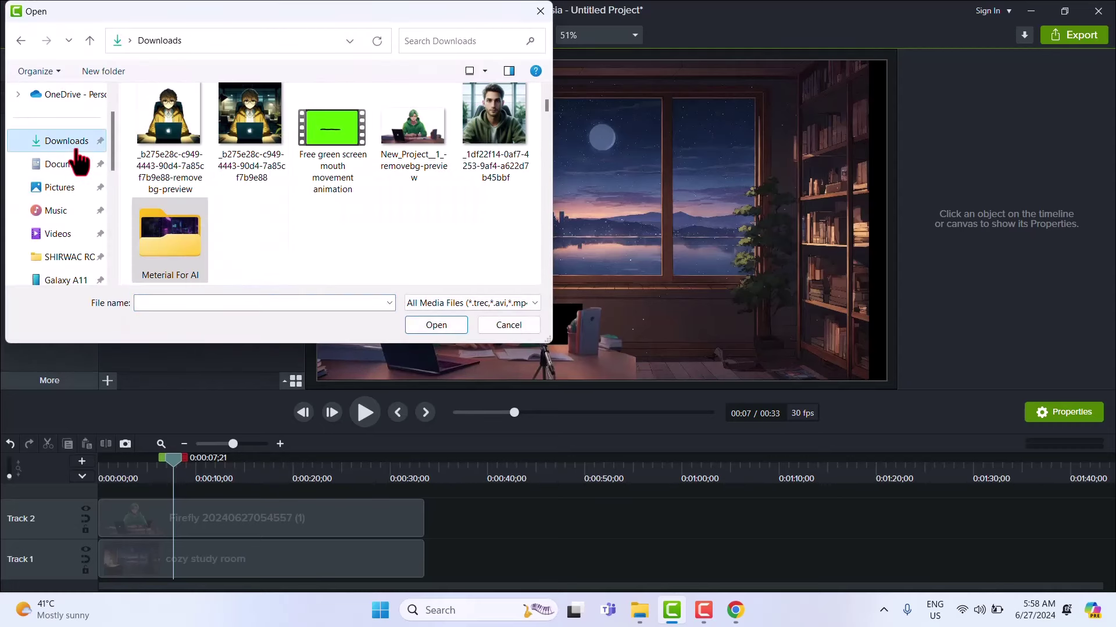
double_click(327, 138)
left_click_drag(180, 169, 482, 539)
left_click(393, 515)
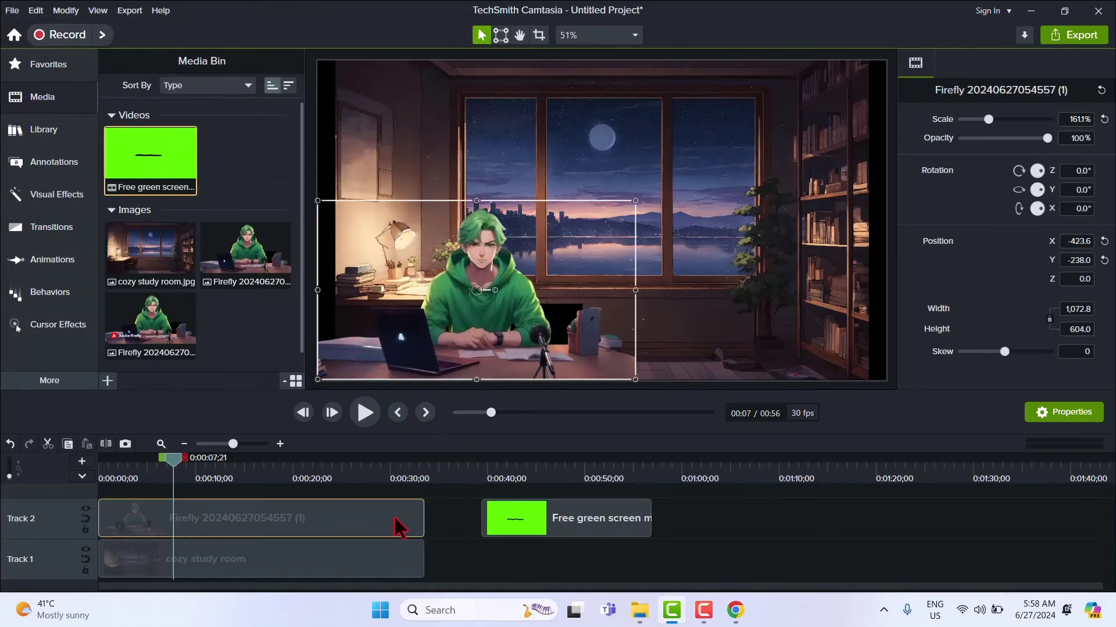
left_click_drag(514, 515, 122, 511)
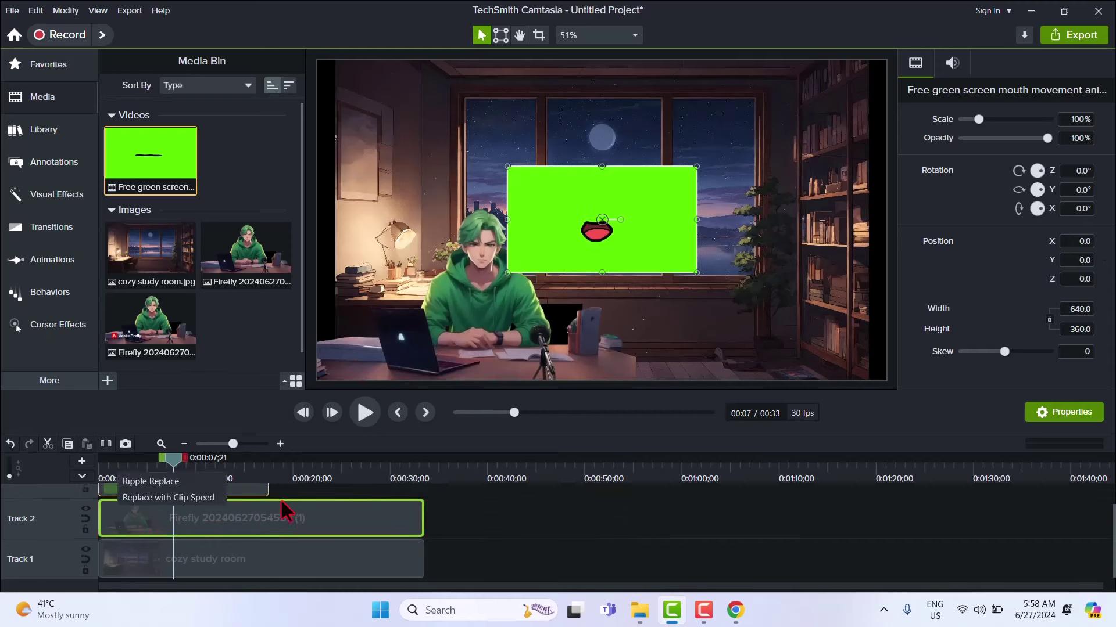
left_click(361, 422)
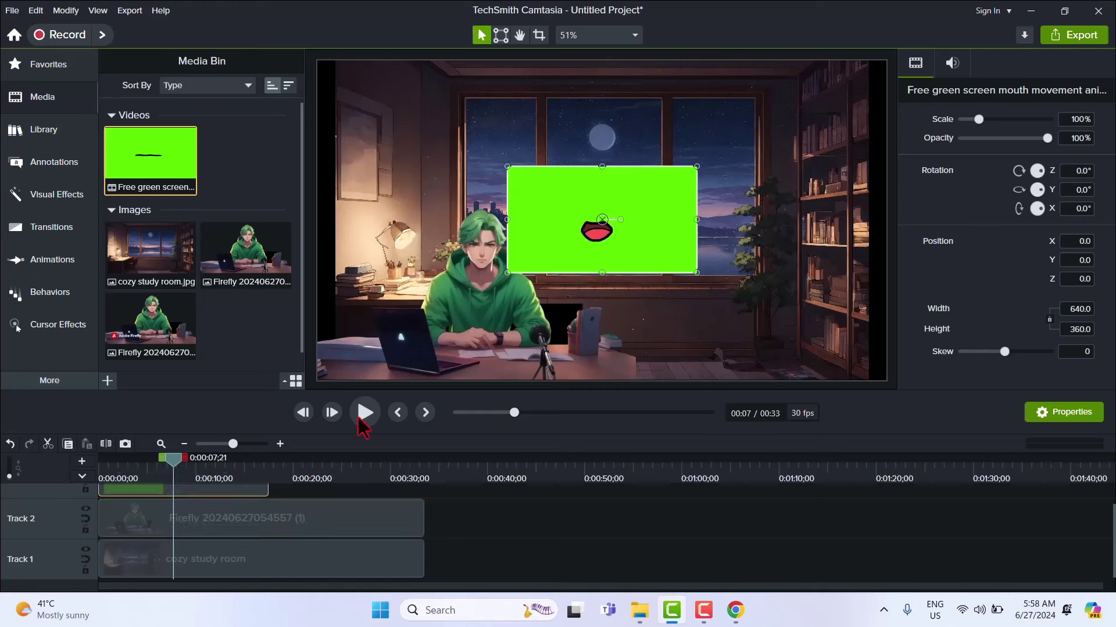
left_click(364, 414)
left_click(359, 416)
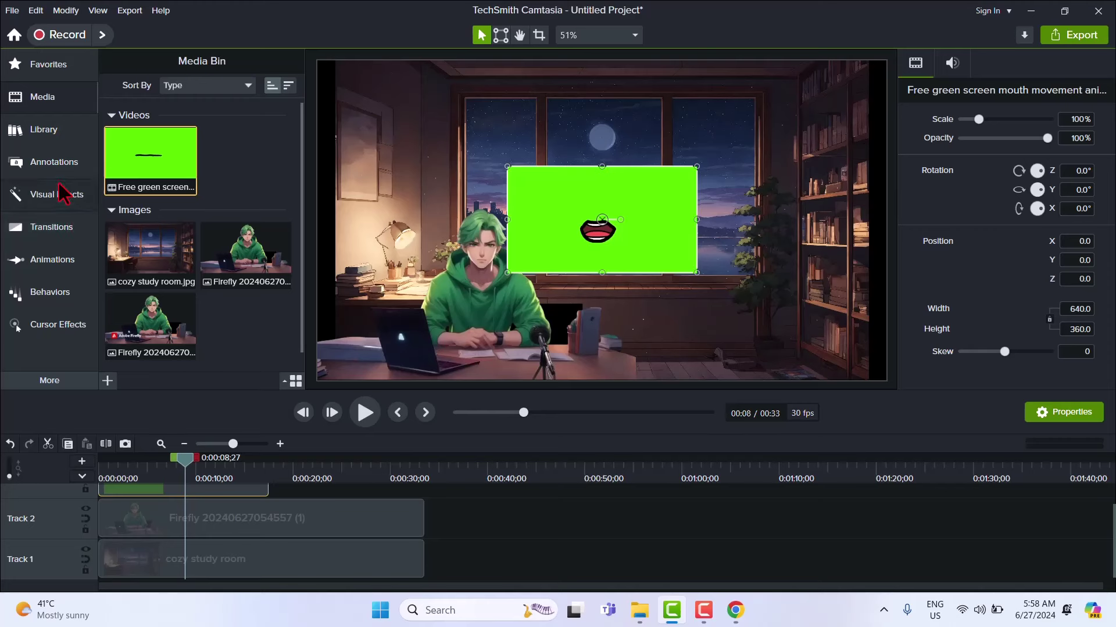
Apply the Remove a Color visual effect to the green screen mouth clip
left_click(55, 207)
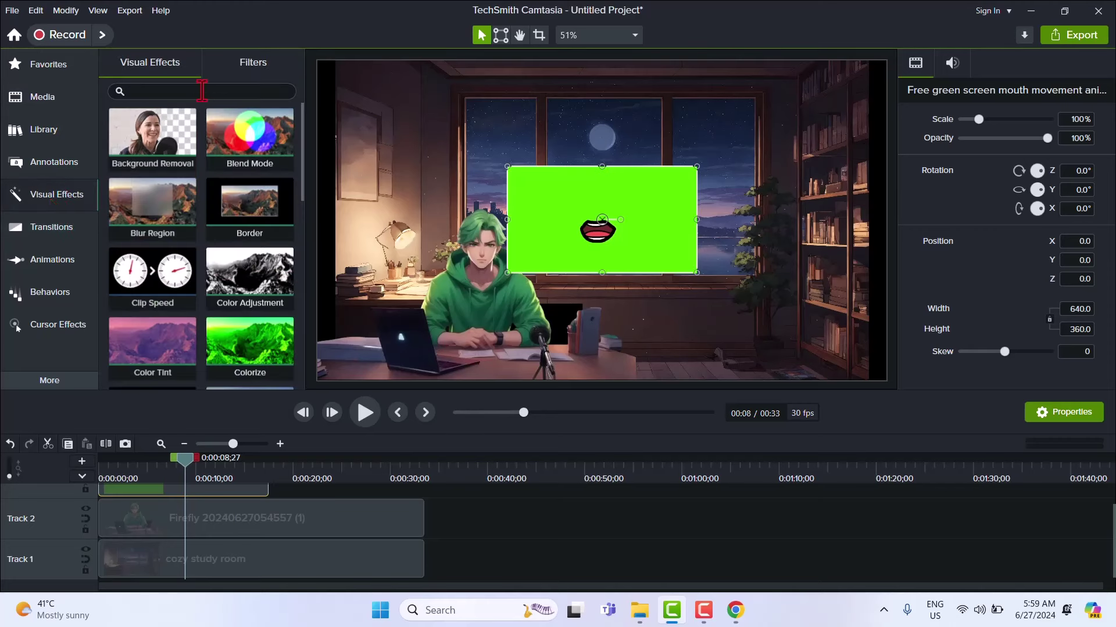
scroll(302, 284, "down", 8)
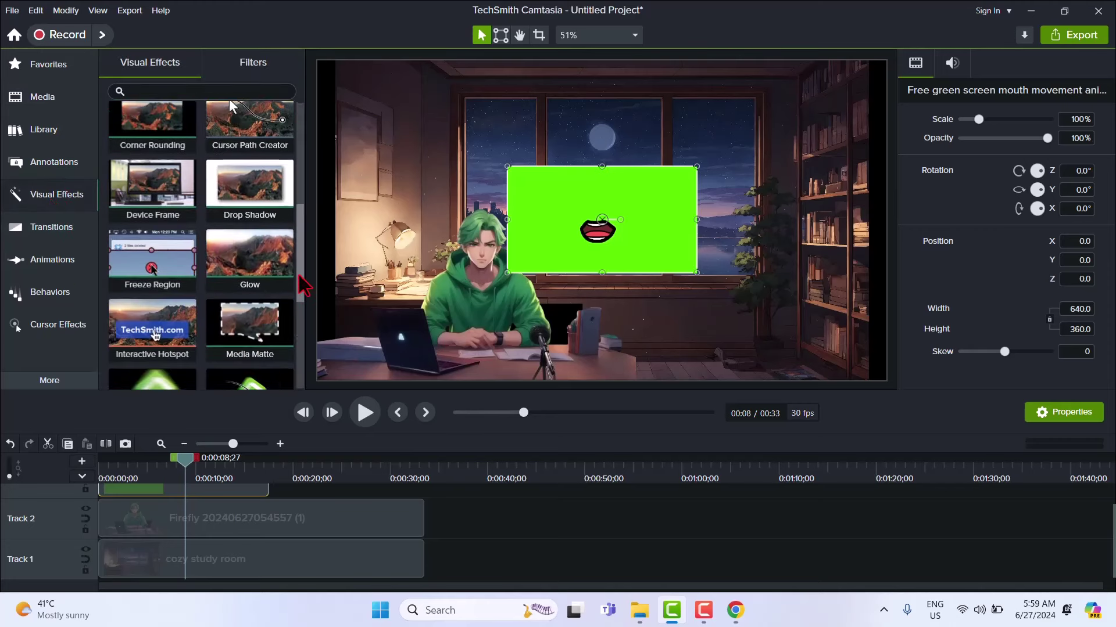
scroll(288, 357, "down", 1)
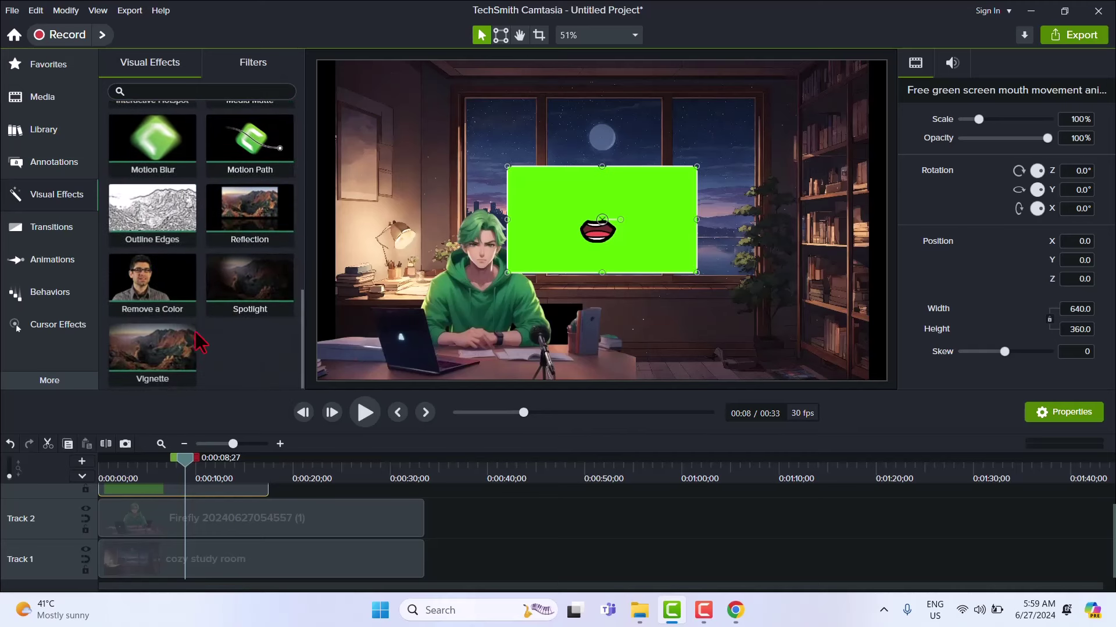
left_click_drag(152, 282, 572, 222)
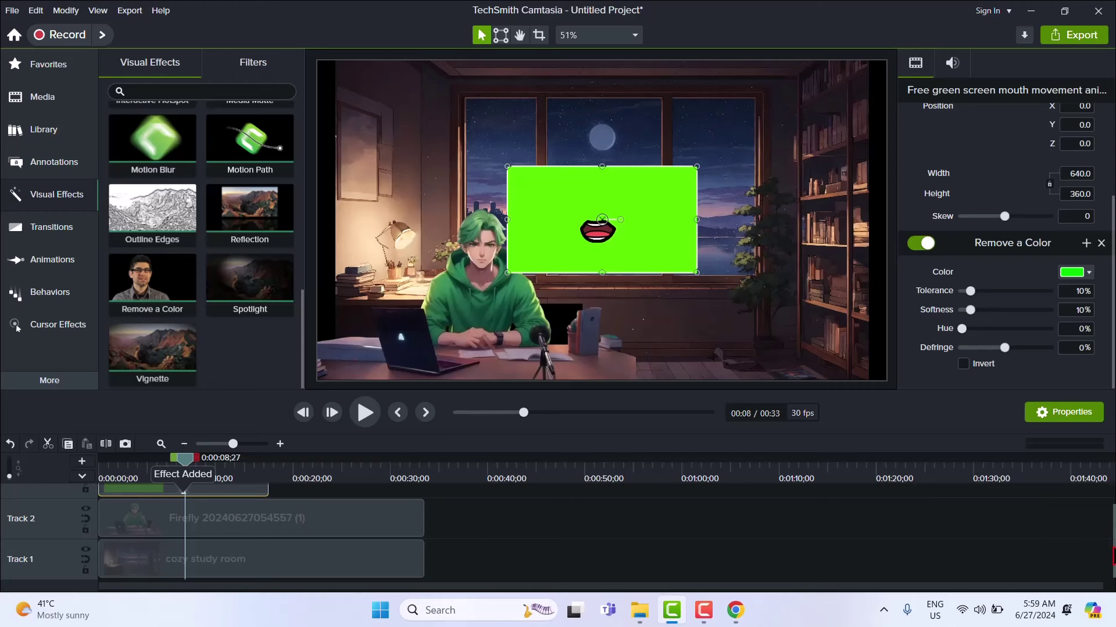
scroll(1098, 558, "up", 2)
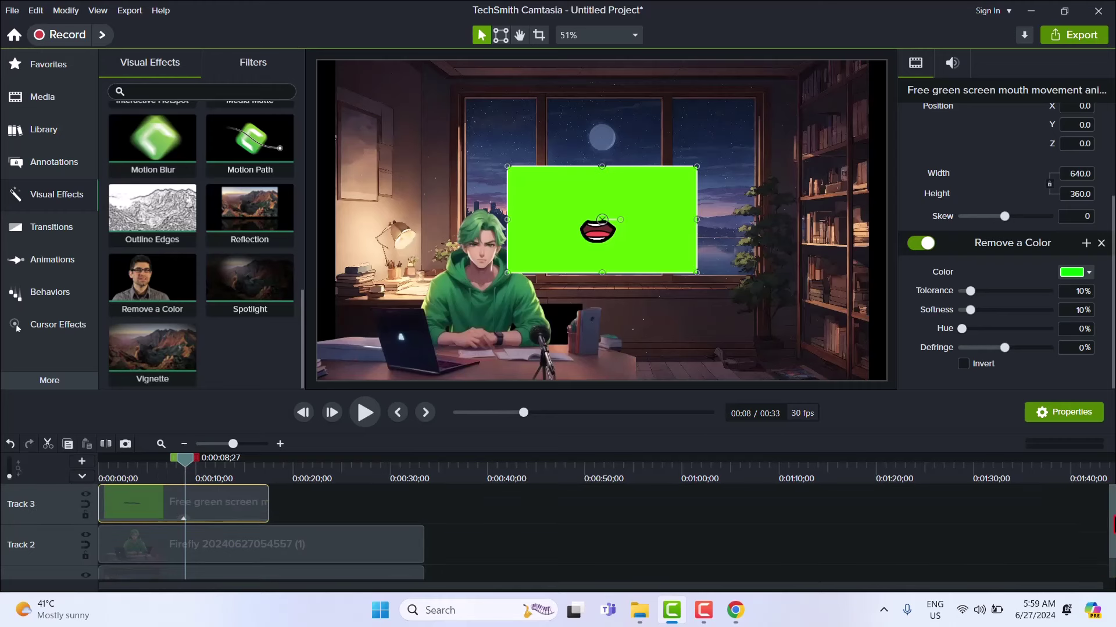
Sample the mouth clip's green background as the color to remove and set the effect's tolerance to 48%
left_click(184, 517)
left_click(206, 517)
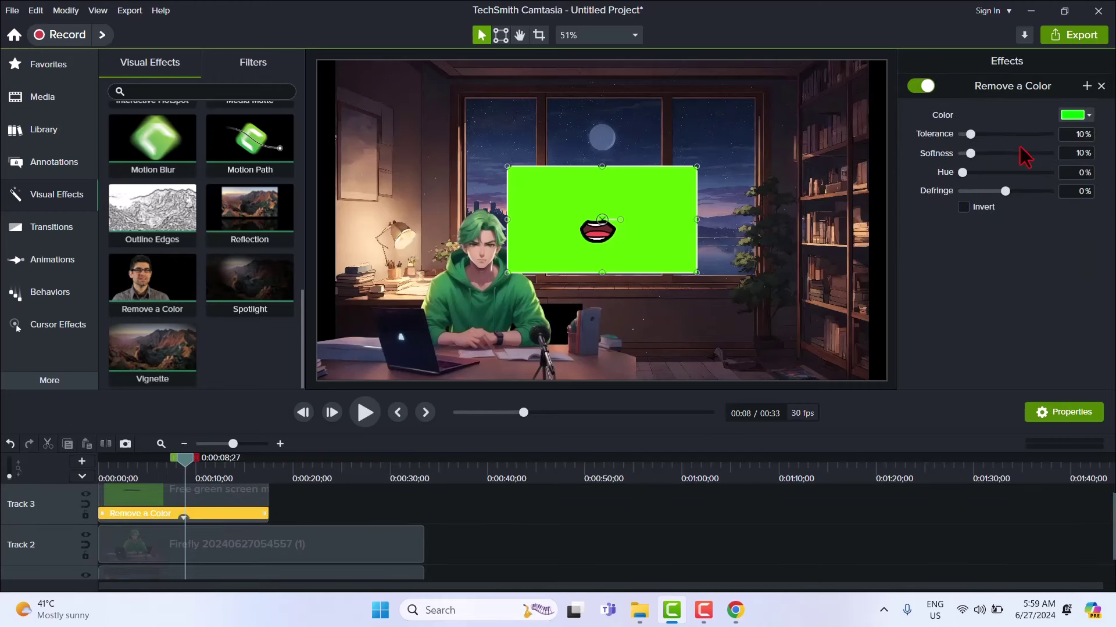
left_click(1076, 116)
left_click(1085, 152)
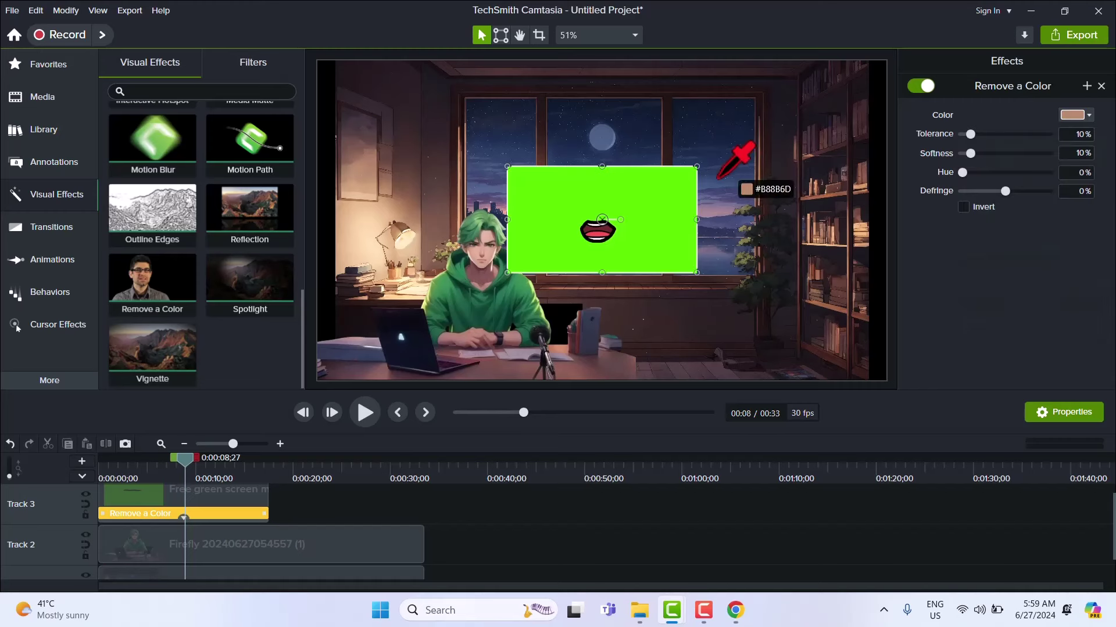
left_click(668, 191)
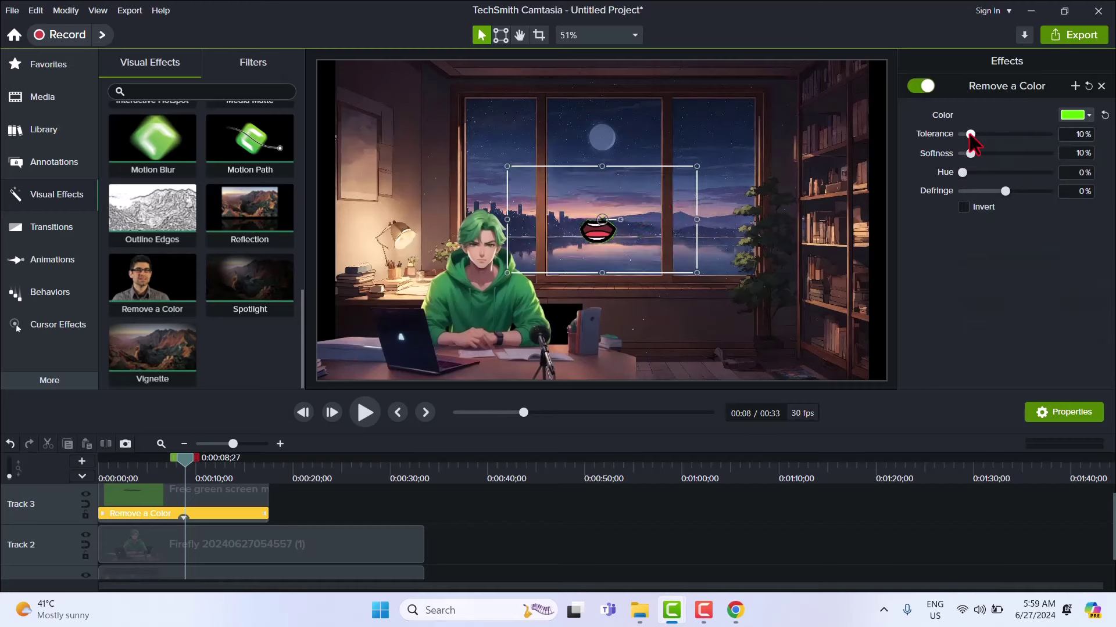
left_click_drag(979, 133, 1002, 134)
Scale the mouth clip down to 165.0 by 92.8 and position it over the character's mouth, checking it with a short playback
left_click_drag(699, 273, 529, 287)
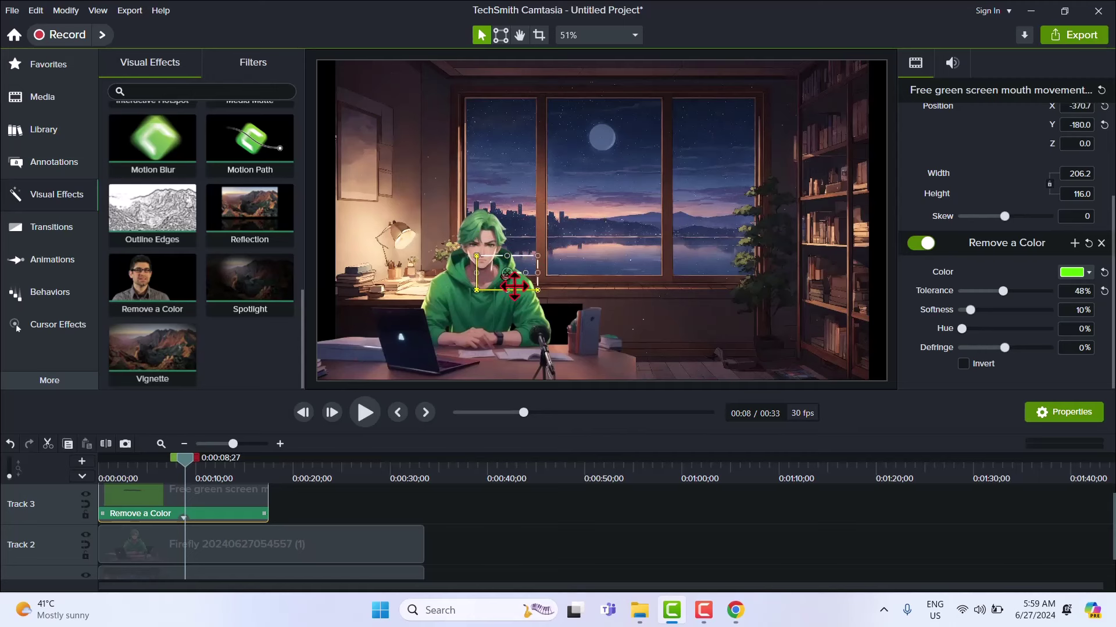
left_click(98, 11)
left_click(125, 167)
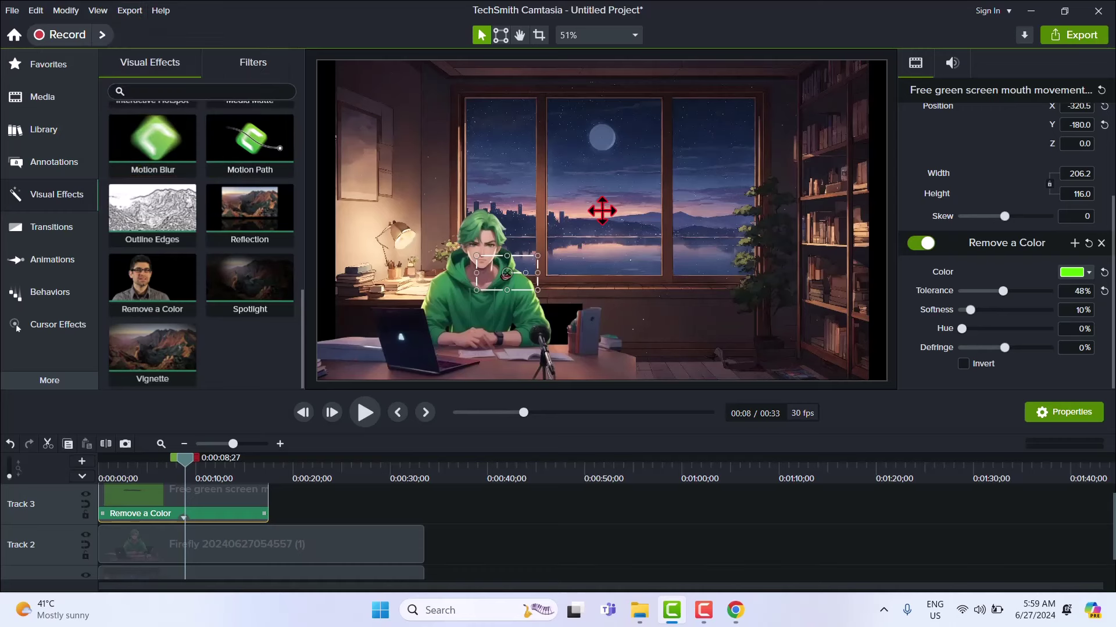
left_click_drag(537, 290, 500, 528)
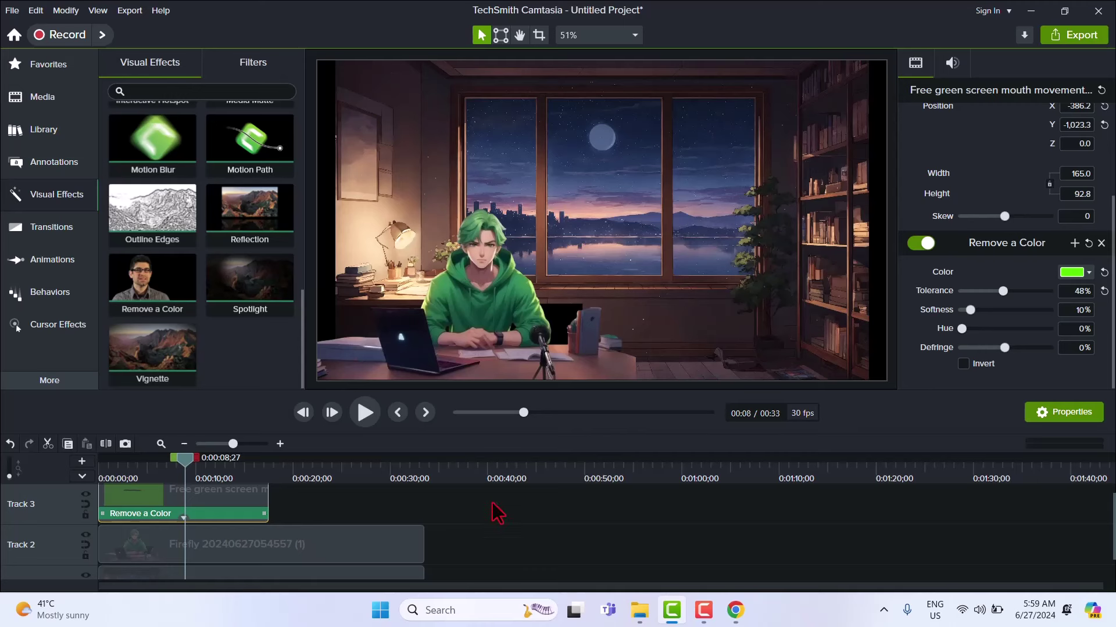
key("ctrl+z")
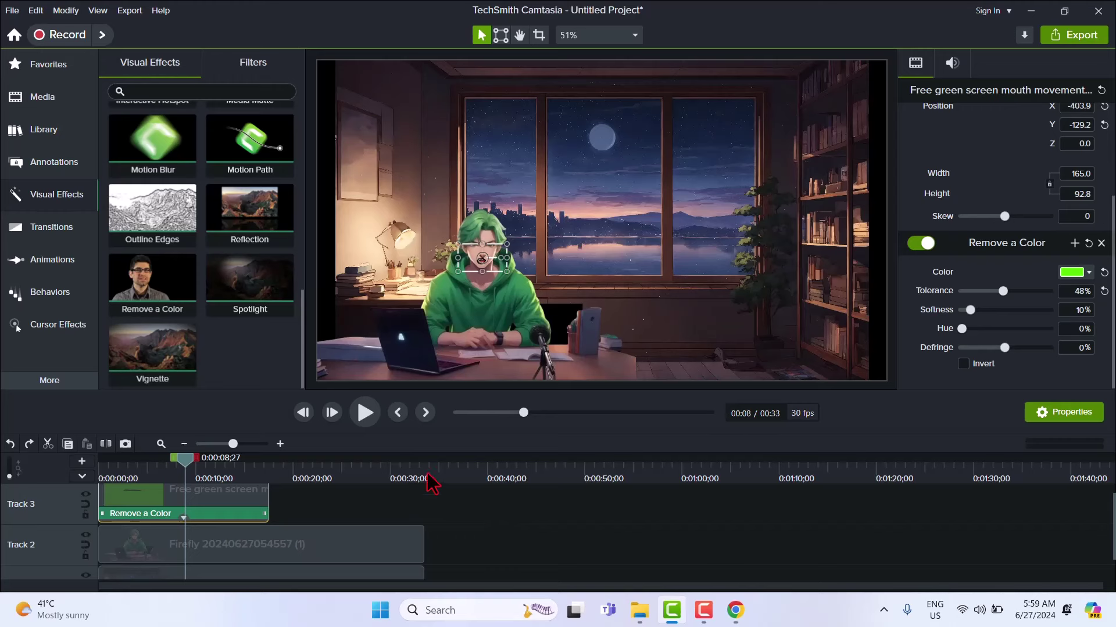
left_click(365, 413)
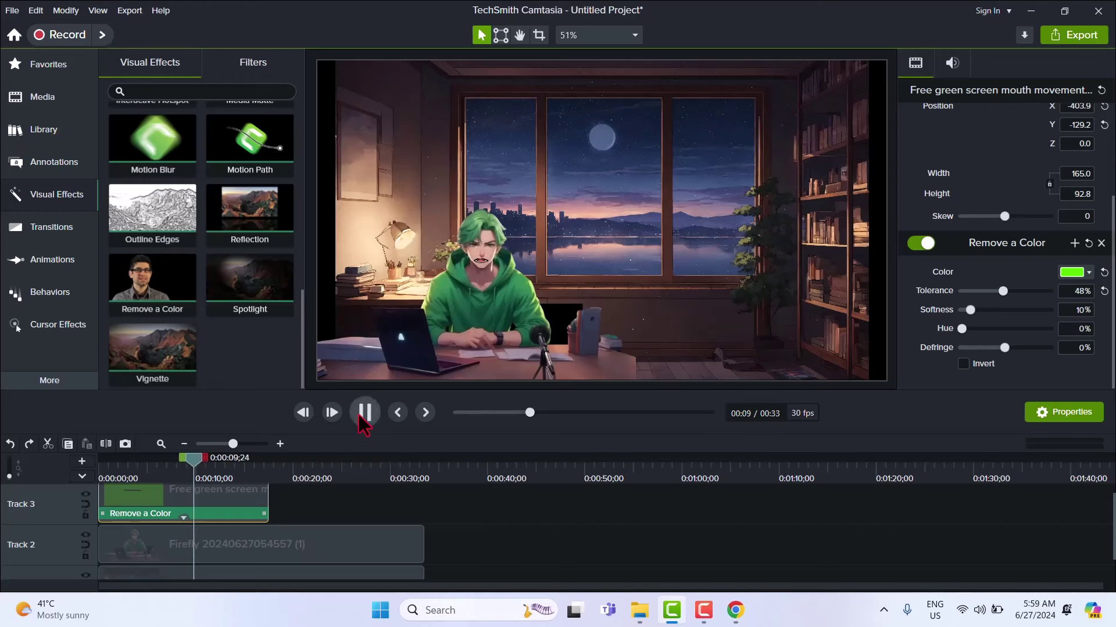
left_click(365, 414)
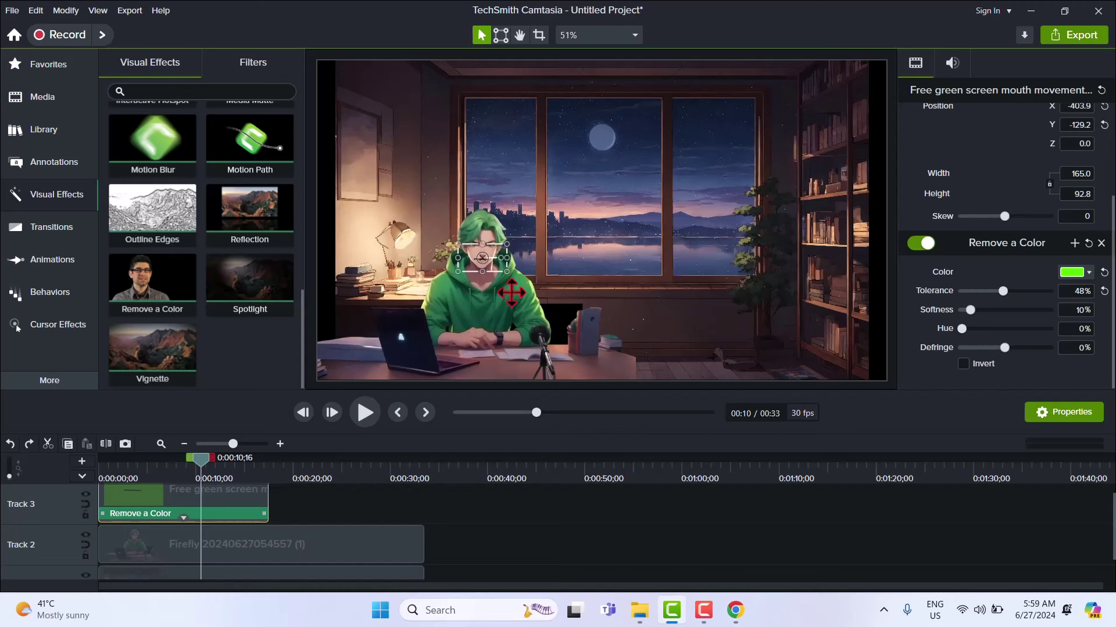
Shrink the mouth clip to 140.6 by 79.1 and nudge it to X -400.4, Y -126.3 over the character's mouth
left_click_drag(507, 273, 499, 269)
key("Right")
key("Right")
key("Right")
key("Right")
key("Right")
key("Right")
key("Right")
key("Right")
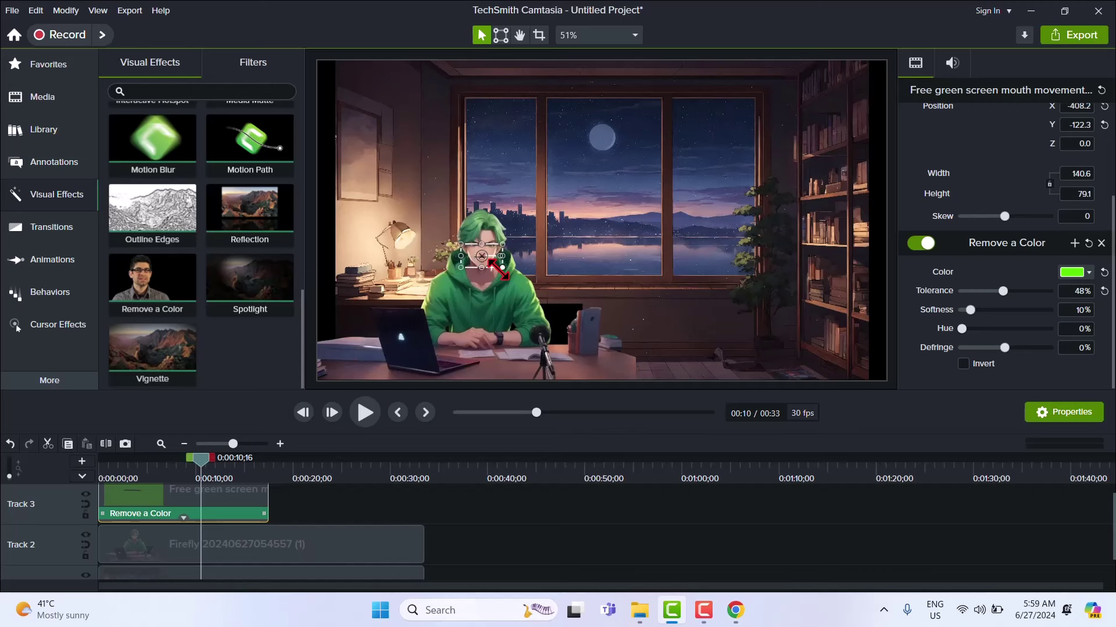
key("Down")
key("Down")
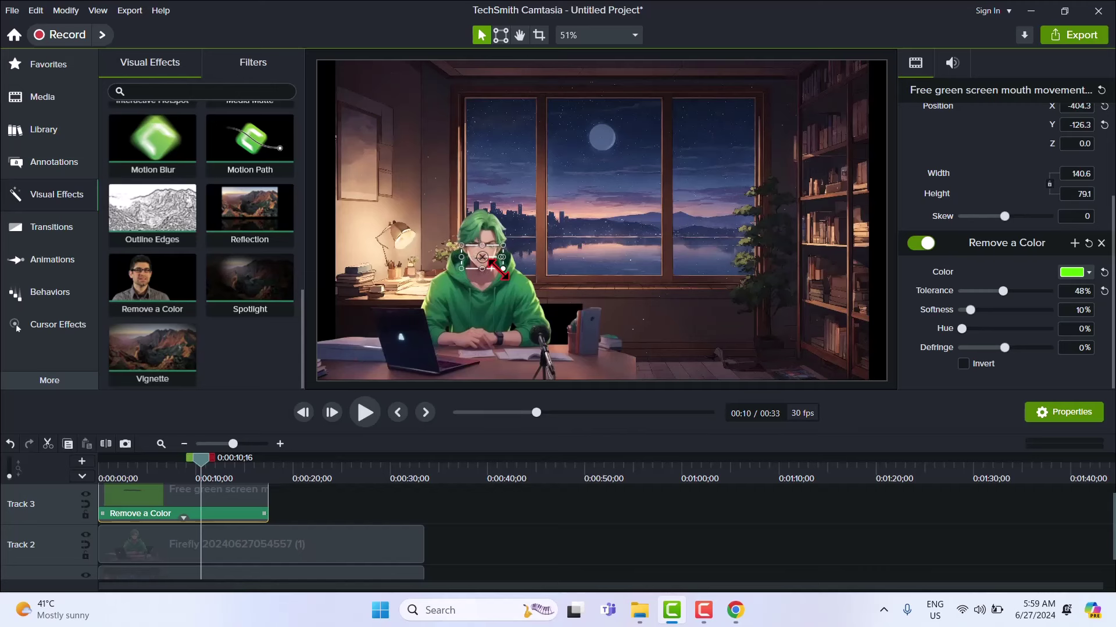
Play the timeline from the start to check how the mouth animation fits the character
left_click(353, 558)
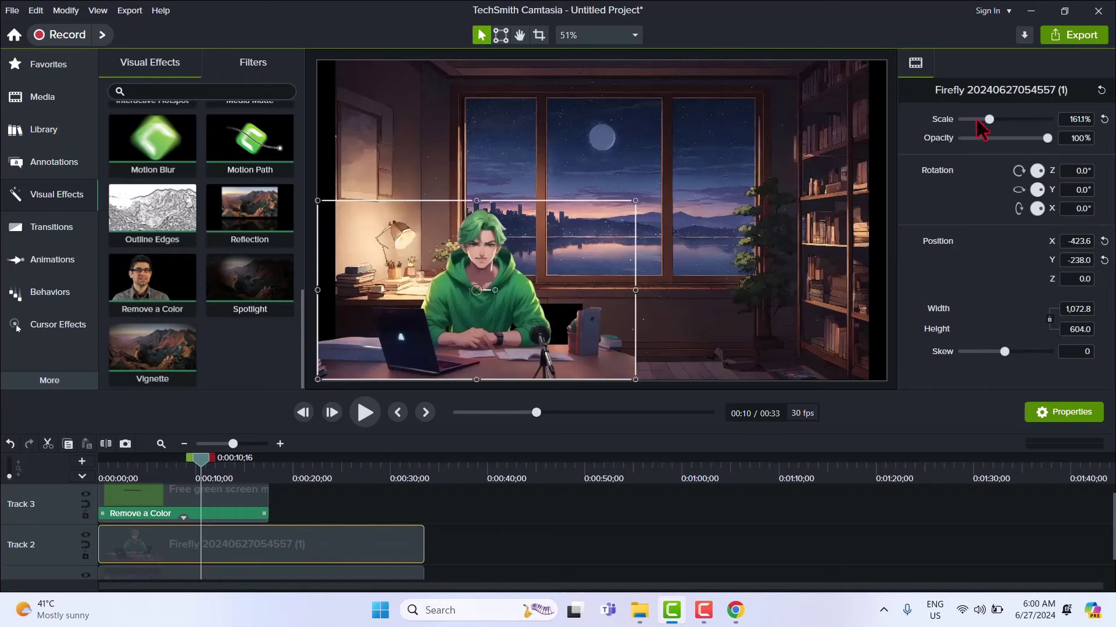
mouse_move(990, 119)
left_mouse_down()
mouse_move(1047, 120)
mouse_move(985, 129)
left_mouse_up()
left_click_drag(203, 470, 29, 478)
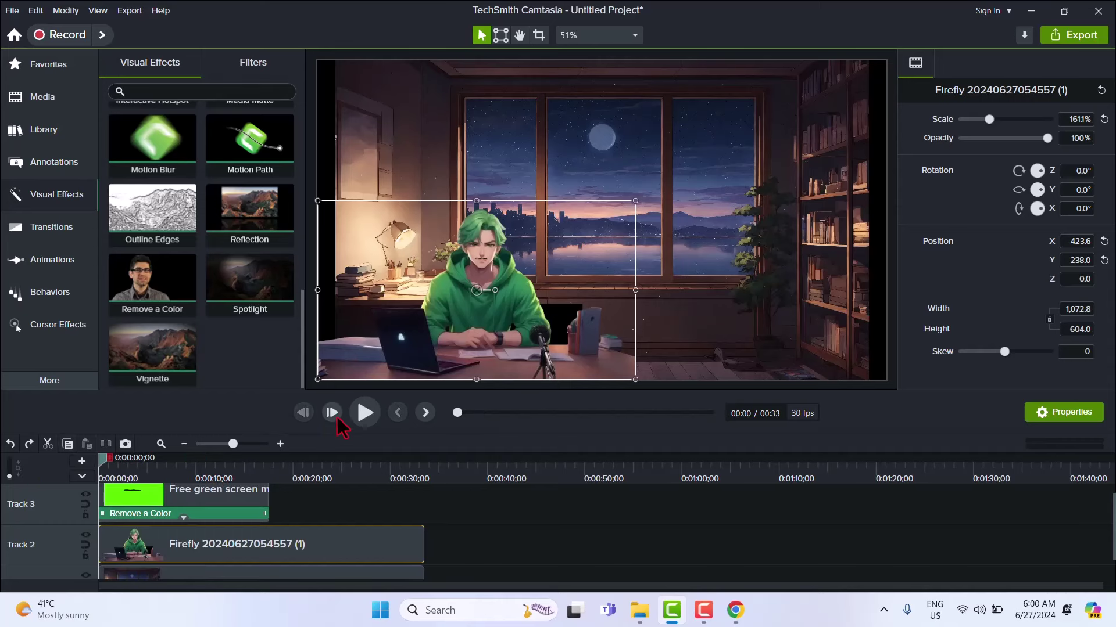
left_click_drag(354, 393, 356, 400)
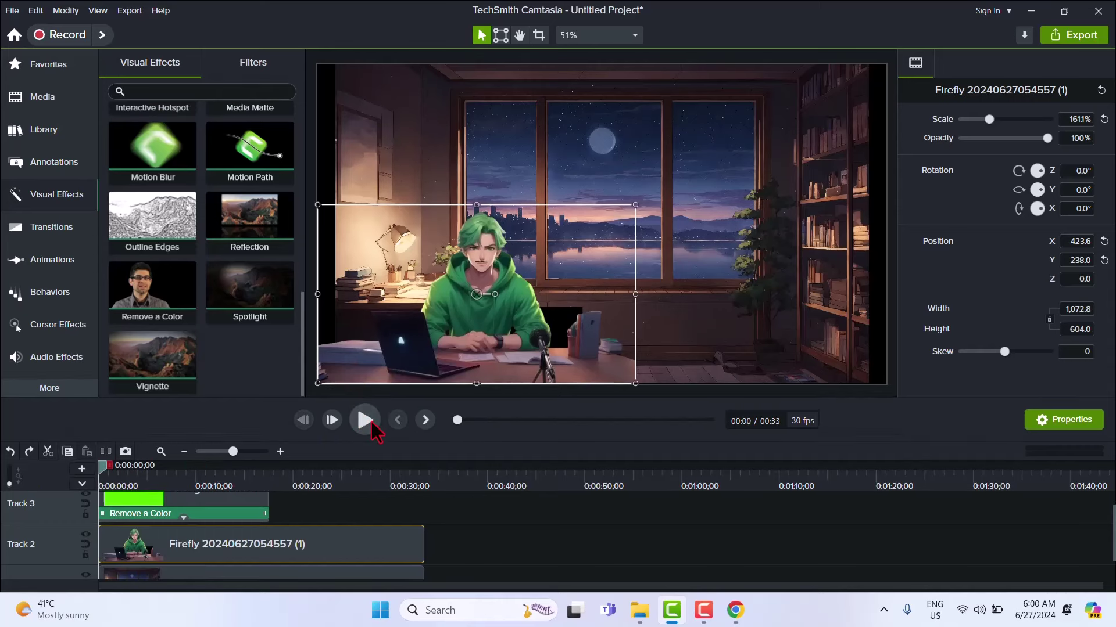
left_click(373, 429)
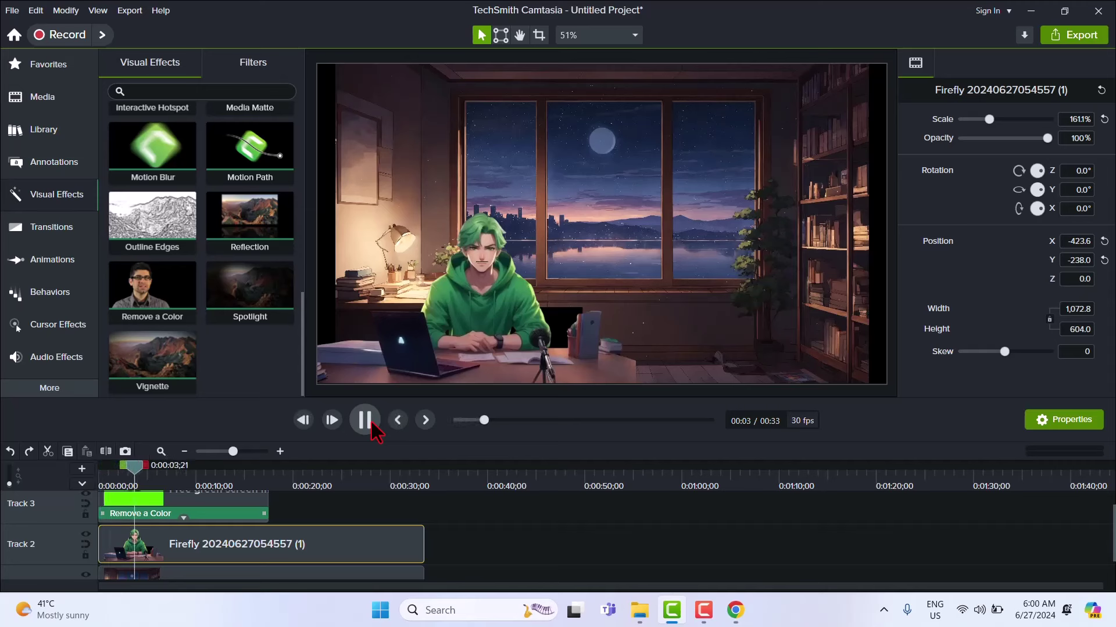
left_click(374, 429)
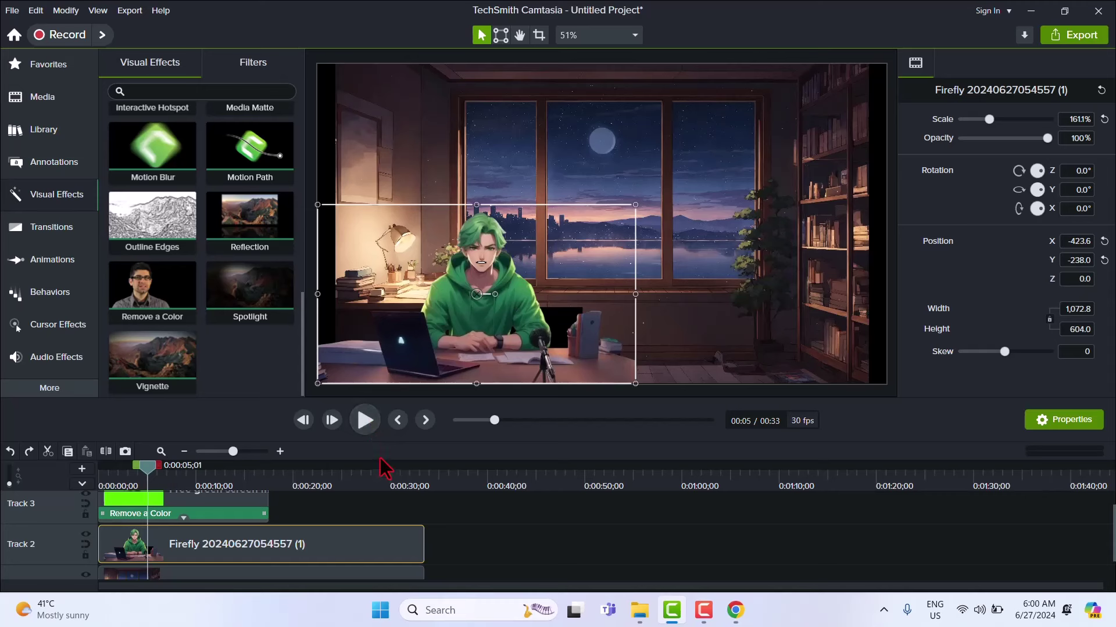
Collapse the mouth clip's effect bar and nudge the clip down to Y -130.2, checking the fit with a short playback
left_click(319, 491)
left_click(250, 514)
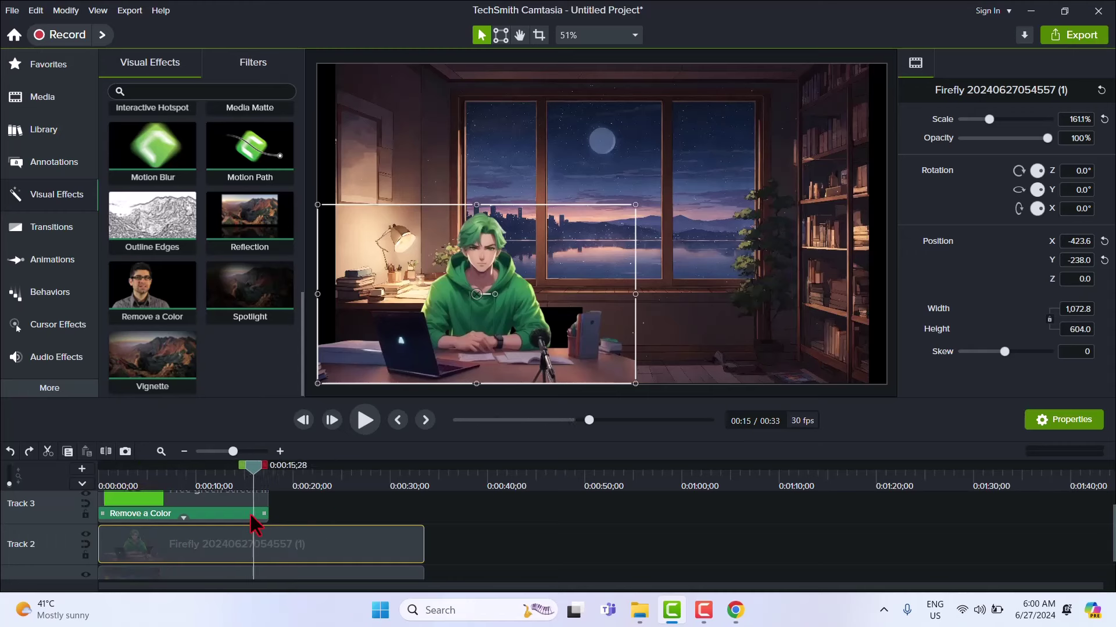
left_click(298, 502)
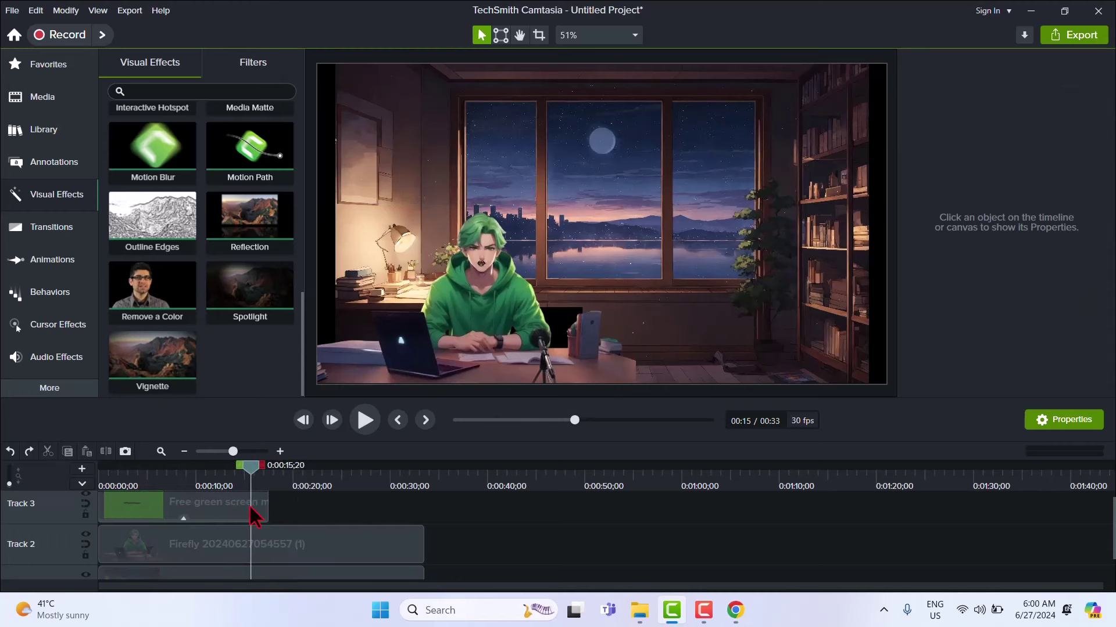
left_click(250, 508)
left_click(307, 515)
left_click(255, 517)
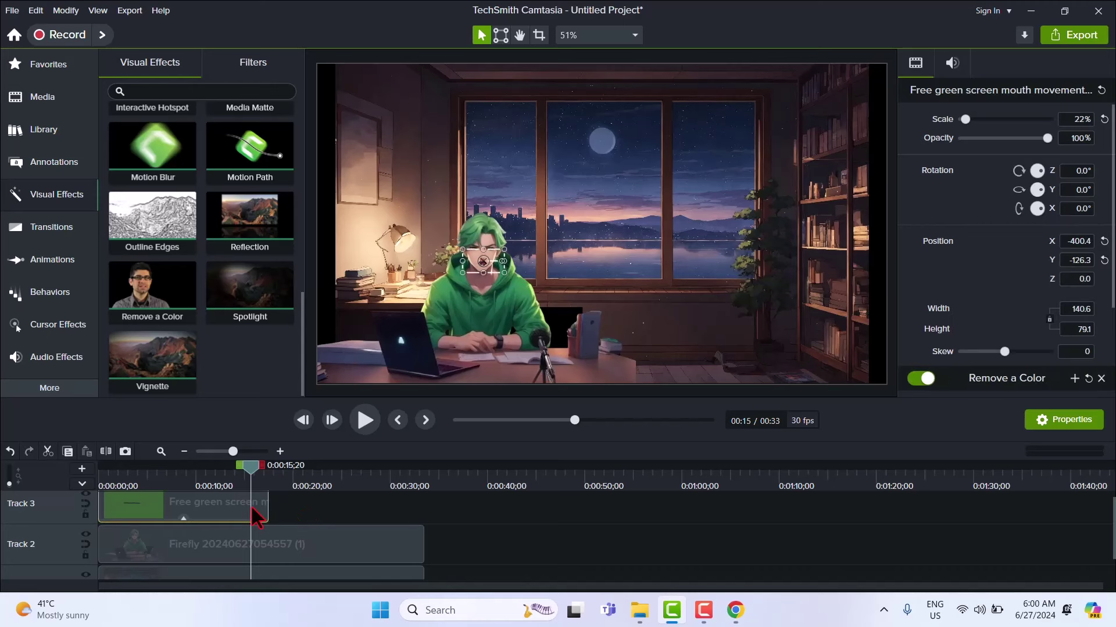
key("Down")
key("Down")
left_click(365, 420)
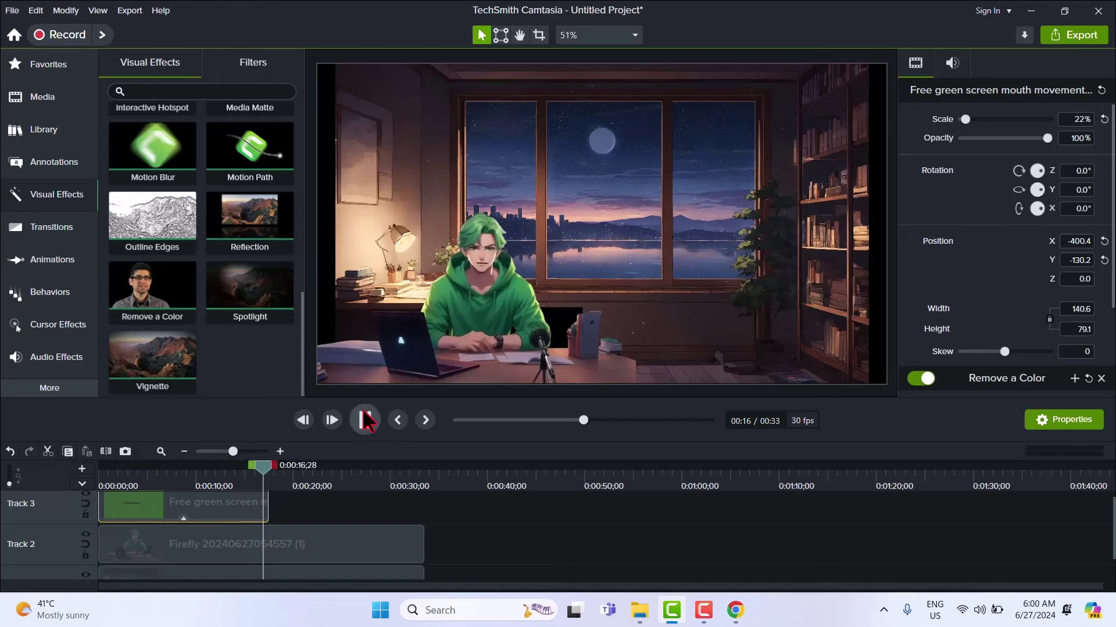
key("space")
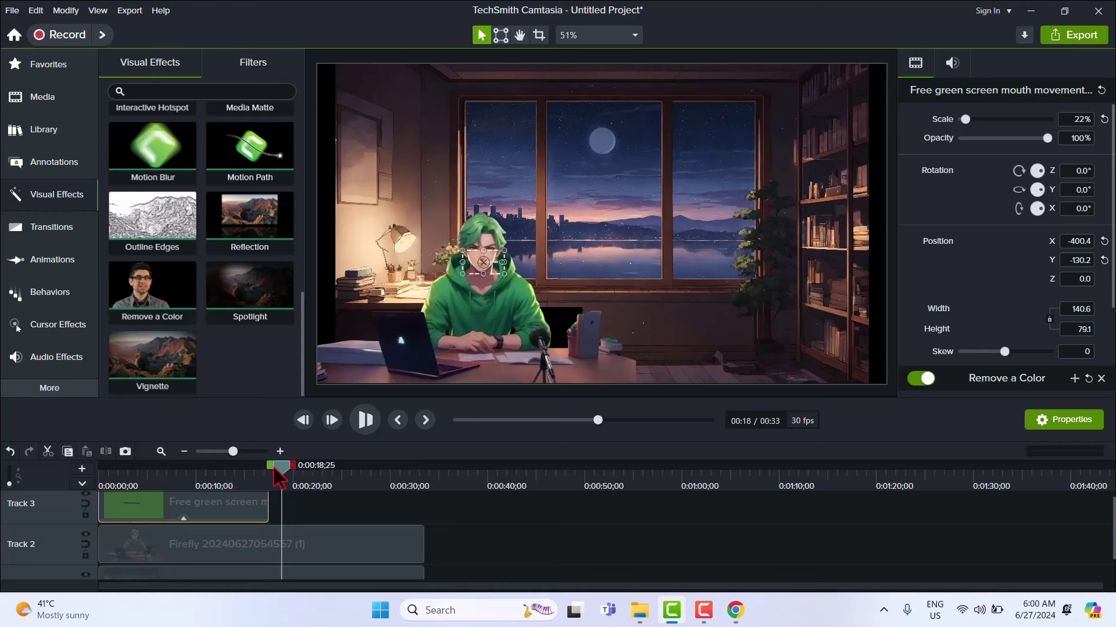
Play from the start to 2;23, split the Track 3 mouth clip there and delete the part before the cut
left_click_drag(258, 468, 72, 501)
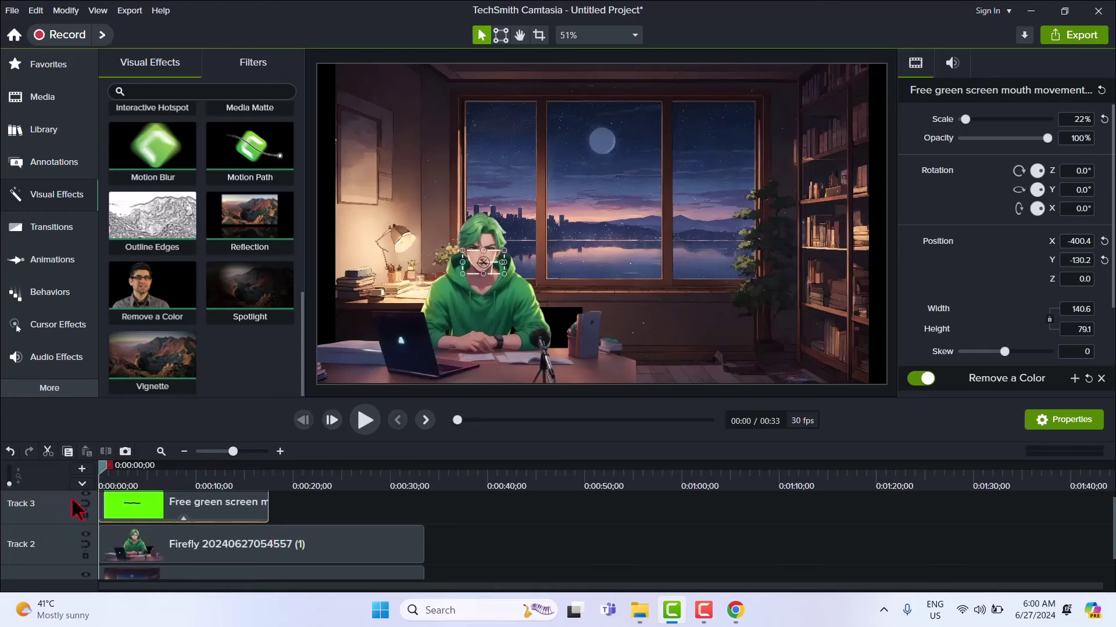
key("space")
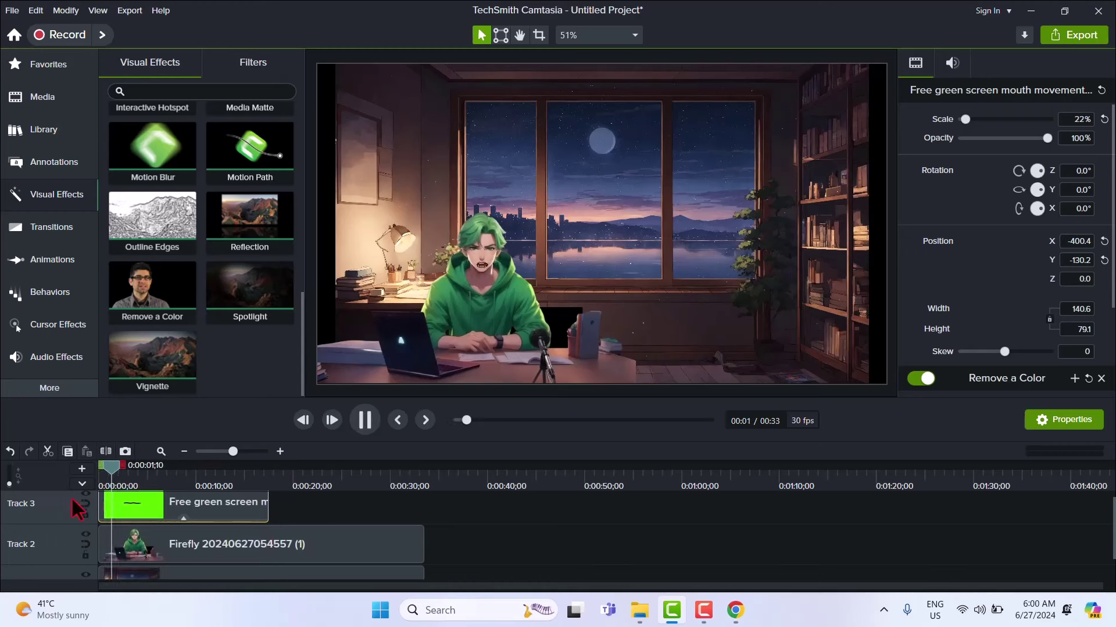
key("space")
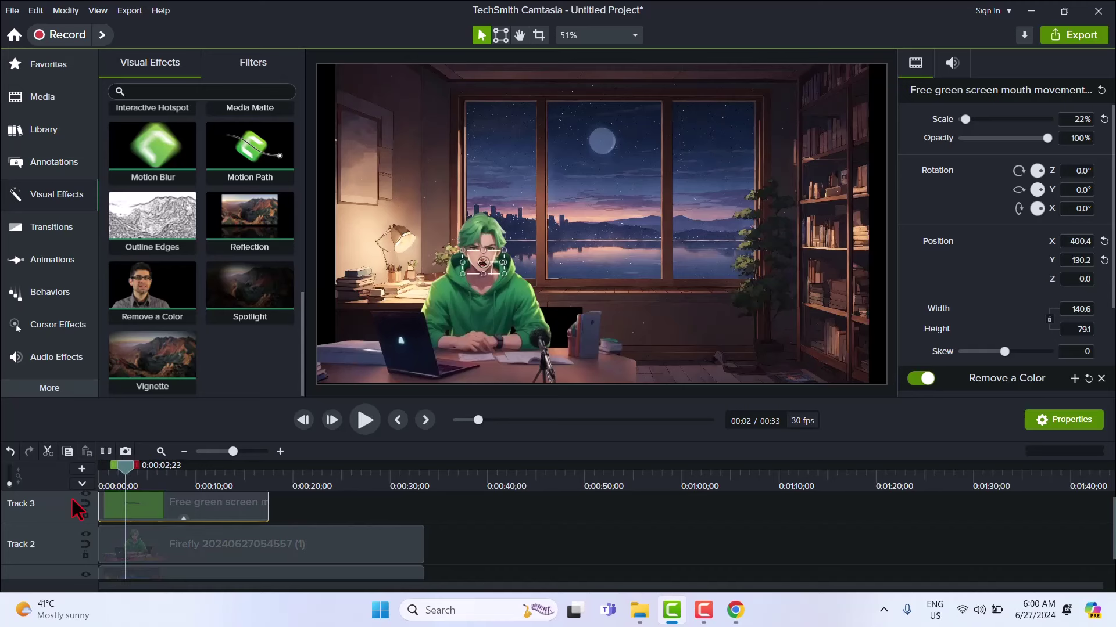
left_click(75, 509)
left_click(120, 510)
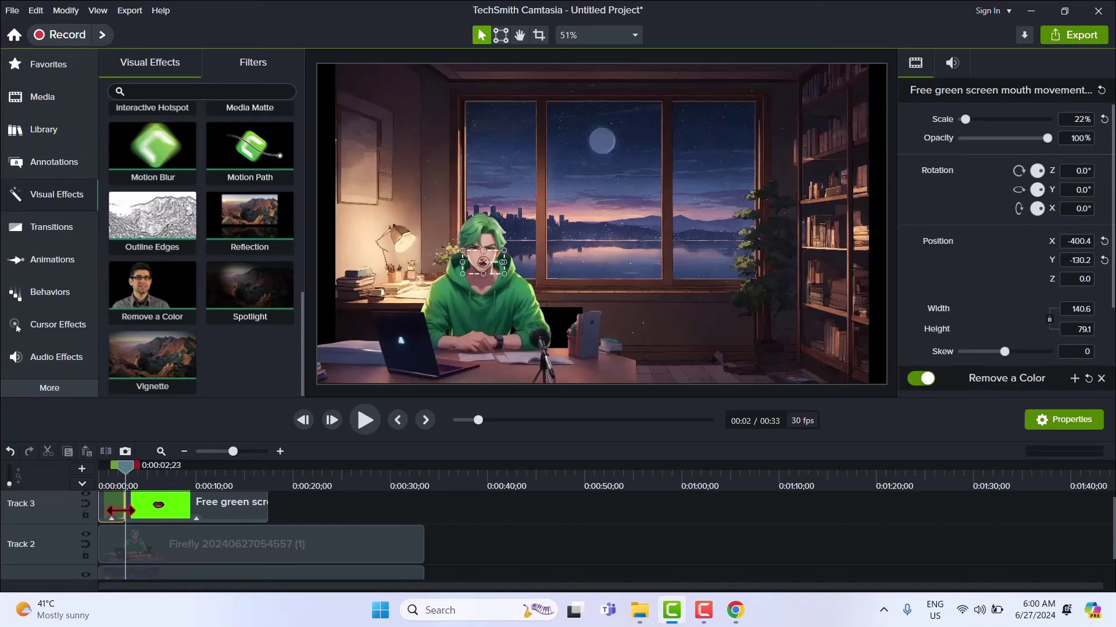
key("Delete")
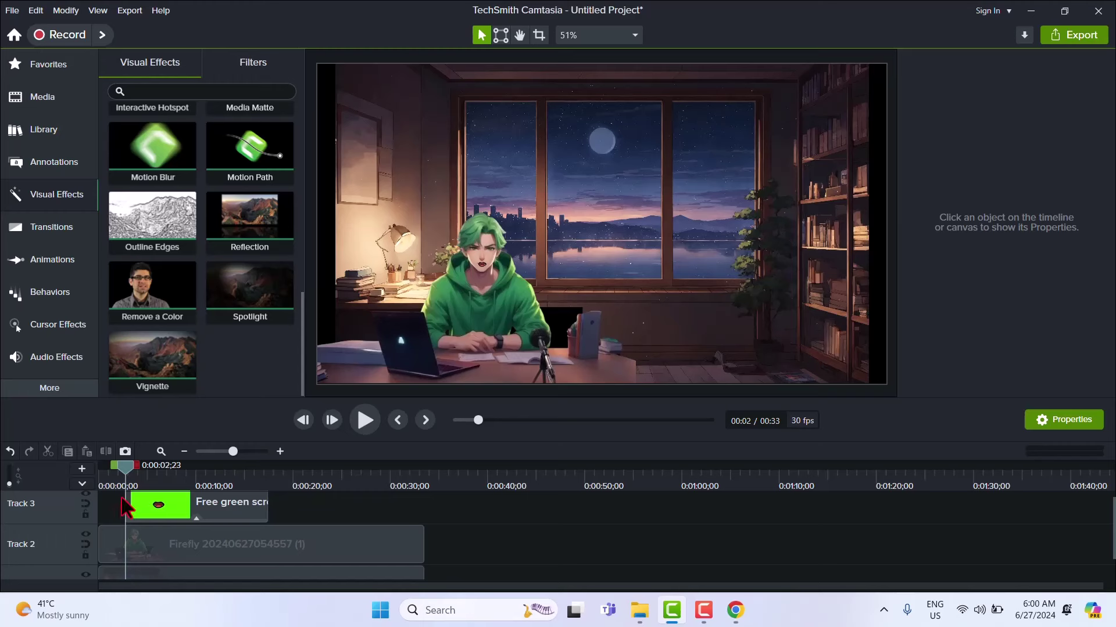
Split the Track 3 mouth clip at 9;21 and delete the part after the cut
left_click_drag(128, 475, 195, 475)
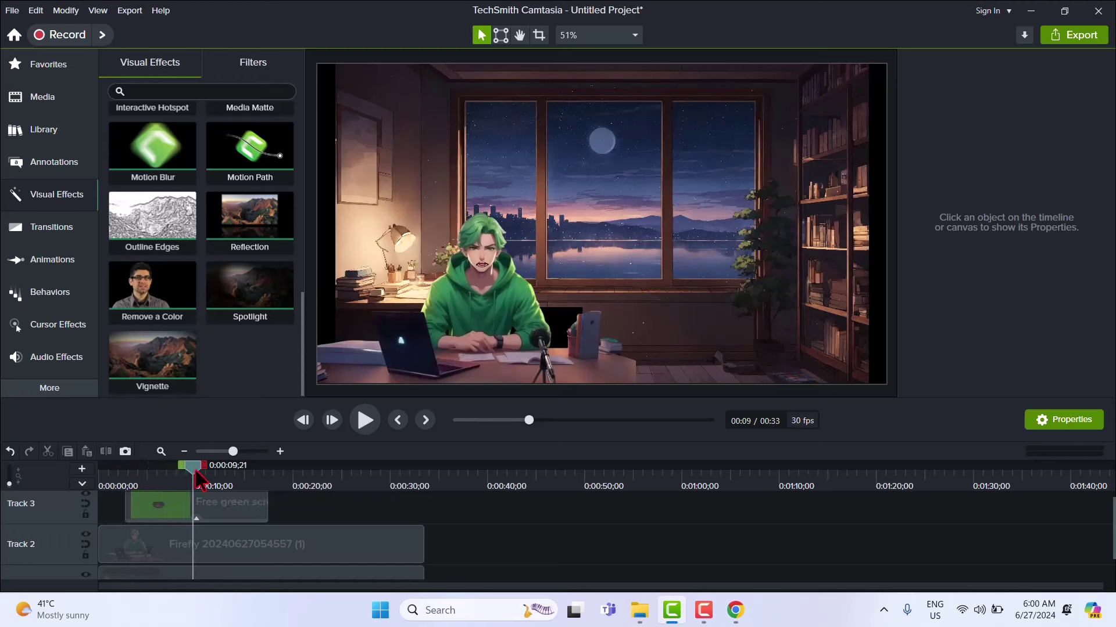
left_click(221, 503)
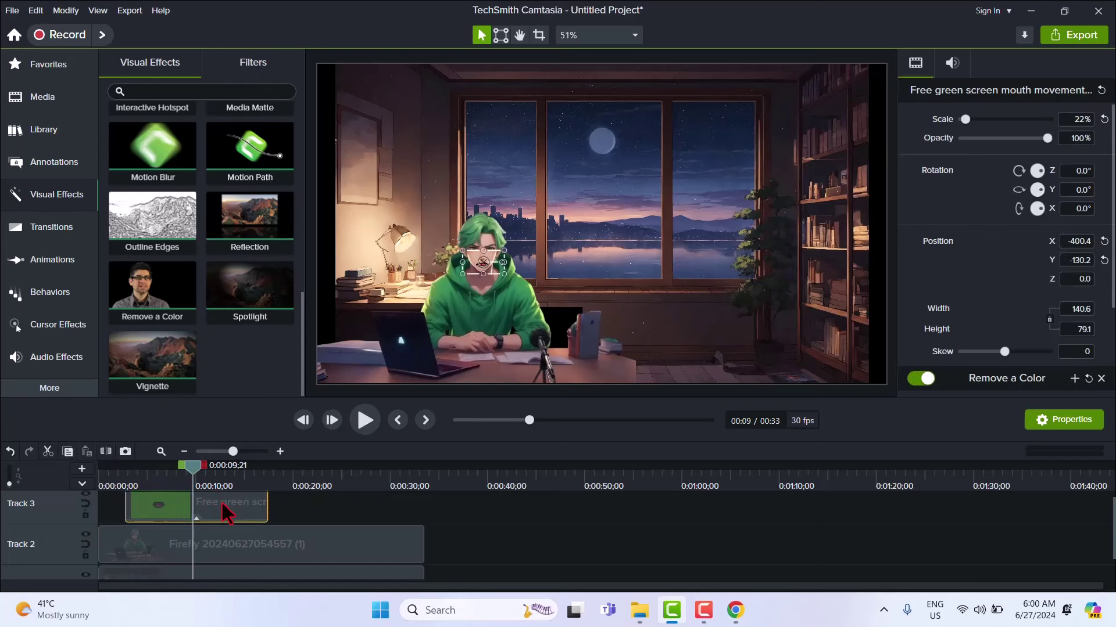
left_click(221, 501)
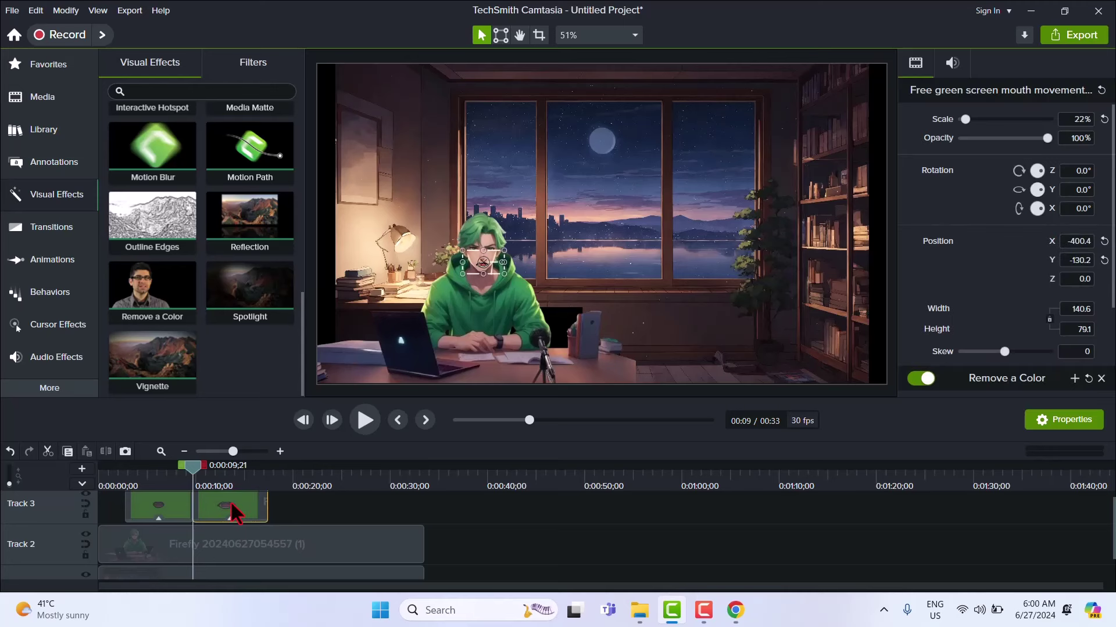
key("Delete")
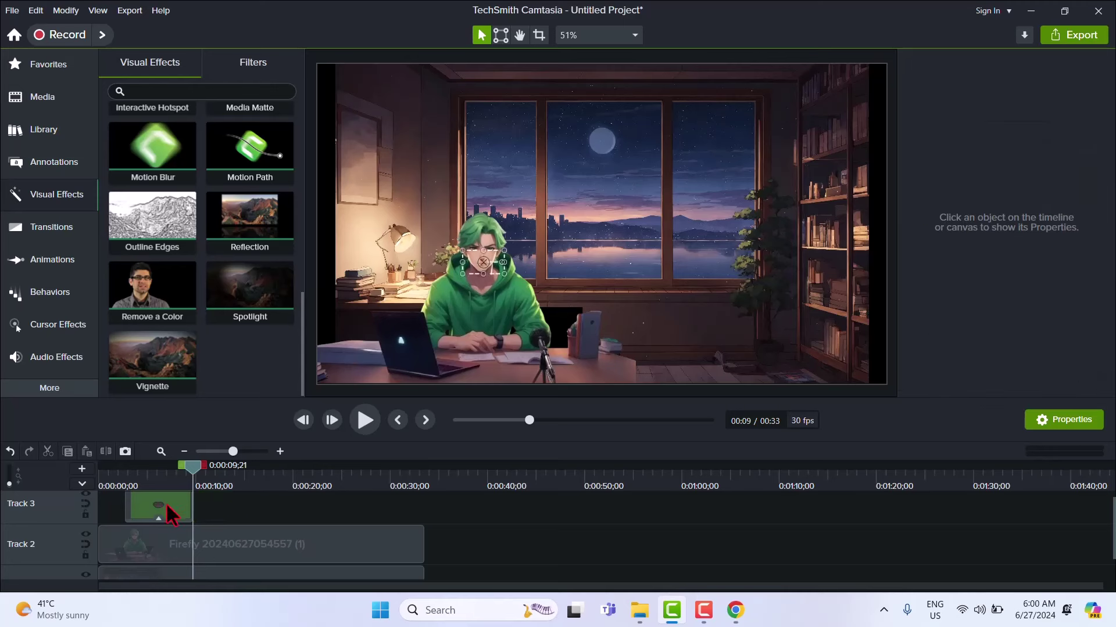
Move the trimmed mouth clip to the start of Track 3 and place a pasted copy directly after it
left_click_drag(166, 503, 133, 517)
key("ctrl+v")
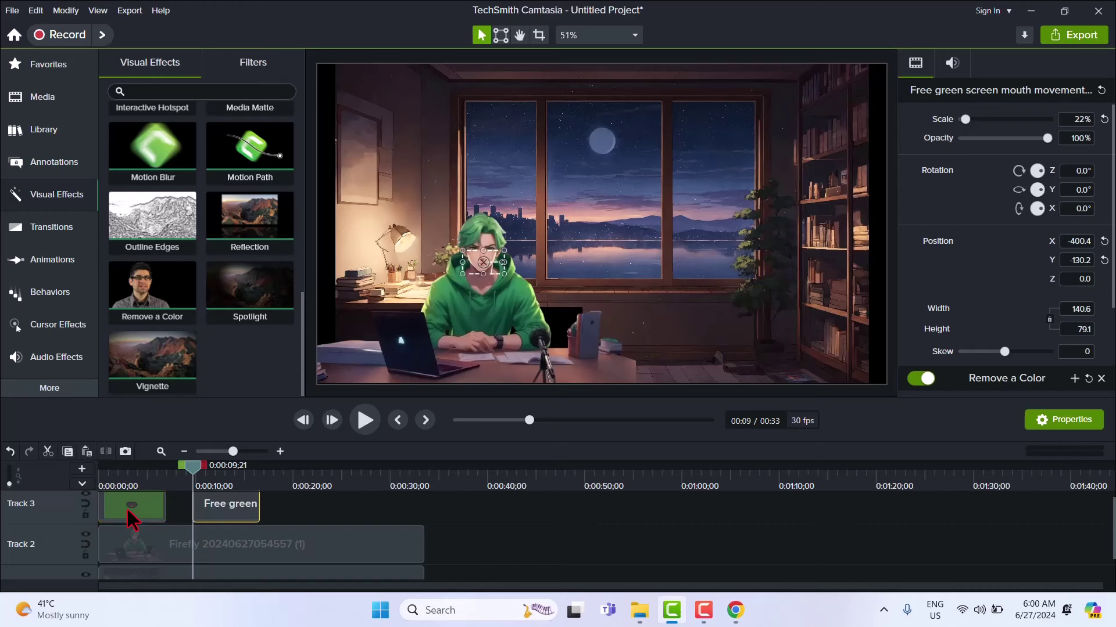
key("ctrl+equal")
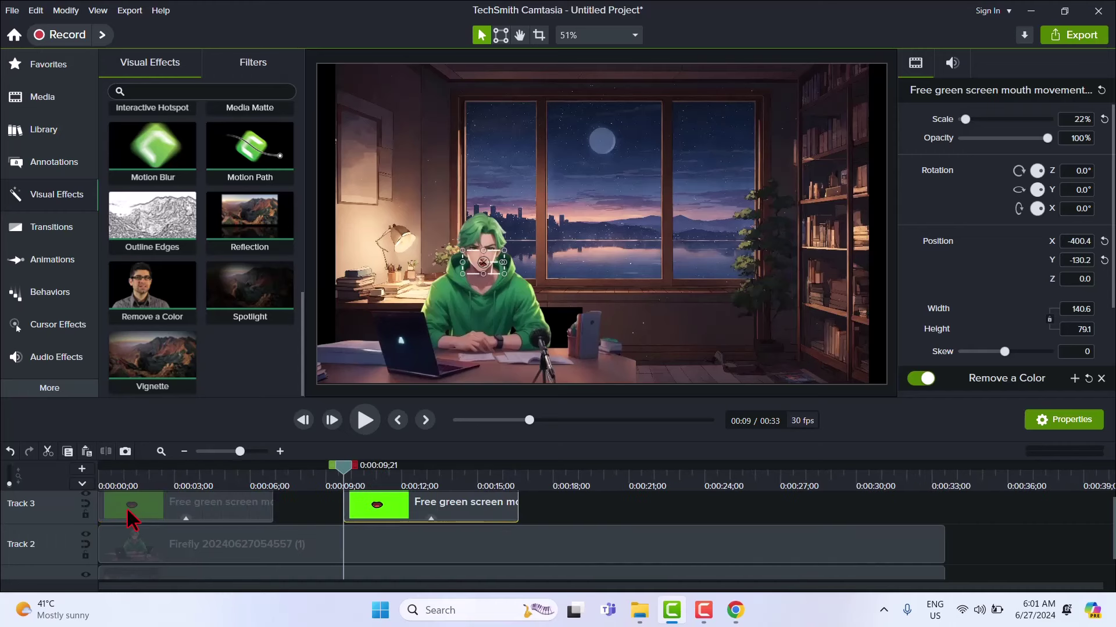
left_click_drag(377, 506, 284, 528)
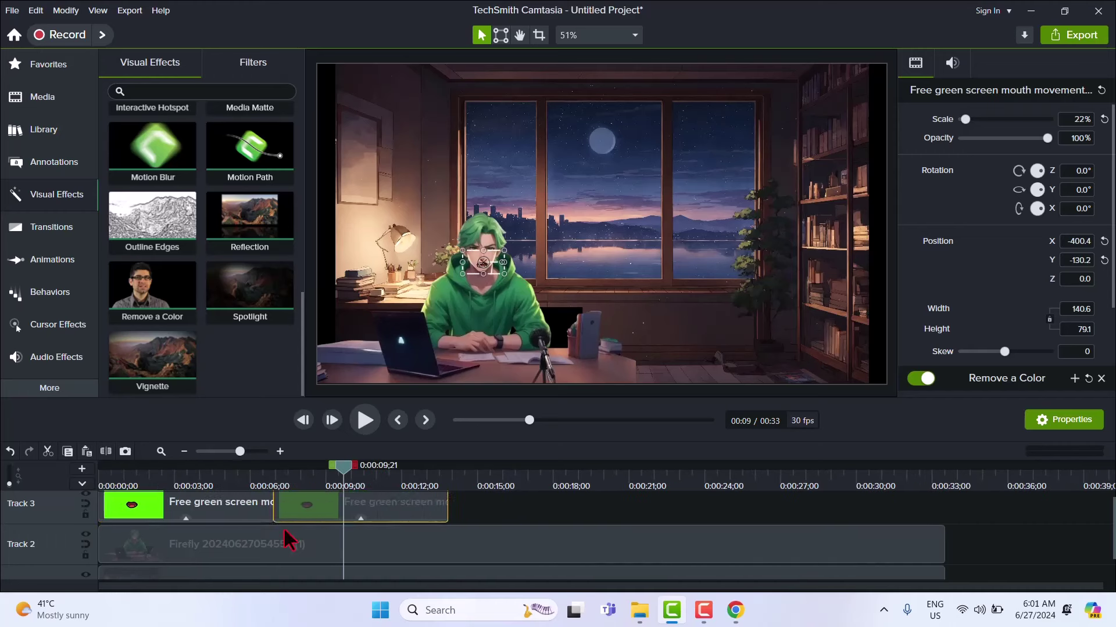
Copy both Track 3 mouth clips together and place the pasted pair directly after the existing ones
left_click(455, 511)
key("ctrl+a")
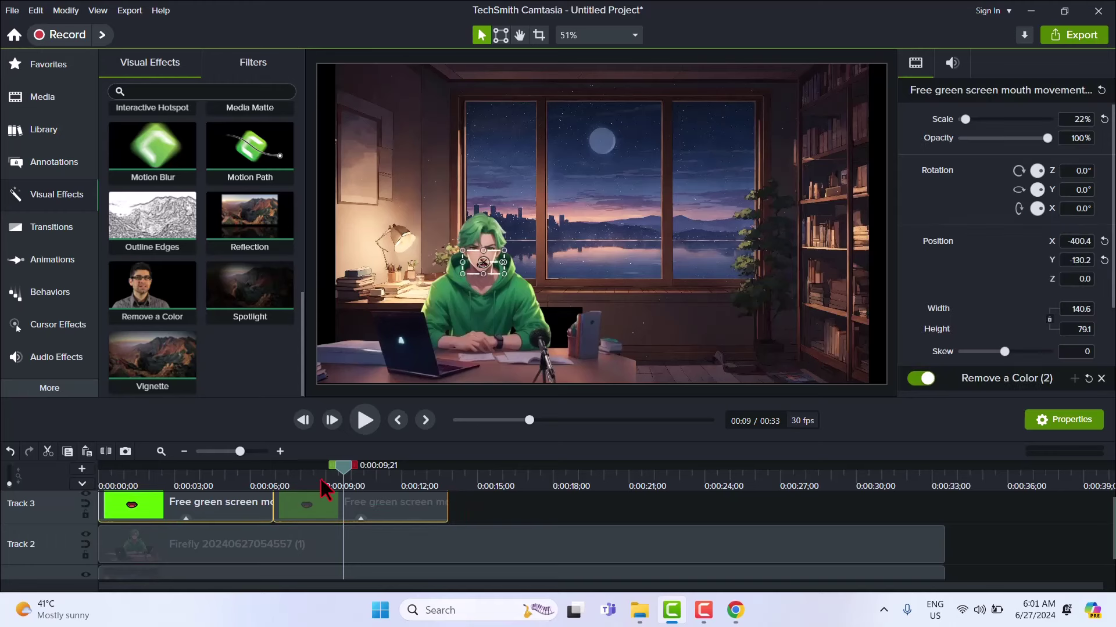
left_click_drag(349, 480, 448, 500)
key("ctrl+v")
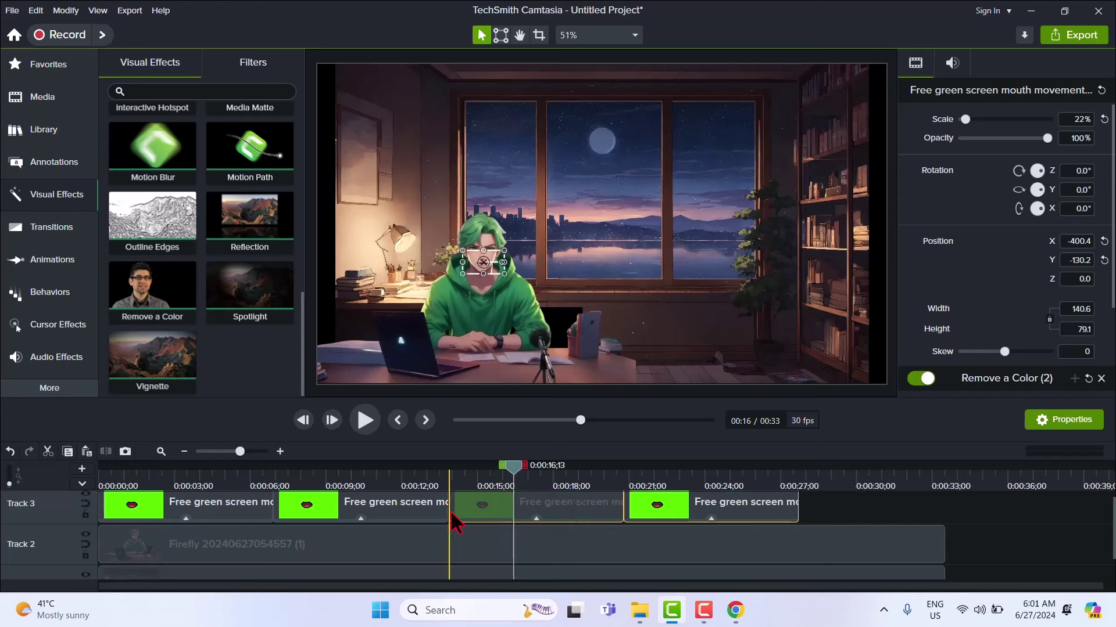
scroll(448, 500, "up", 3, "ctrl")
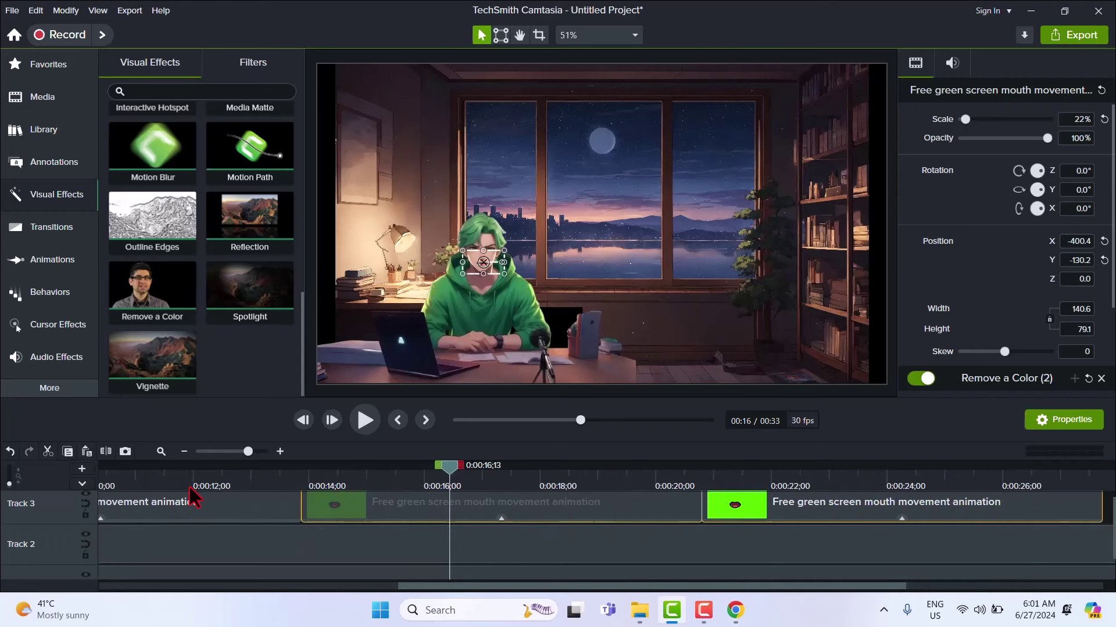
left_click(161, 452)
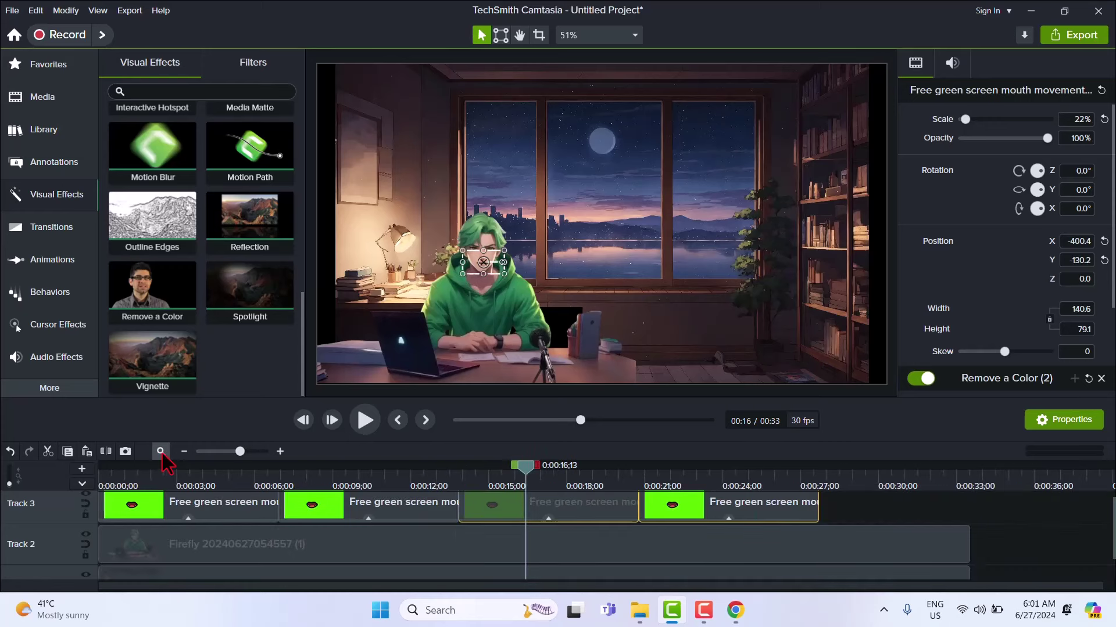
left_click(221, 452)
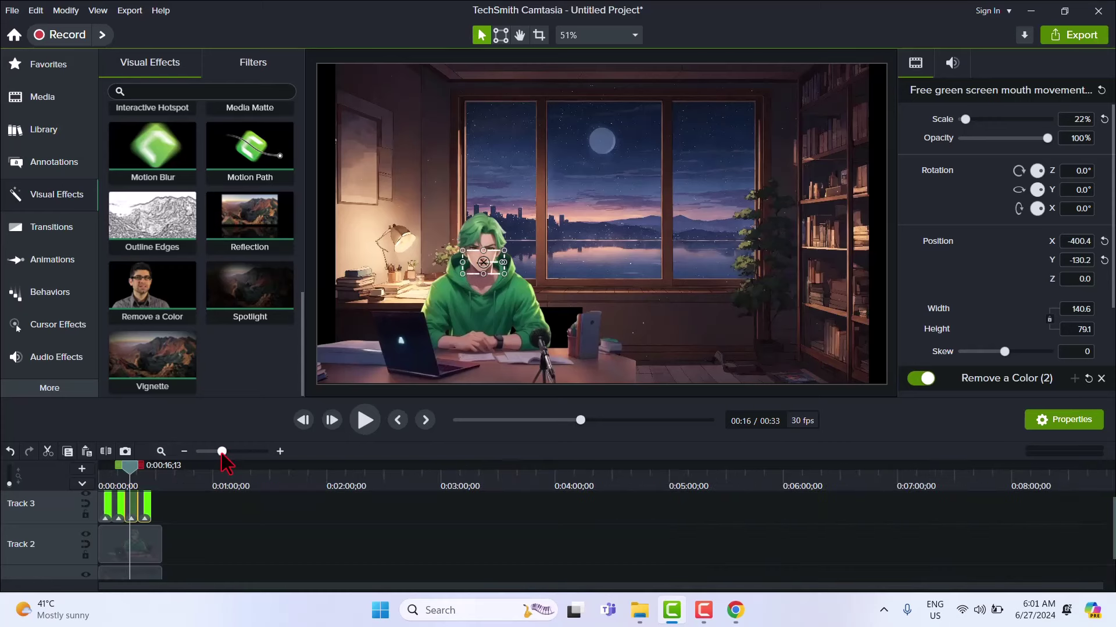
Copy all four Track 3 mouth clips and place the pasted set directly after the existing ones on Track 3
left_click(164, 514)
left_click(110, 506)
key("ctrl+v")
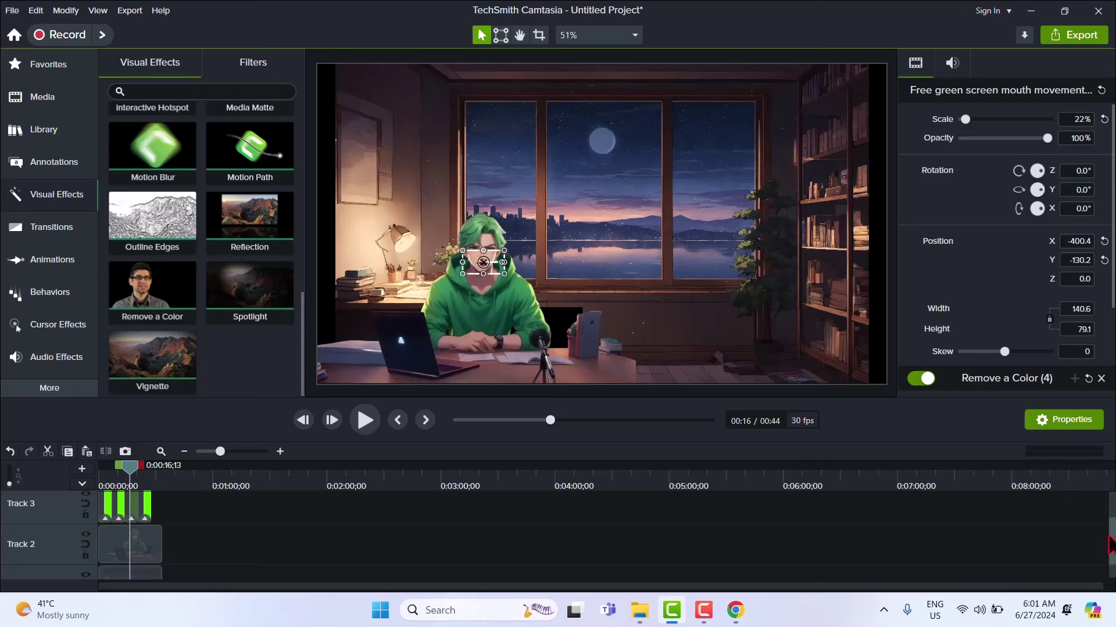
scroll(1112, 545, "up", 2)
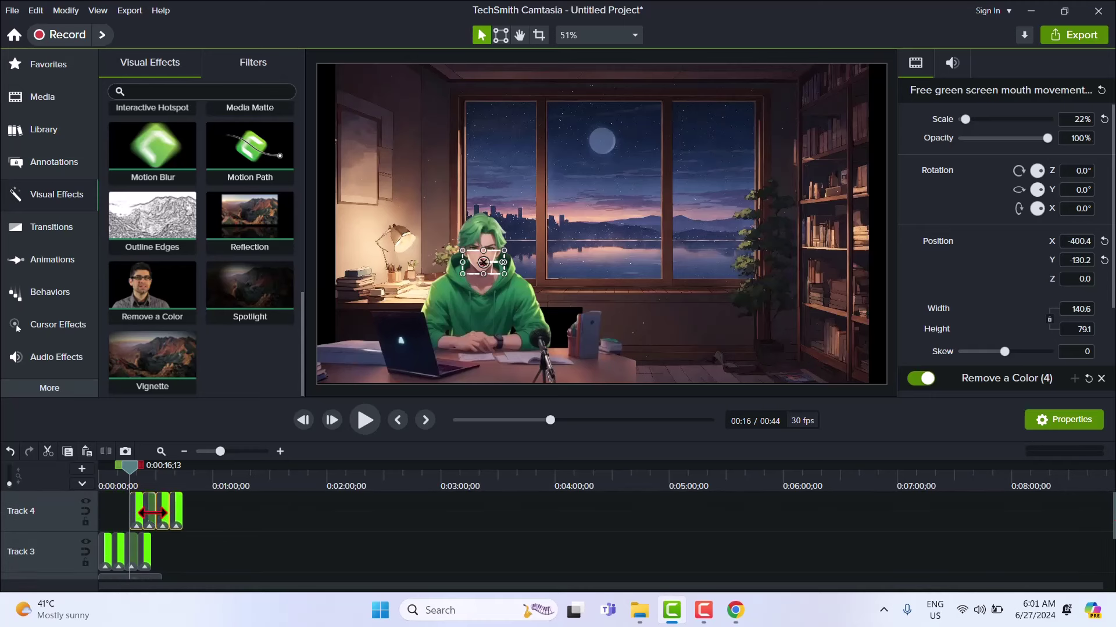
mouse_move(150, 517)
left_mouse_down()
mouse_move(194, 552)
mouse_move(157, 535)
left_mouse_up()
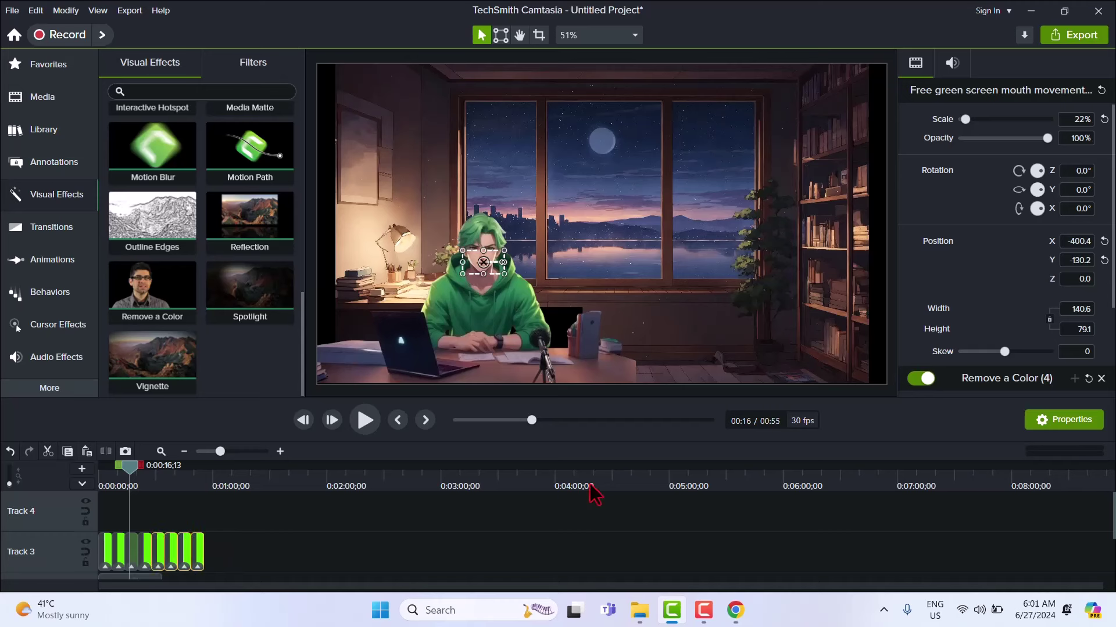
Extend the Firefly clip on Track 2 and the cozy study room clip on Track 1 to the end of the mouth clips
left_click_drag(1111, 514, 1106, 549)
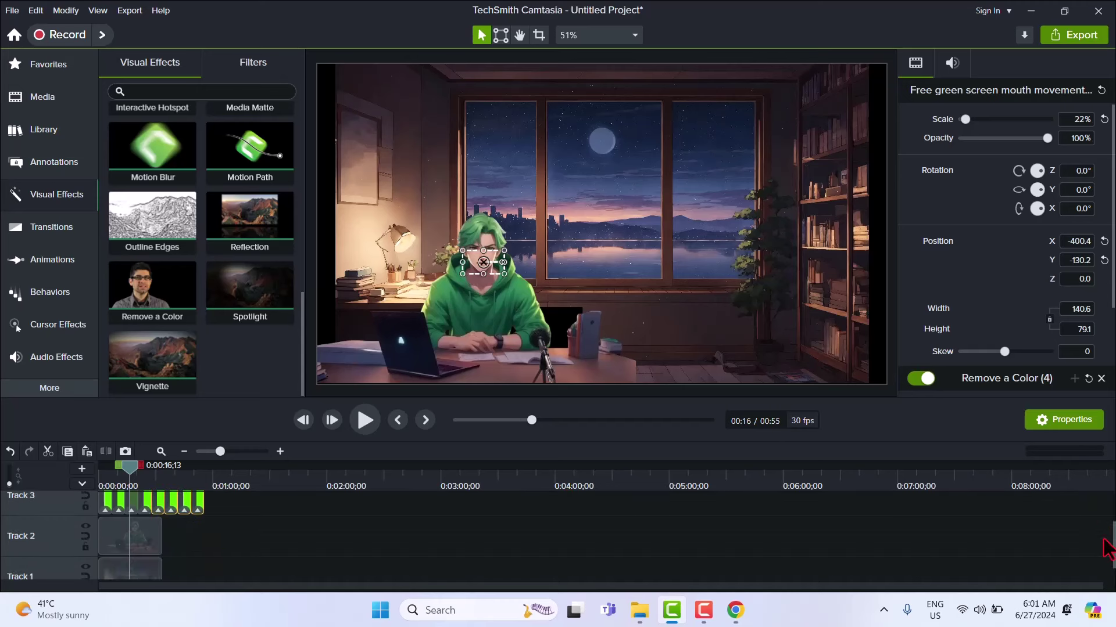
left_click_drag(174, 530, 204, 547)
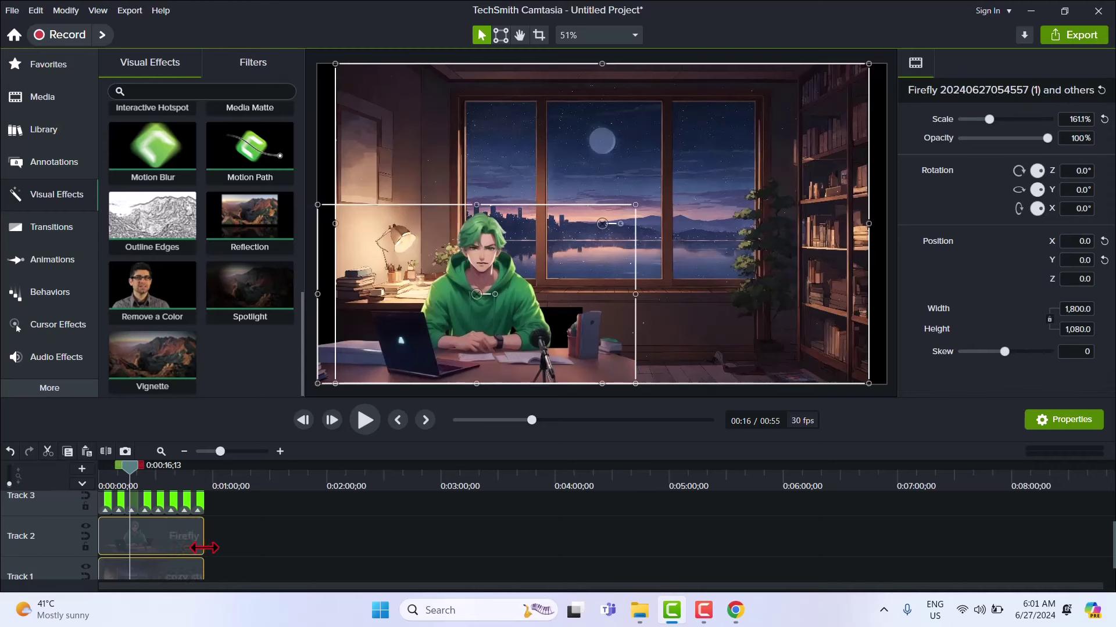
left_click(233, 540)
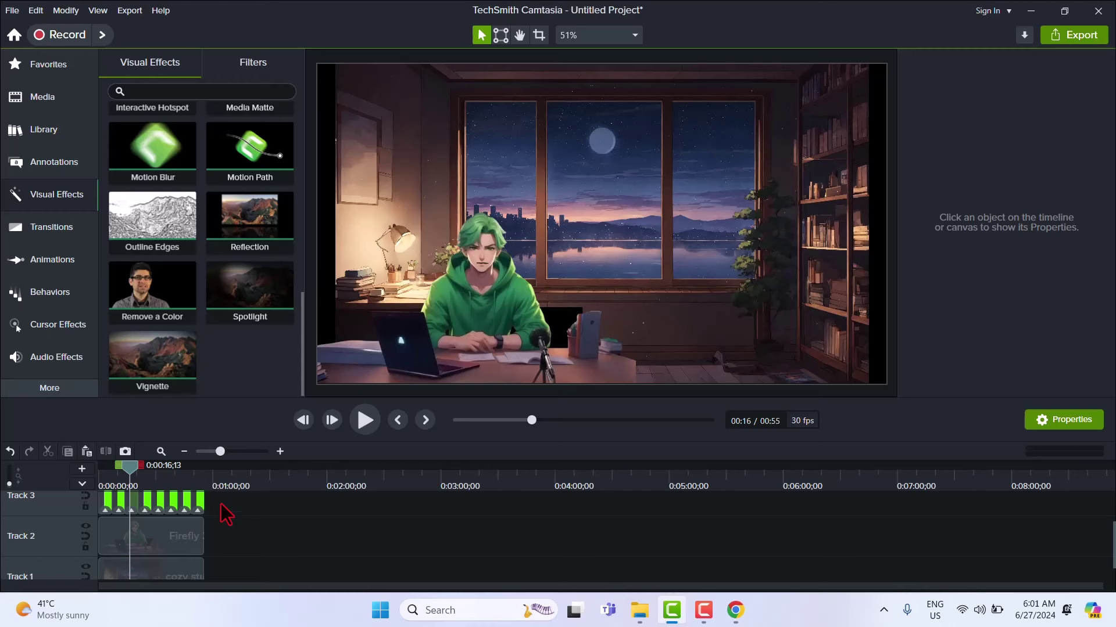
Group all the mouth clips with the Firefly character clip and move the group on the canvas to X -396.5, Y -234.1
left_click_drag(221, 504, 106, 538)
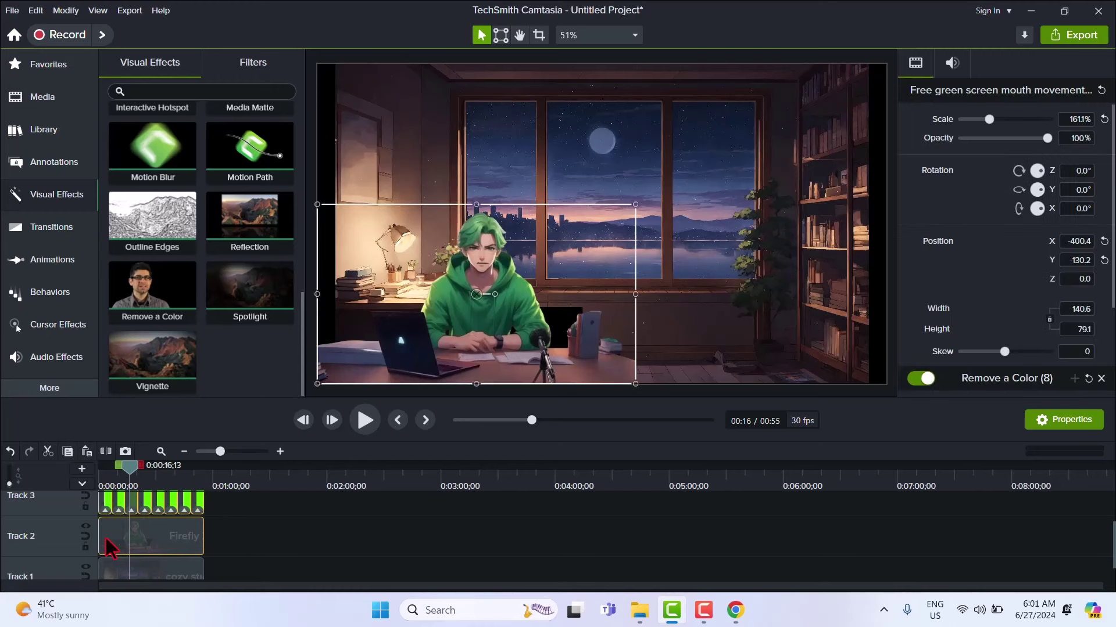
key("ctrl+g")
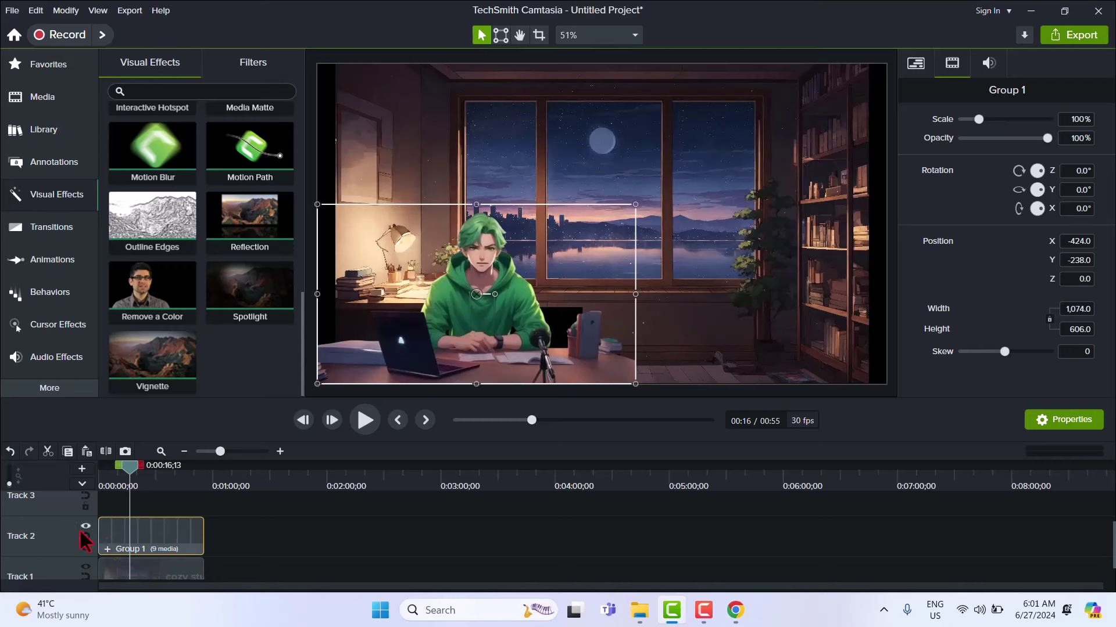
left_click_drag(616, 330, 678, 331)
left_click_drag(634, 330, 615, 329)
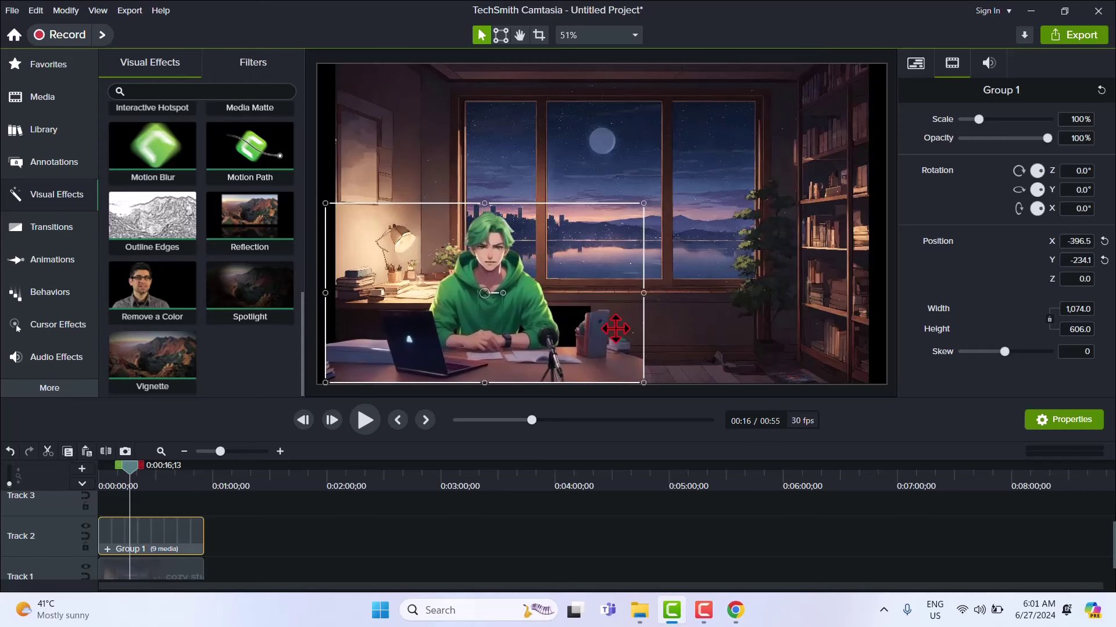
left_click(340, 534)
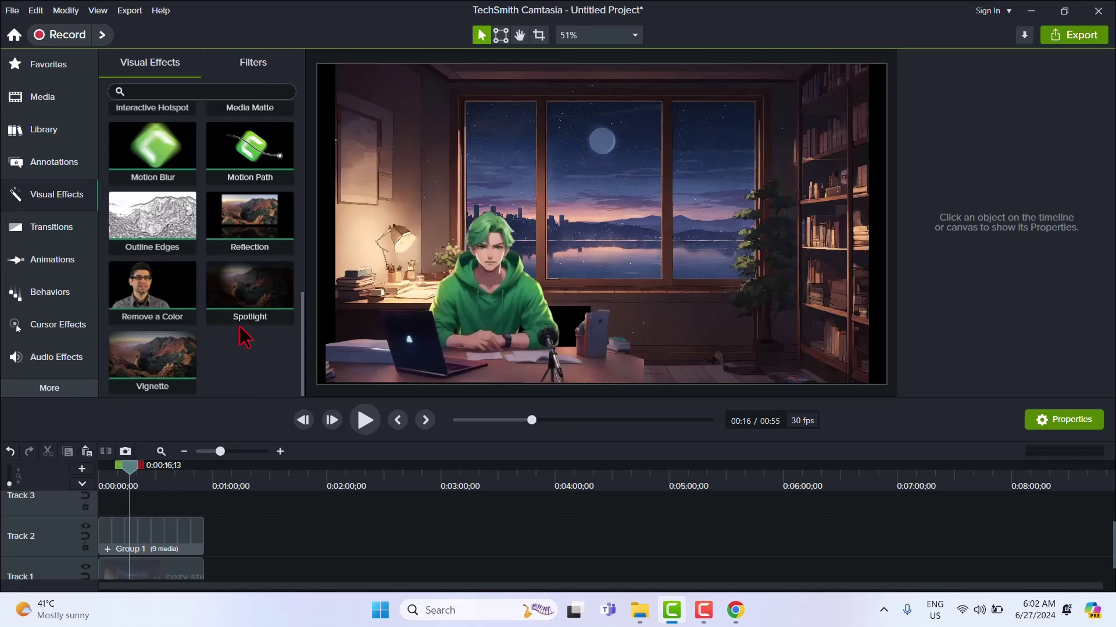
Import the yg84kp video from the Meterial For AI folder in Downloads into the Media Bin
left_click(24, 109)
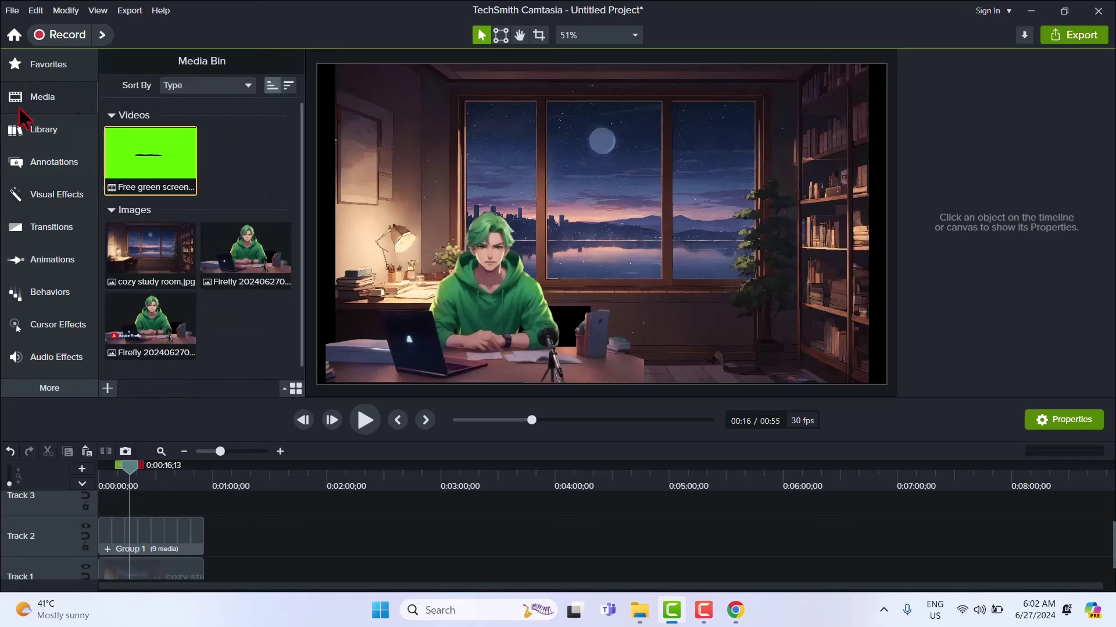
double_click(252, 336)
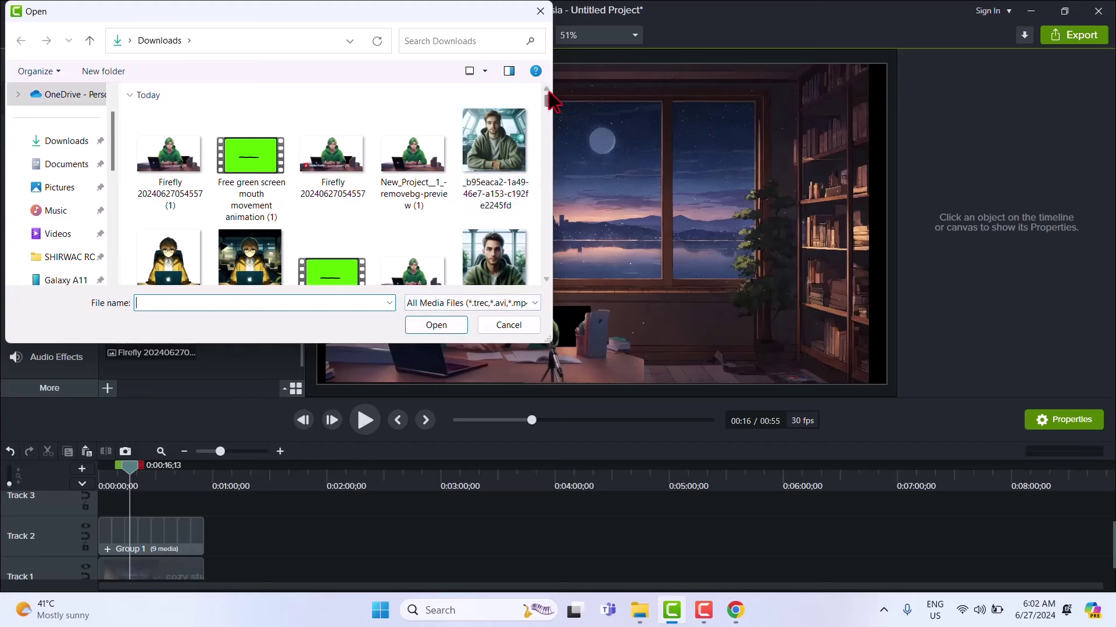
mouse_move(547, 101)
left_mouse_down()
mouse_move(549, 119)
mouse_move(548, 108)
left_mouse_up()
double_click(158, 194)
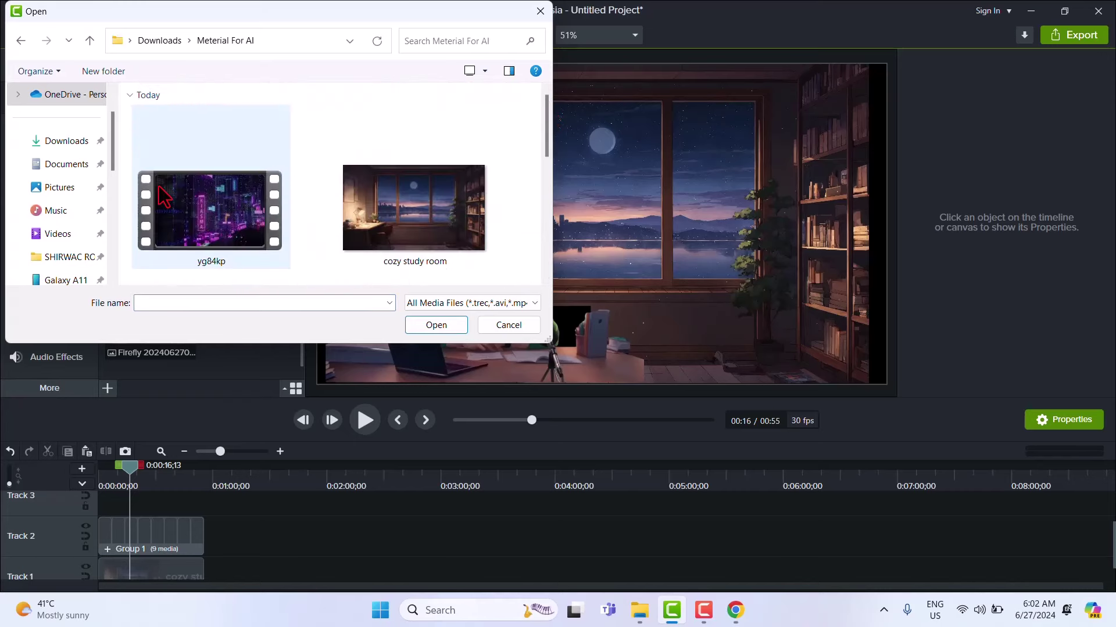
double_click(194, 196)
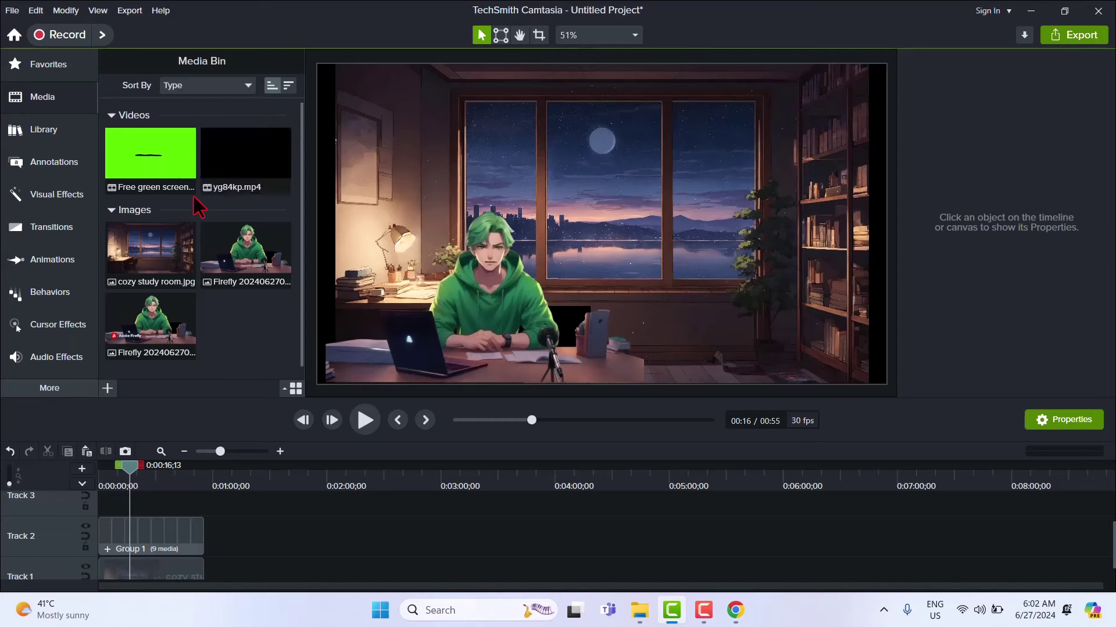
Add the yg84kp video to the timeline with its end shortened, stacked on Track 2 above the cozy study room clip beyond Group 1
left_click_drag(225, 152, 330, 559)
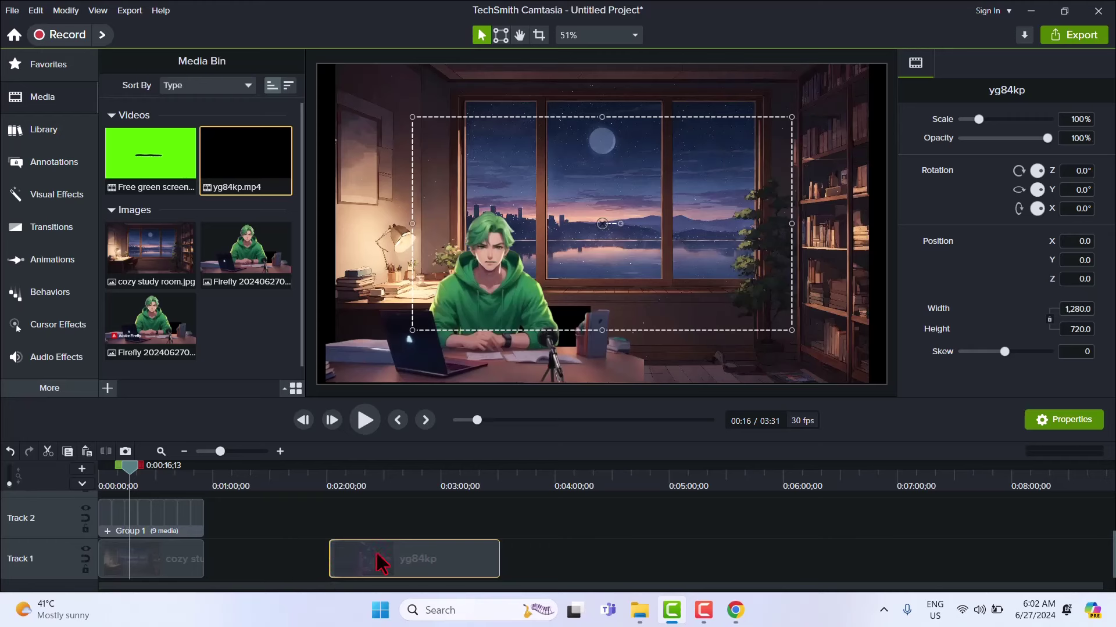
left_click_drag(501, 551, 450, 552)
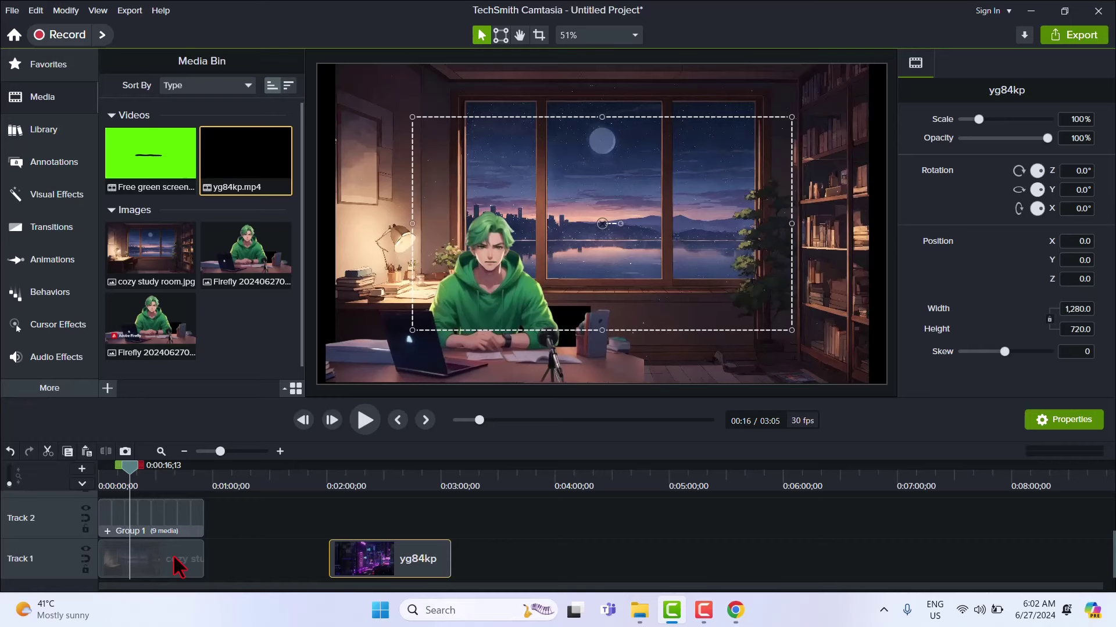
left_click_drag(176, 566, 283, 529)
At 1:13;27, scale the yg84kp video to 42.3% and place it over the upper part of the middle window pane
left_click_drag(132, 467, 241, 476)
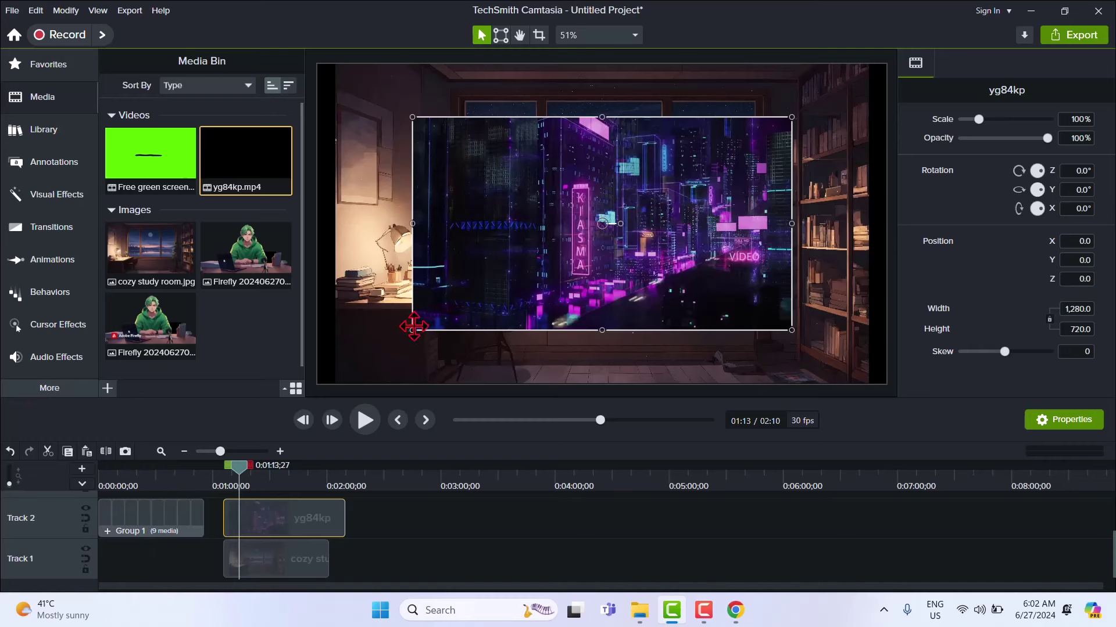
left_click_drag(413, 330, 581, 170)
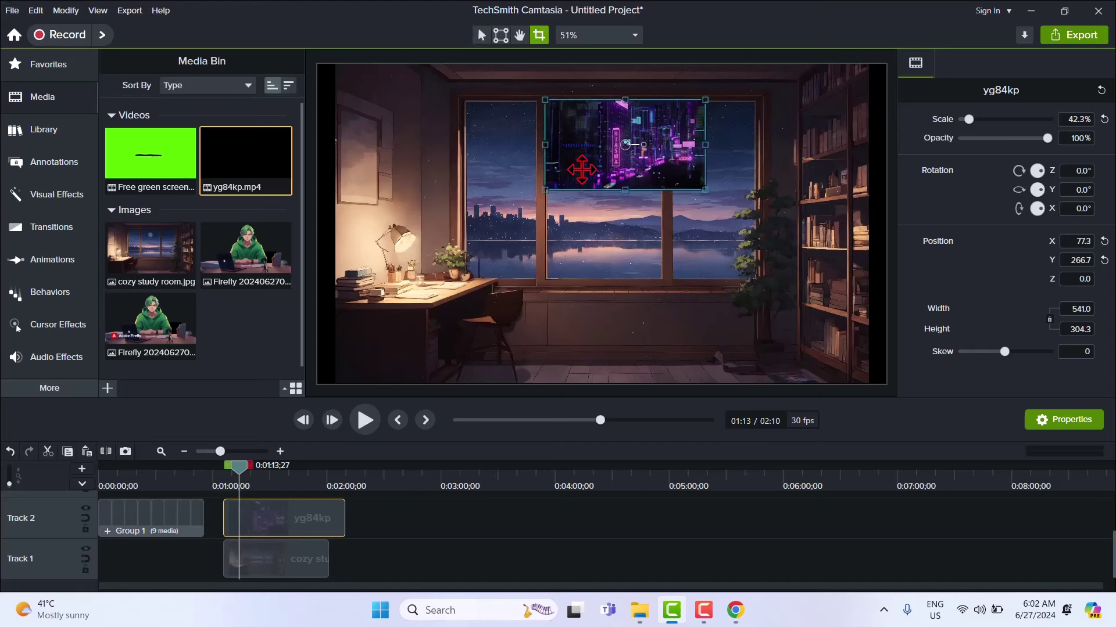
key("alt")
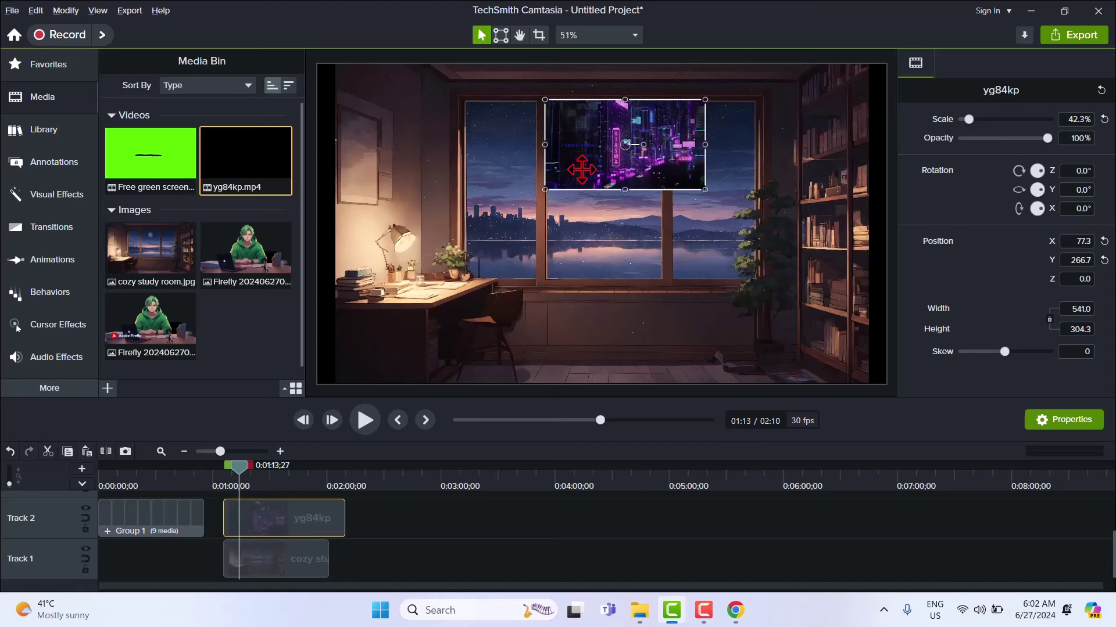
key("alt")
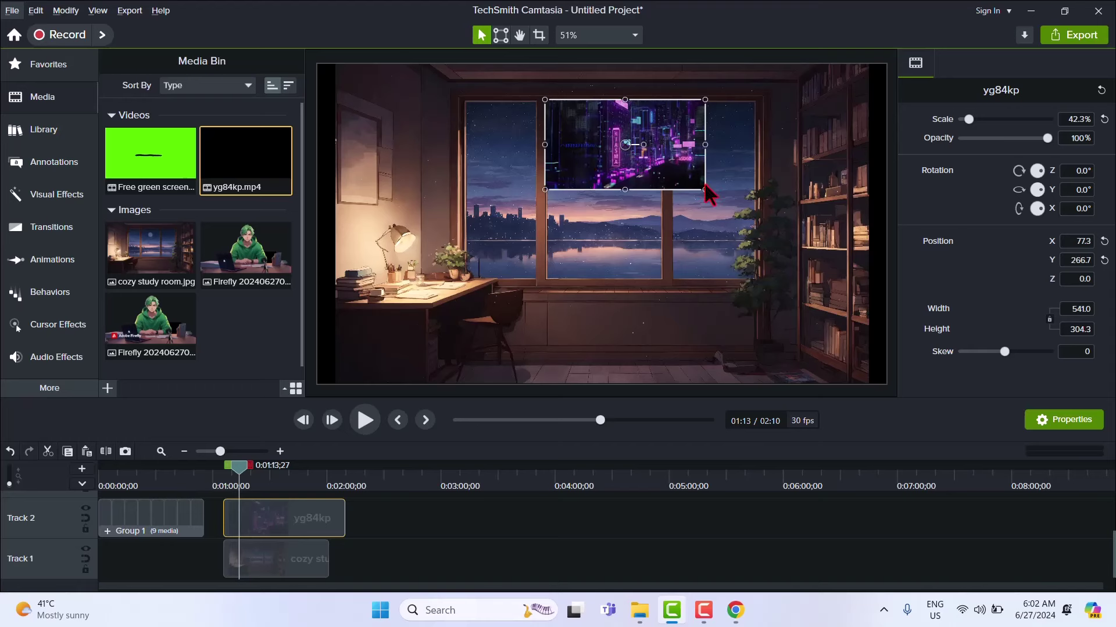
key("alt")
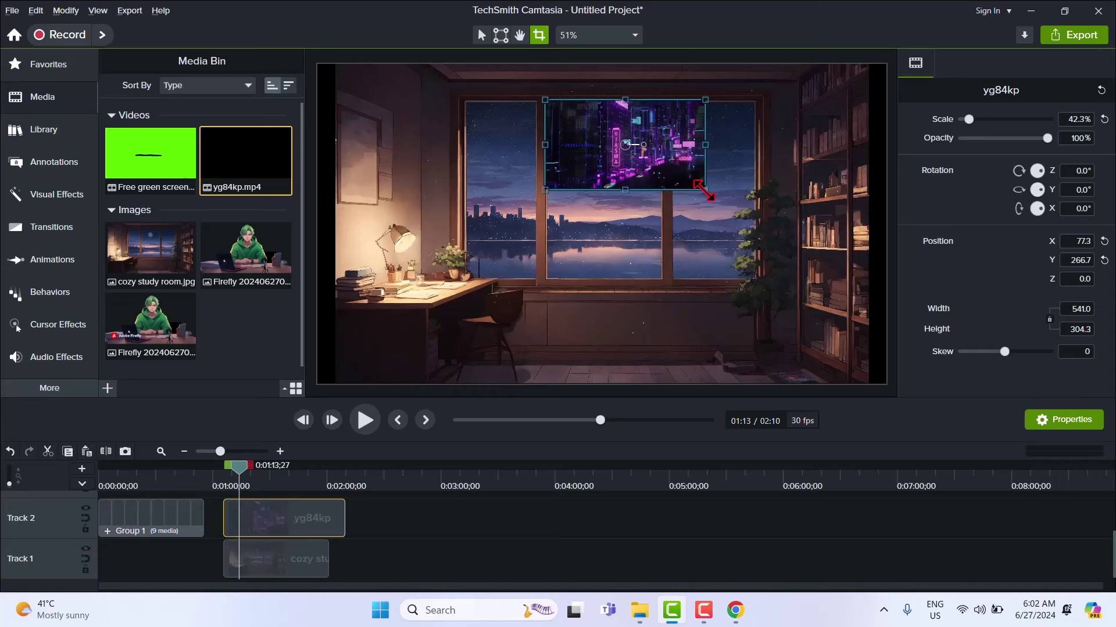
left_click(705, 191)
key("alt")
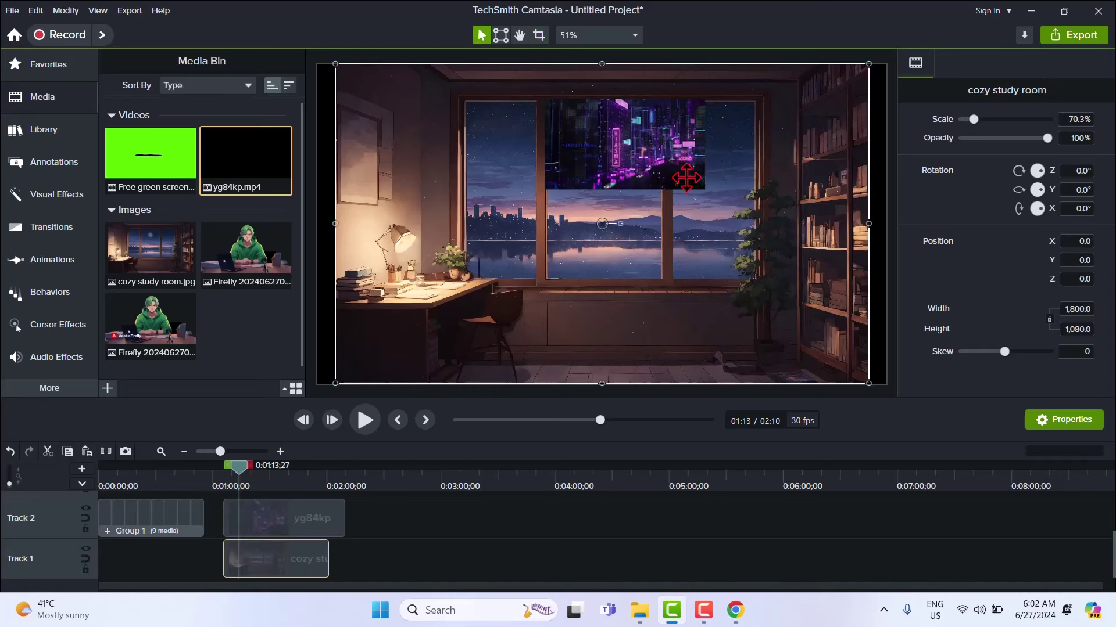
left_click(686, 178)
key("alt")
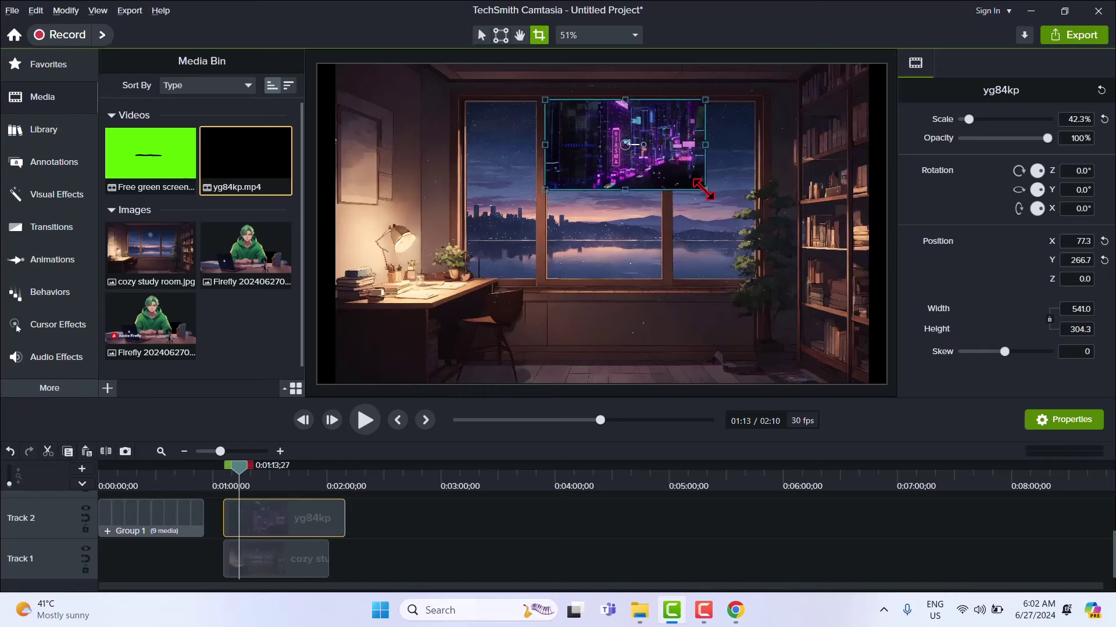
Crop the yg84kp video to the middle pane's width and stretch it down to fill the pane, about 388 by 602
left_click_drag(703, 189, 660, 258)
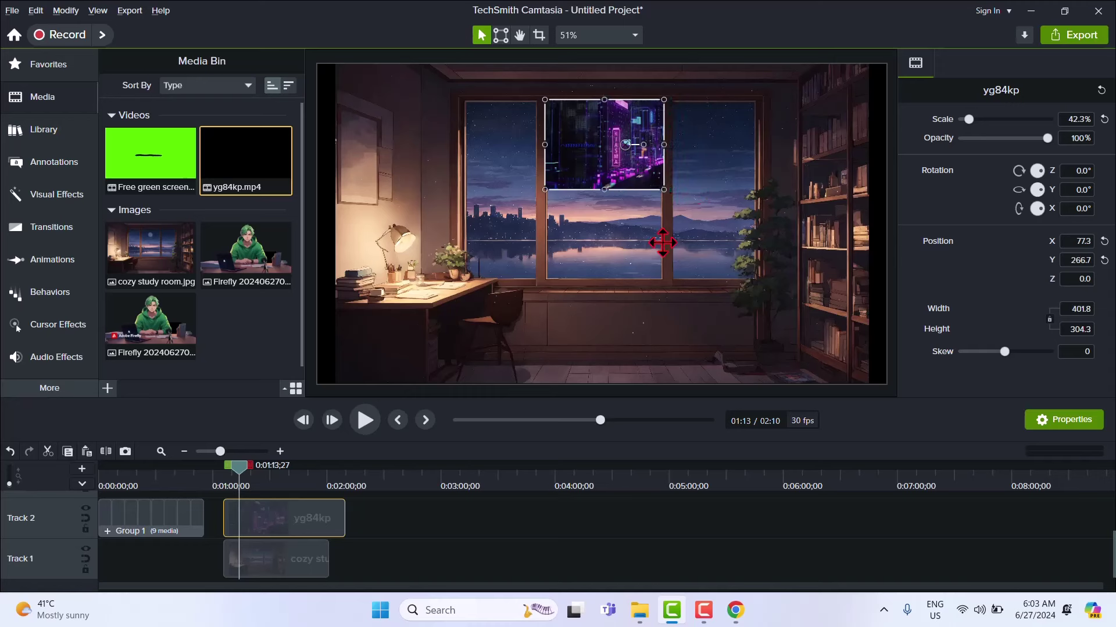
key("alt")
key("alt")
left_click_drag(660, 190, 658, 228)
key("alt")
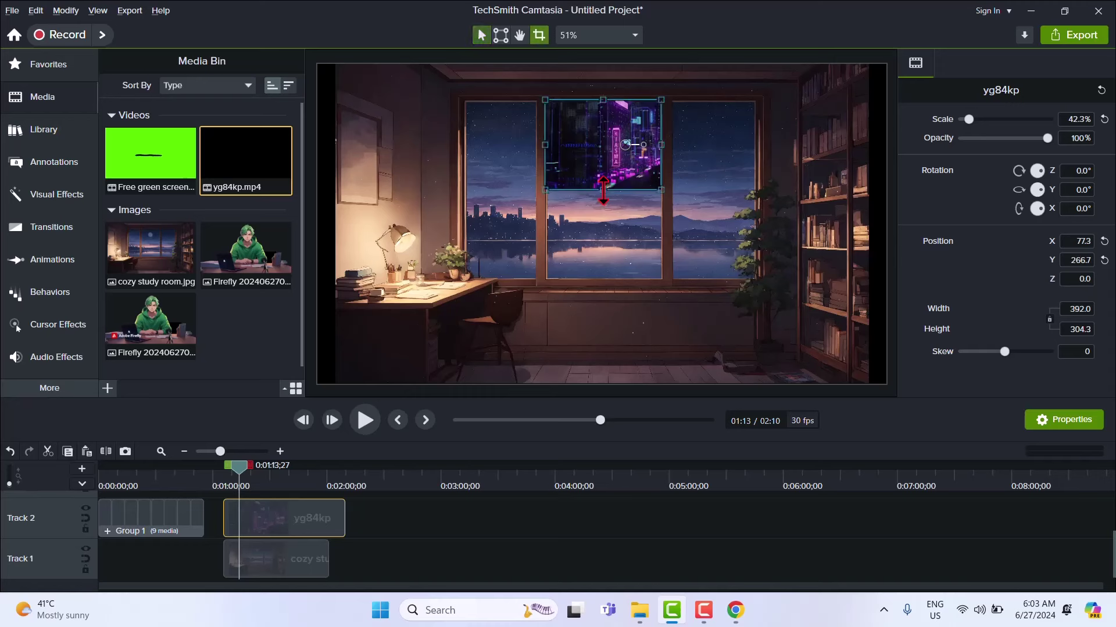
key("alt")
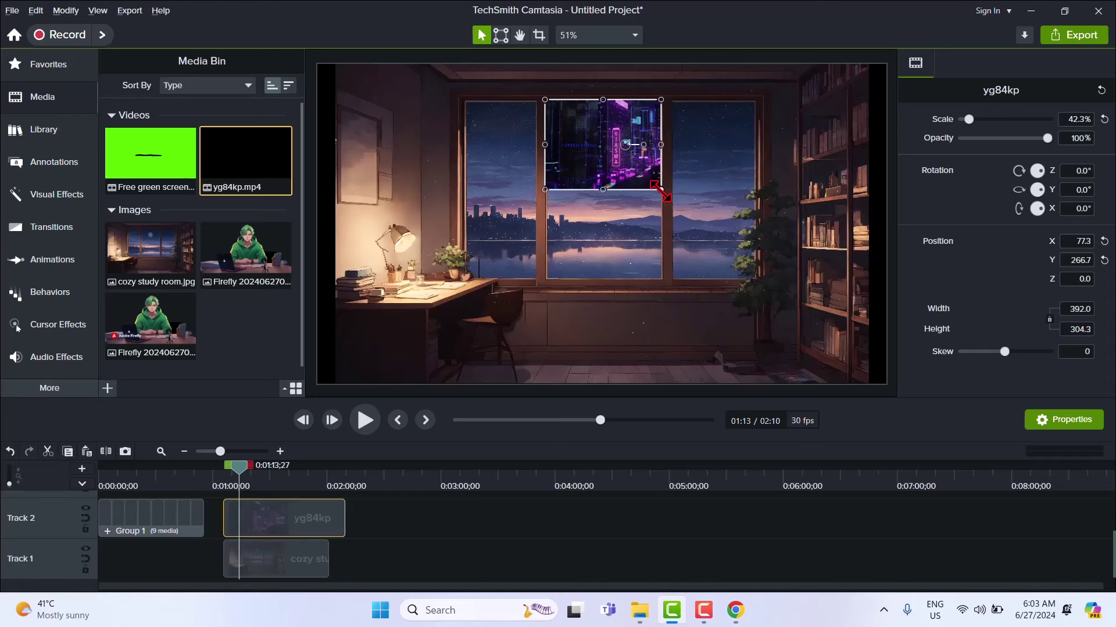
left_click_drag(661, 192, 660, 280)
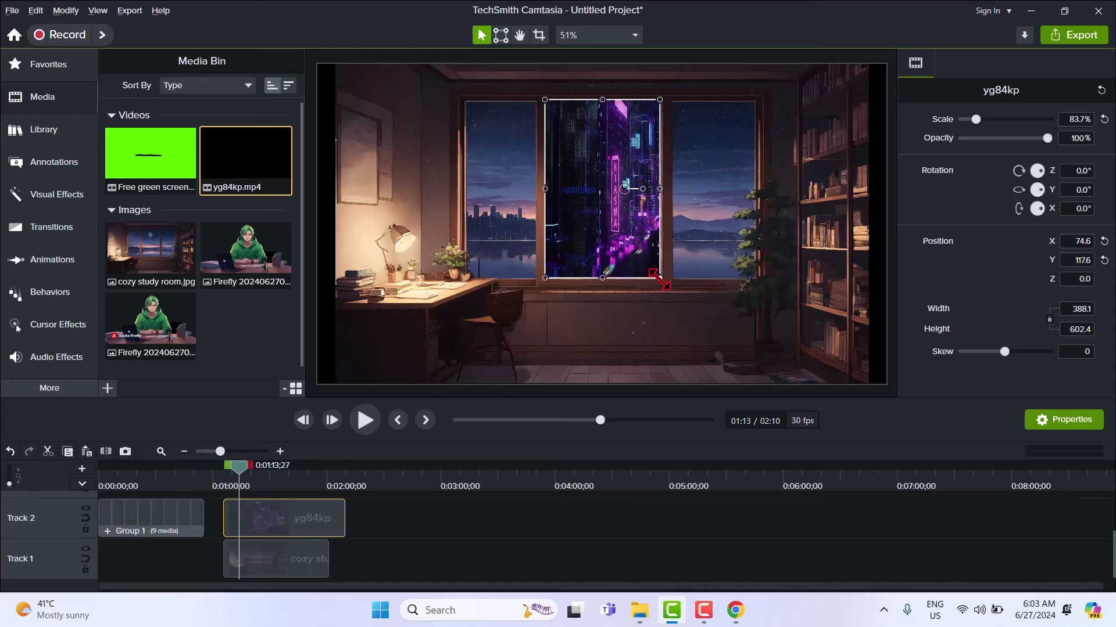
Duplicate the fitted yg84kp clip twice onto Tracks 3 and 4 directly above the original
right_click(296, 526)
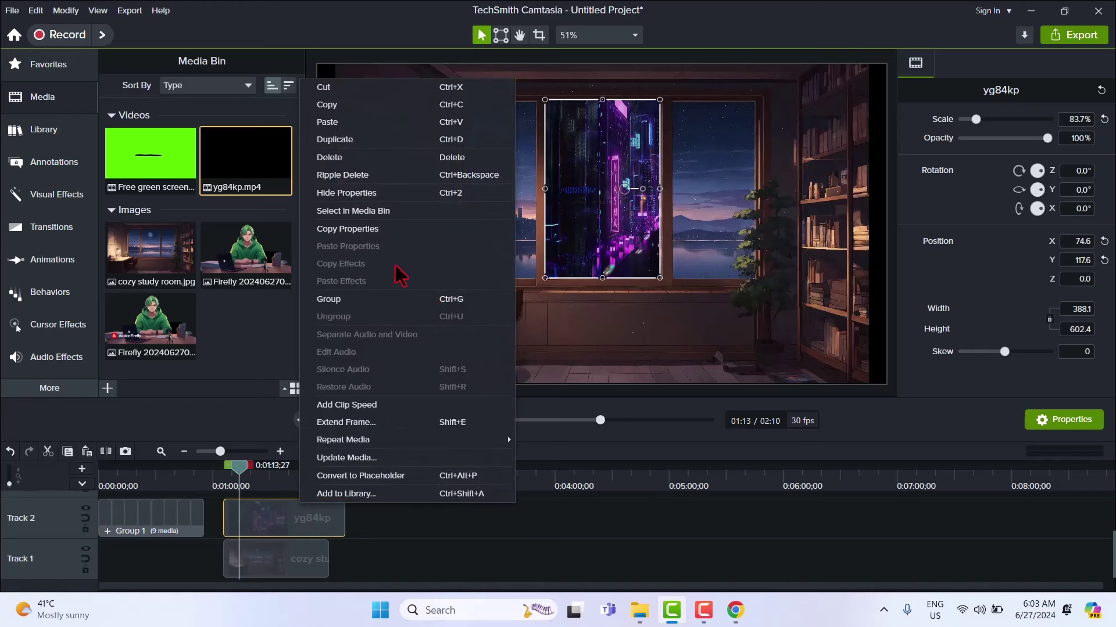
key("Escape")
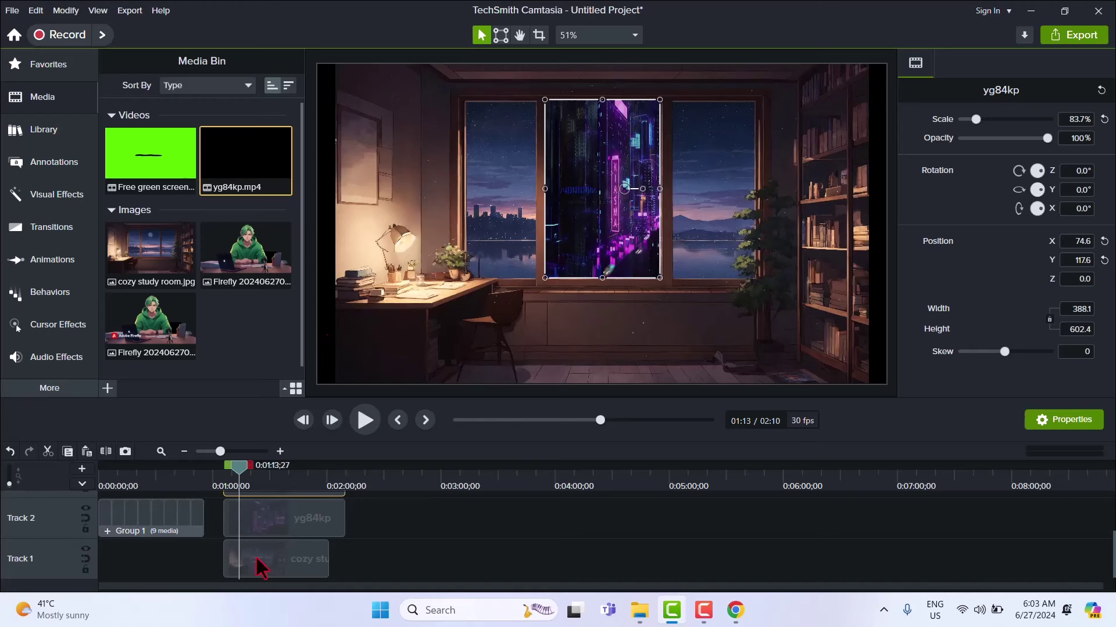
right_click(257, 525)
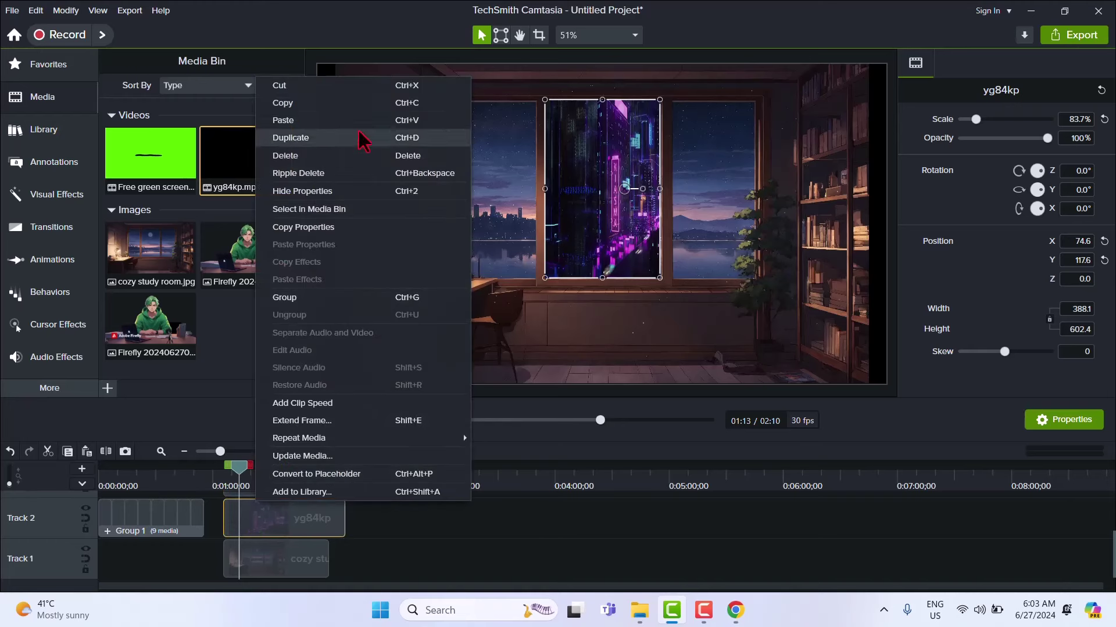
key("Escape")
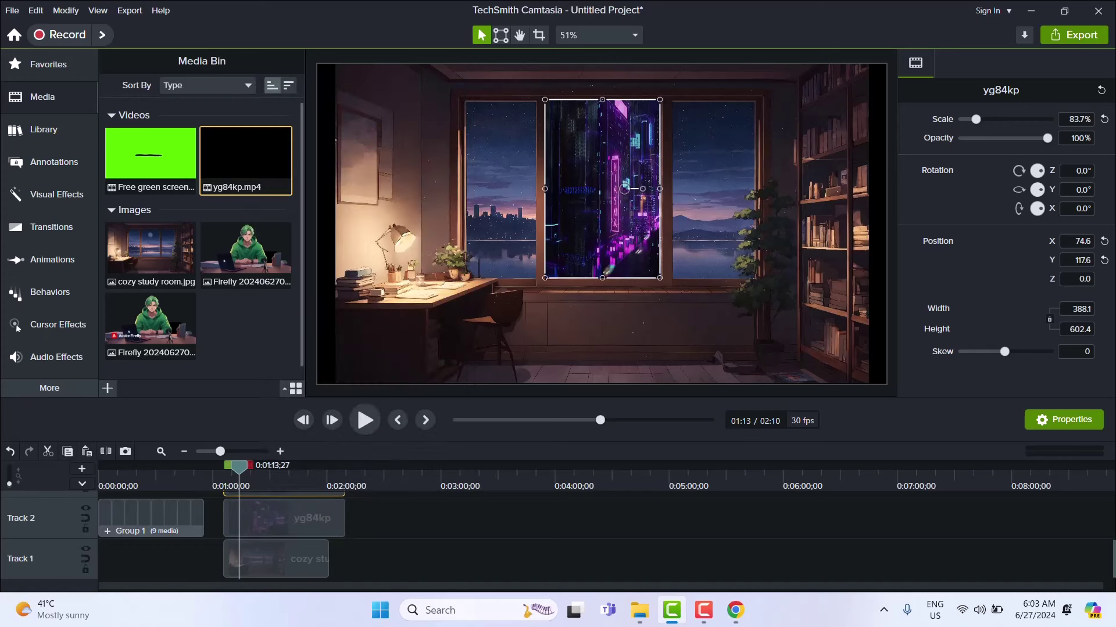
scroll(581, 535, "up", 3)
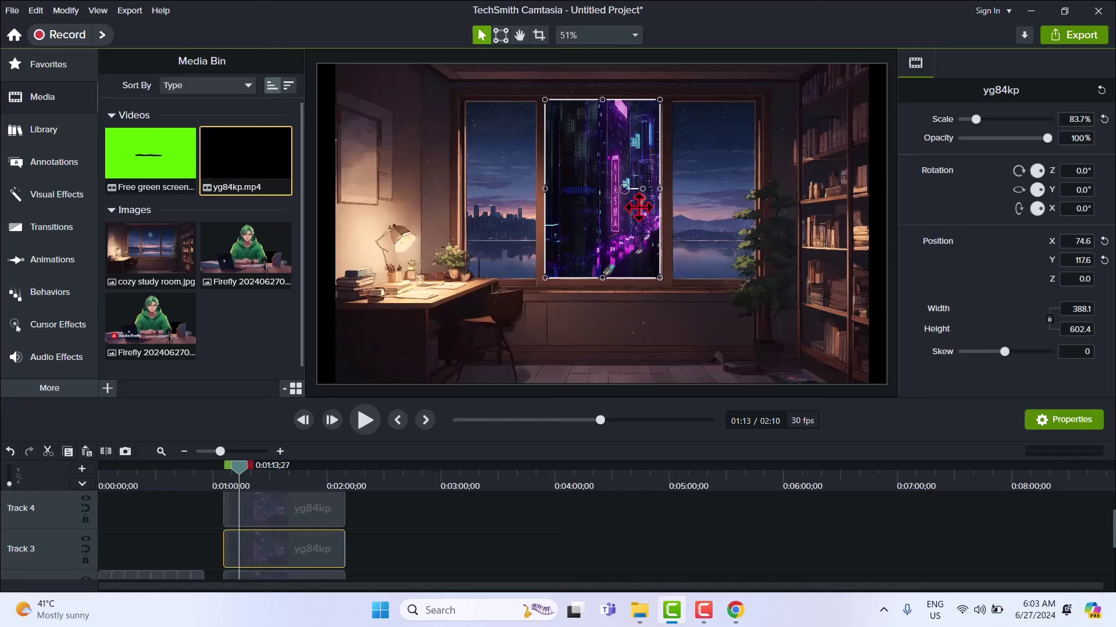
Place the yg84kp copies over the left and right window panes, and resize the left copy to about 310 by 620
left_click_drag(622, 202, 529, 192)
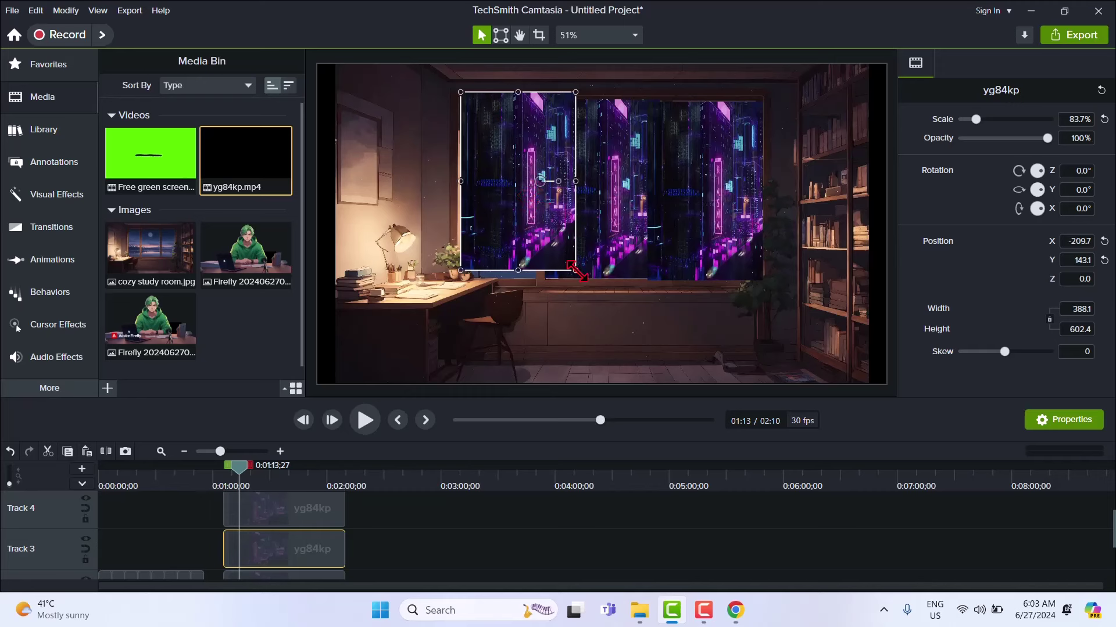
left_click_drag(574, 270, 551, 277)
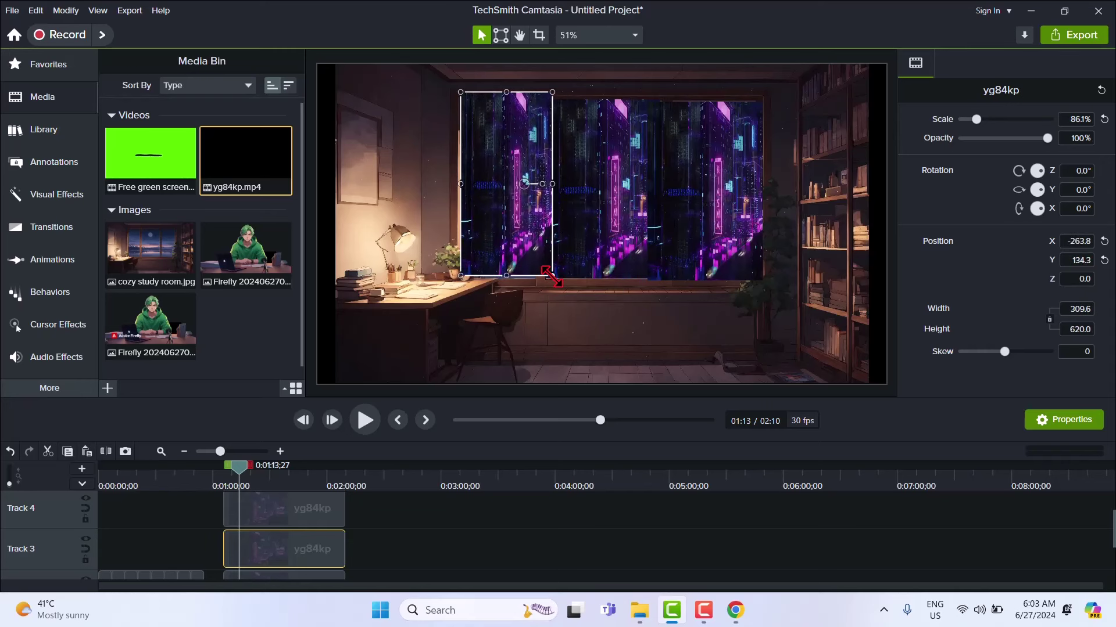
key("alt")
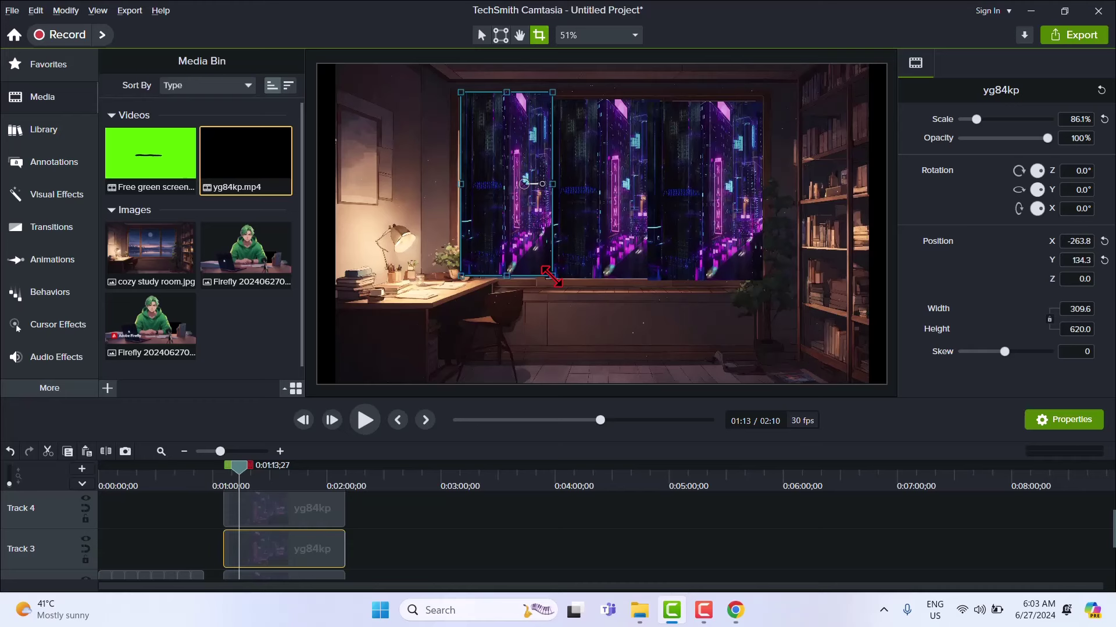
left_click(552, 270)
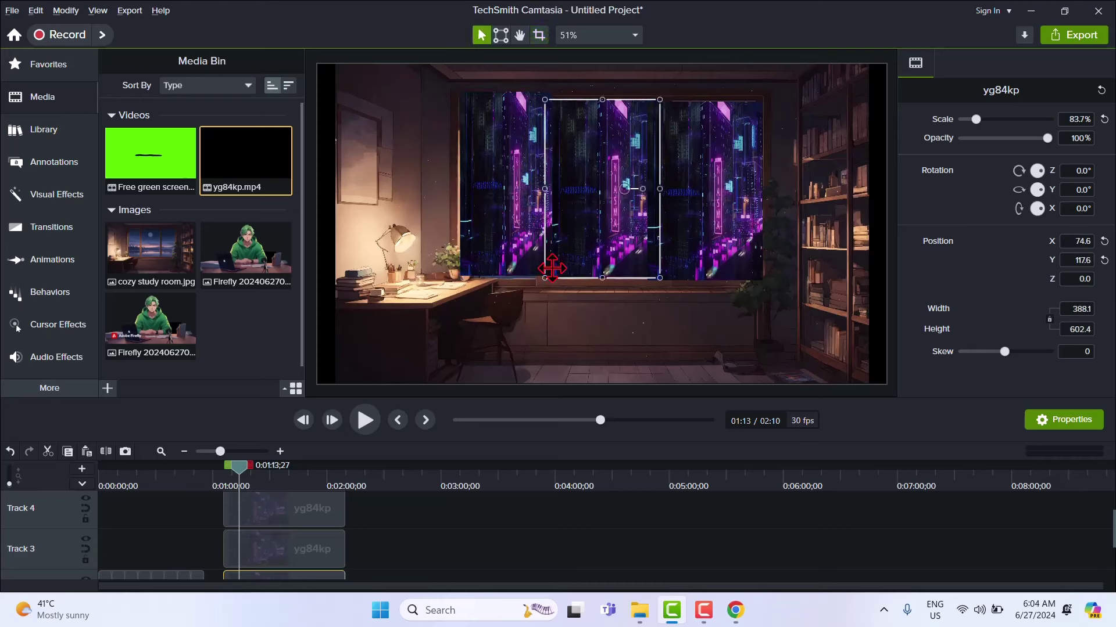
Crop the left yg84kp copy's right side to the edge of its window pane, making it about 255 by 620
left_click(509, 240)
key("alt")
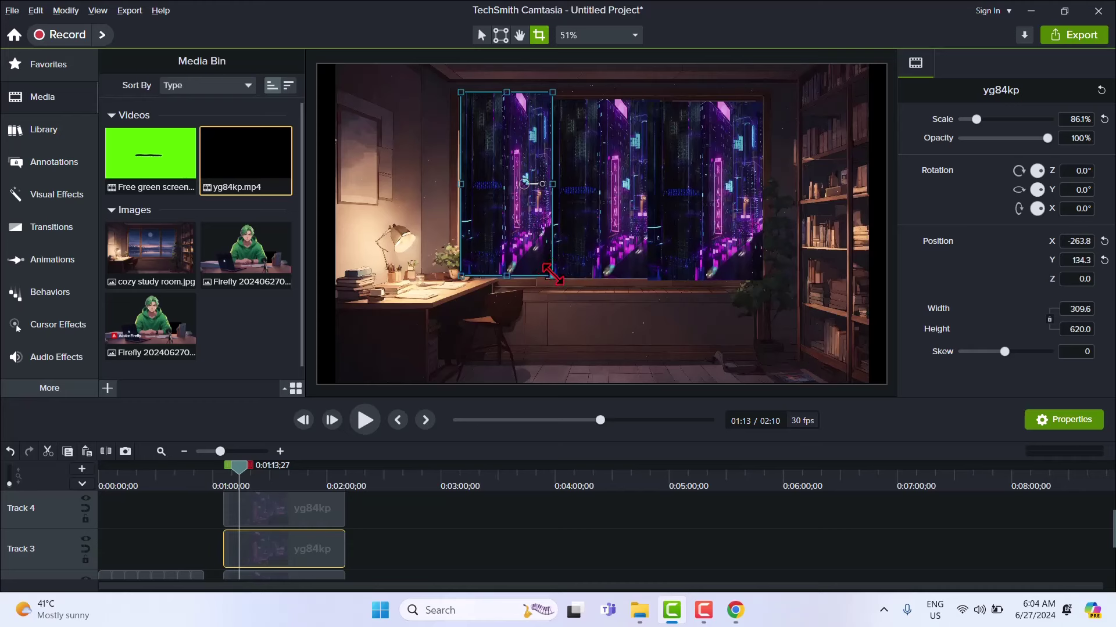
mouse_move(552, 275)
left_mouse_down()
mouse_move(532, 275)
mouse_move(543, 273)
left_mouse_up()
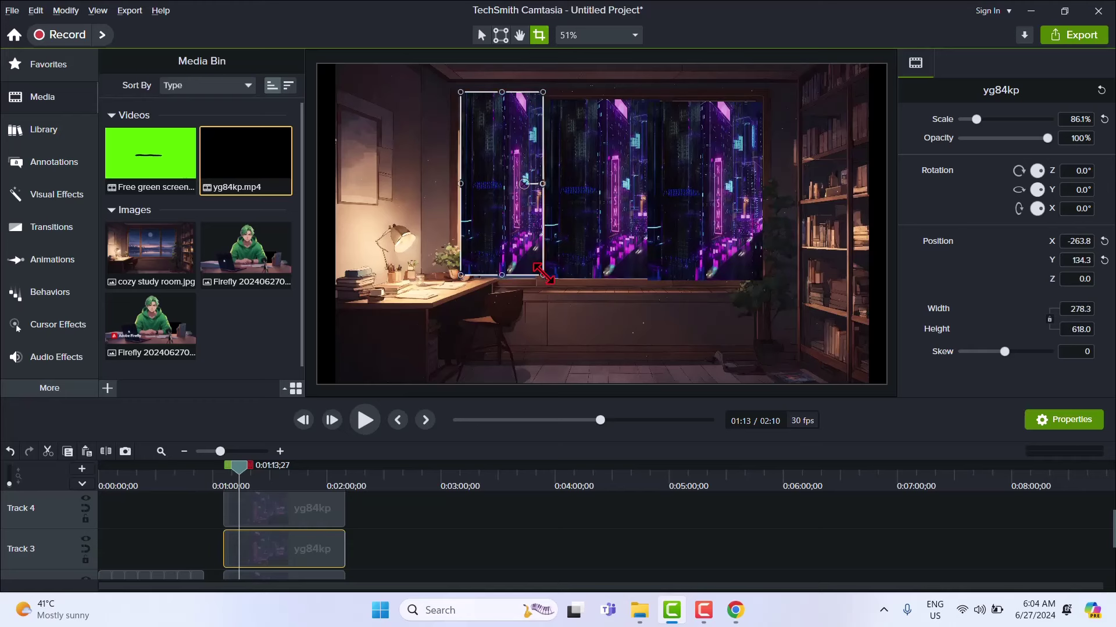
key("Escape")
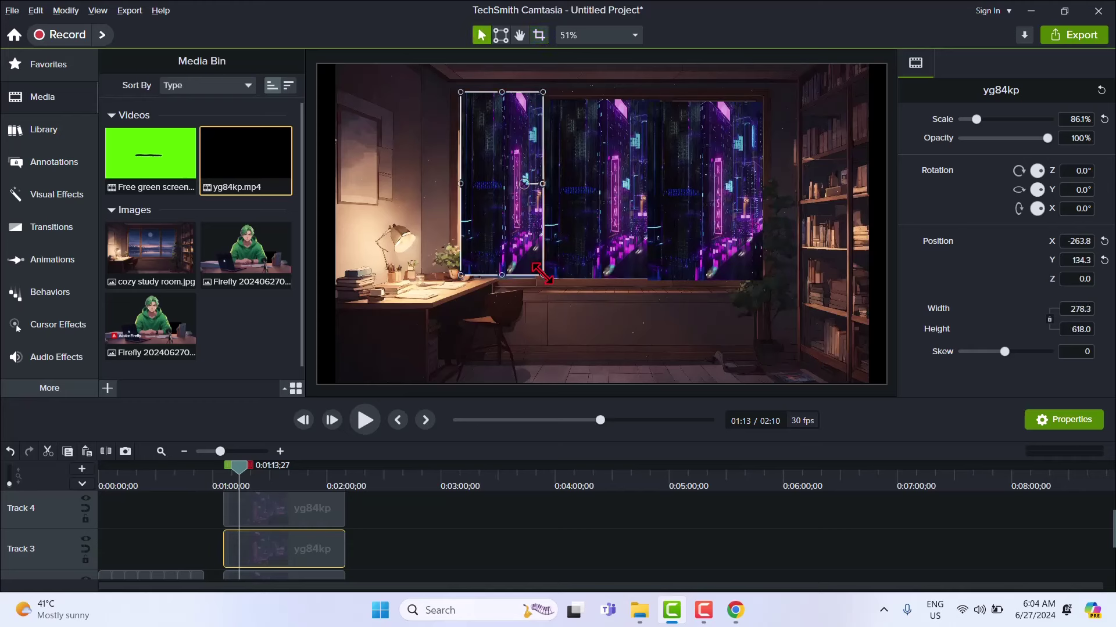
key("alt")
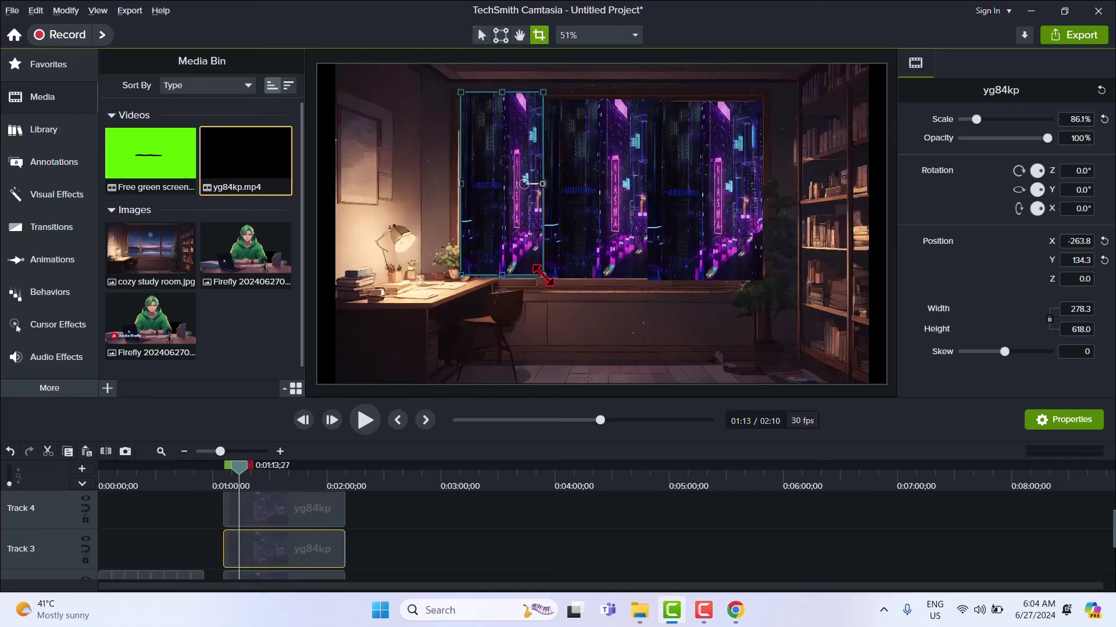
left_click_drag(543, 276, 535, 279)
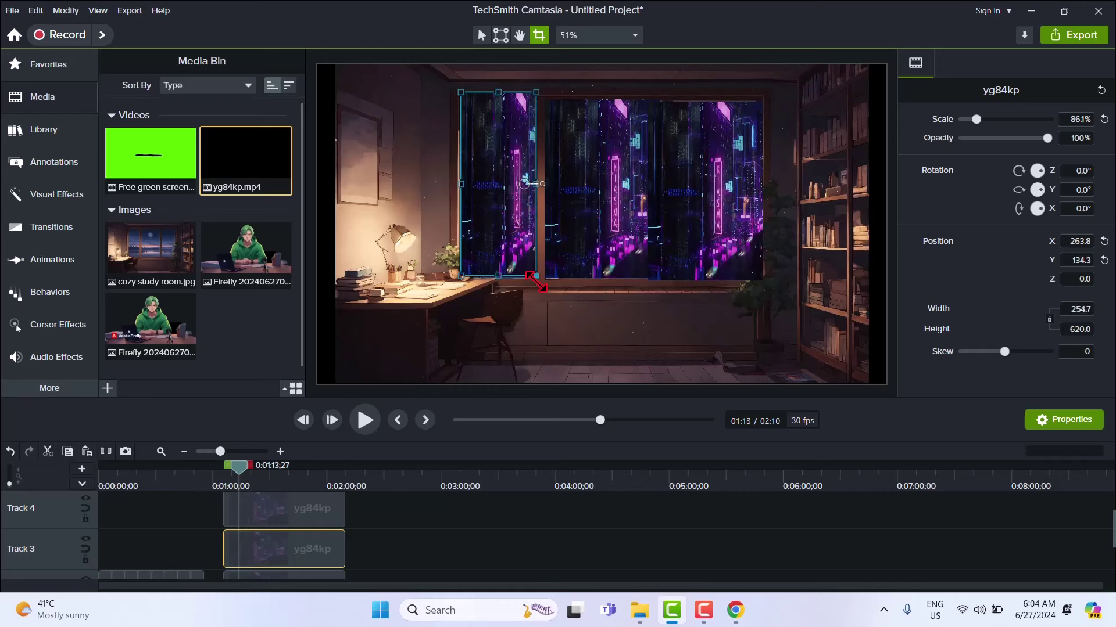
Crop both sides of the right yg84kp copy to its window pane and resize it to about 294 by 591
left_click(692, 210)
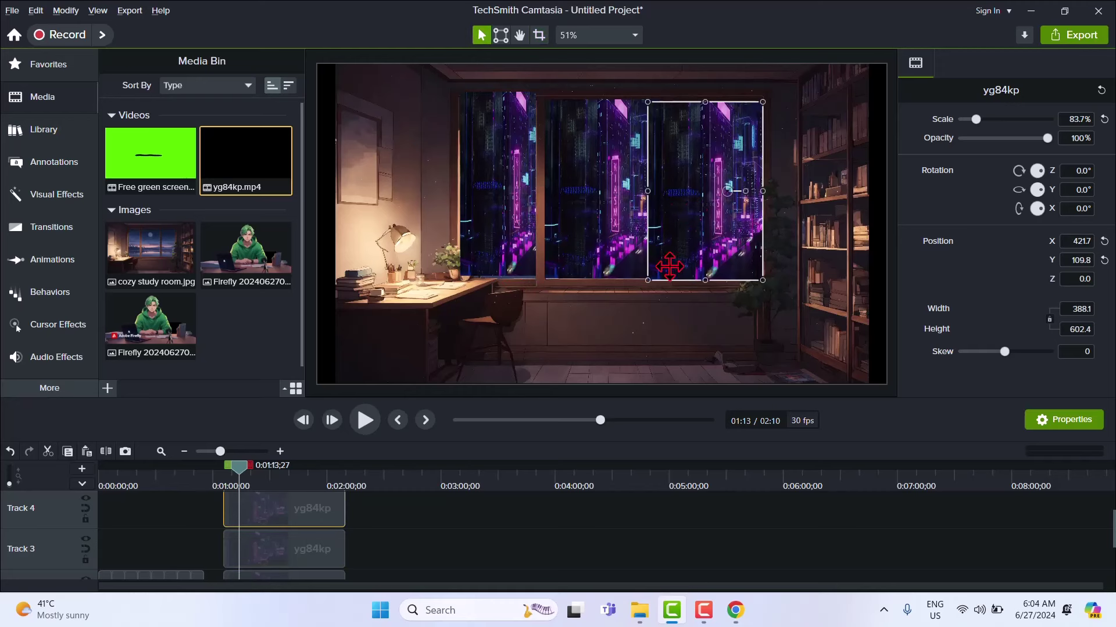
key("alt")
left_click_drag(646, 281, 670, 276)
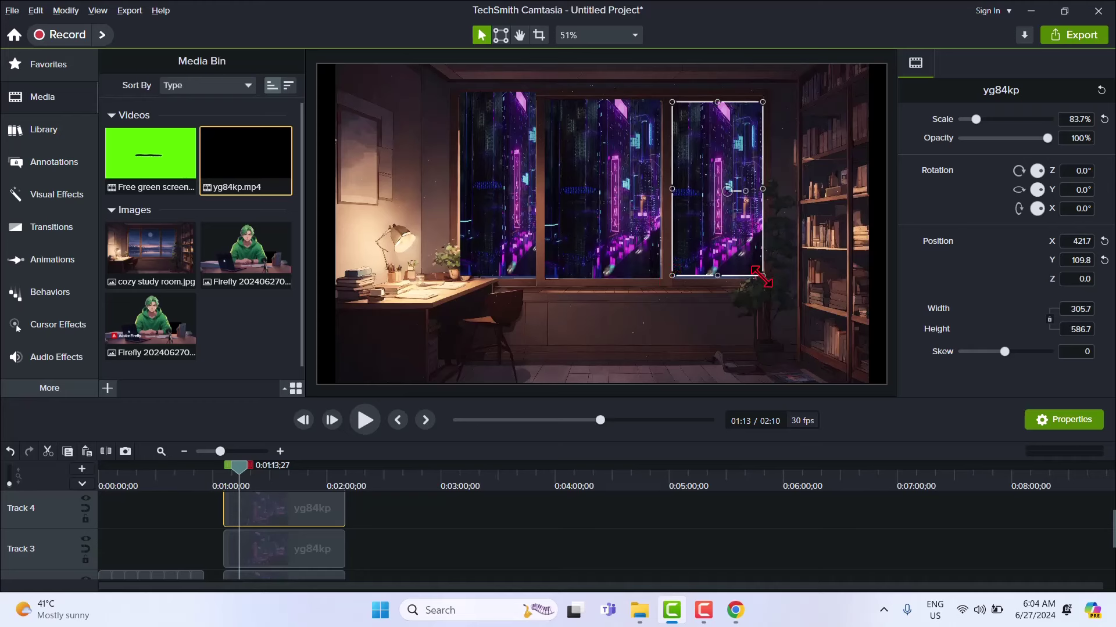
key("alt")
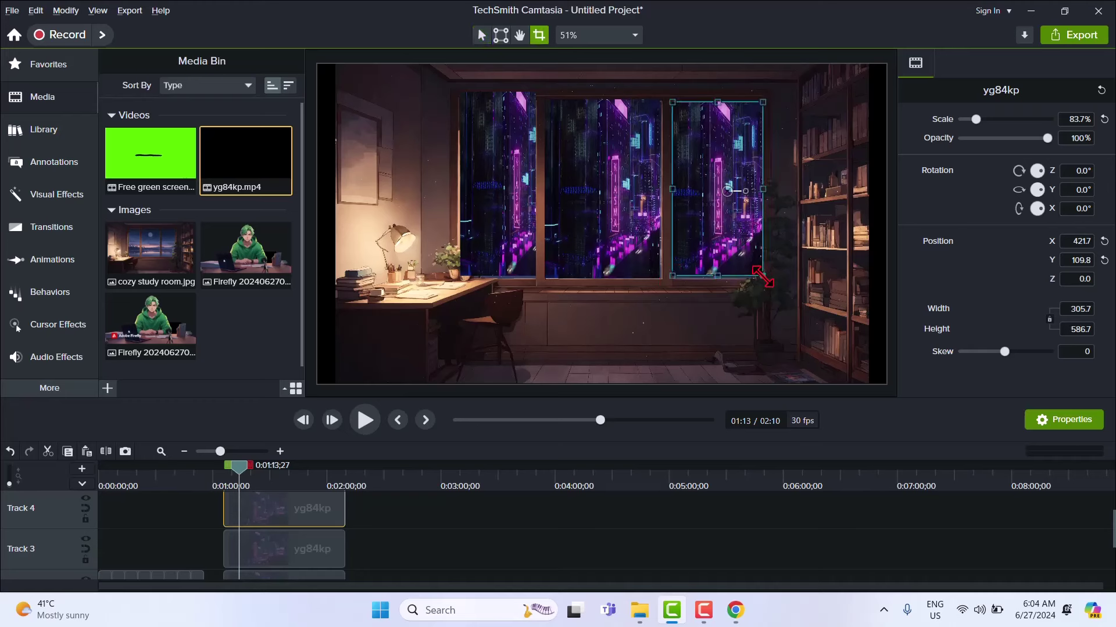
mouse_move(763, 277)
left_mouse_down()
mouse_move(745, 271)
mouse_move(755, 276)
left_mouse_up()
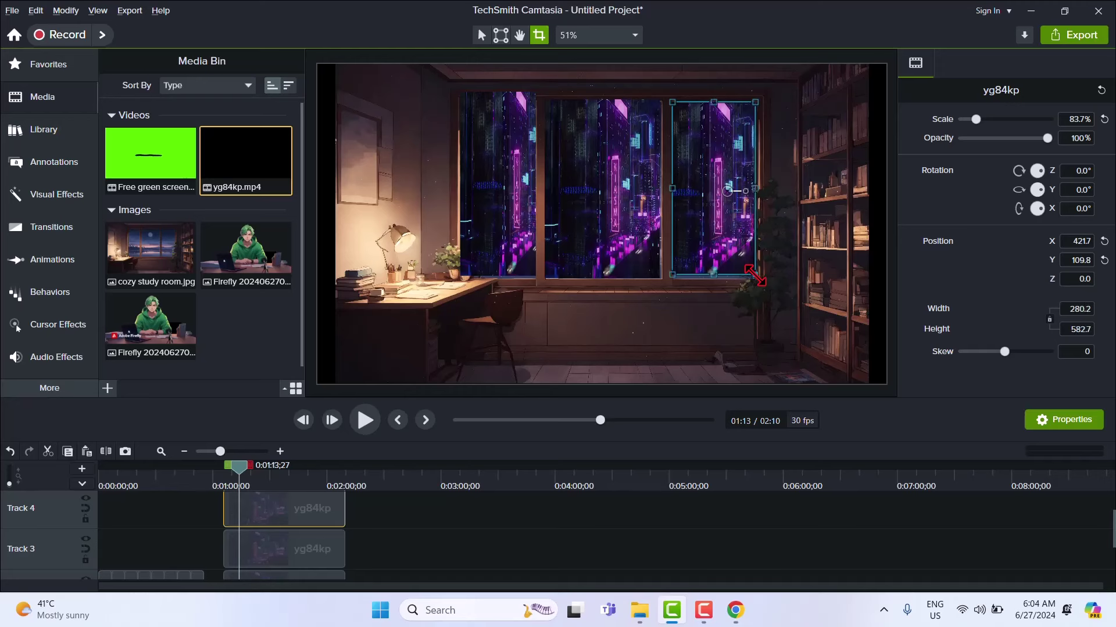
key("alt")
left_click_drag(755, 276, 758, 279)
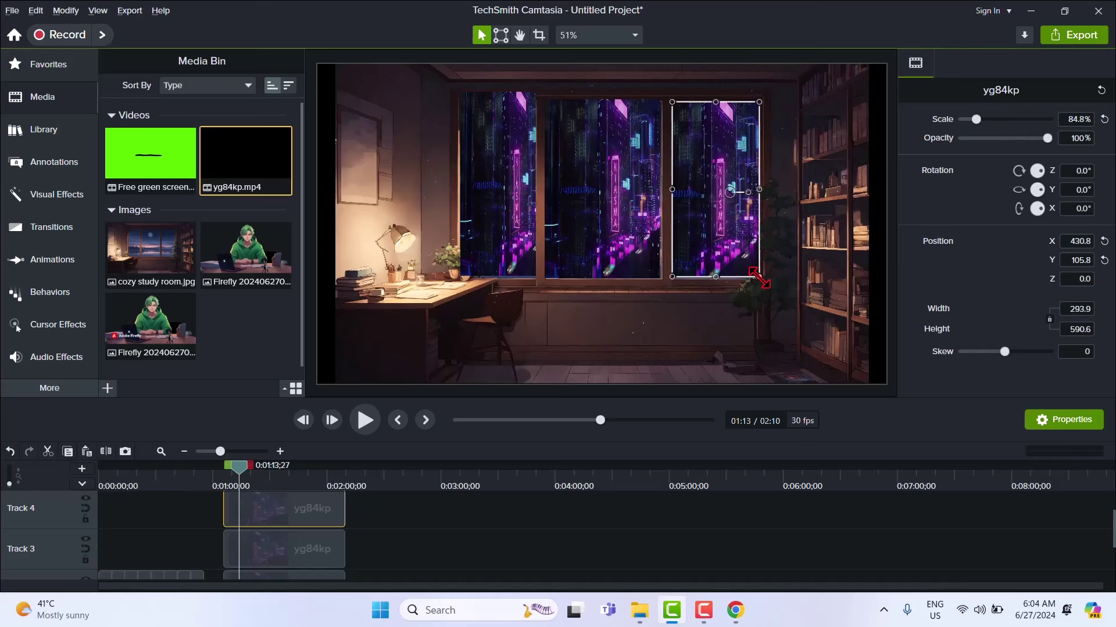
Nudge the right yg84kp copy up to a Y position of 113.6 to meet the top of its pane
key("Up")
key("Up")
key("Up")
key("Up")
key("Up")
key("Up")
key("Up")
key("Up")
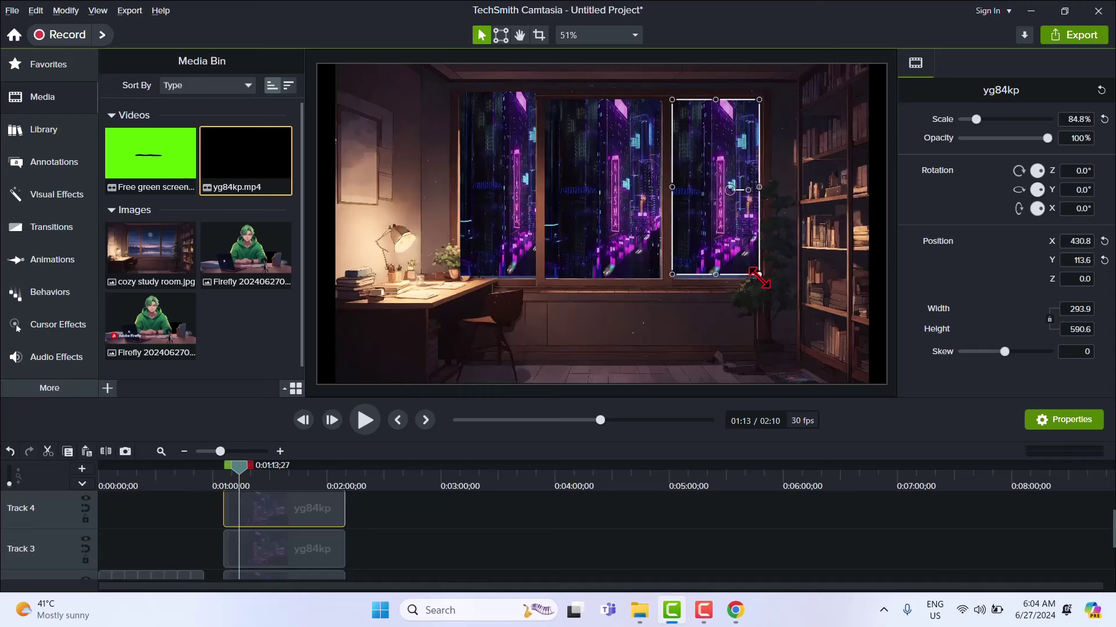
key("ctrl+a")
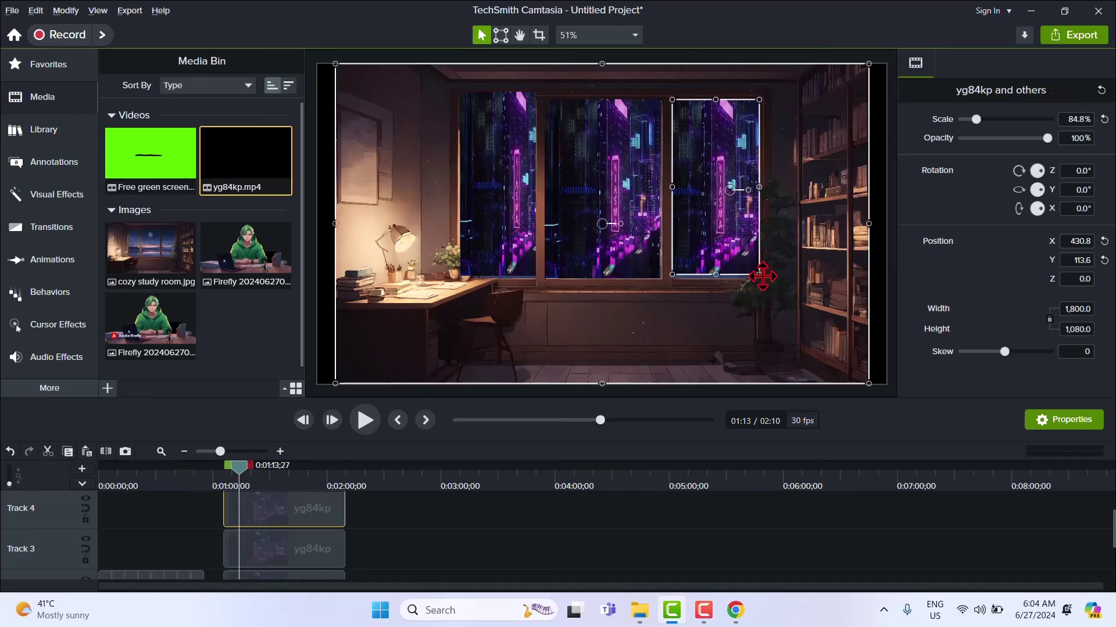
left_click_drag(759, 279, 756, 279)
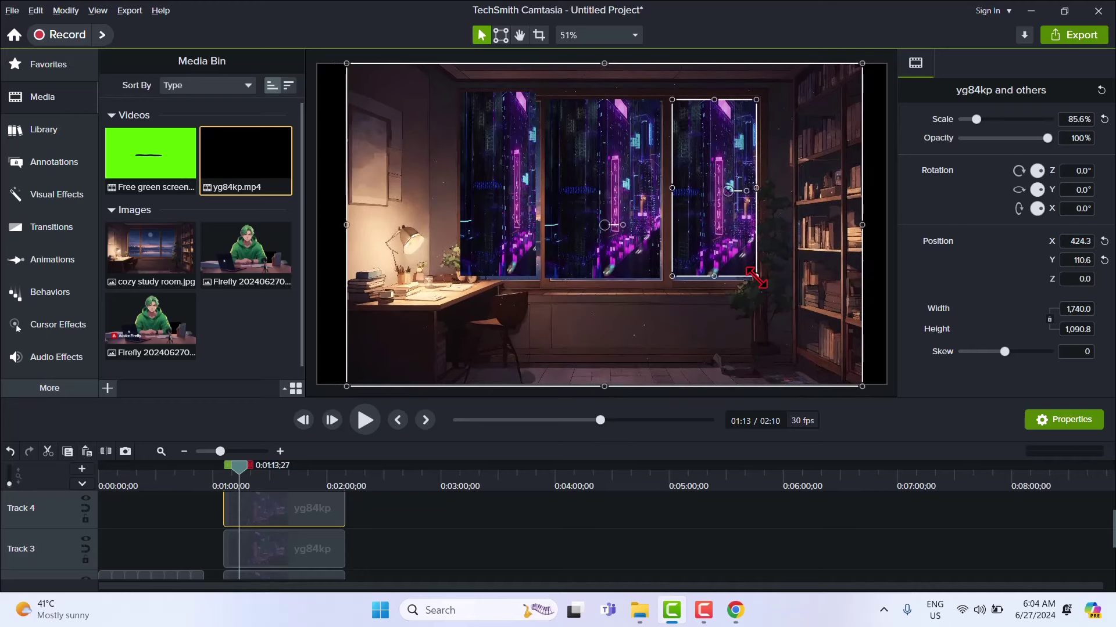
key("ctrl+z")
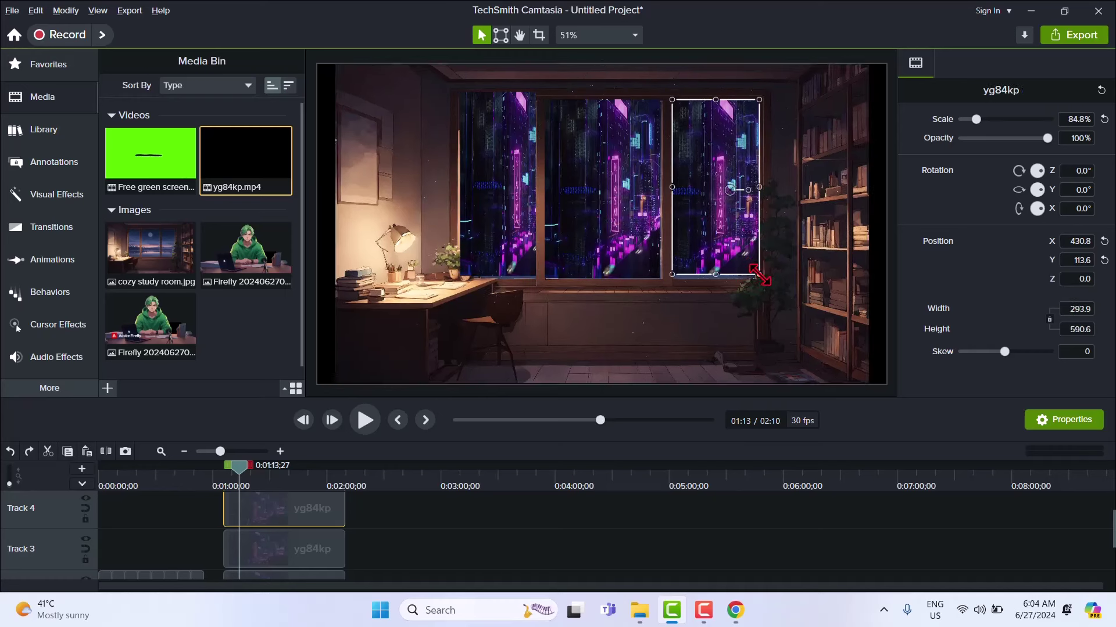
Stretch the right yg84kp copy down to the bottom of its pane, about 294 by 602, and deselect it
left_click_drag(758, 275, 759, 278)
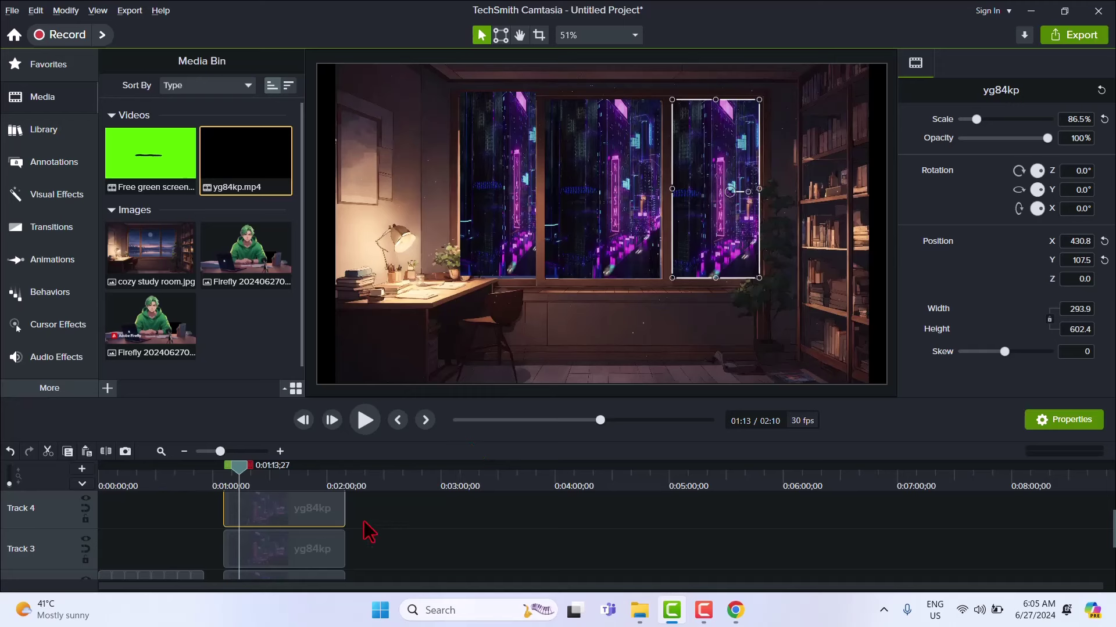
left_click(388, 515)
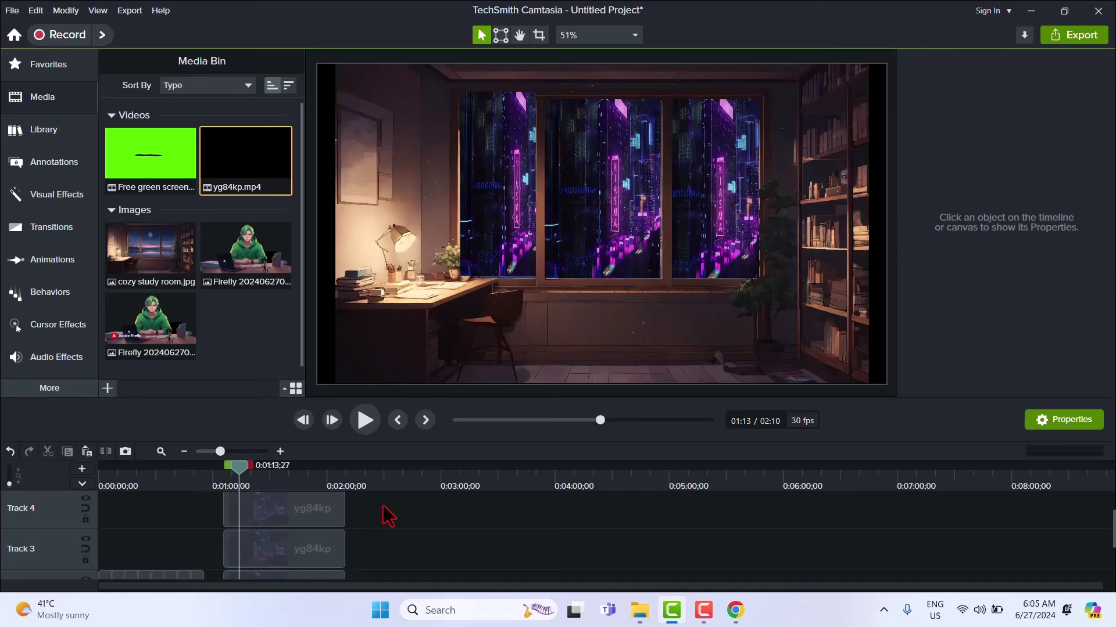
Group the three yg84kp clips with the cozy study room clip and move the group to the start of Track 1
left_click_drag(388, 515, 346, 546)
left_click_drag(323, 583, 287, 539)
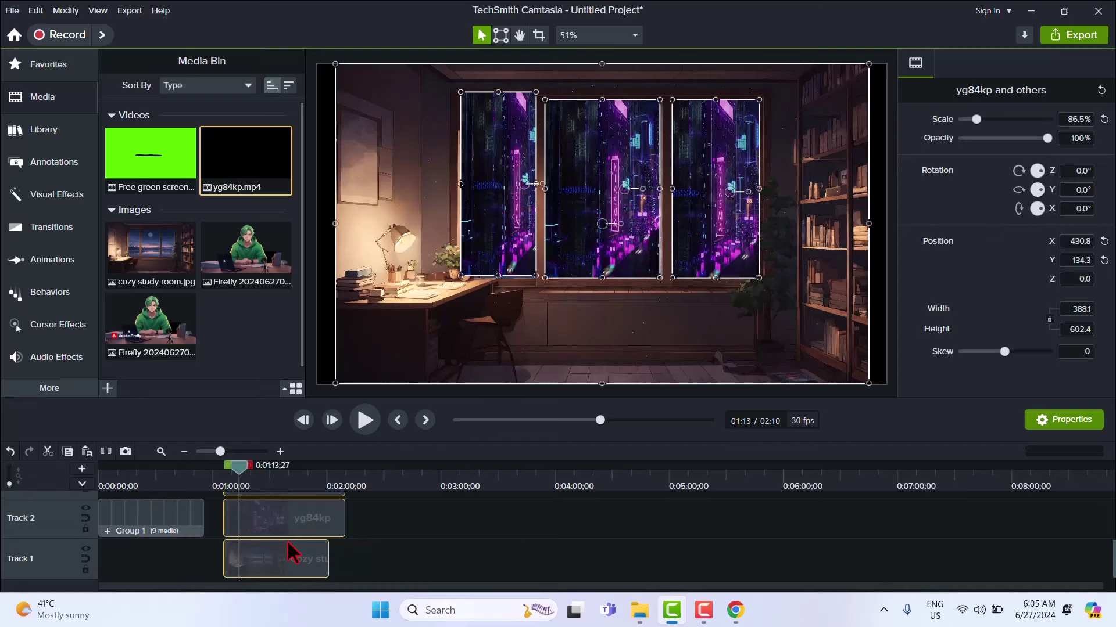
key("ctrl+g")
left_click_drag(293, 557, 148, 563)
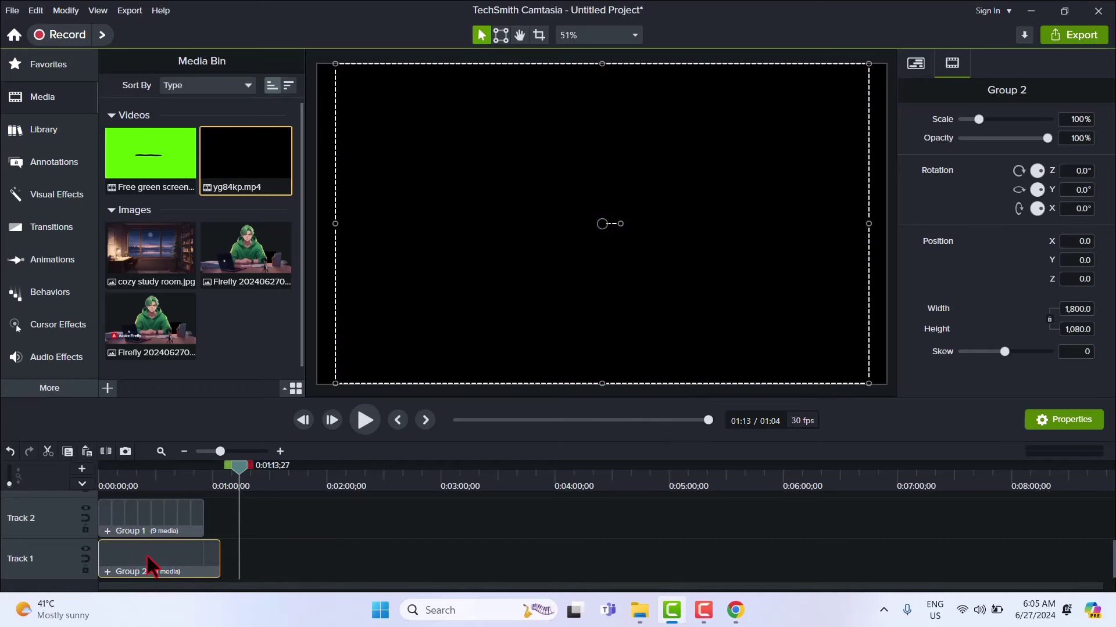
At the start of the timeline, align Group 2 with the canvas's left edge and scale it to 106.4% to fill the frame
left_click_drag(243, 476, 74, 559)
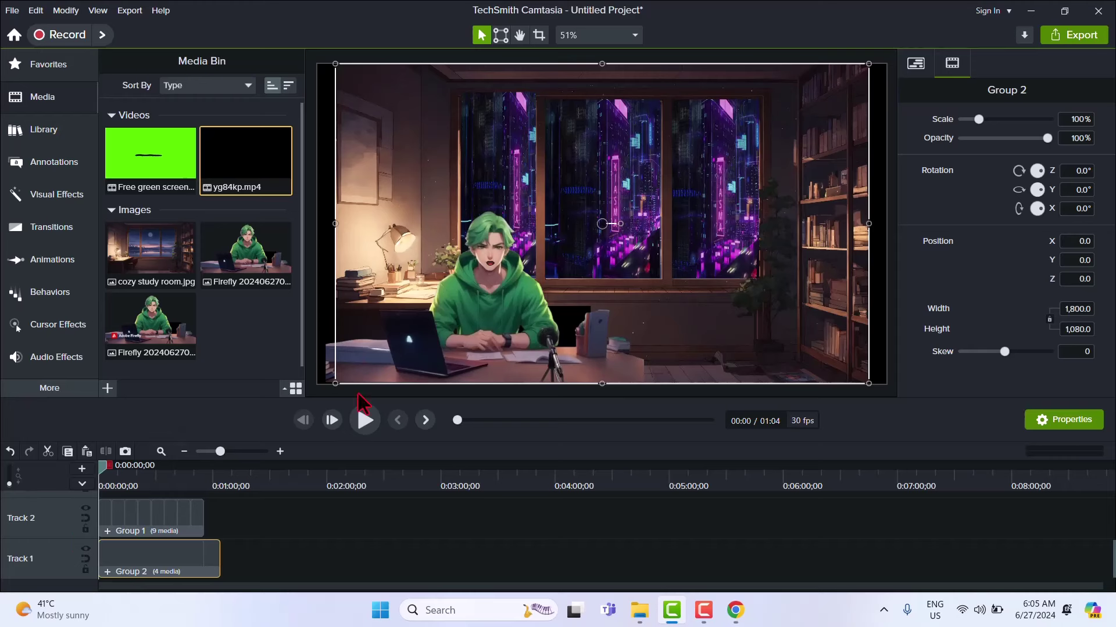
left_click(357, 377)
left_click(641, 160)
left_click_drag(641, 161, 622, 164)
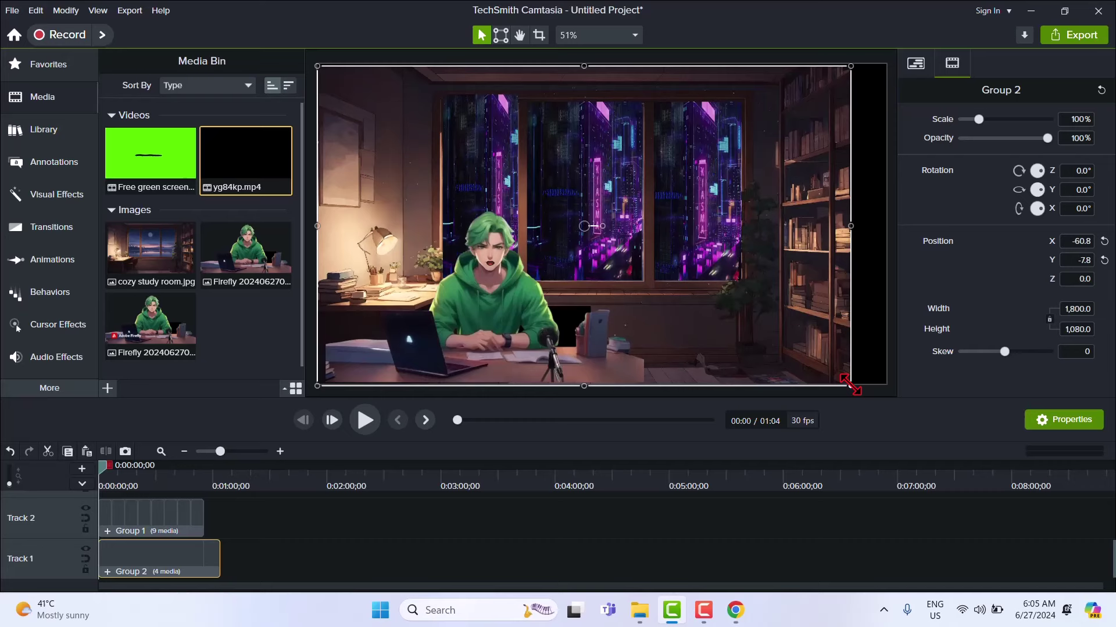
left_click_drag(851, 385, 885, 384)
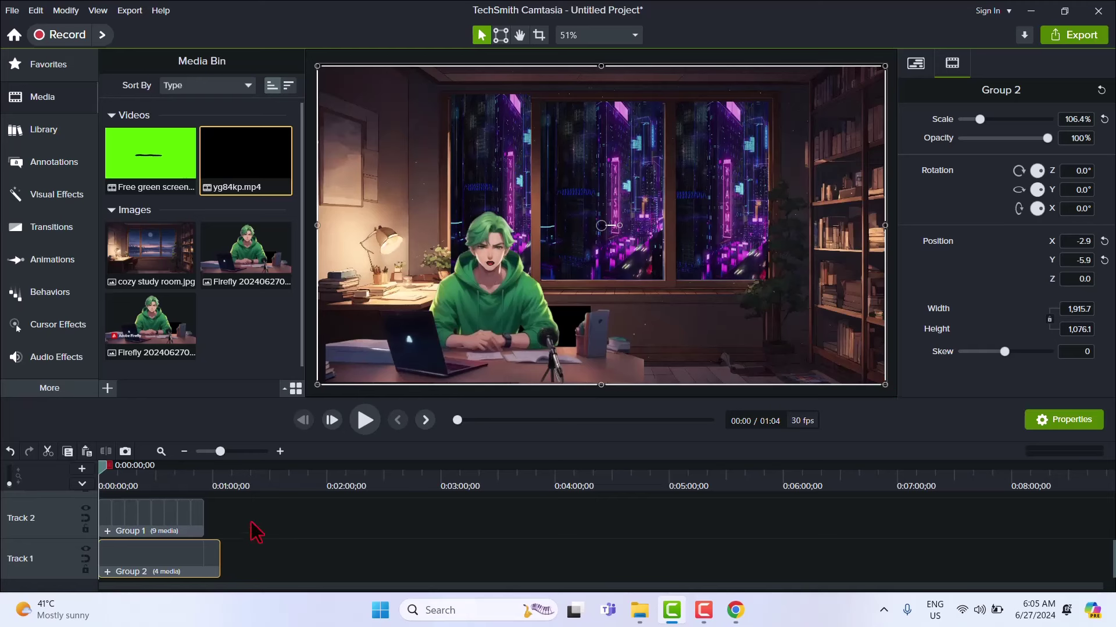
Trim the end of Group 2 to match the end of Group 1, and preview the first 15 seconds of the video
left_click(224, 527)
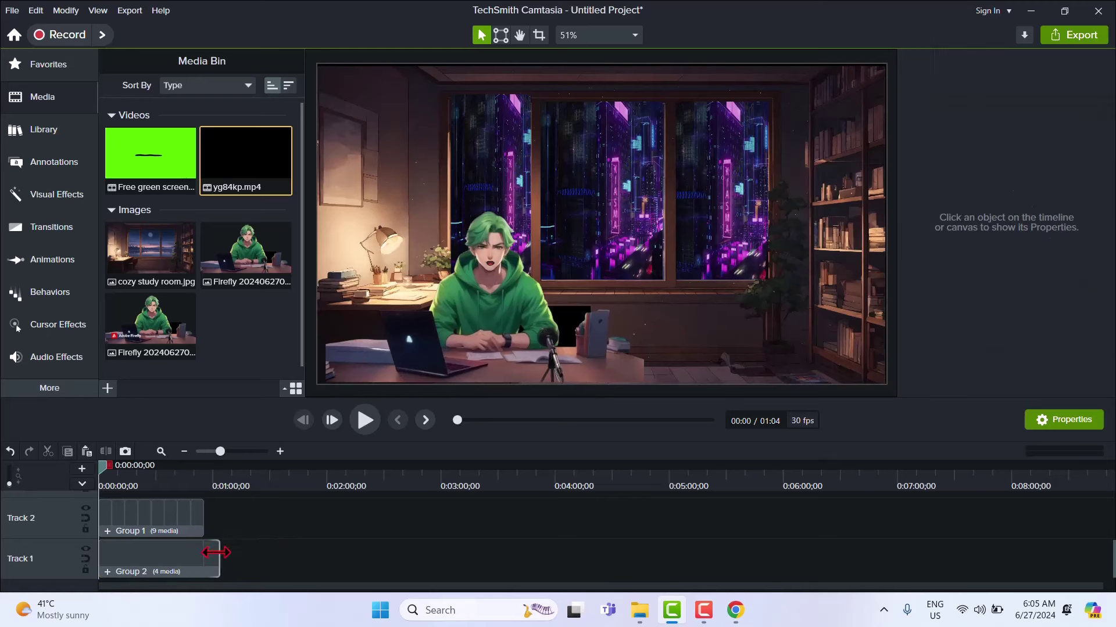
left_click_drag(216, 552, 202, 553)
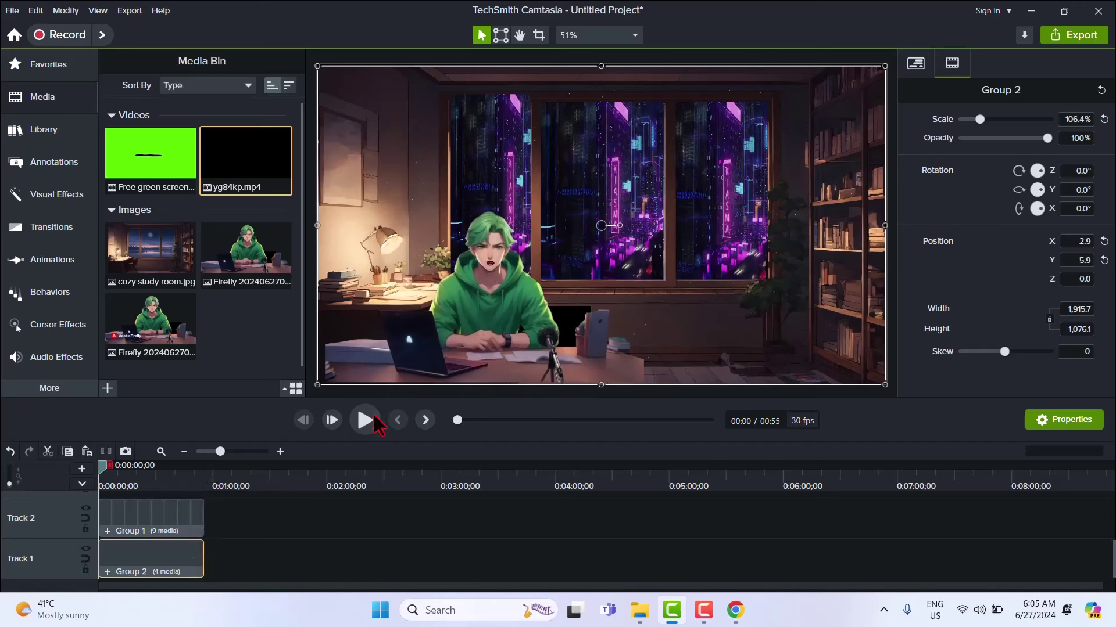
left_click(365, 420)
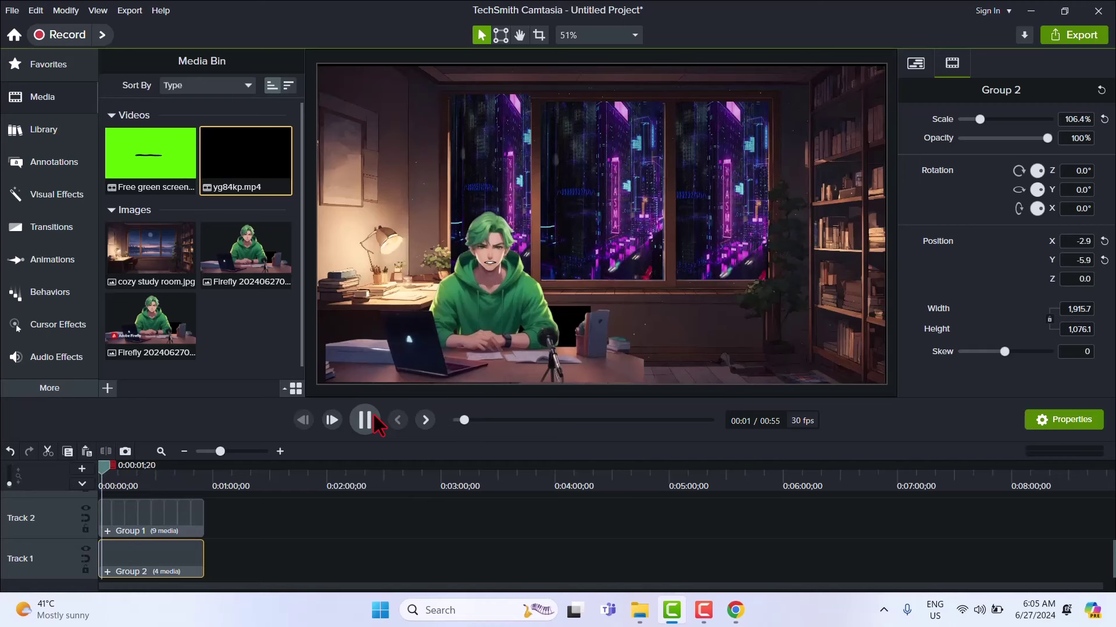
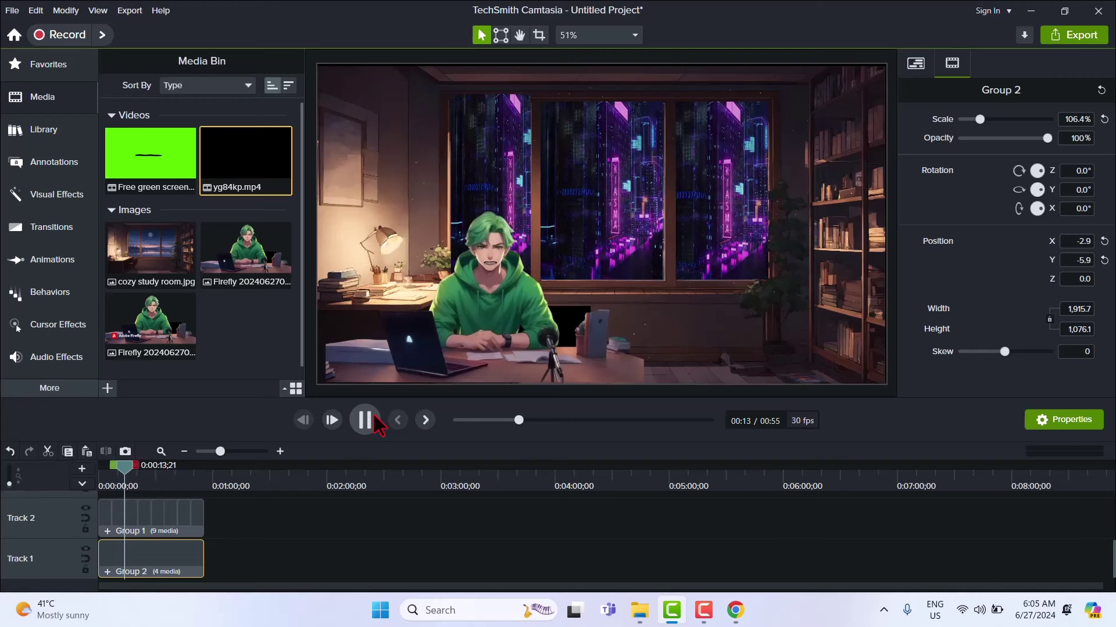
left_click(364, 429)
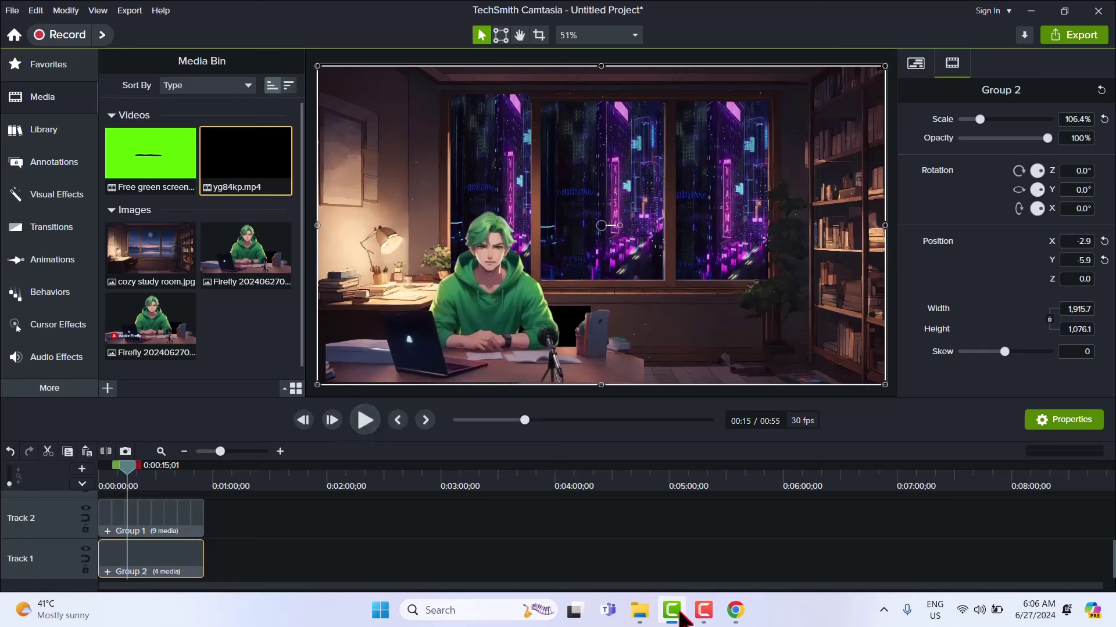
Switch to the YouTube page in Chrome, dismiss the share dialog, and search for "green screen clock"
left_click(703, 610)
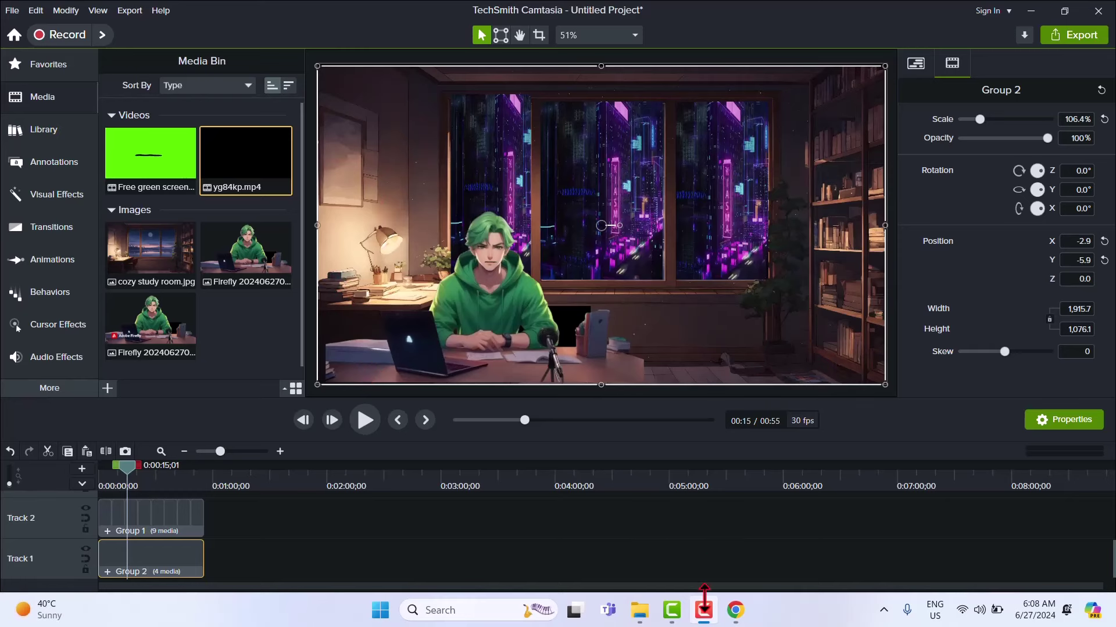
left_click(735, 610)
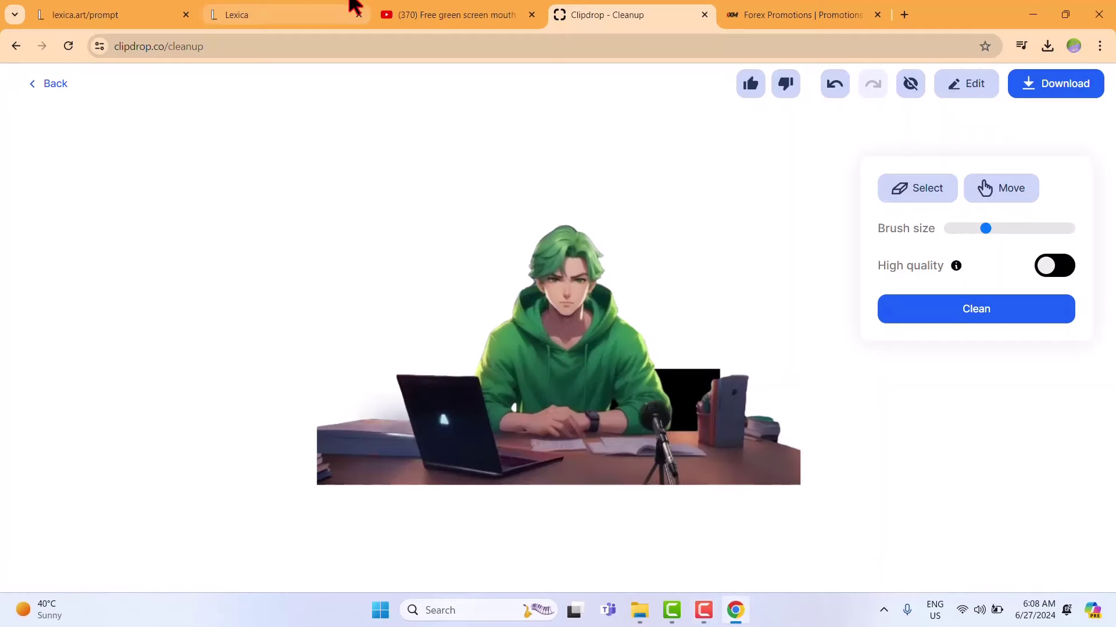
left_click(411, 13)
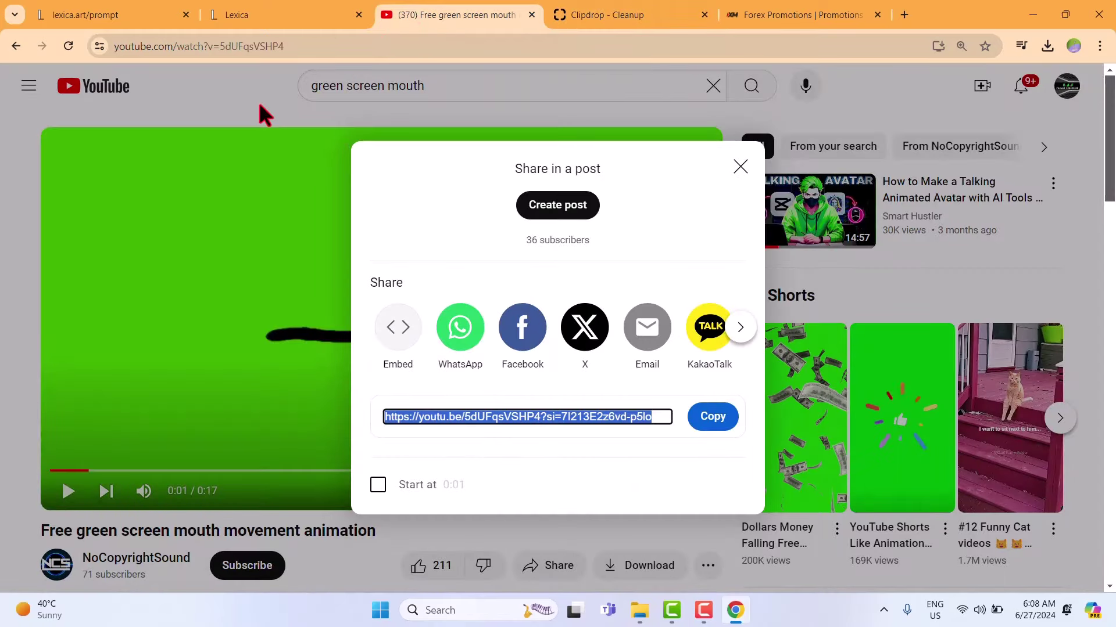
left_click(571, 94)
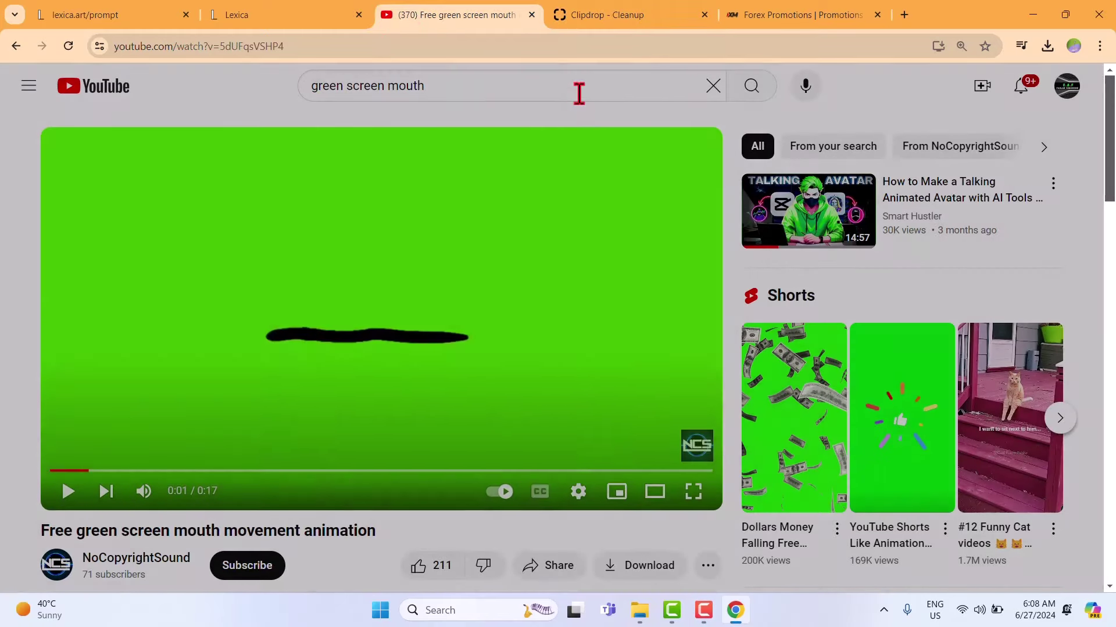
left_click(602, 82)
key("BackSpace")
key("BackSpace")
key("BackSpace")
key("BackSpace")
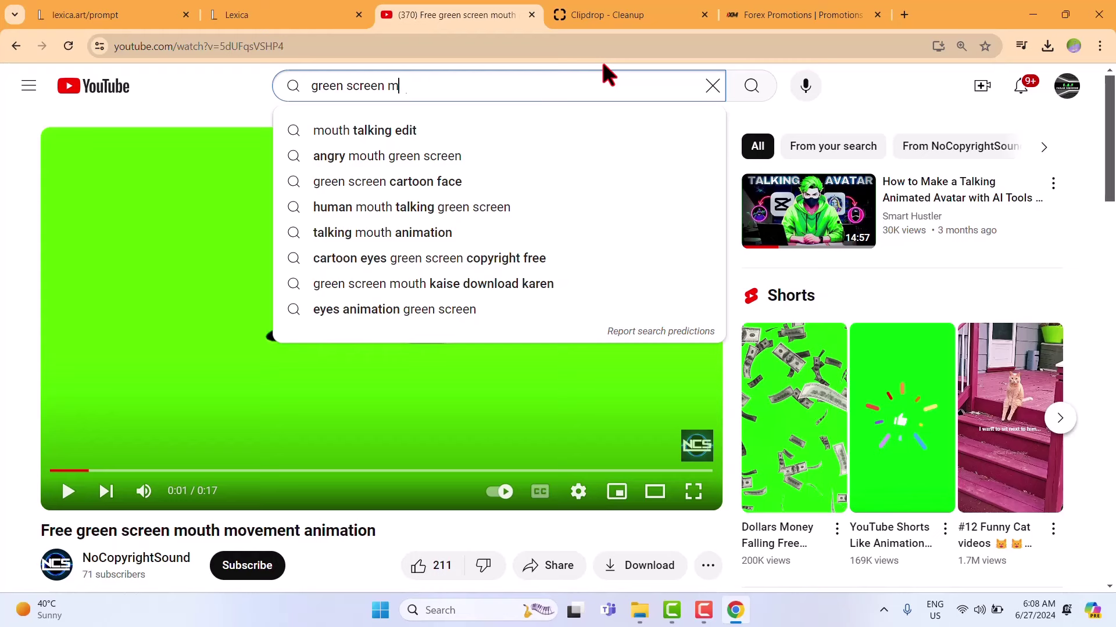
type("cl")
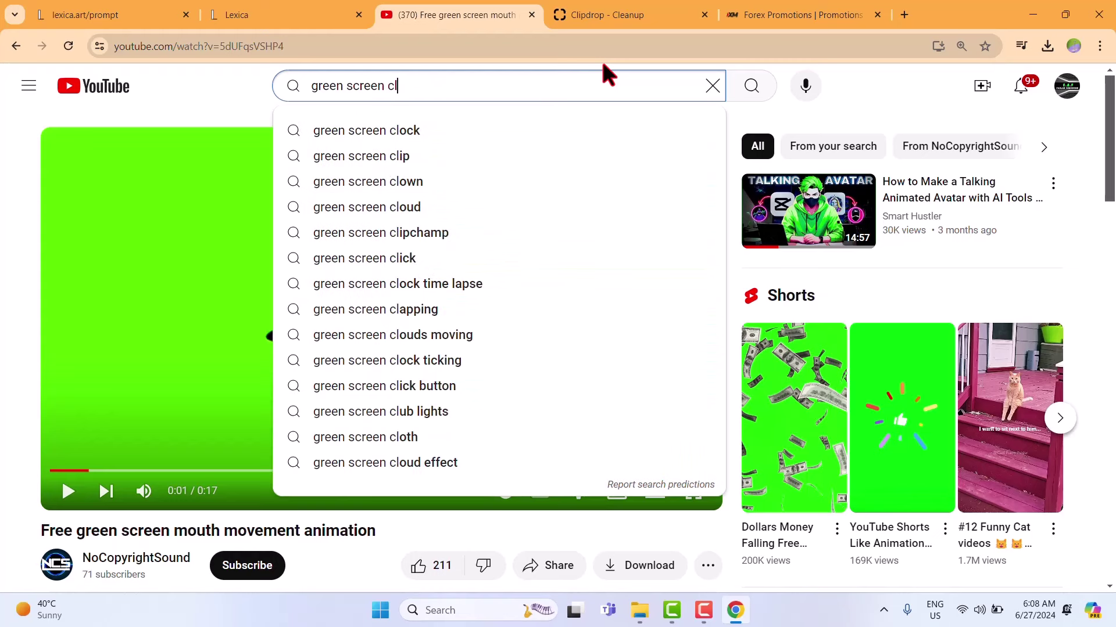
left_click(579, 134)
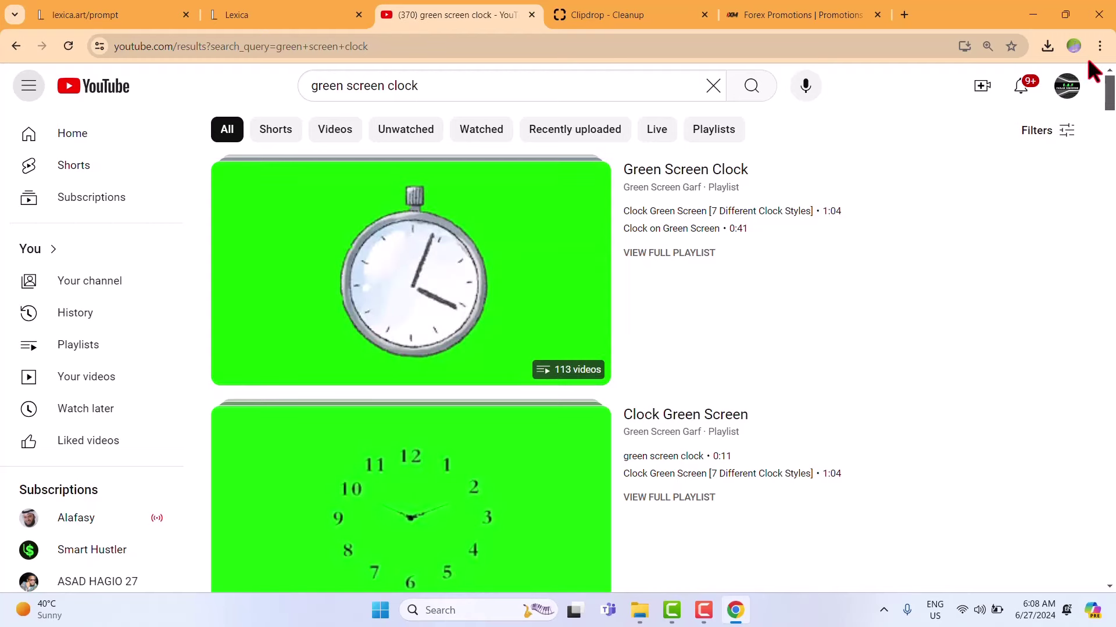
Look through the green screen clock search results for a suitable clock video
scroll(645, 349, "down", 10)
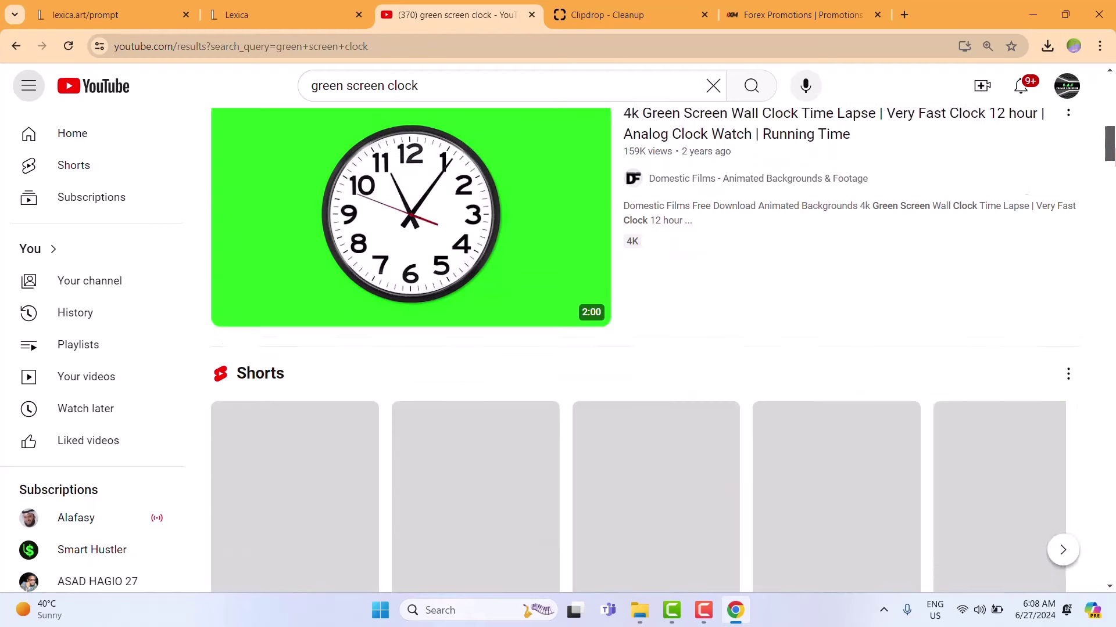
scroll(645, 349, "up", 4)
scroll(645, 349, "down", 7)
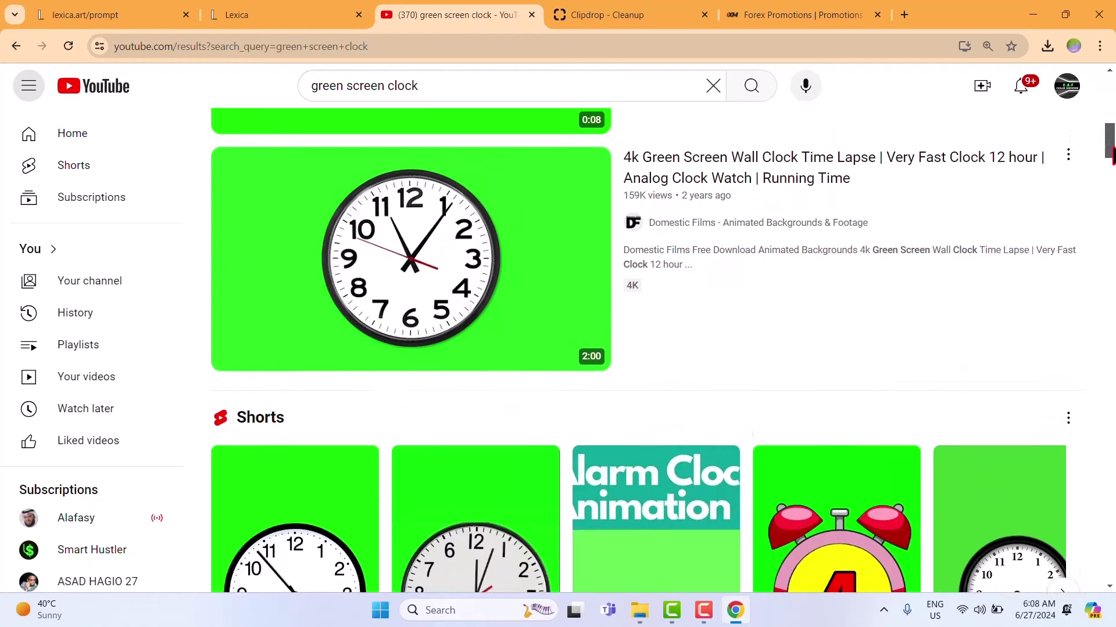
scroll(645, 348, "down", 18)
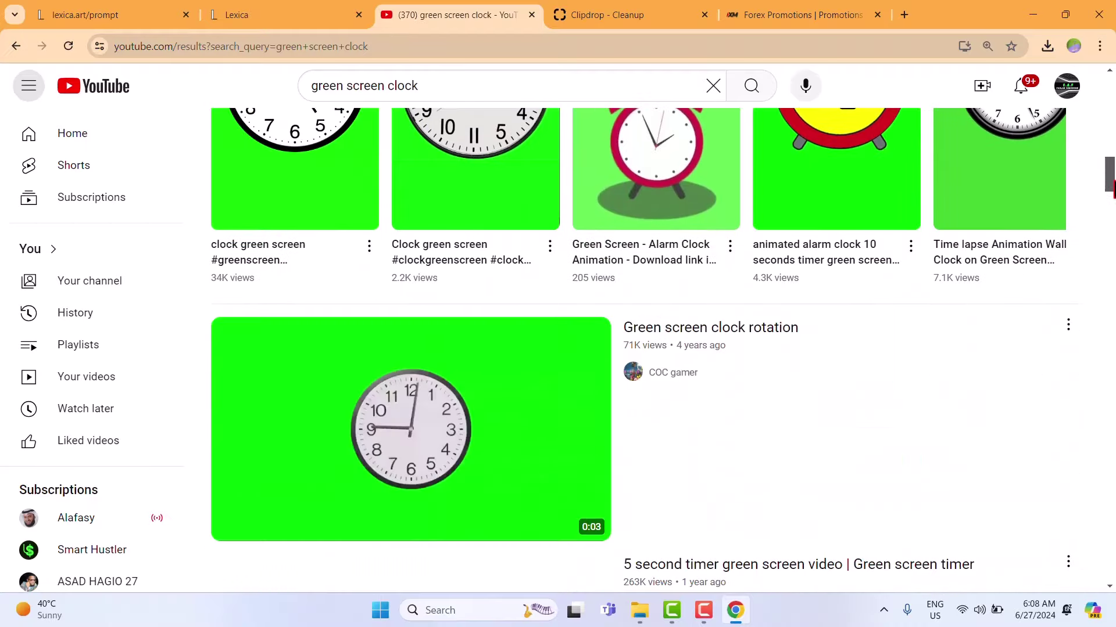
scroll(645, 348, "down", 6)
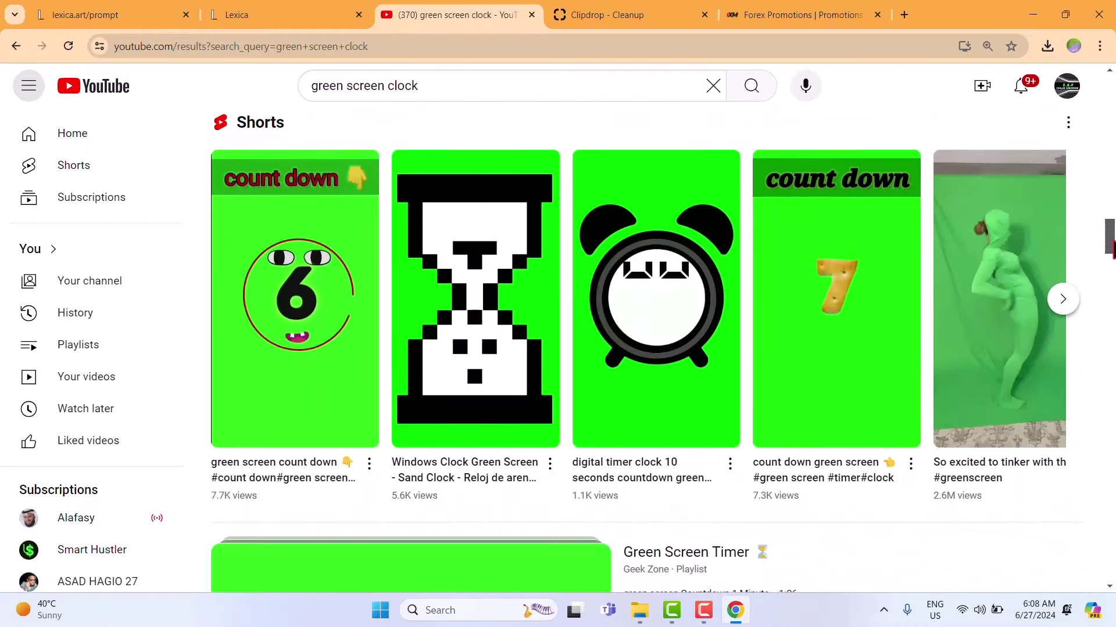
scroll(645, 349, "up", 15)
left_click_drag(1109, 186, 1090, 141)
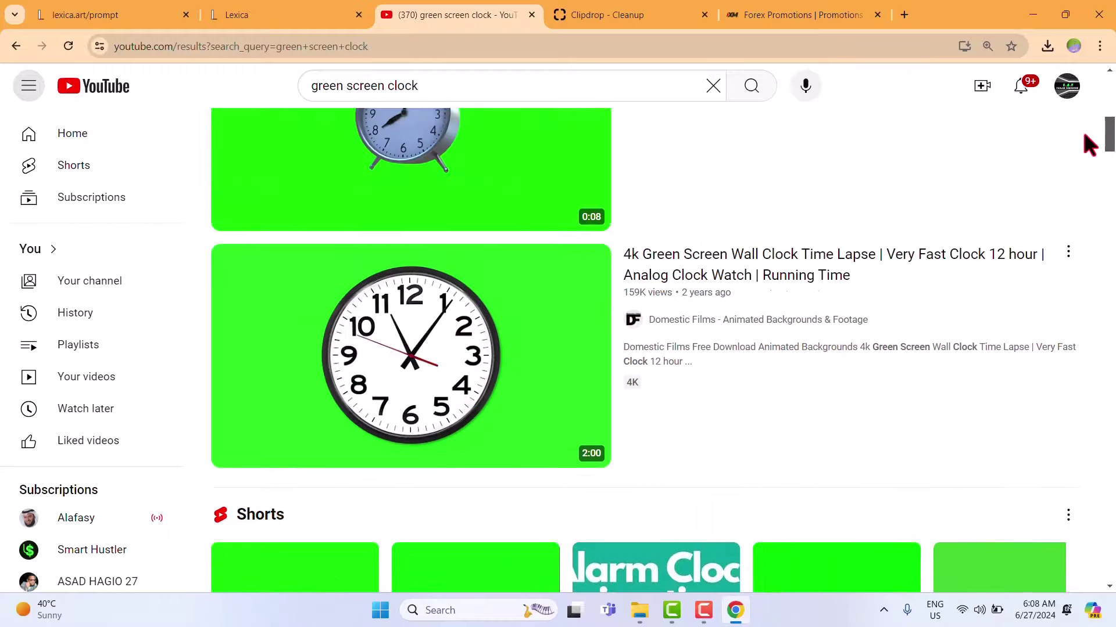
Try a YouTube search for "green screen gold clock", look through the results, and return to the previous clock results
left_click(385, 87)
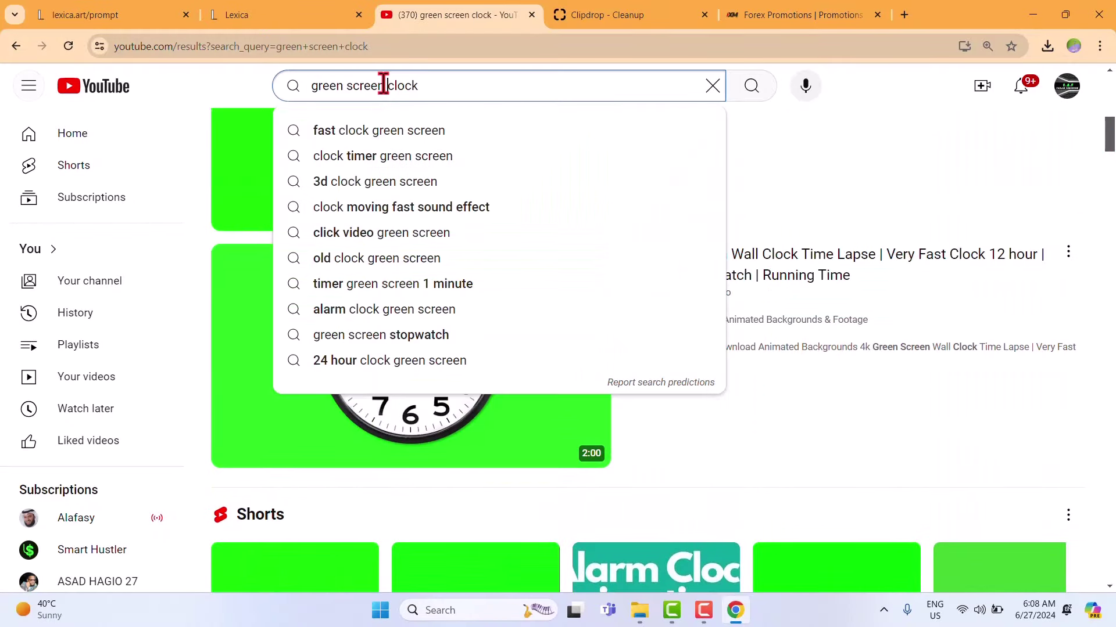
type("gol")
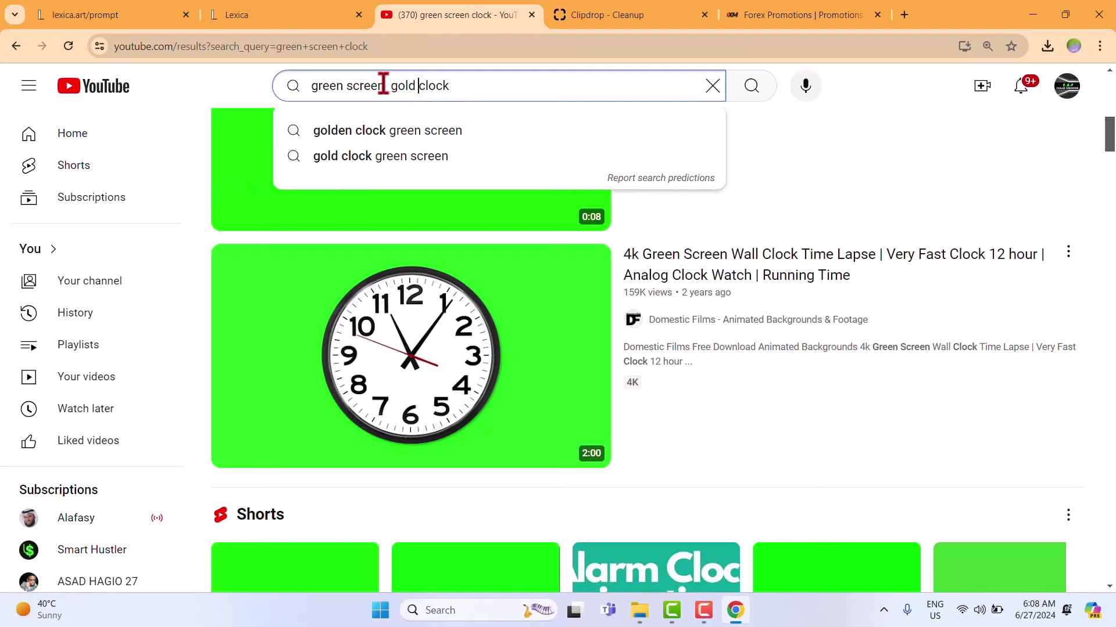
type("d")
key("Return")
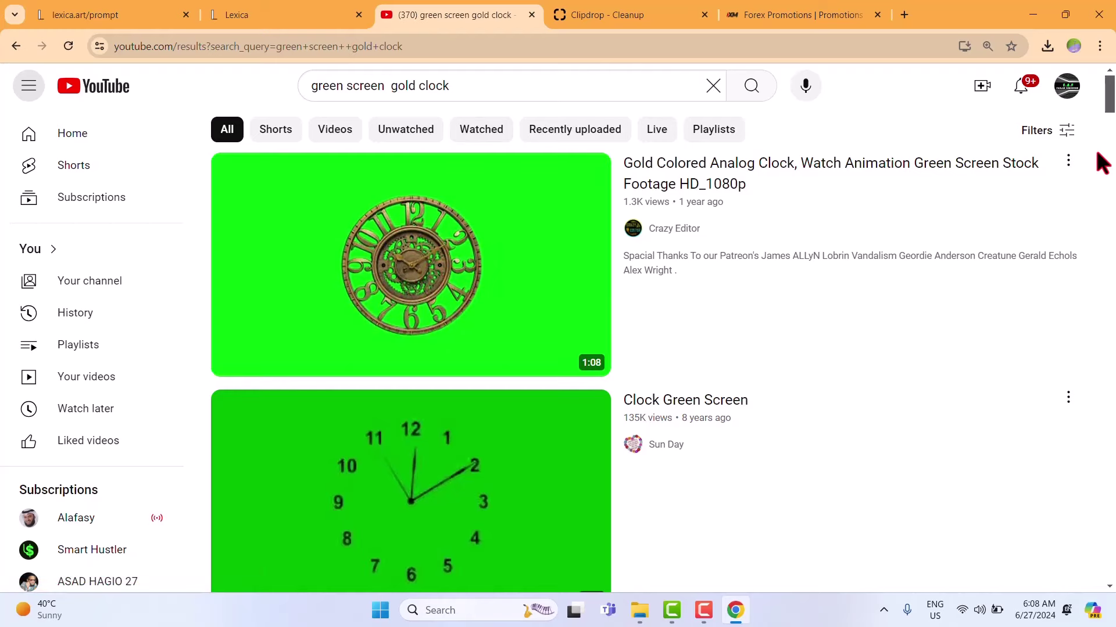
left_click_drag(1114, 110, 1114, 317)
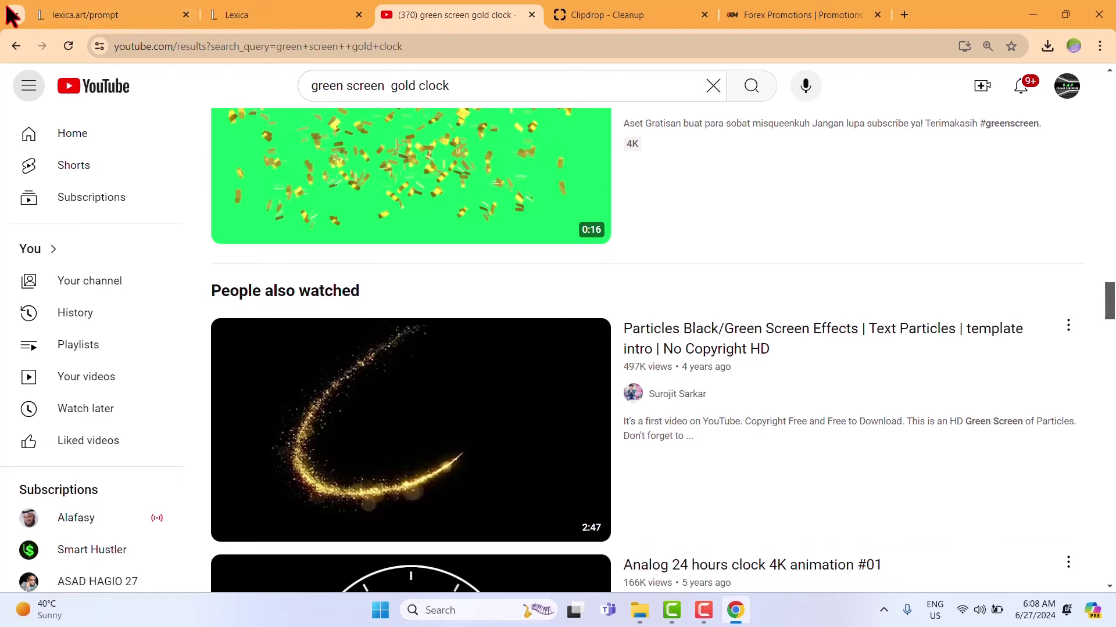
left_click(22, 48)
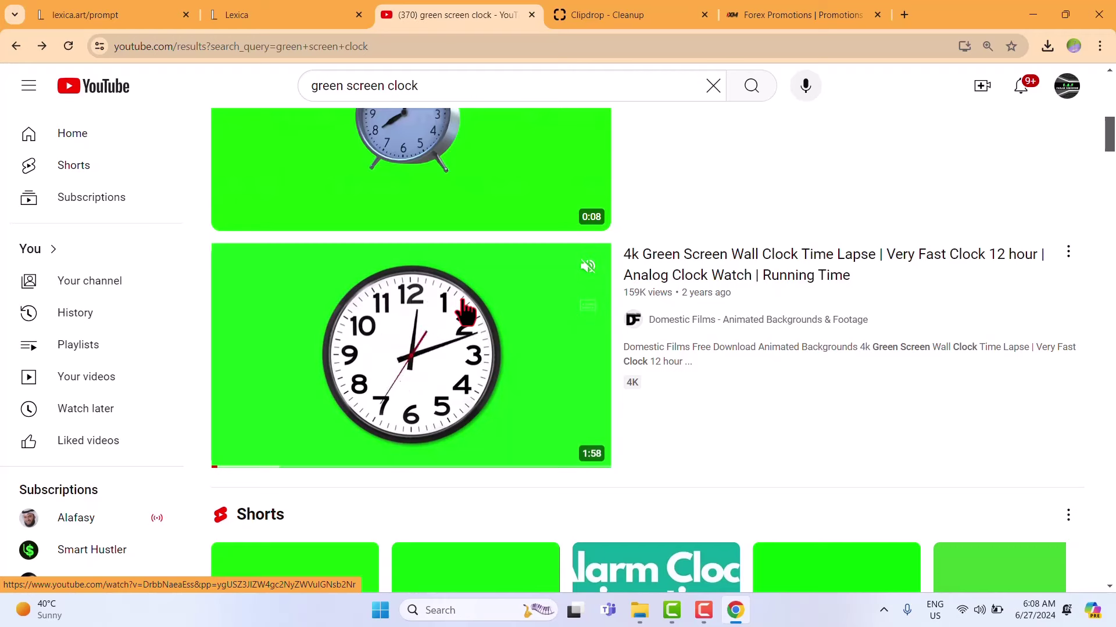
Open the "4k Green Screen Wall Clock Time Lapse" video from the results and pause its playback
mouse_move(1104, 141)
left_mouse_down()
mouse_move(1098, 448)
mouse_move(1078, 87)
mouse_move(1097, 157)
left_mouse_up()
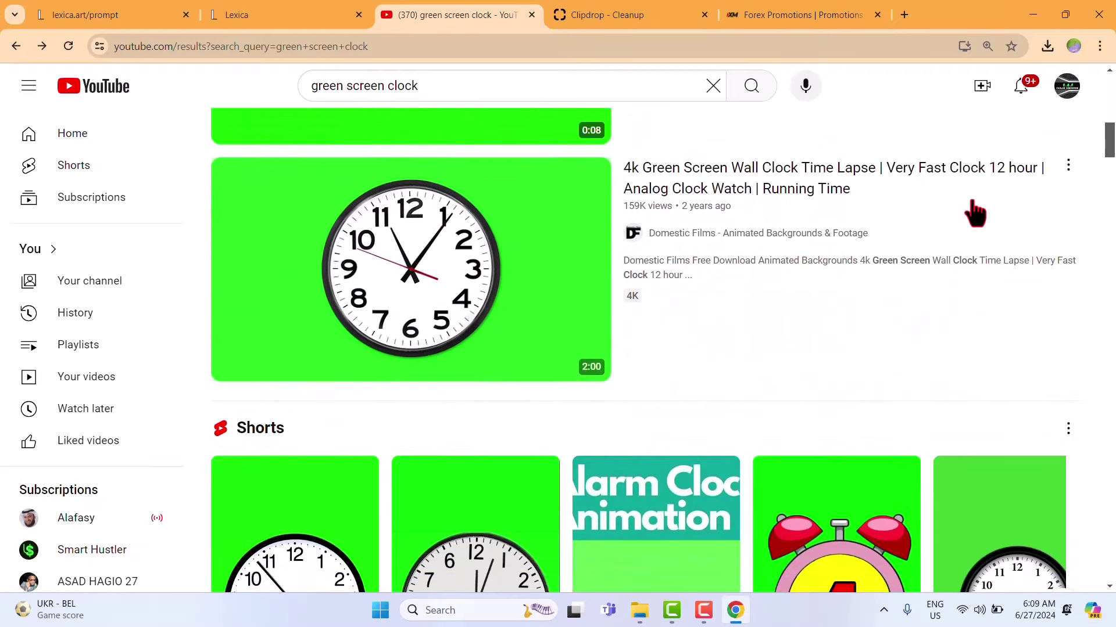
left_click_drag(406, 167, 446, 200)
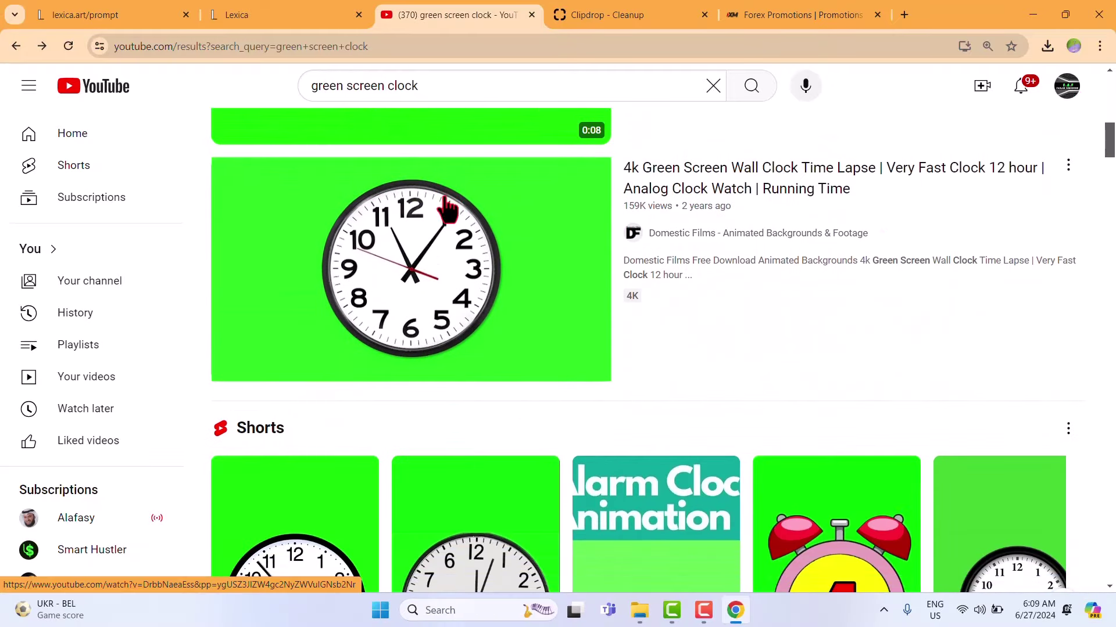
left_click(427, 270)
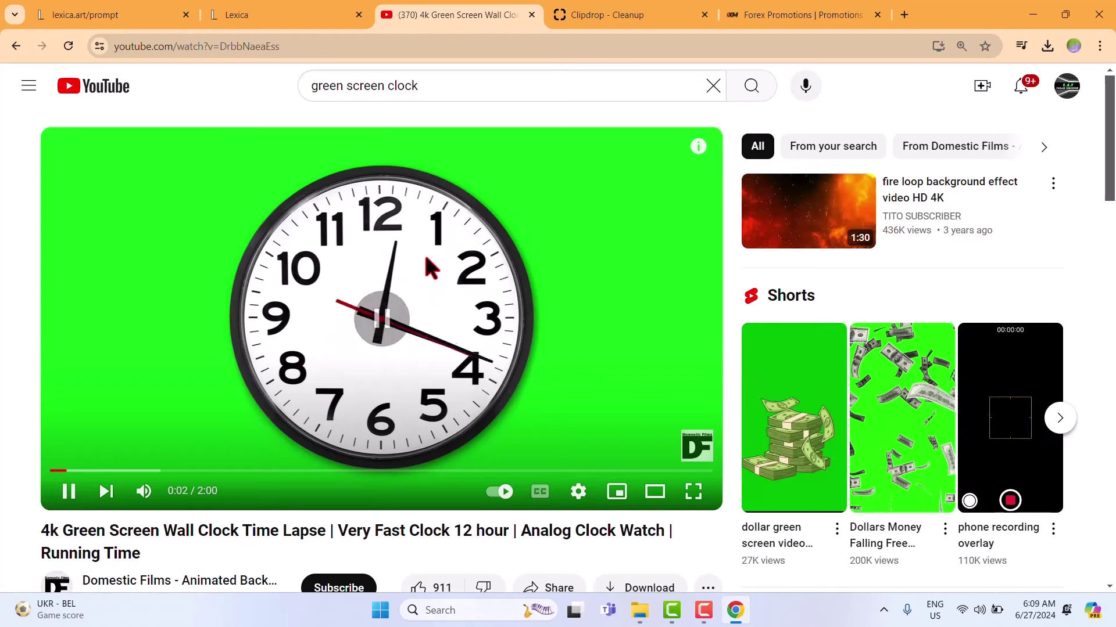
left_click(426, 258)
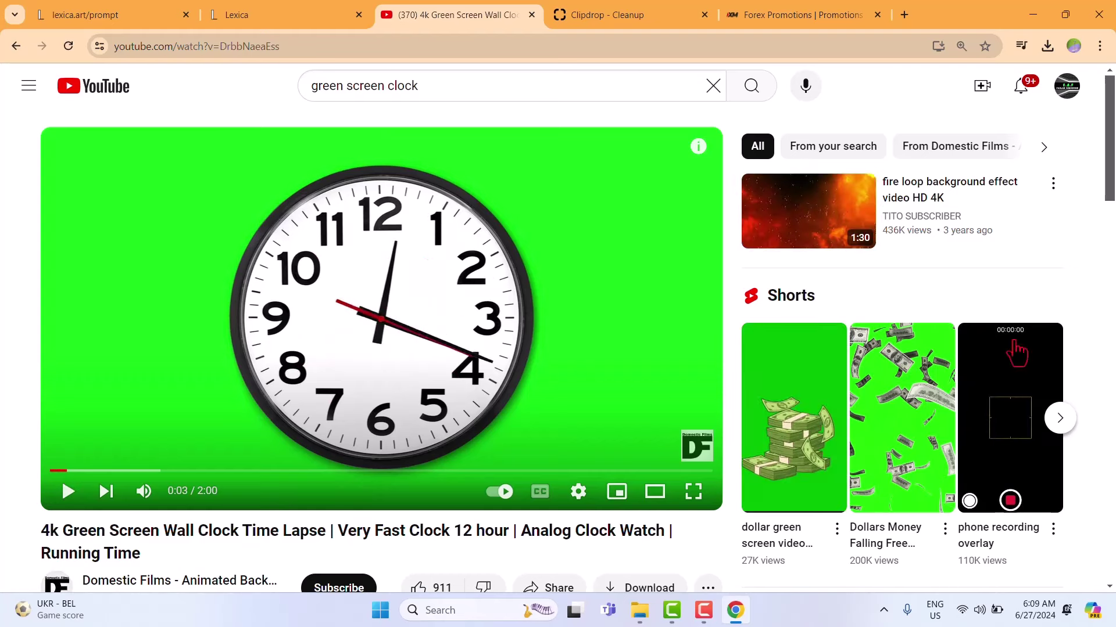
Copy the share link of the 4k green screen wall clock video
scroll(1075, 266, "down", 4)
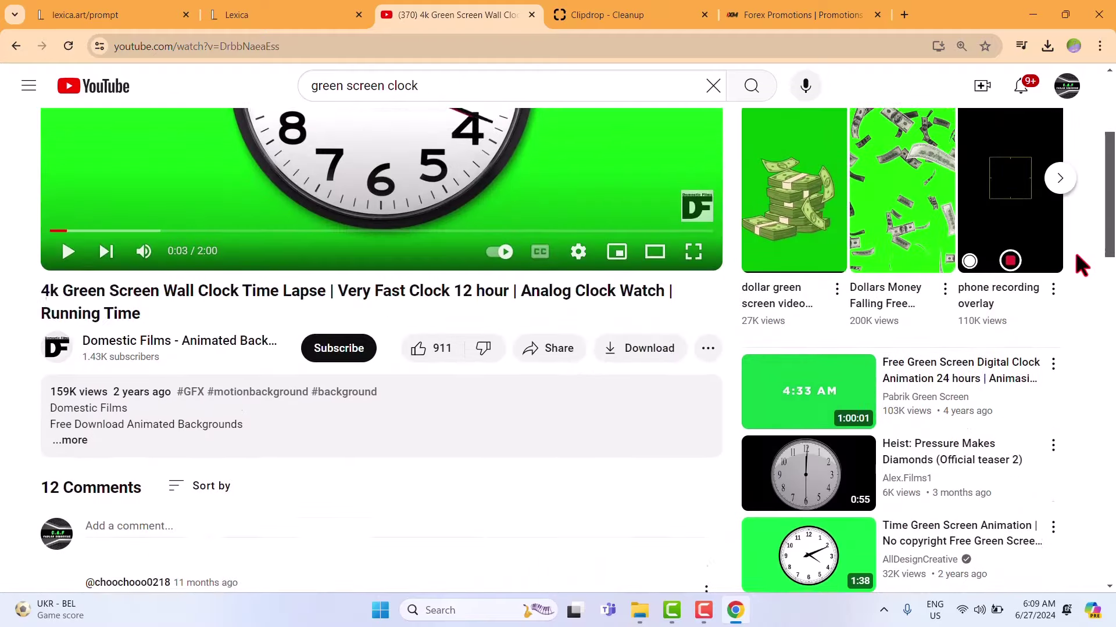
scroll(1074, 249, "up", 1)
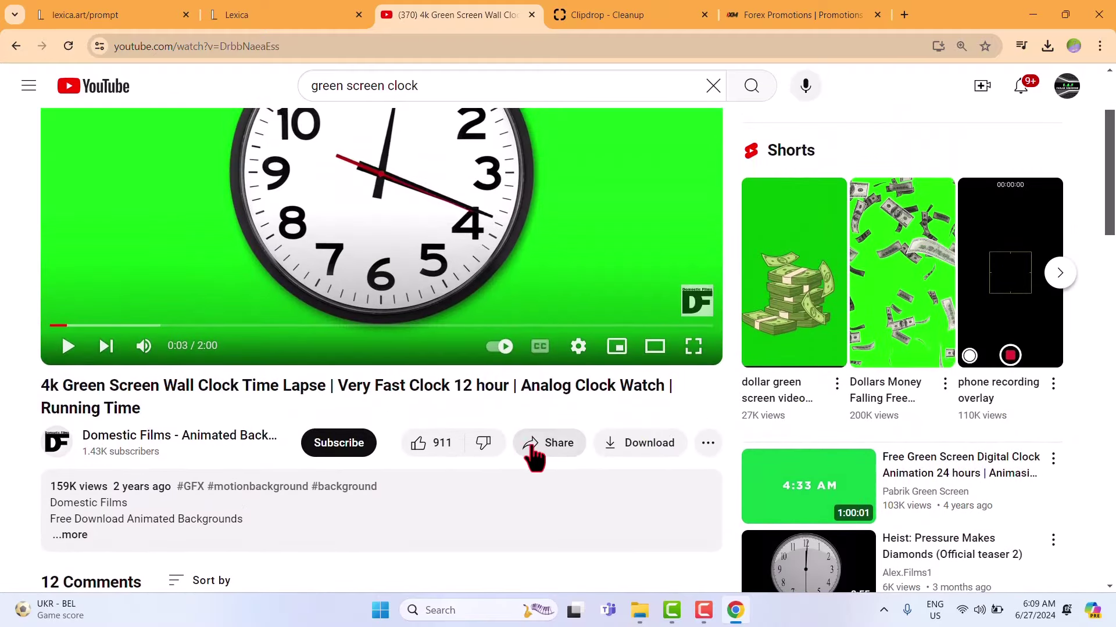
left_click(532, 450)
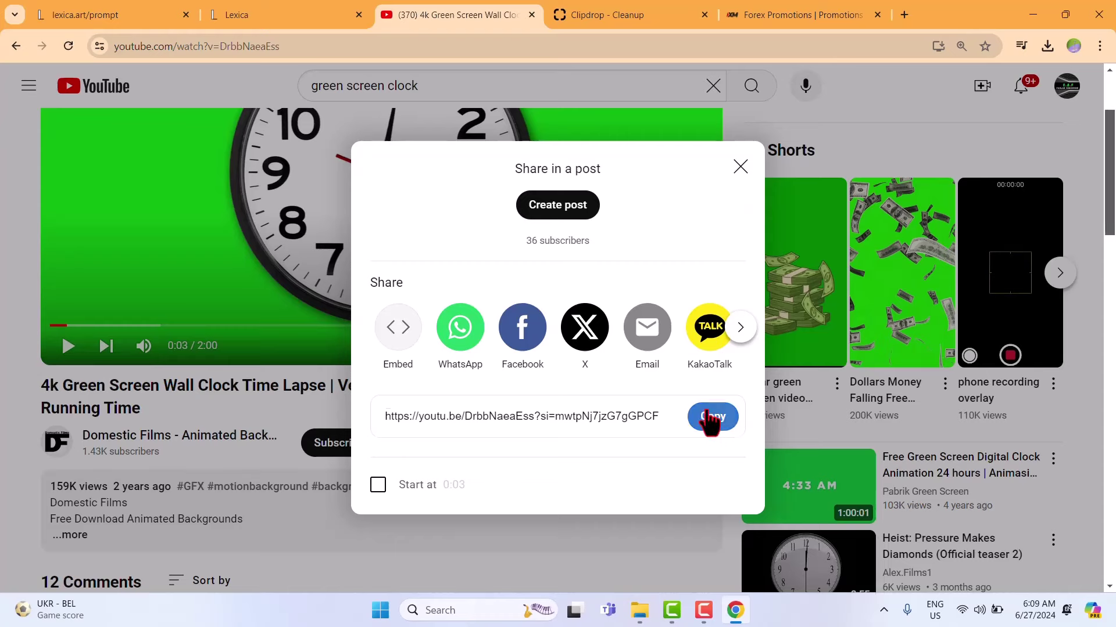
left_click(713, 417)
Search Google for "save from net" in place of the Forex Promotions page and open the SaveFrom.net Free Online Video Downloader
left_click(773, 12)
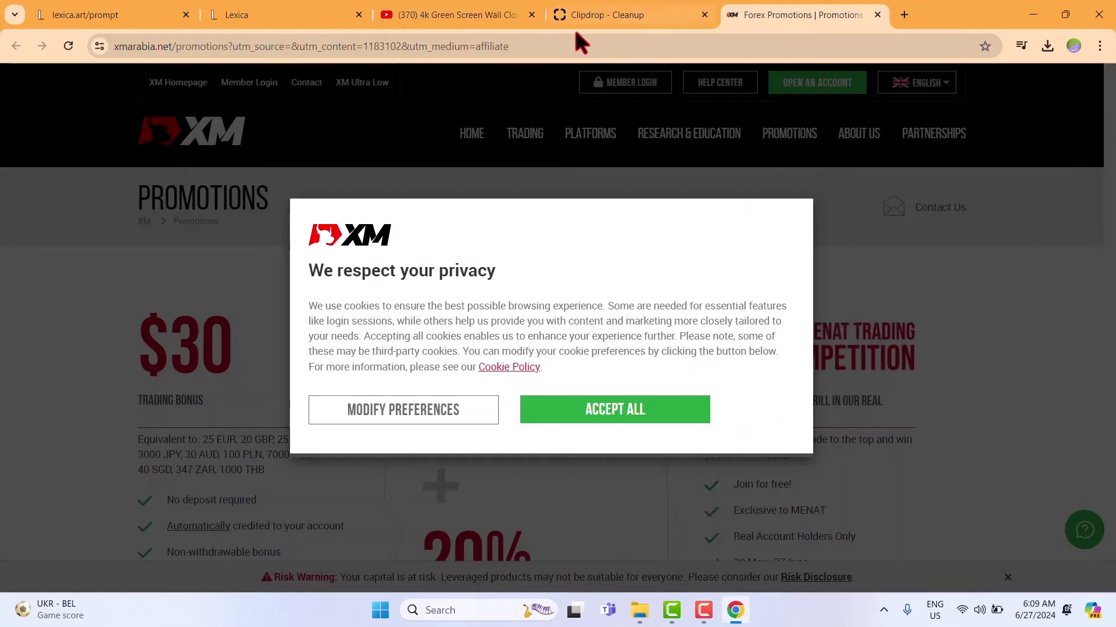
left_click(514, 23)
left_click(773, 12)
left_click(599, 45)
type("save from net")
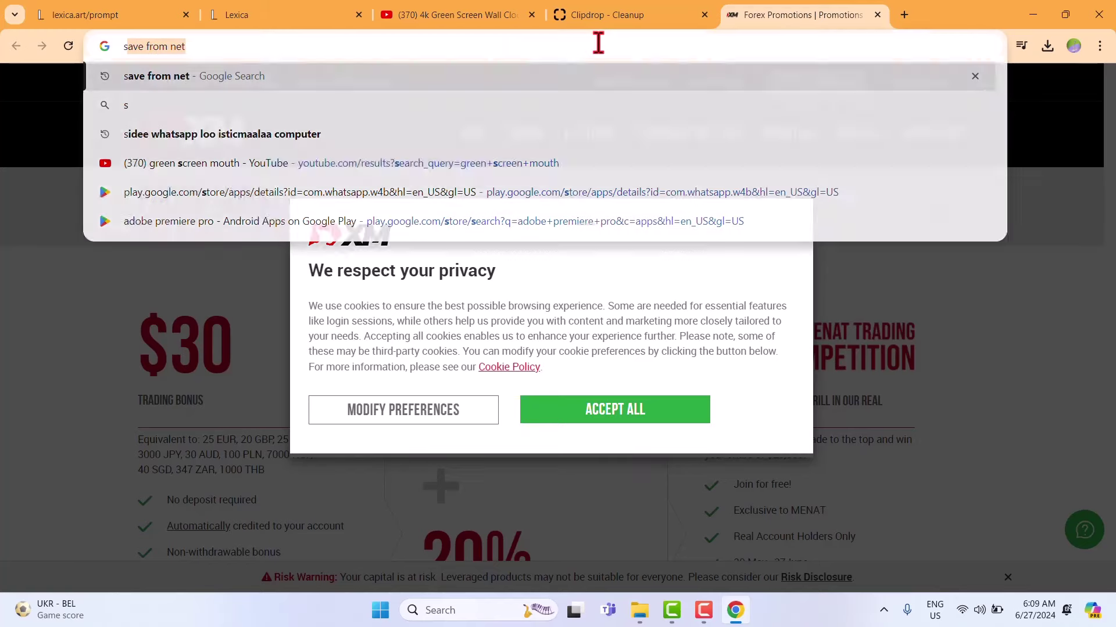
key("Return")
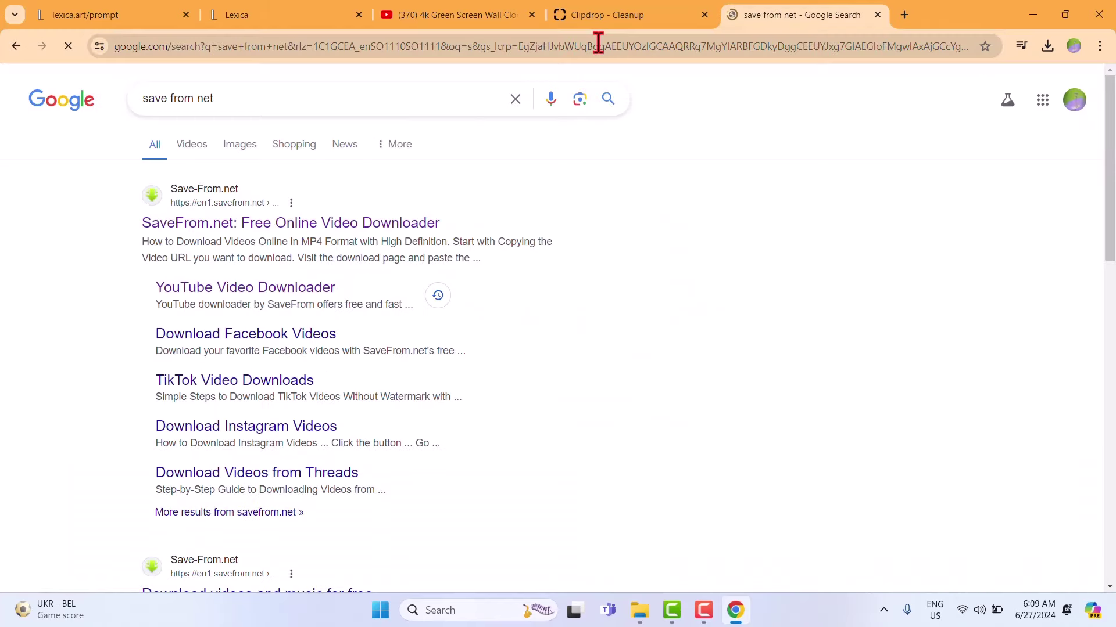
left_click(371, 230)
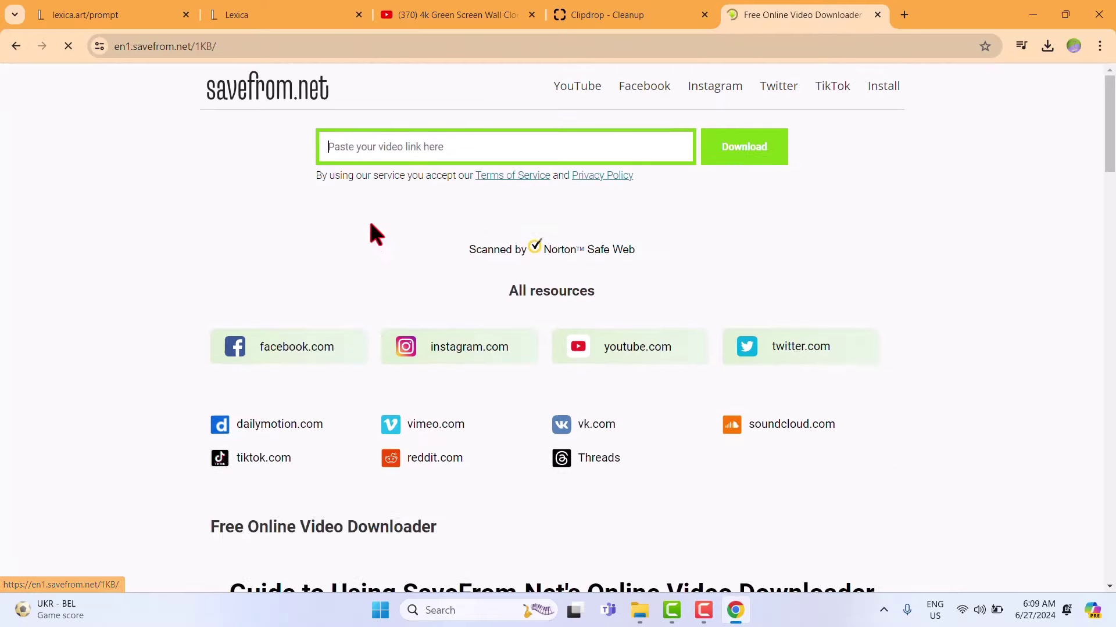
Paste the copied video link into the downloader, download the wall clock video, and check the recent downloads
right_click(389, 247)
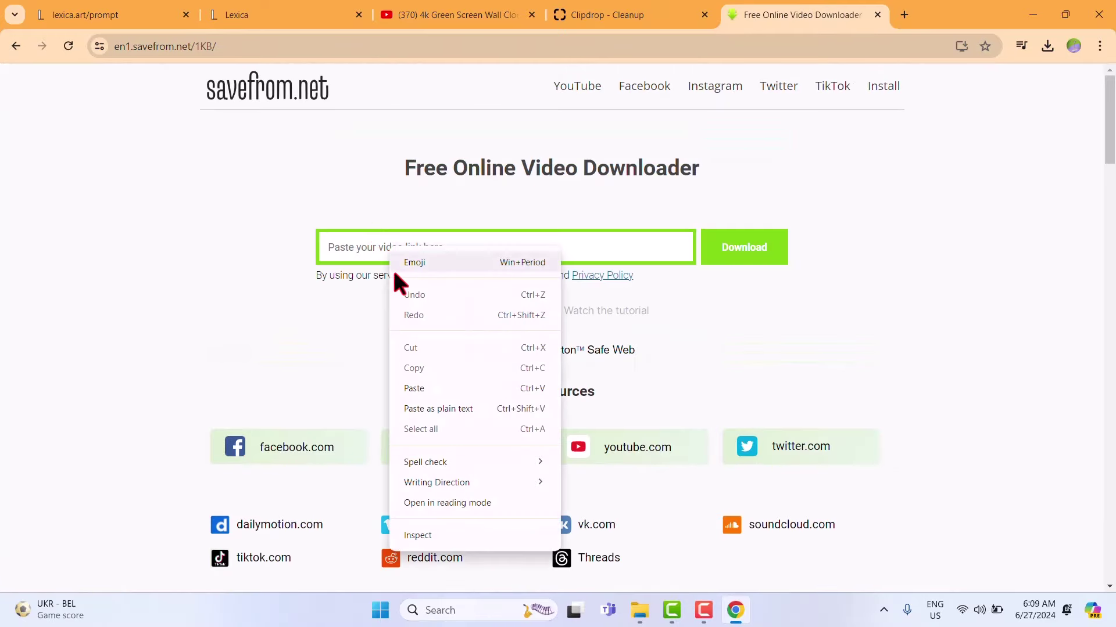
left_click(417, 385)
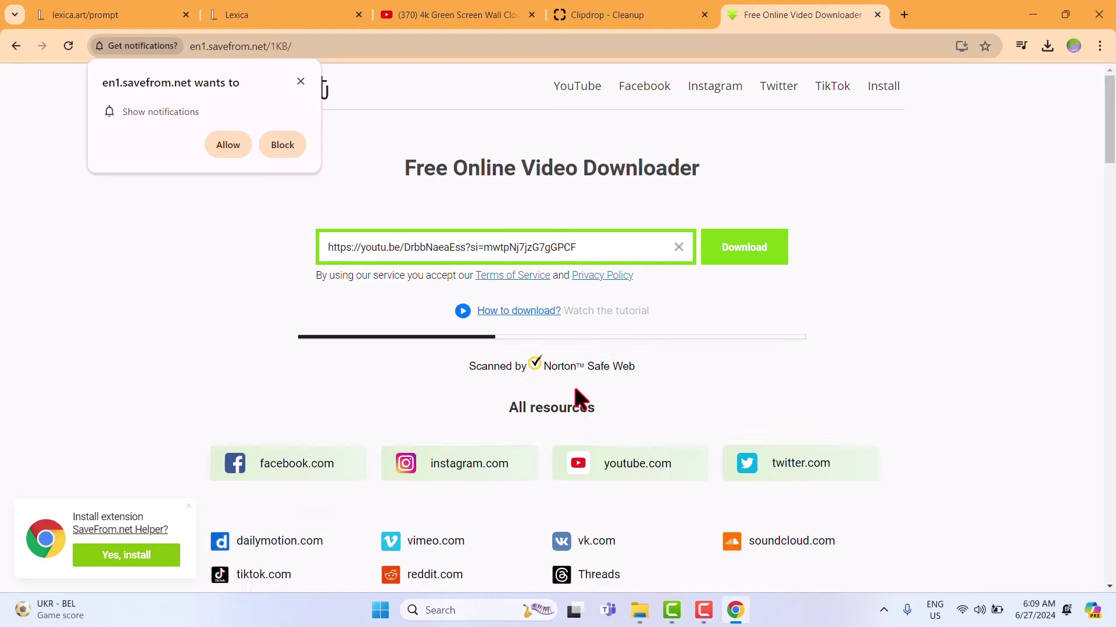
left_click(554, 415)
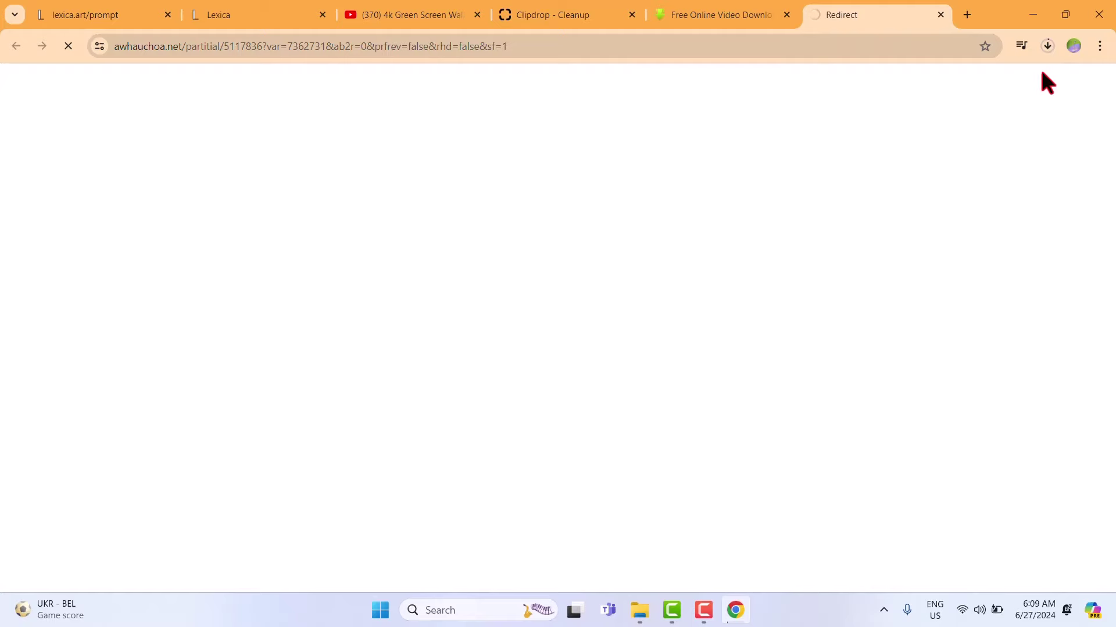
left_click(1048, 46)
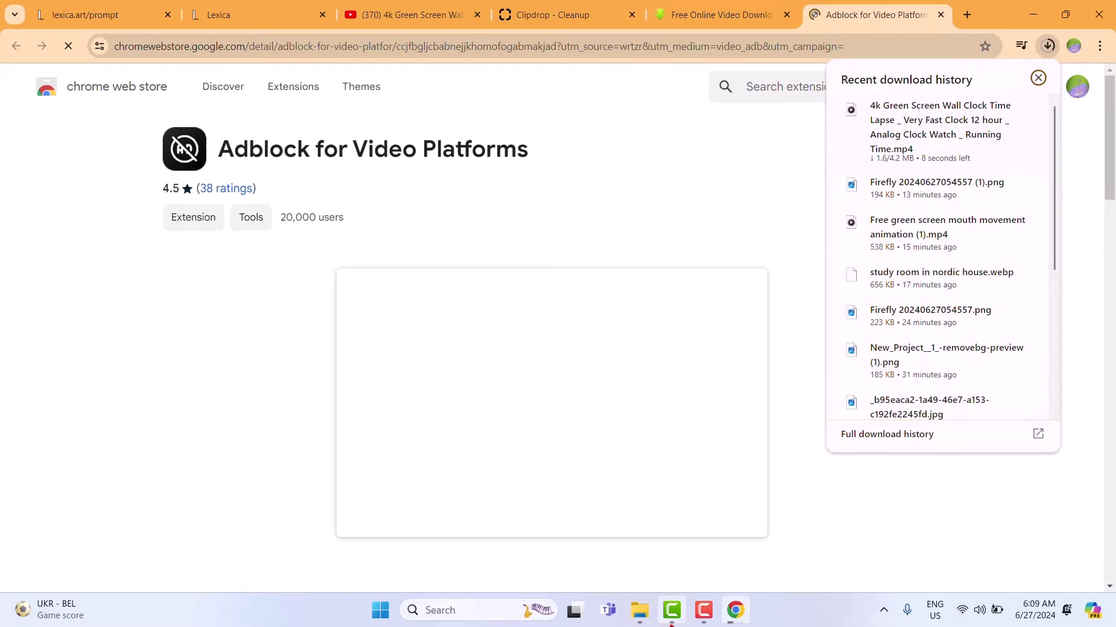
Switch to the Camtasia project
mouse_move(687, 615)
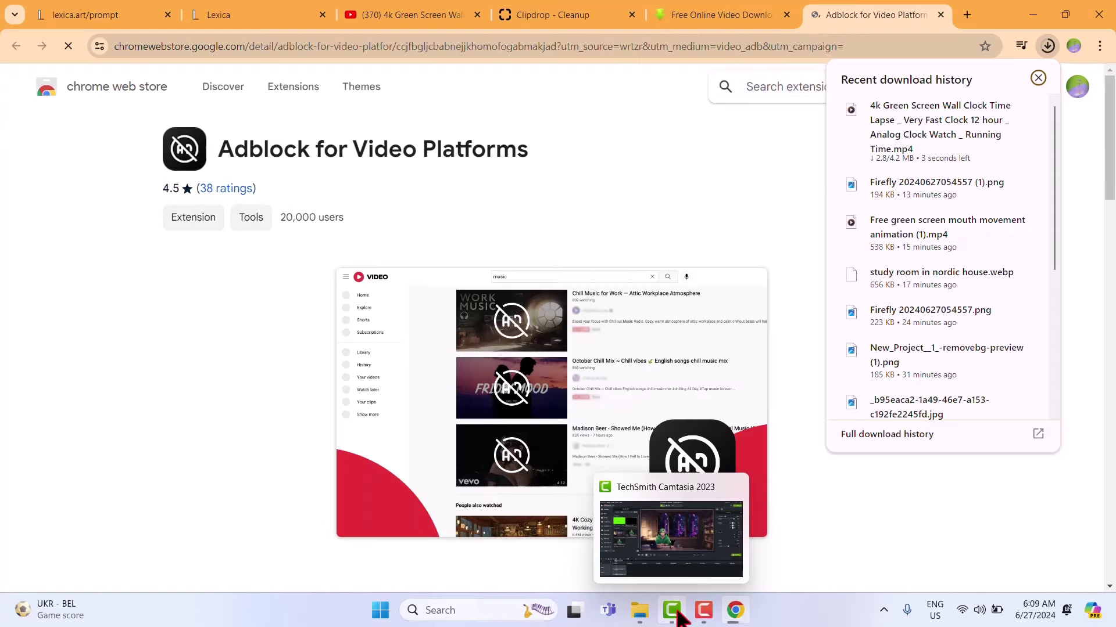
left_click(680, 618)
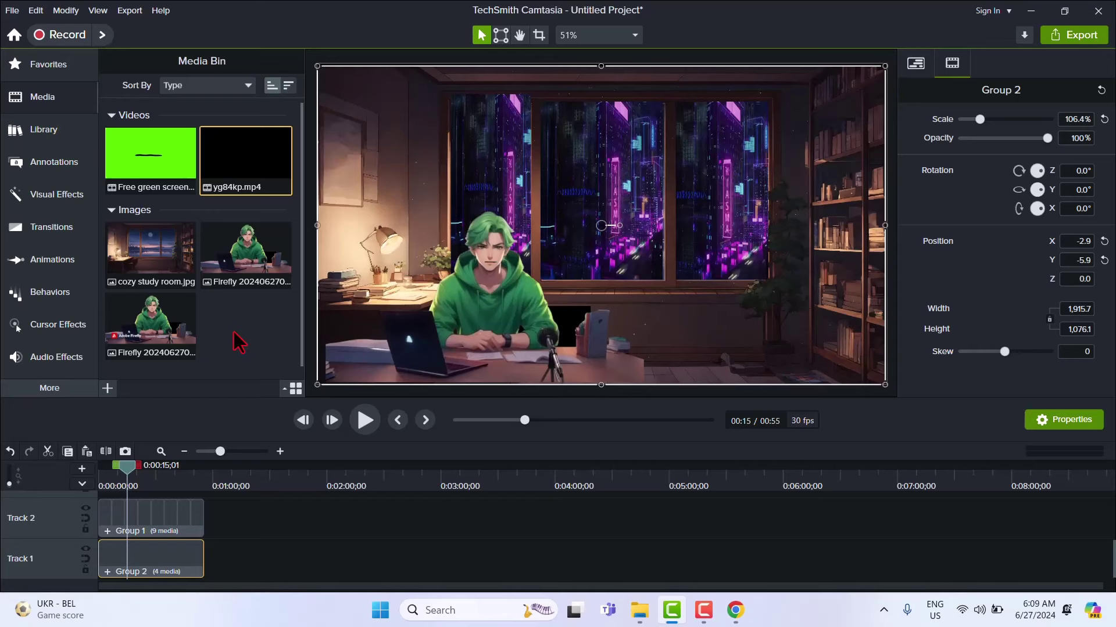
key("ctrl+i")
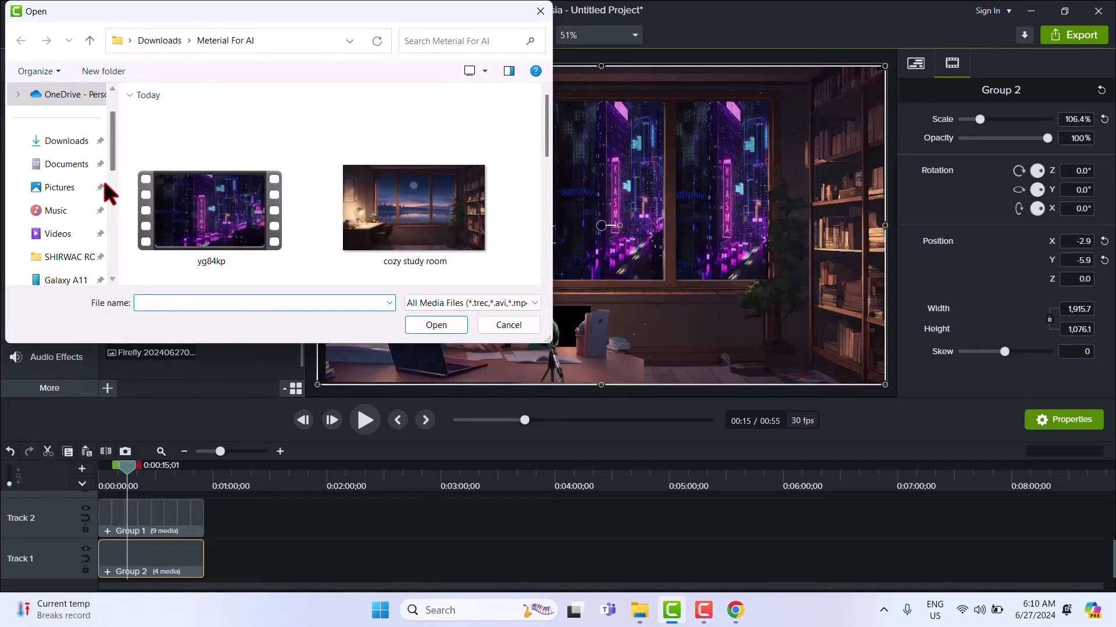
left_click(85, 151)
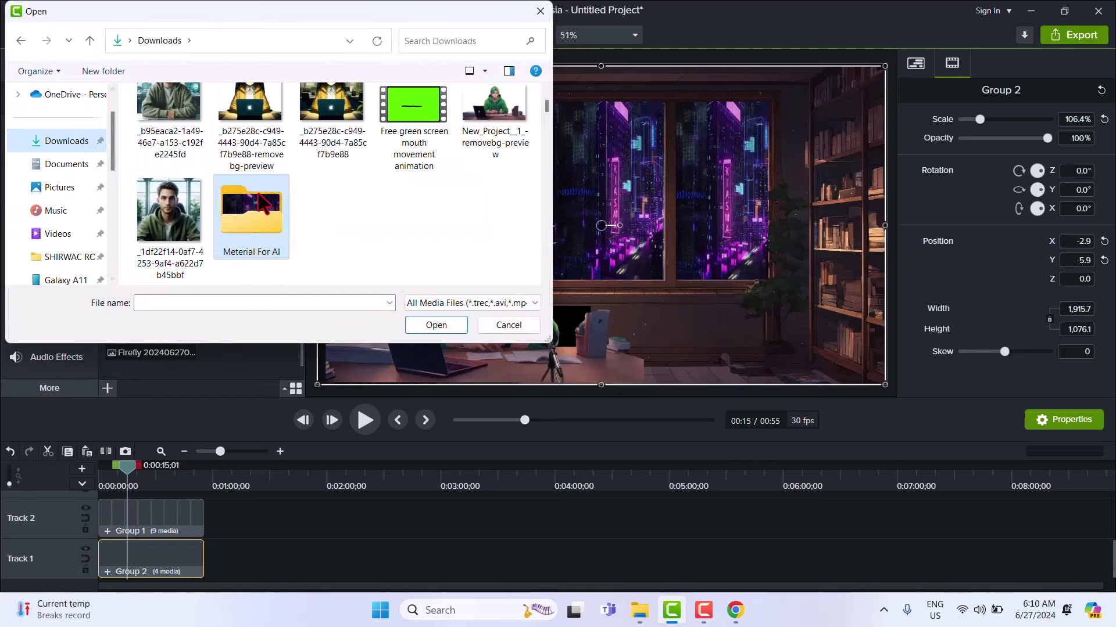
left_click(540, 11)
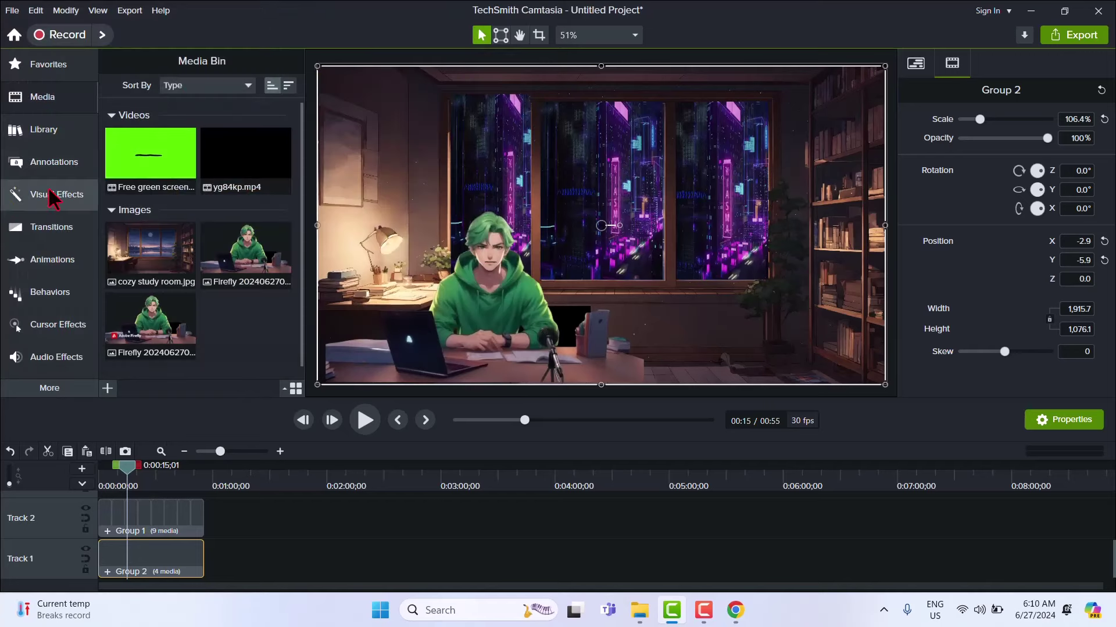
Import the 4k Green Screen Wall Clock video from the Downloads folder and place it at the start of Track 3
double_click(245, 333)
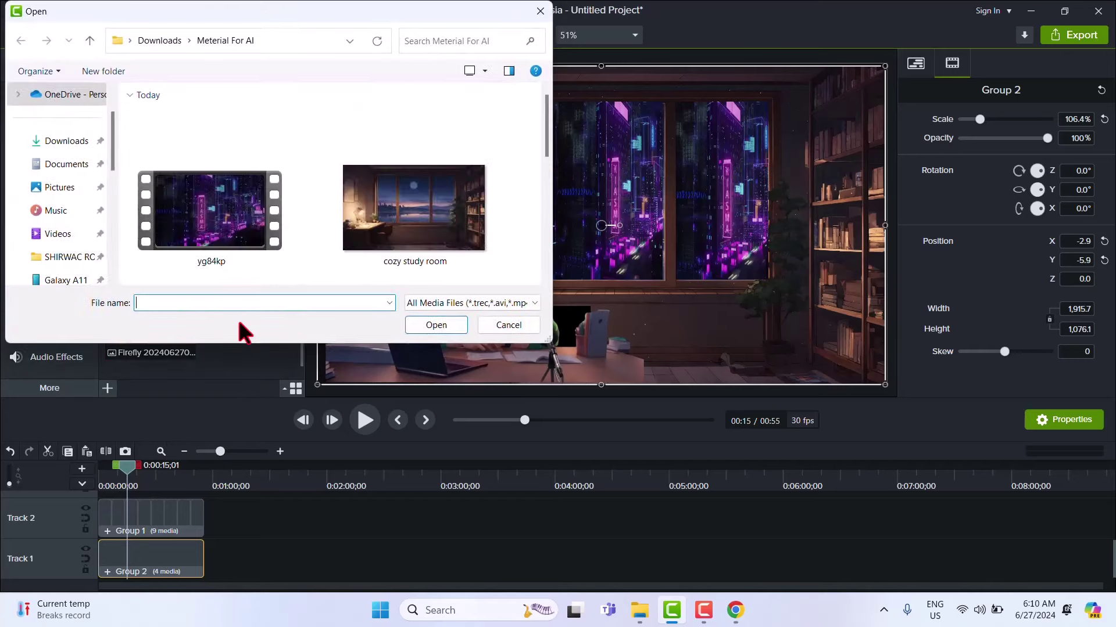
left_click(75, 143)
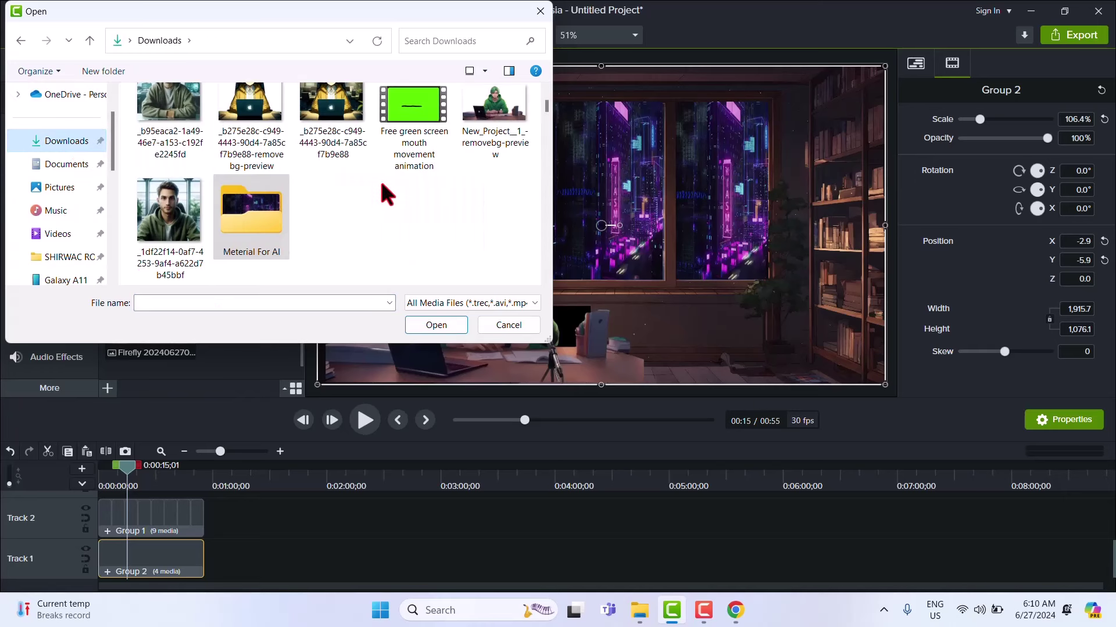
scroll(546, 119, "up", 5)
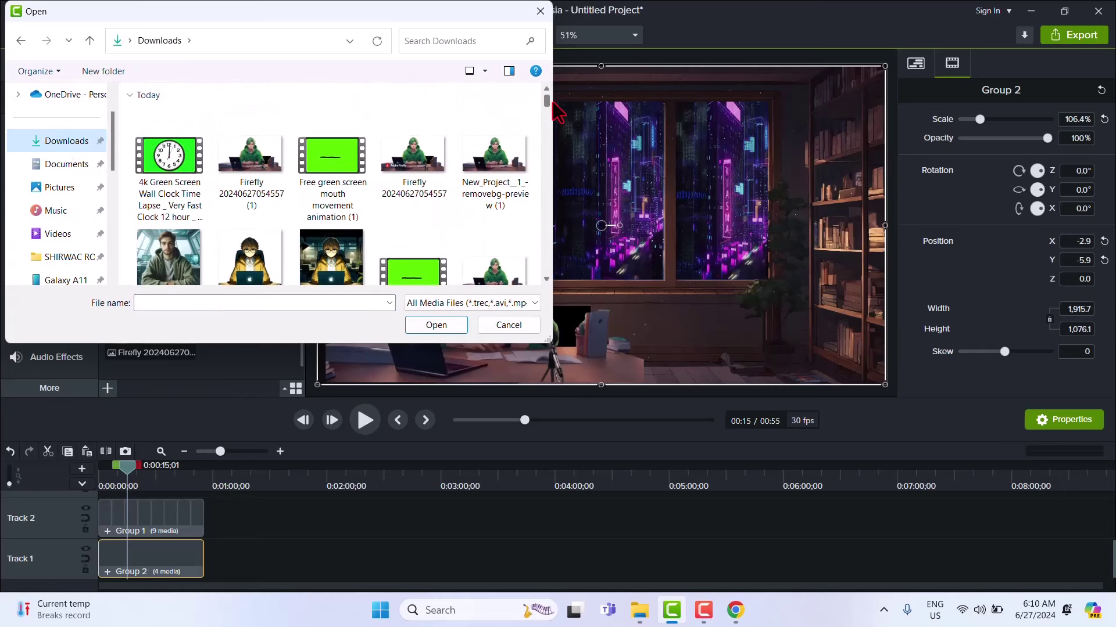
double_click(175, 172)
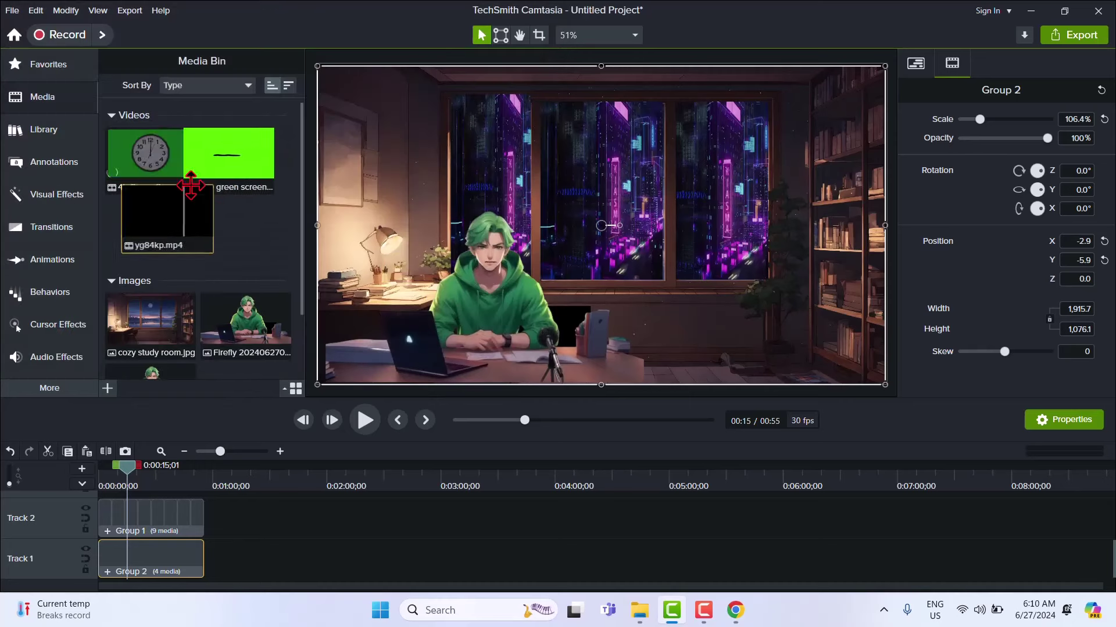
left_click_drag(175, 181, 162, 506)
left_click_drag(155, 505, 81, 523)
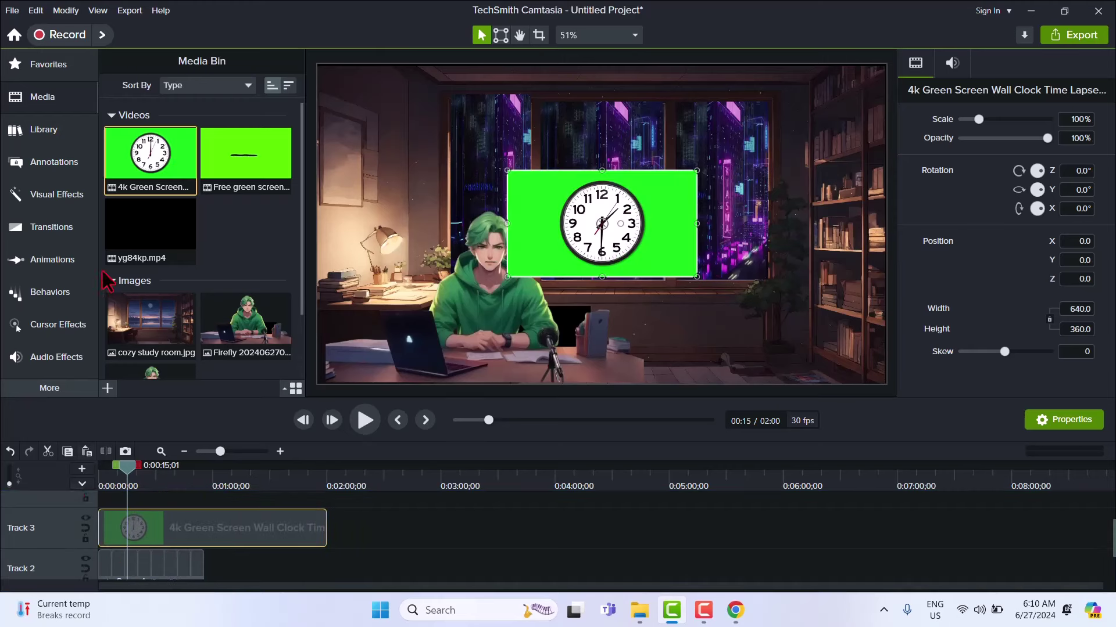
Apply the Remove a Color visual effect to the wall clock clip on Track 3 and open its effect settings
left_click(60, 209)
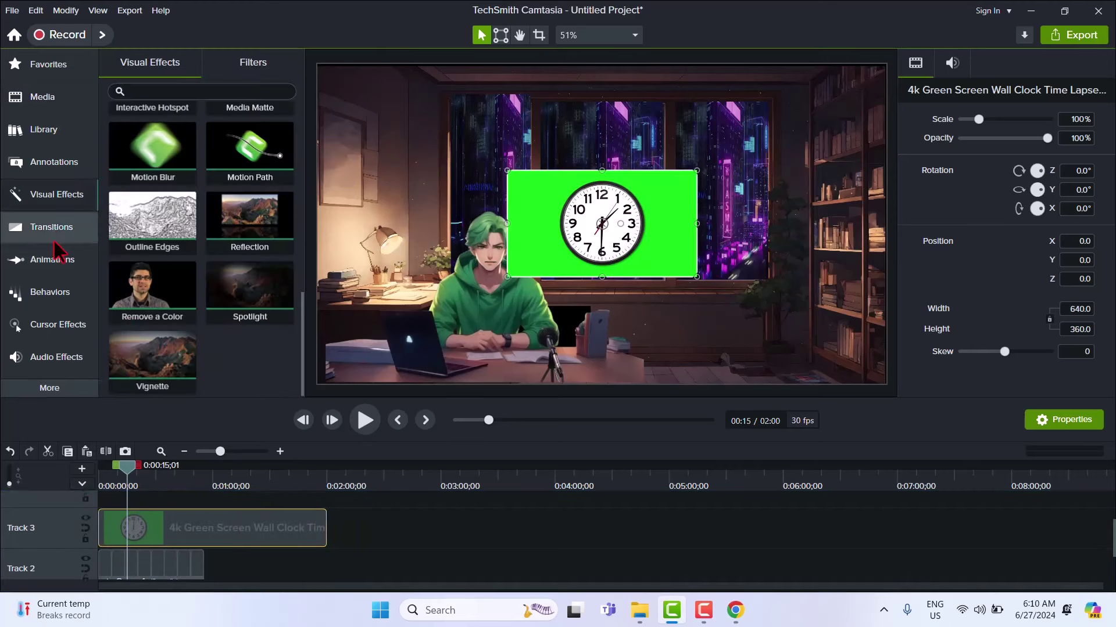
left_click_drag(148, 290, 219, 531)
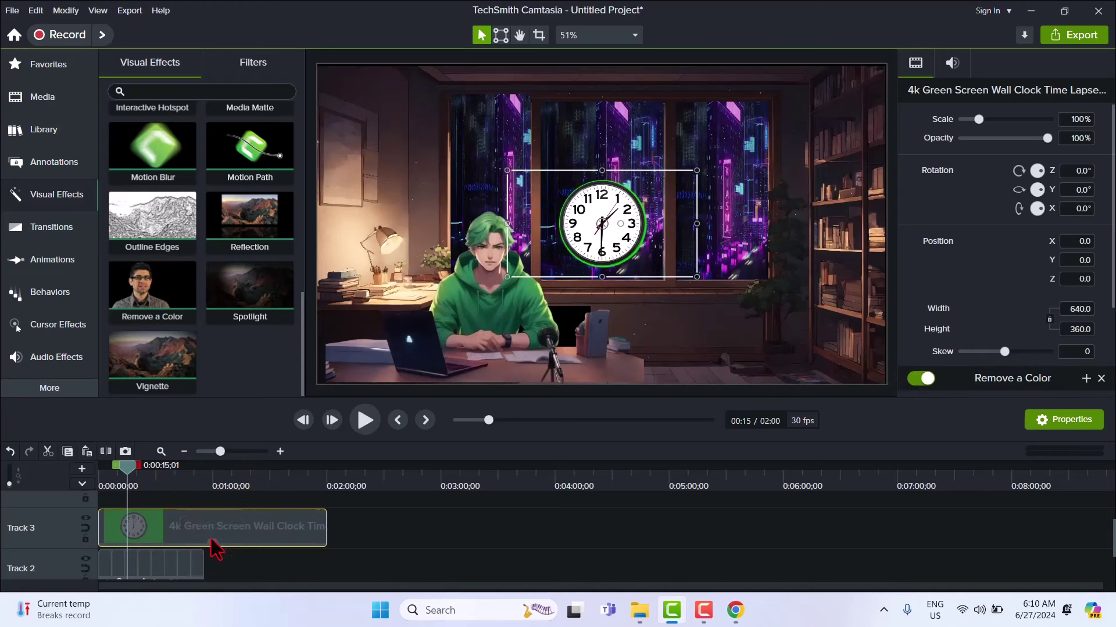
left_click(213, 543)
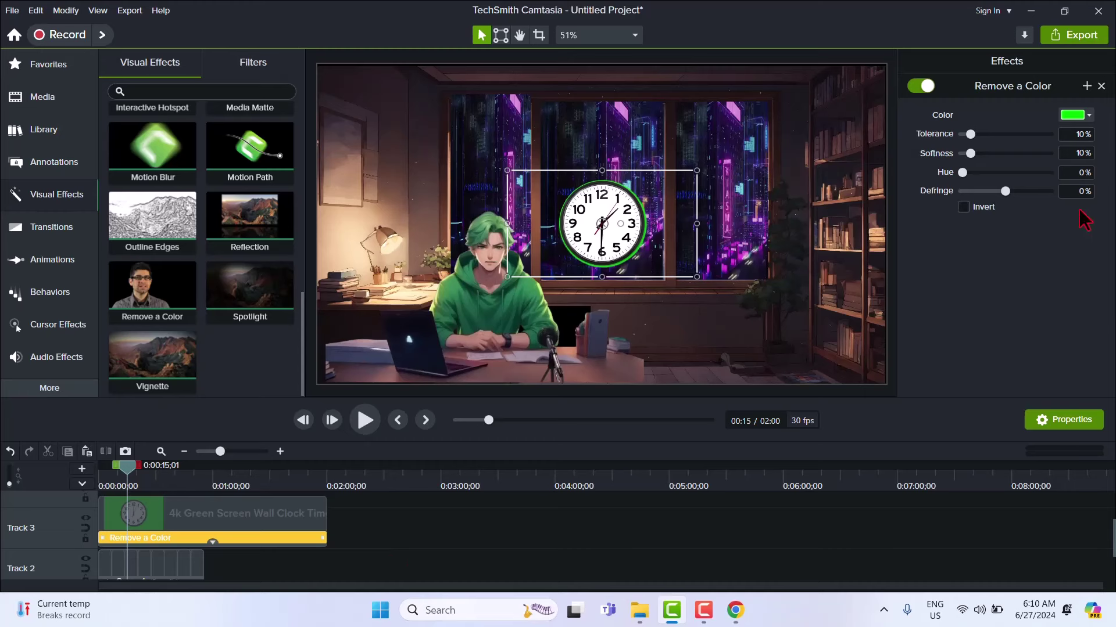
left_click(1079, 115)
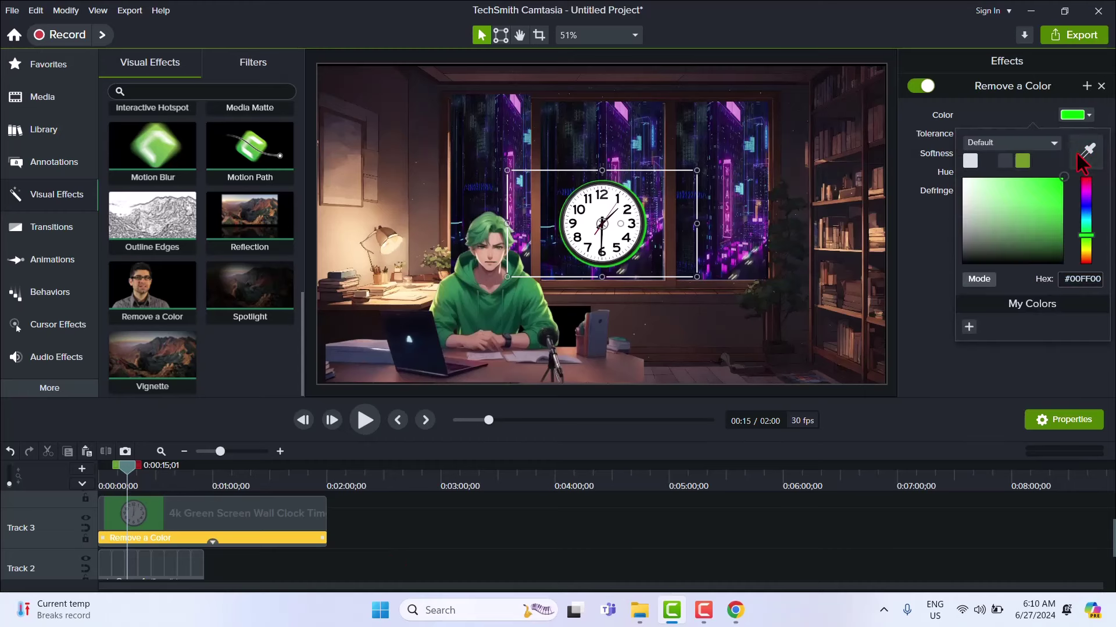
left_click(1078, 154)
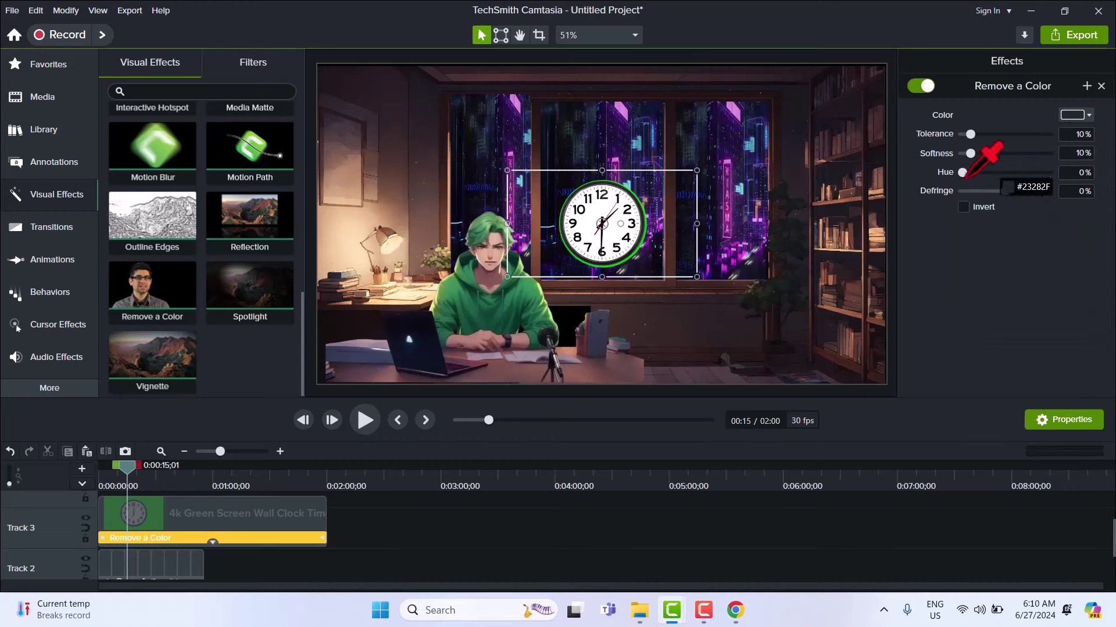
left_click(972, 136)
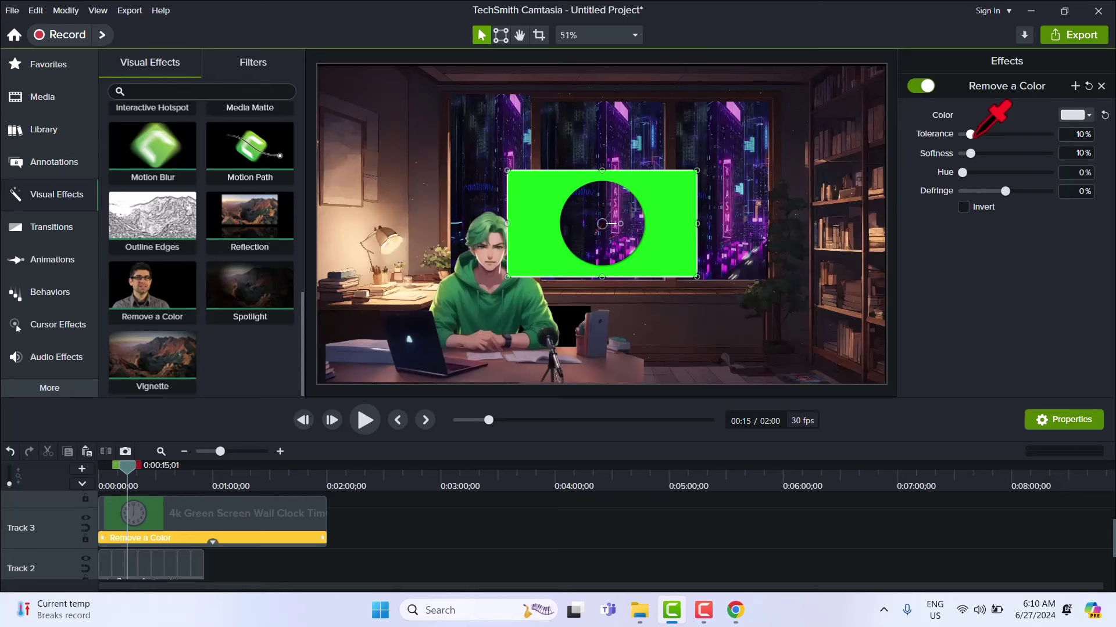
key("Escape")
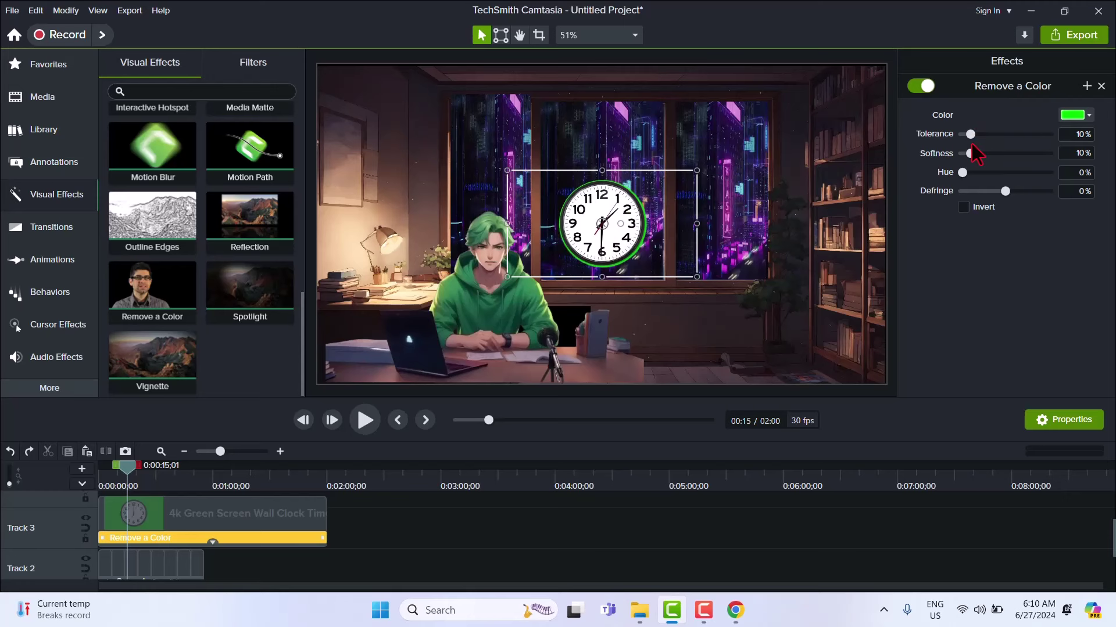
Set the color removal tolerance to 46% and place the clock high on the wall left of the window at 70% scale
left_click_drag(969, 137, 998, 141)
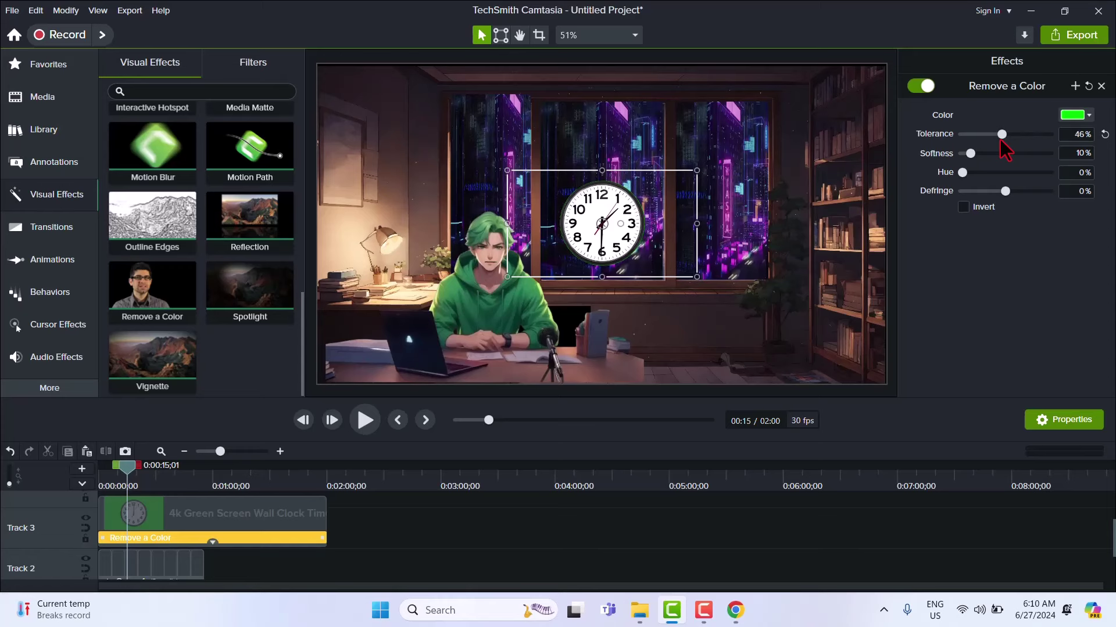
left_click_drag(568, 218, 361, 128)
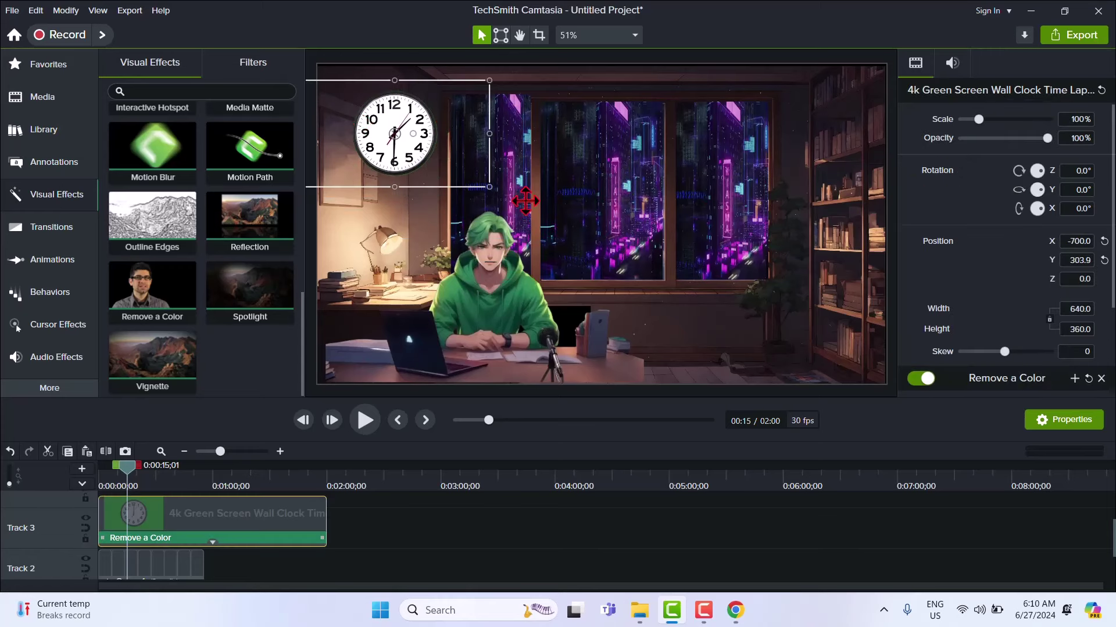
left_click_drag(486, 184, 432, 155)
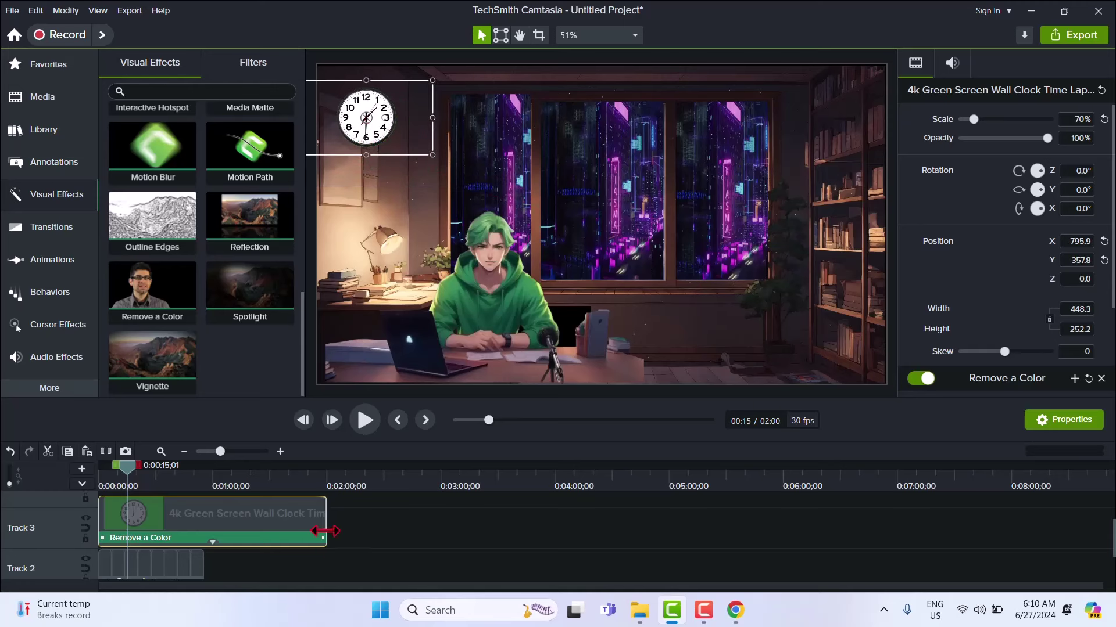
Trim the end of the wall clock clip to match the Track 2 group and preview the scene from the start
left_click_drag(323, 500, 194, 501)
left_click(236, 528)
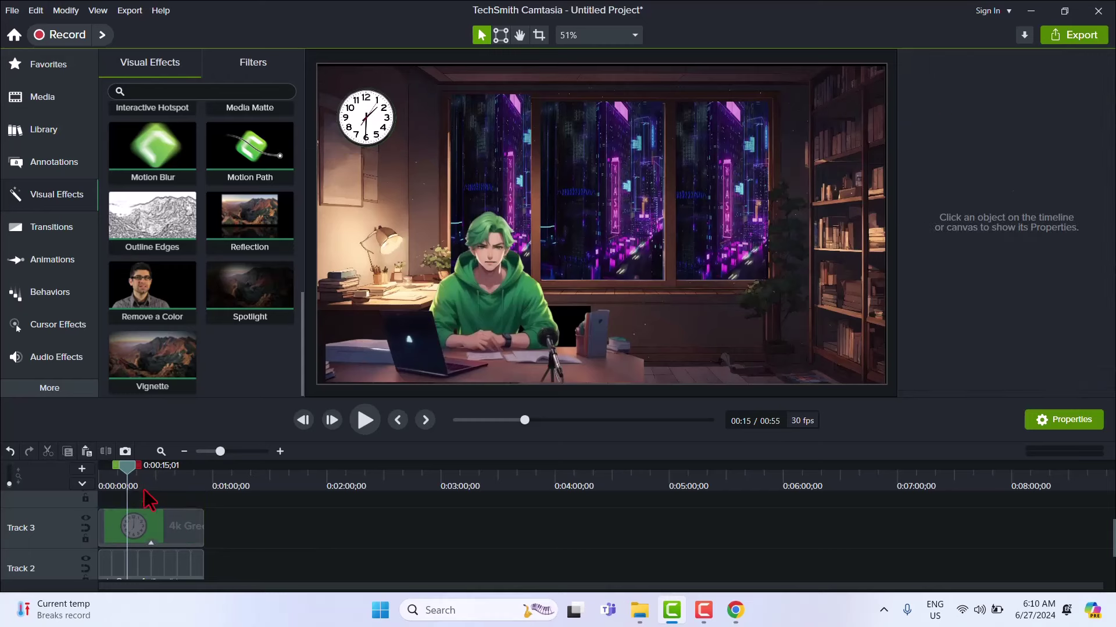
left_click_drag(127, 466, 56, 459)
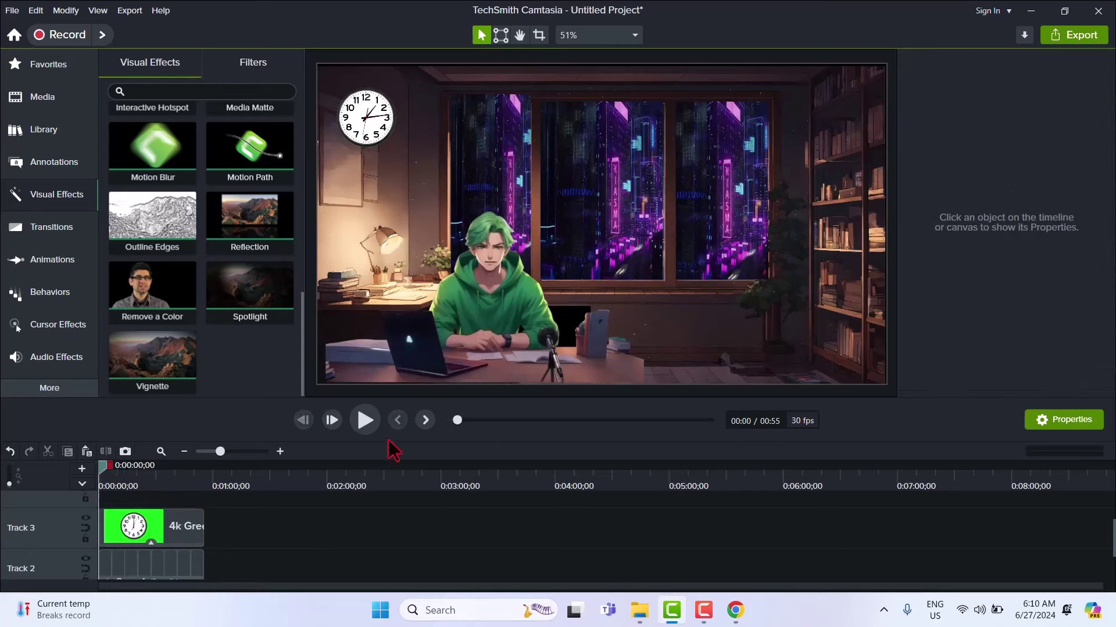
left_click(364, 430)
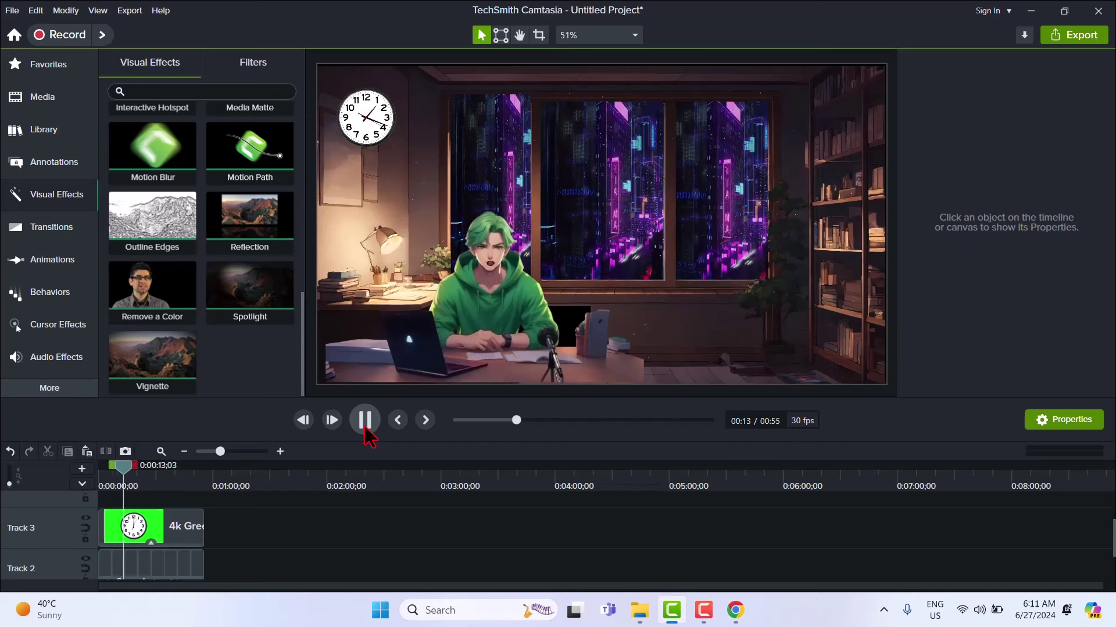
left_click(365, 427)
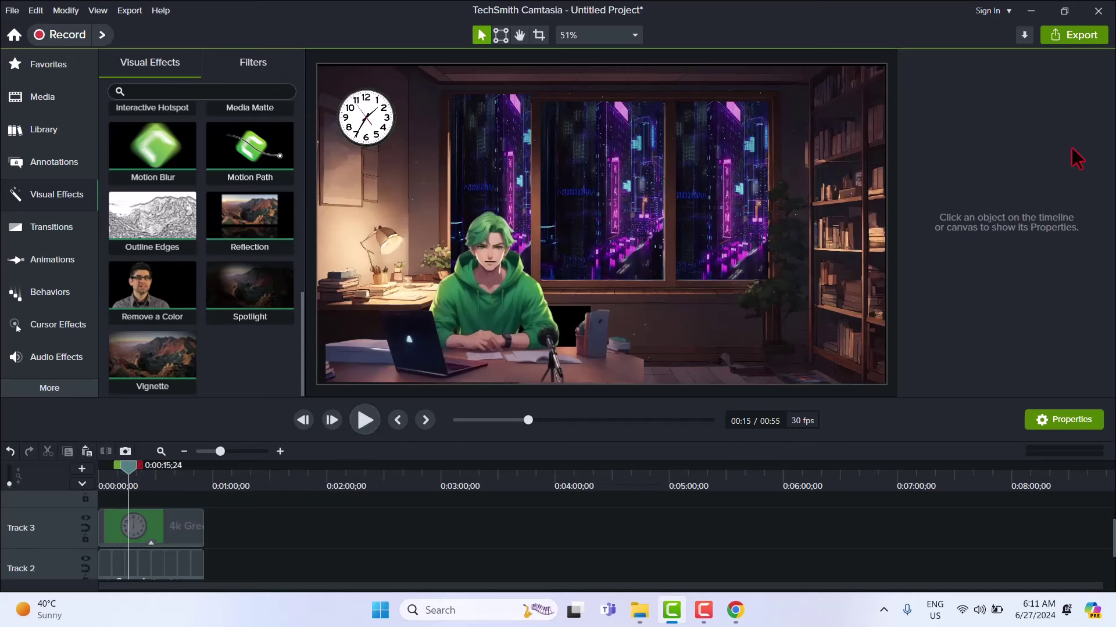
Set up a local file export of the project with the file name "cartoon hadlaya"
left_click(1072, 36)
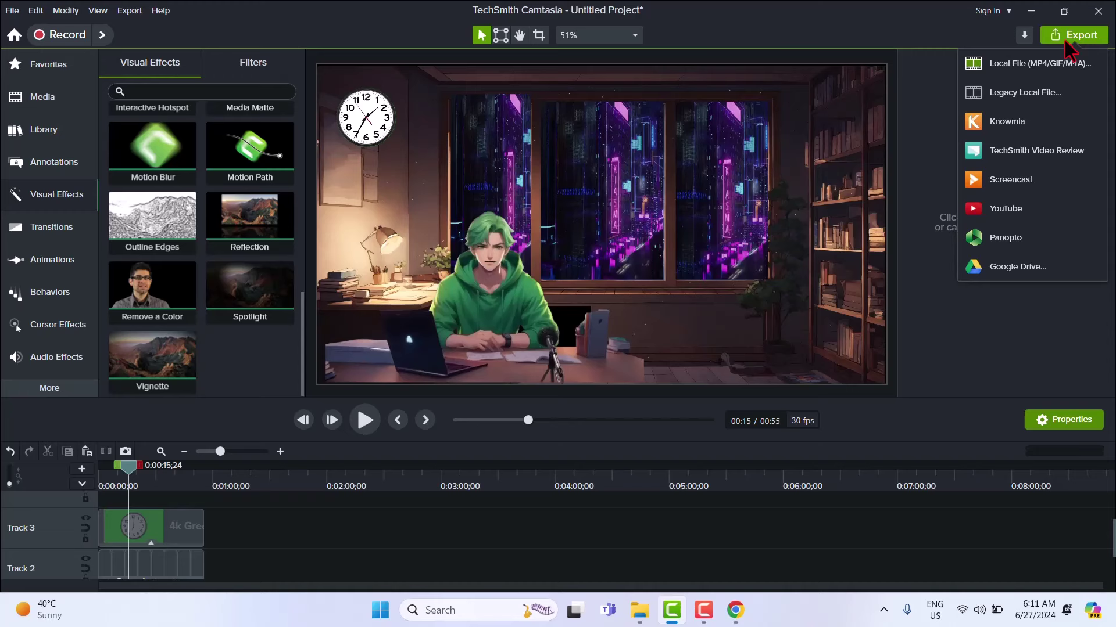
left_click(1008, 76)
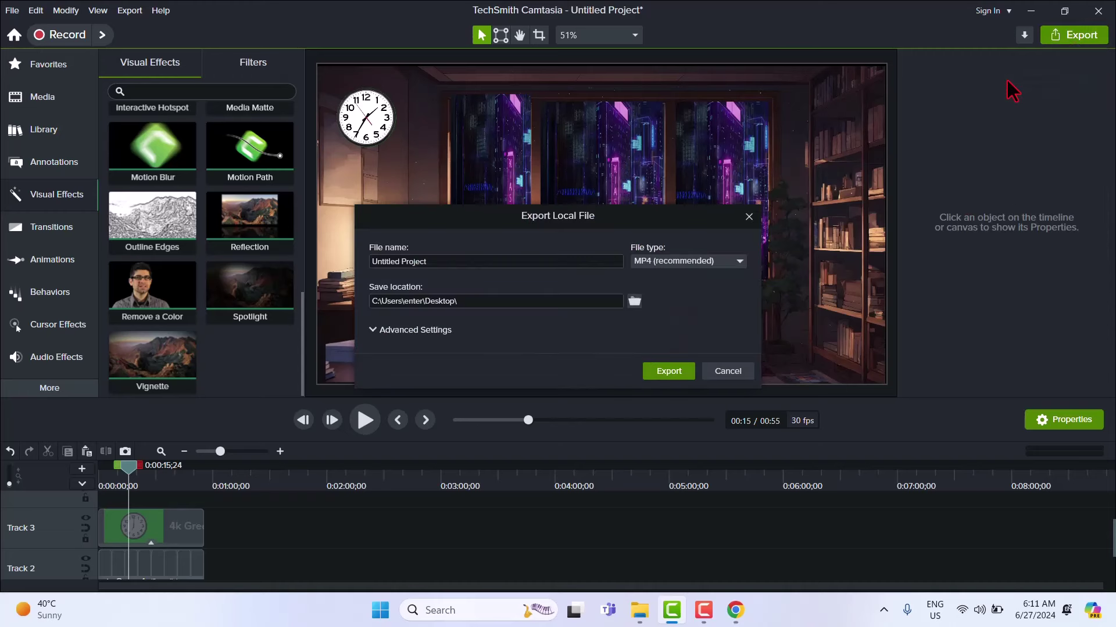
left_click(370, 262)
key("ctrl+a")
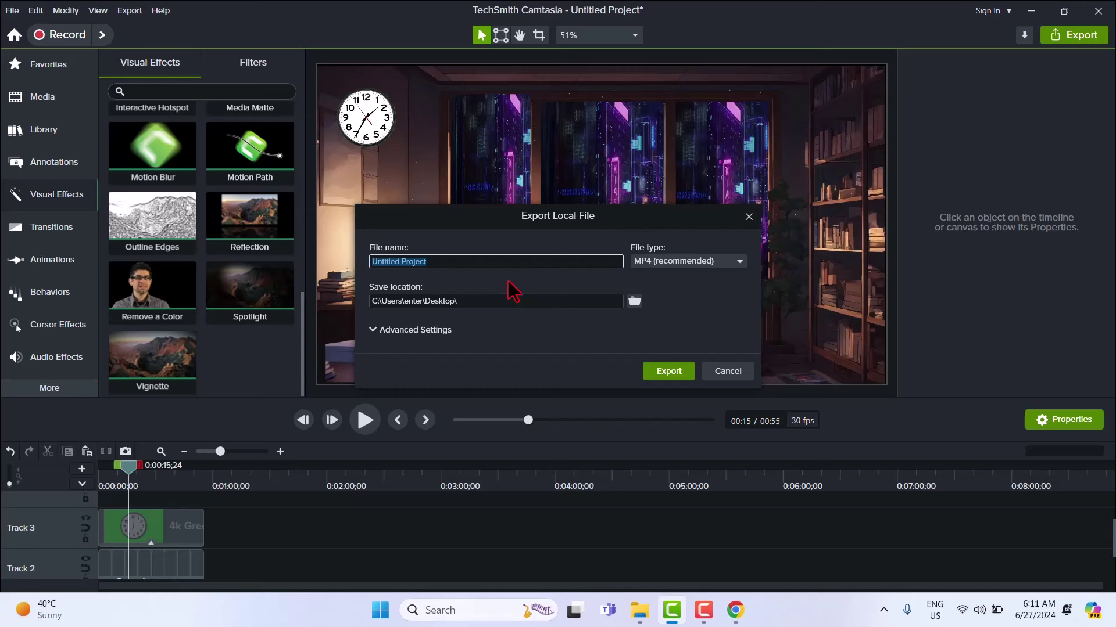
type("cartoon t")
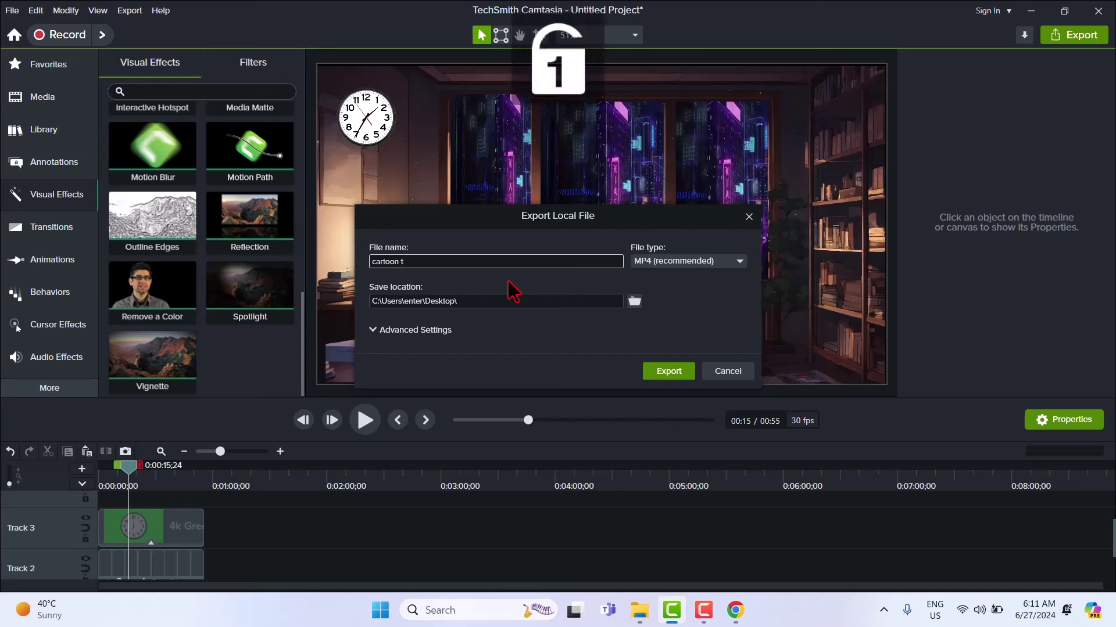
key("BackSpace")
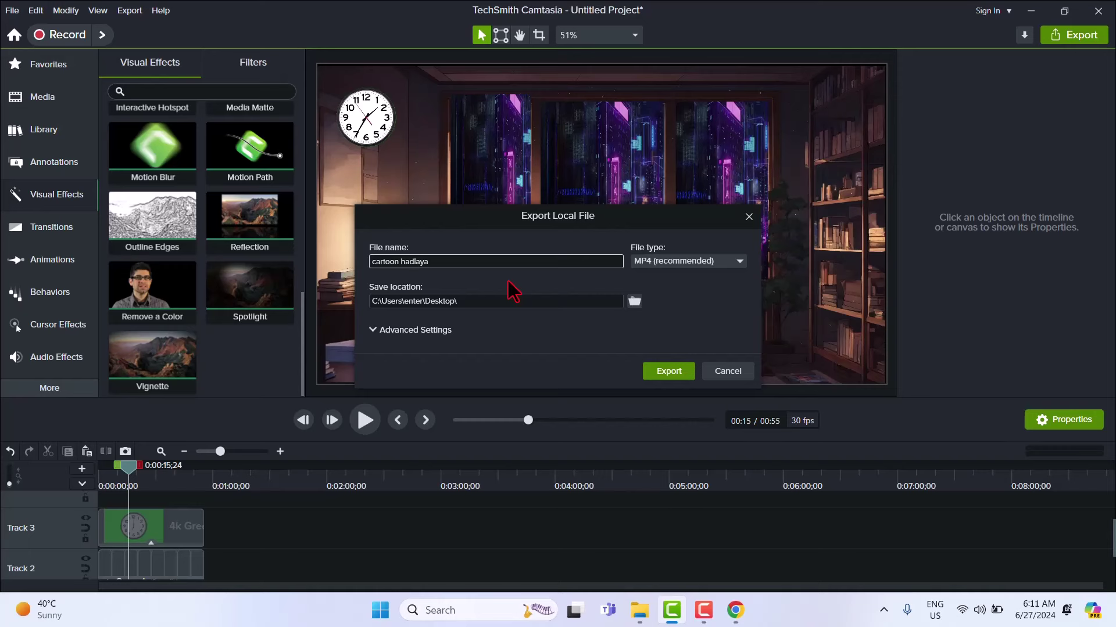
Choose the Videos folder as the save location and start the MP4 export
left_click(634, 301)
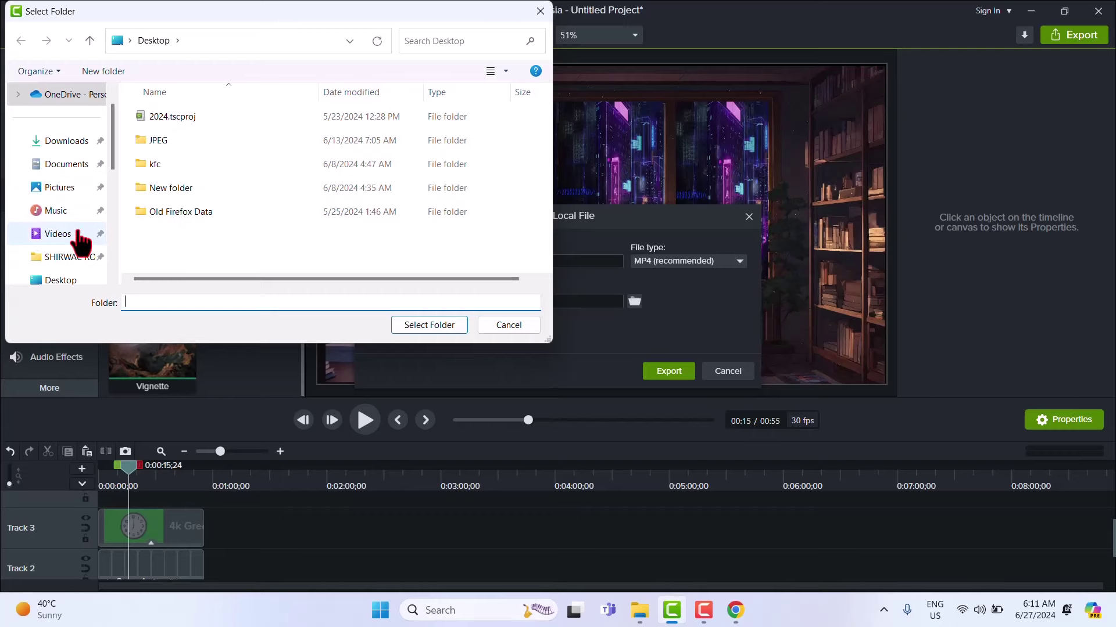
left_click(64, 234)
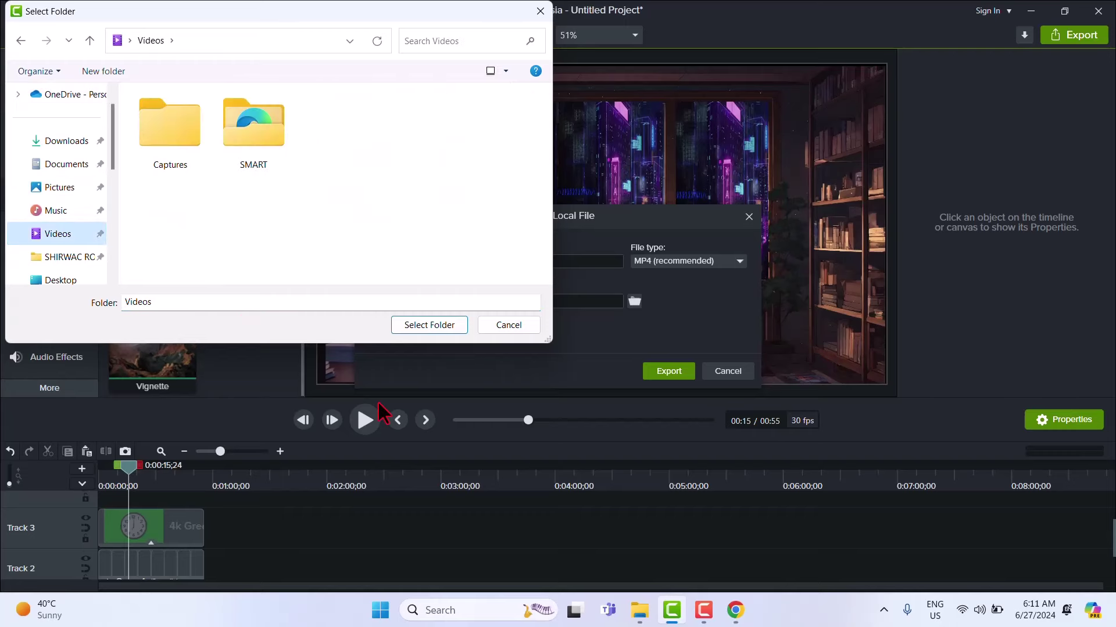
left_click(433, 325)
left_click(662, 372)
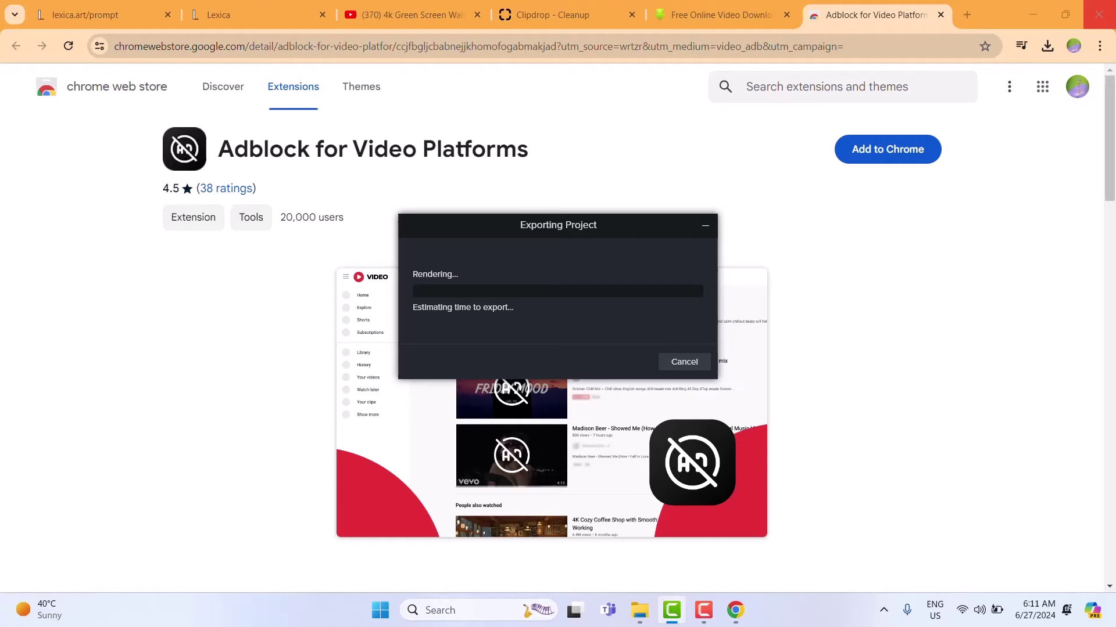
Close the browser window and refresh the desktop while the project exports
left_click(1099, 15)
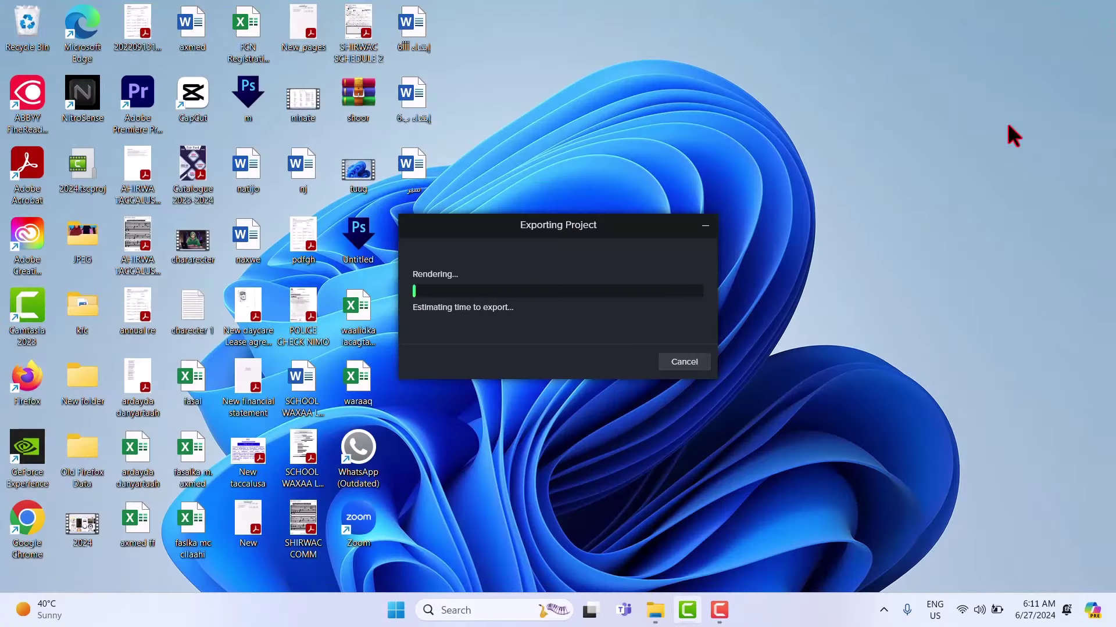
right_click(899, 219)
left_click(917, 269)
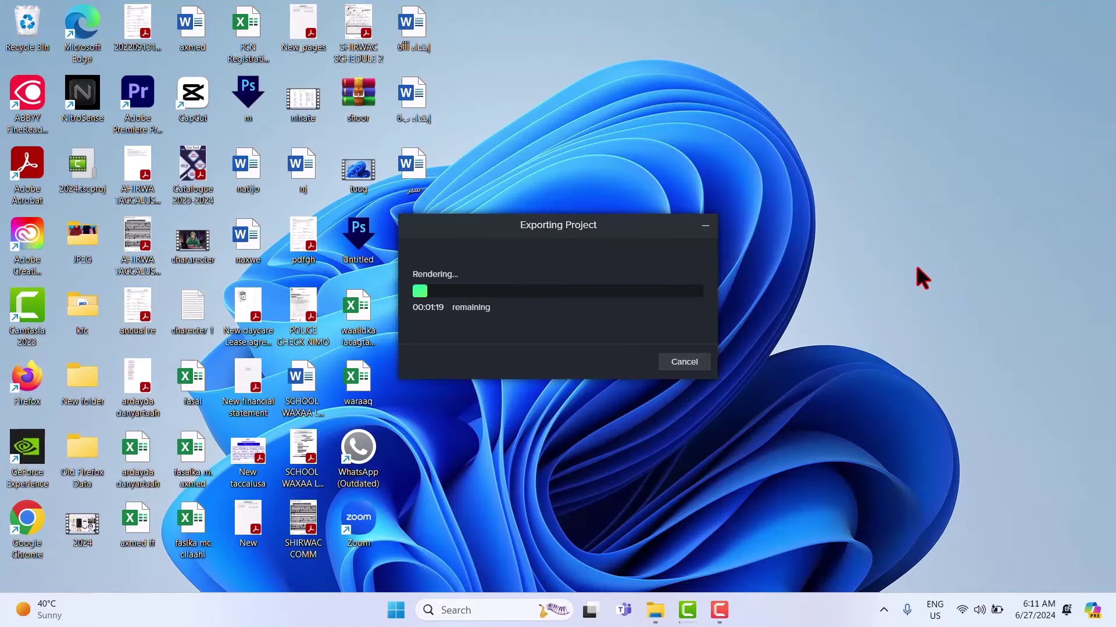
right_click(923, 282)
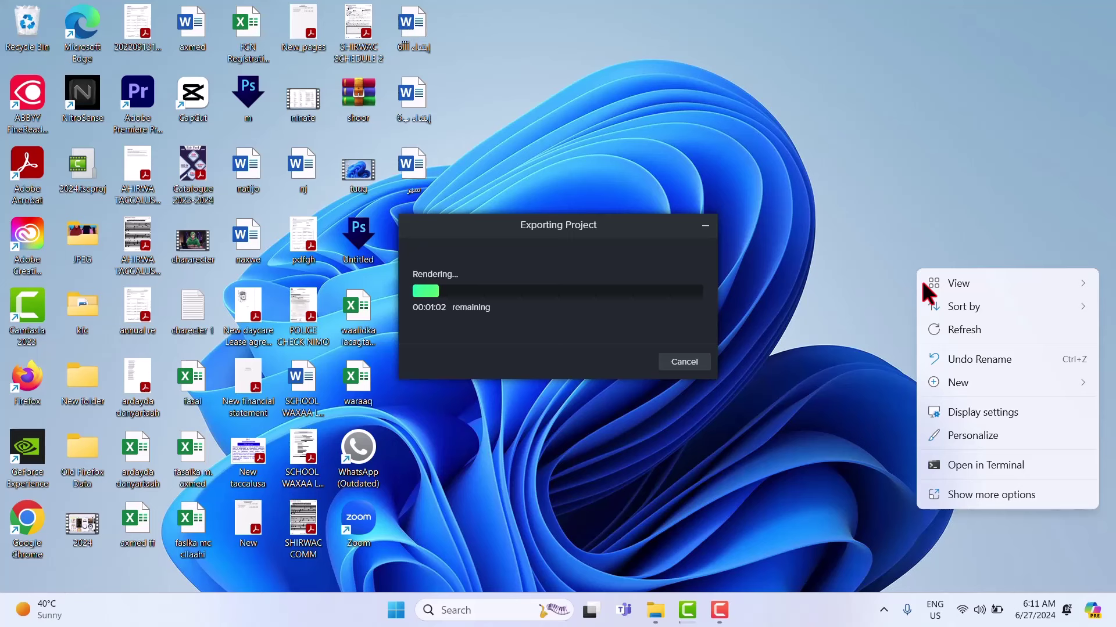
left_click(963, 331)
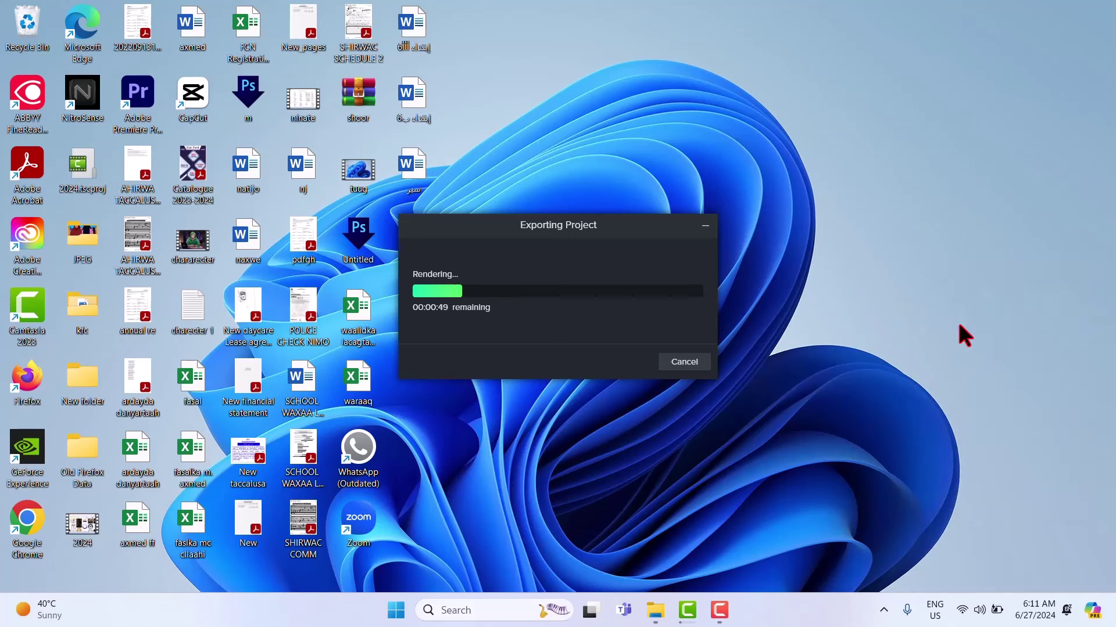